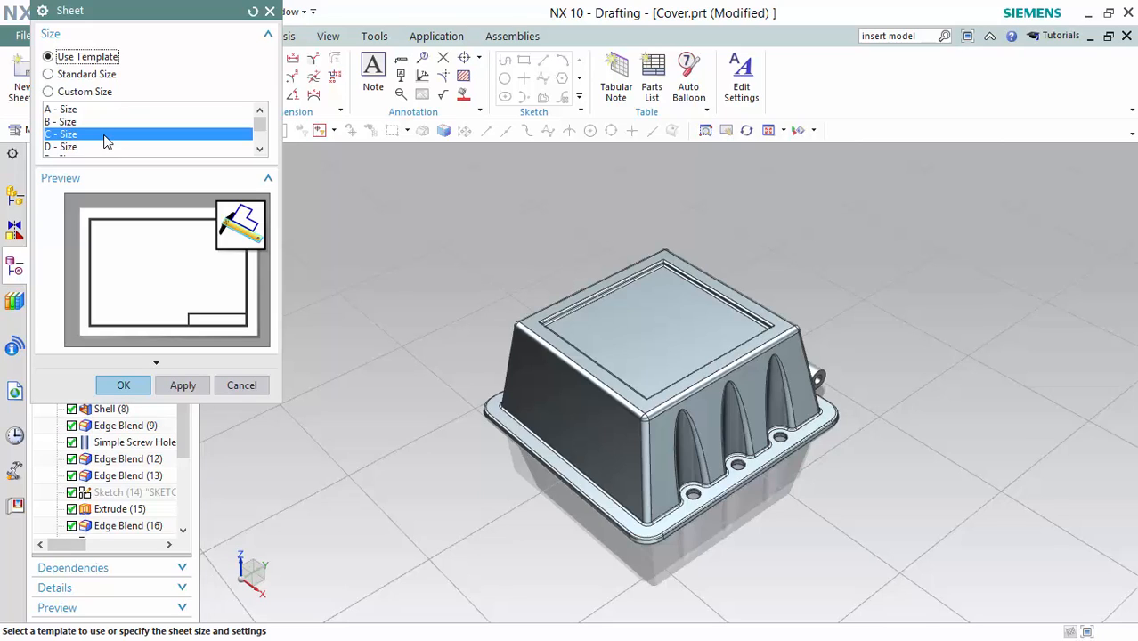
# Create the Cover's new drawing sheet from the C - Size template.
pyautogui.click(124, 386)
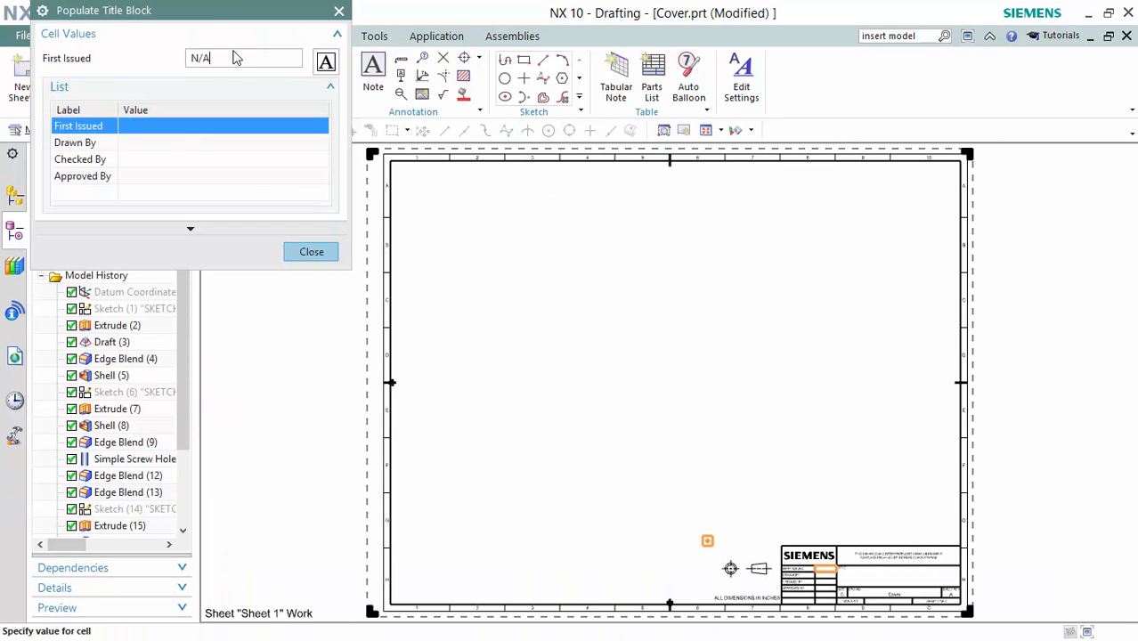
# Enter N/A for First Issued, Checked By and Approved By, and the drafter's name for Drawn By.
pyautogui.press('Return')
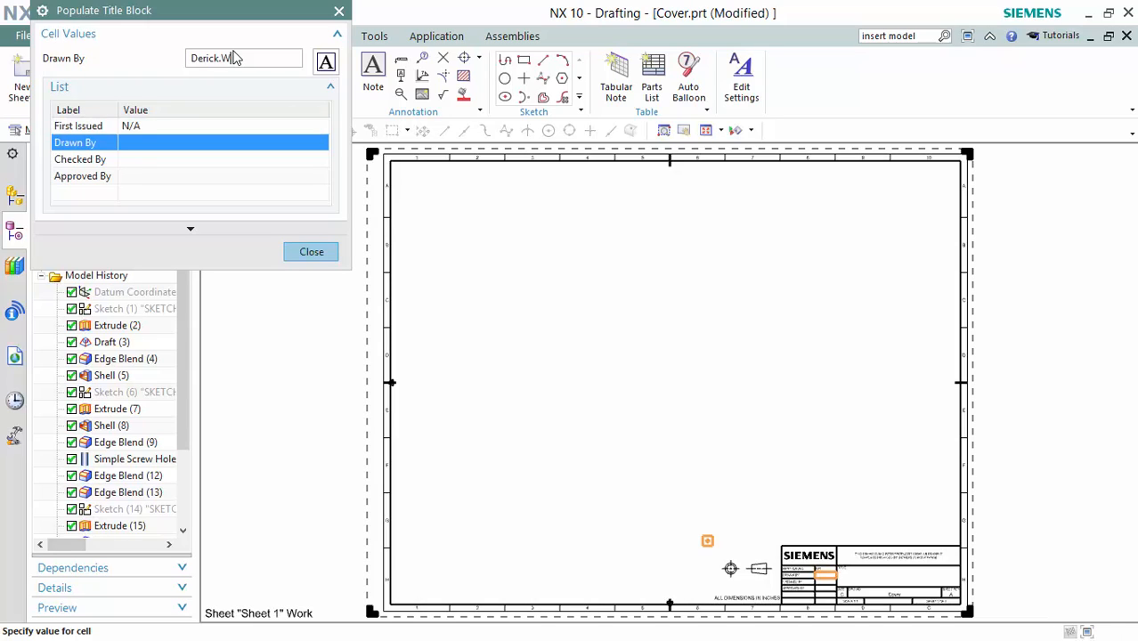
pyautogui.press('Return')
pyautogui.write('N/A')
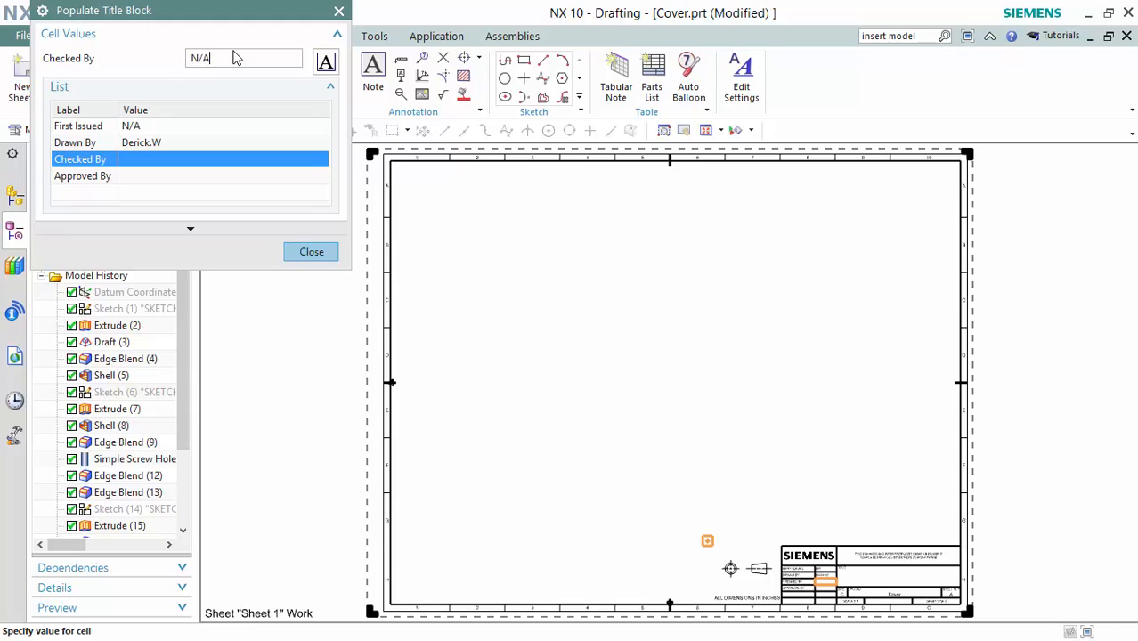
pyautogui.press('Return')
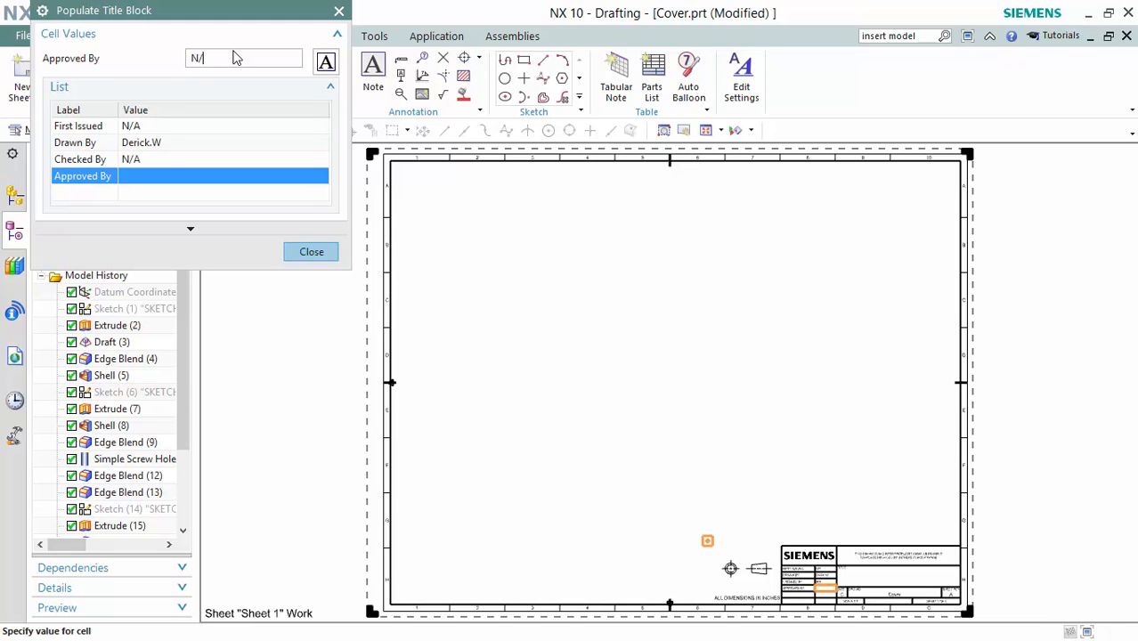
pyautogui.press('Return')
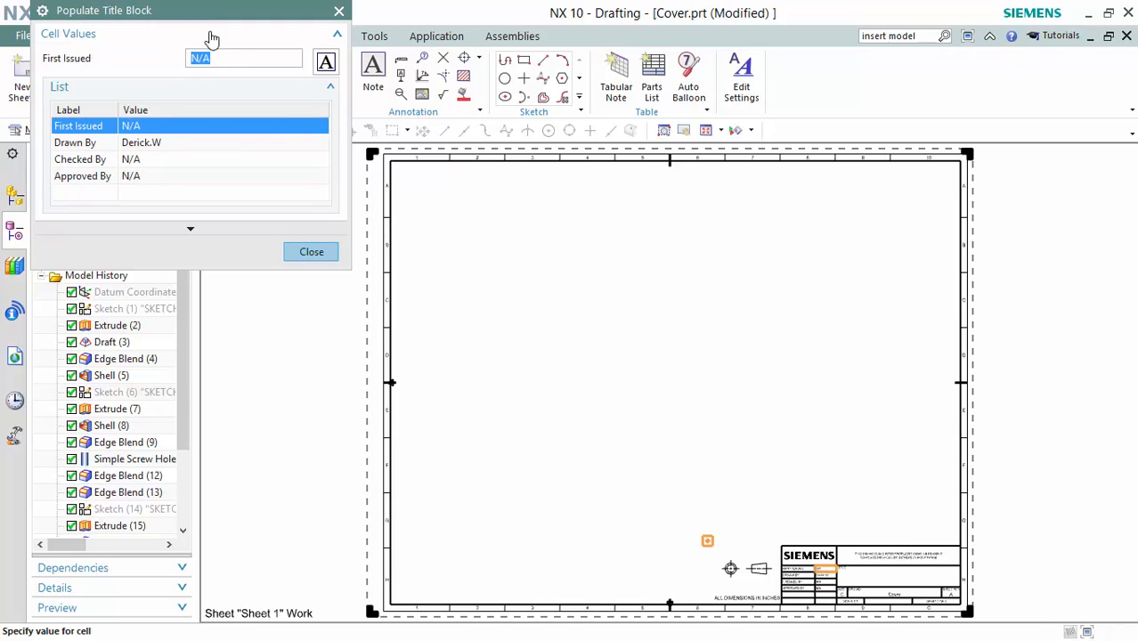
pyautogui.click(311, 252)
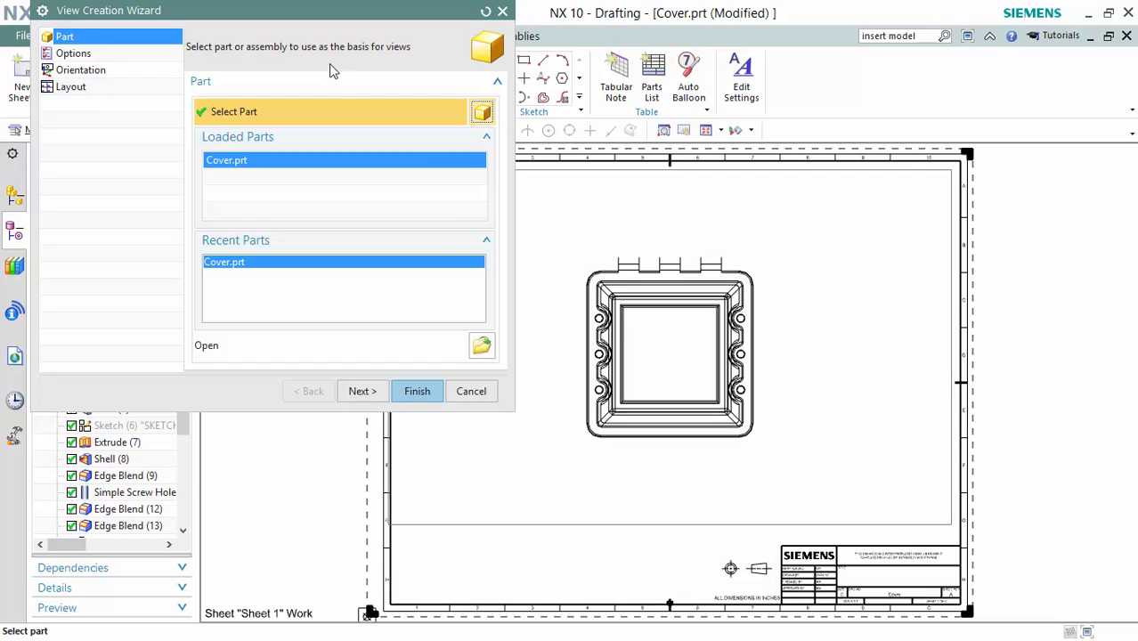
# Skip the View Creation Wizard and place the Cover's Top base view at 1:2, upper left.
pyautogui.click(471, 392)
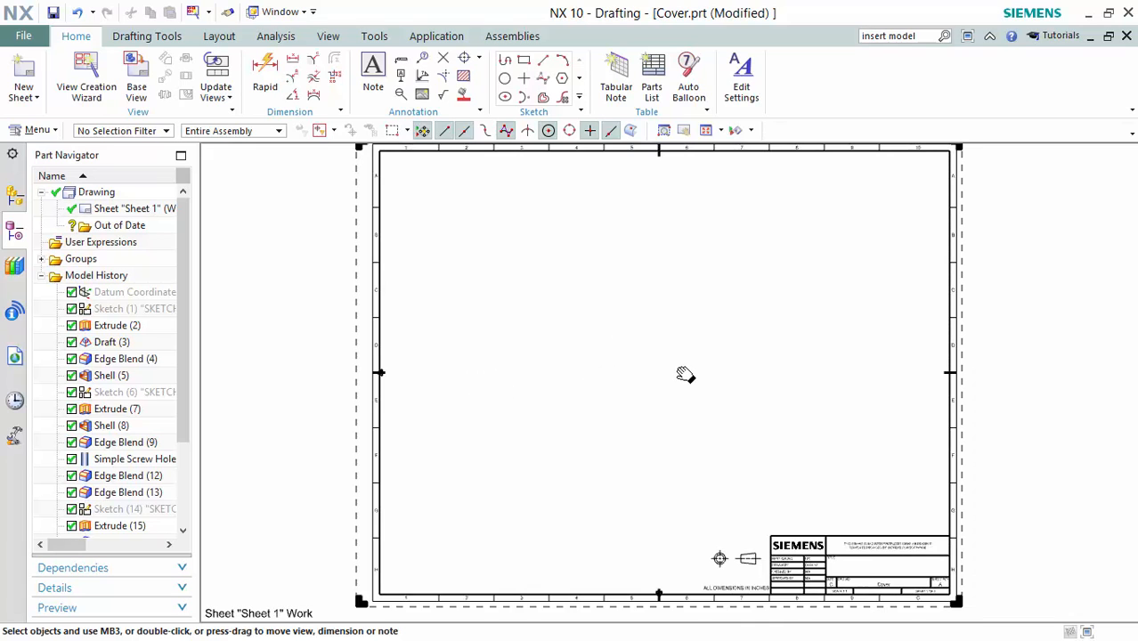
pyautogui.keyDown('shift'); pyautogui.moveTo(684, 375); pyautogui.dragTo(687, 382, button='middle'); pyautogui.keyUp('shift')
pyautogui.click(151, 94)
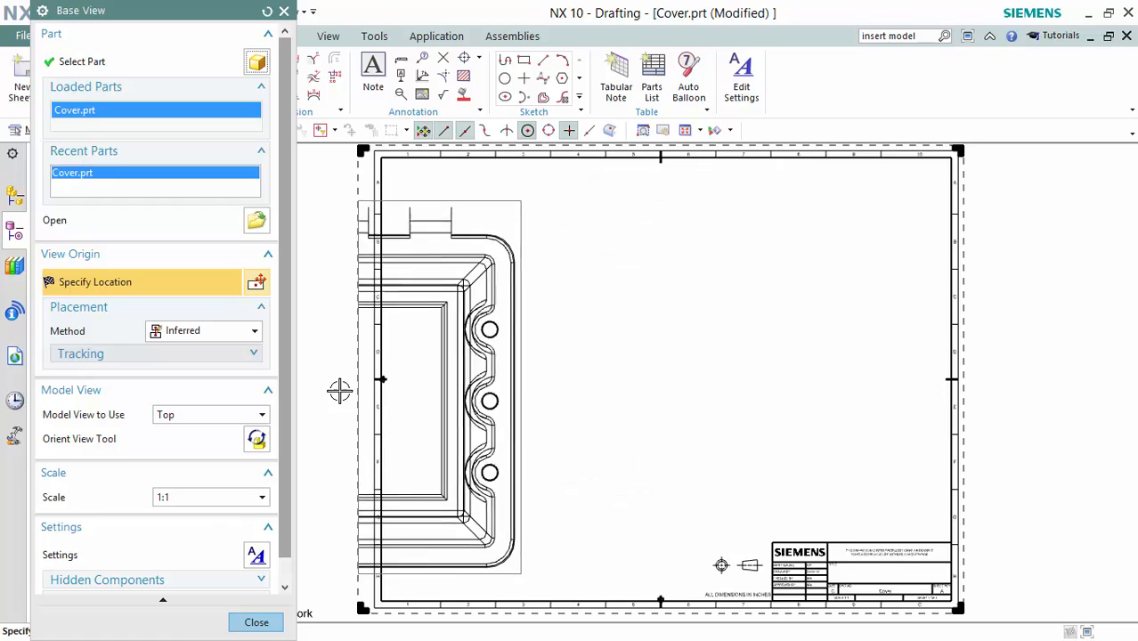
pyautogui.click(205, 498)
pyautogui.click(207, 576)
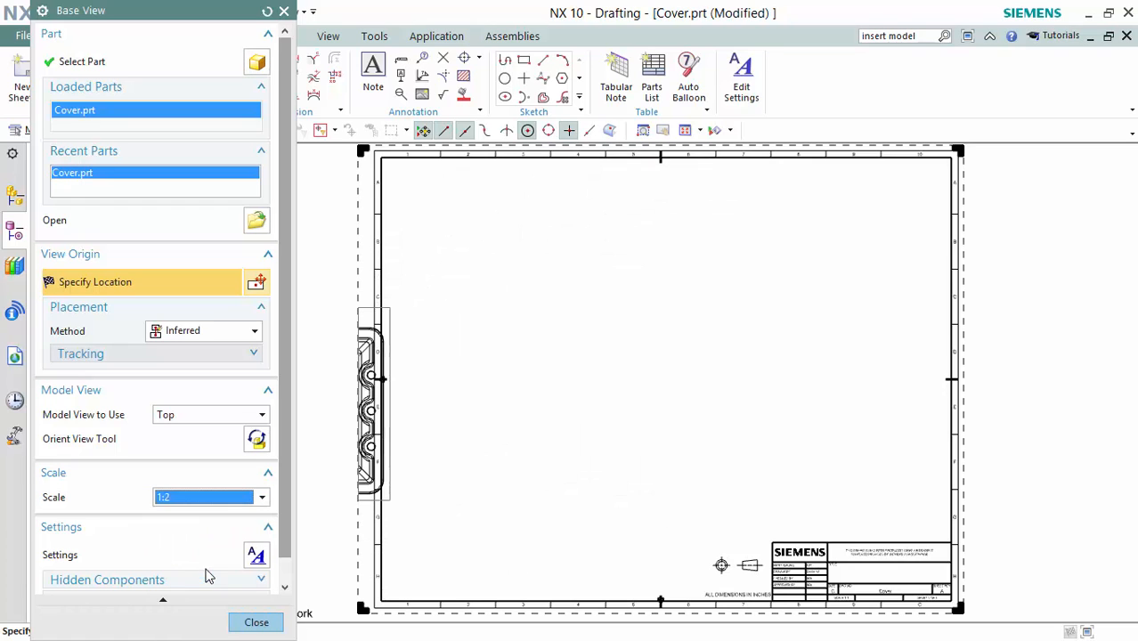
pyautogui.keyDown('shift'); pyautogui.moveTo(543, 335); pyautogui.dragTo(556, 314, button='middle'); pyautogui.keyUp('shift')
pyautogui.keyDown('shift'); pyautogui.moveTo(590, 265); pyautogui.dragTo(525, 297, button='middle'); pyautogui.keyUp('shift')
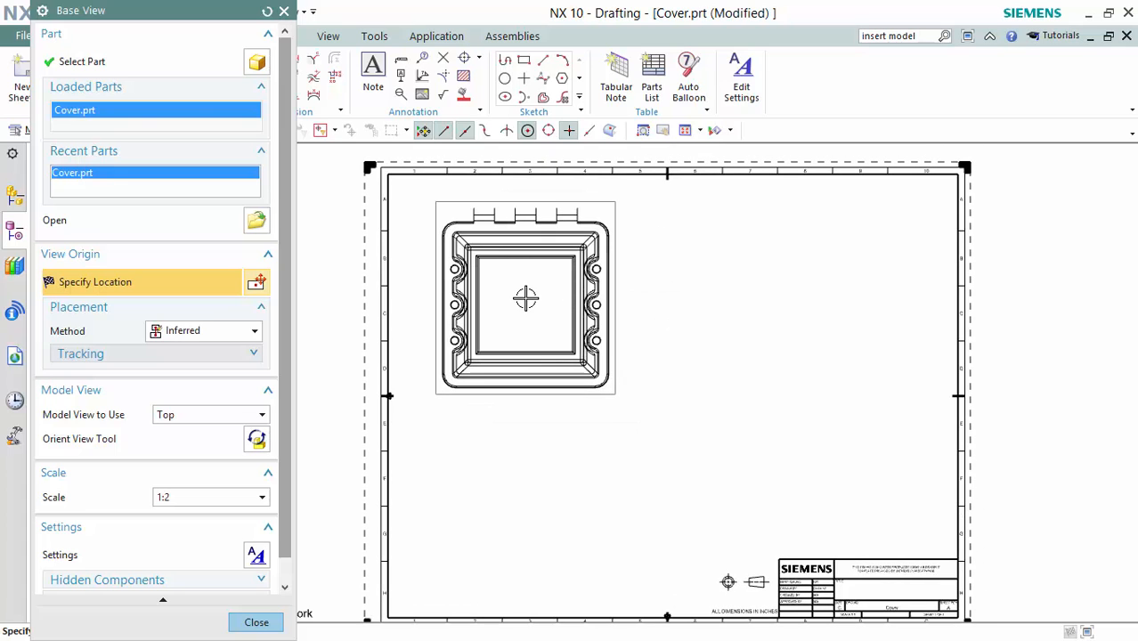
pyautogui.click(525, 298)
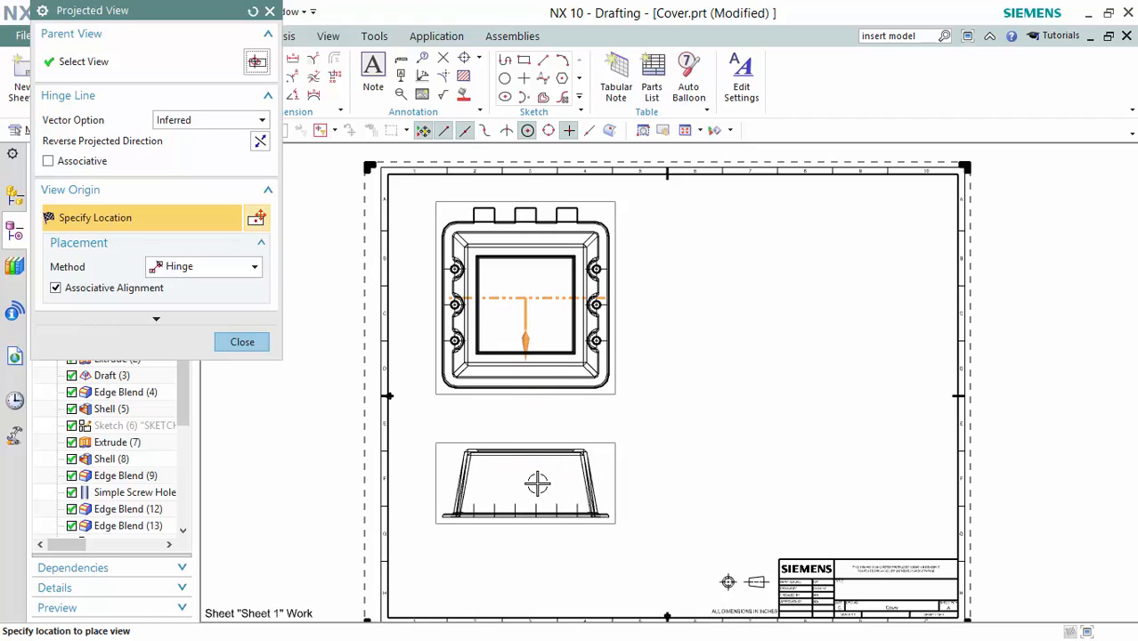
# Drop the projected view below the top view, keeping only the 1:2 Top view.
pyautogui.click(545, 492)
pyautogui.keyDown('shift'); pyautogui.moveTo(559, 506); pyautogui.dragTo(552, 458, button='middle'); pyautogui.keyUp('shift')
pyautogui.press('Escape')
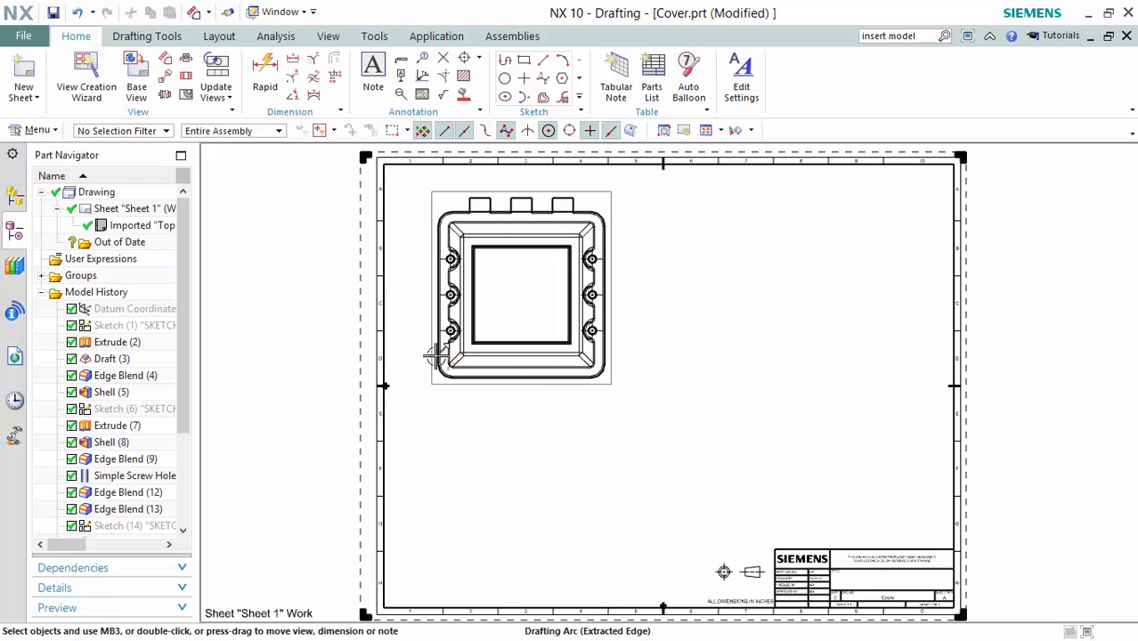
# Select the top view and bring up its context menu of view actions.
pyautogui.click(191, 74)
pyautogui.press('Escape')
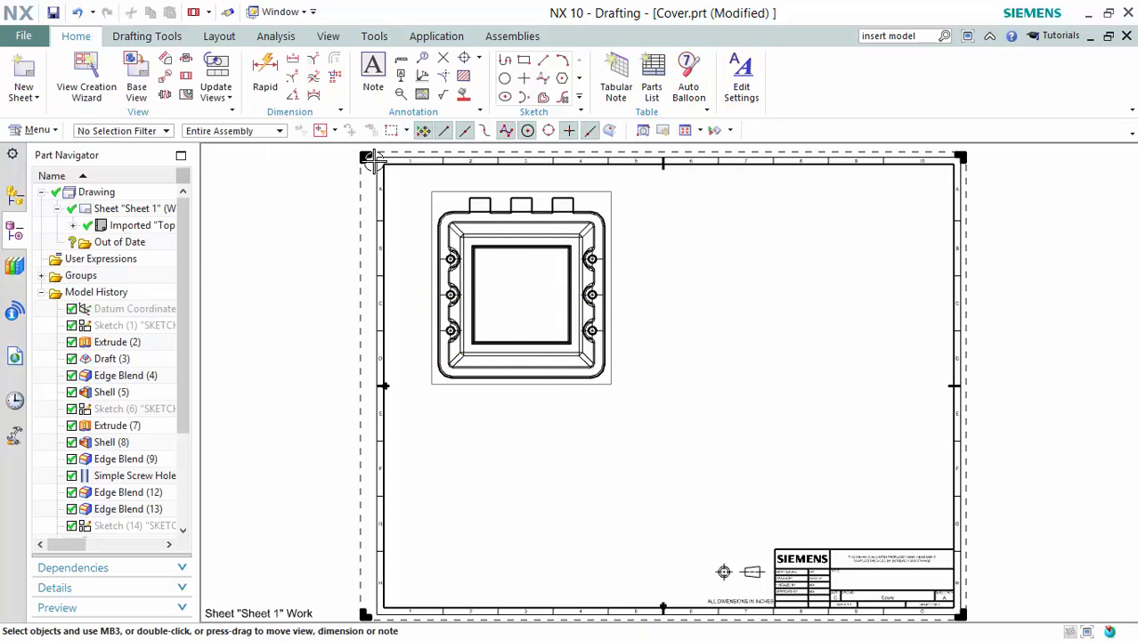
pyautogui.rightClick(432, 213)
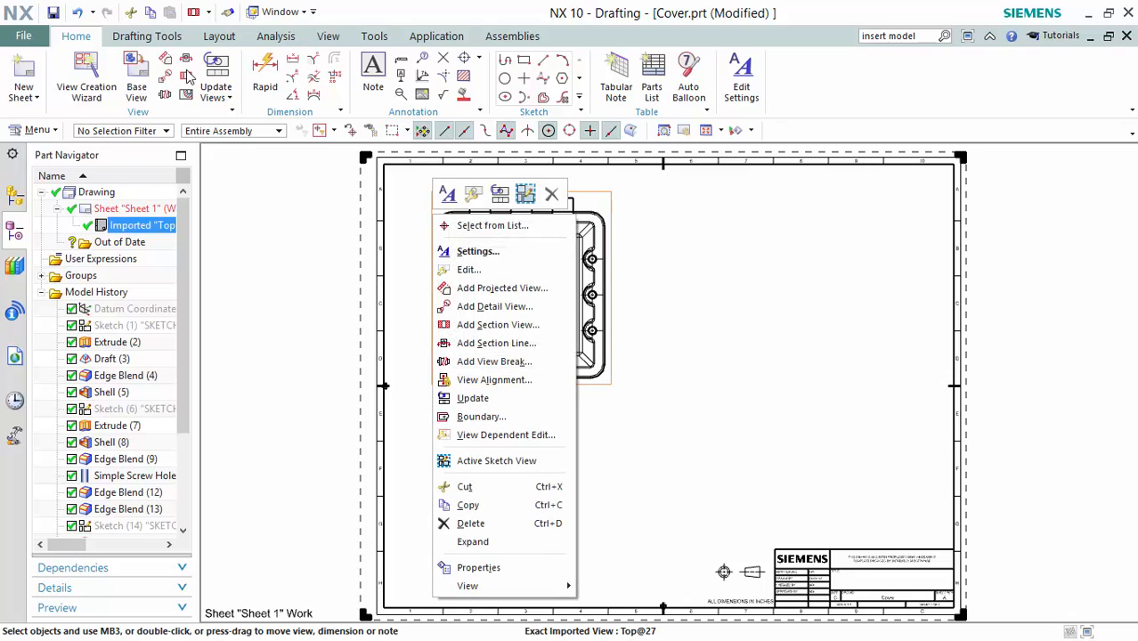
pyautogui.press('Escape')
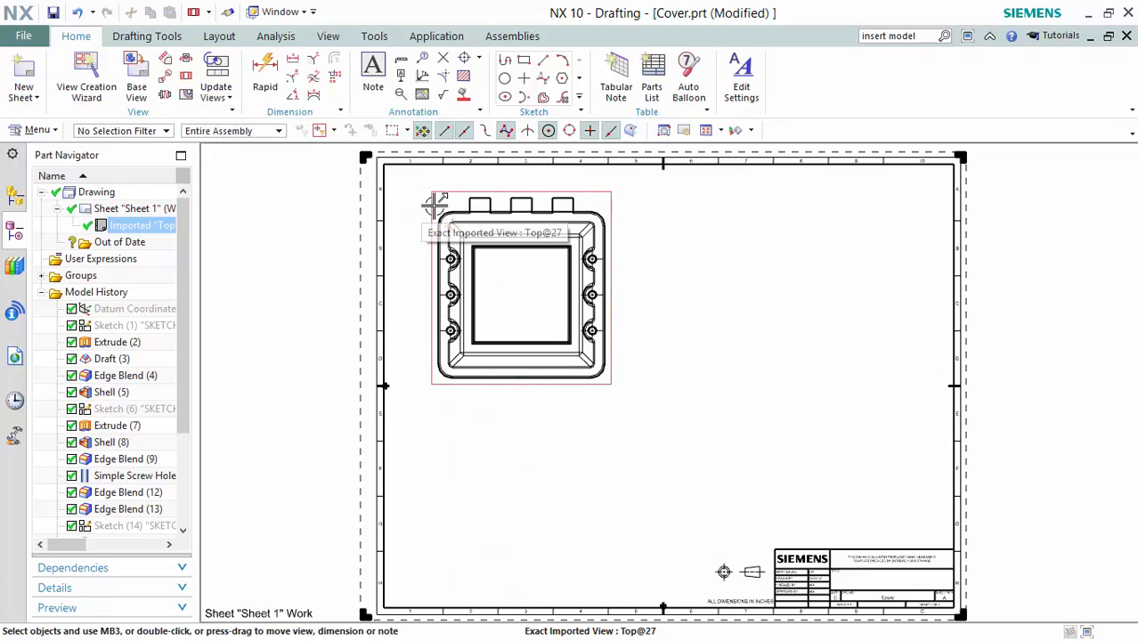
pyautogui.click(433, 204)
pyautogui.rightClick(432, 205)
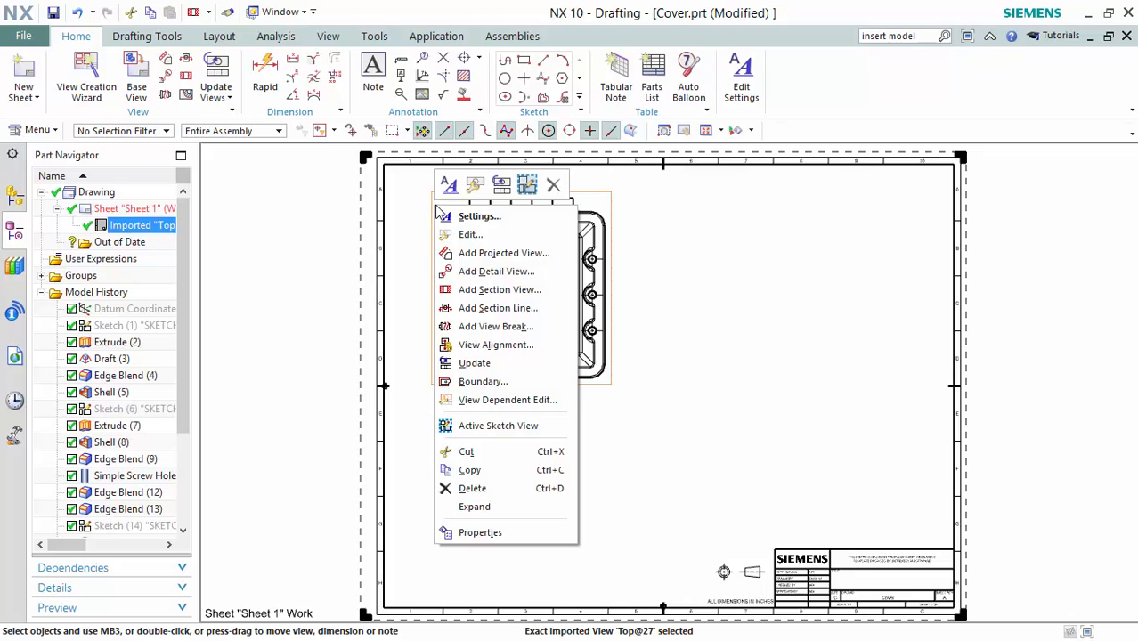
# Cut section C-C horizontally through the side hole centres and place it below the top view.
pyautogui.click(486, 289)
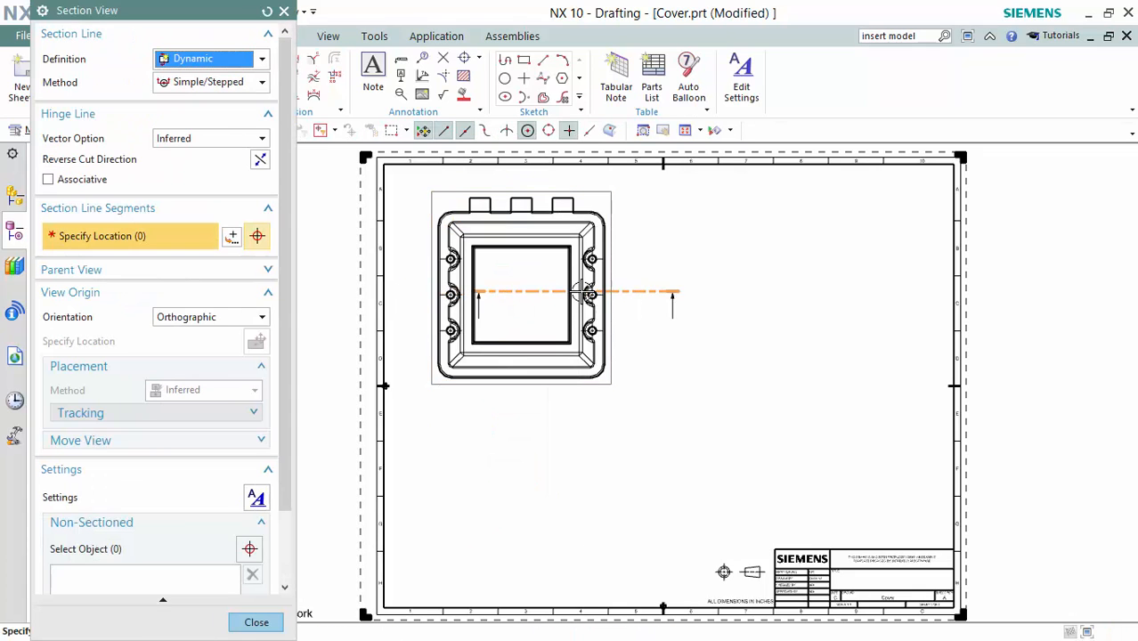
pyautogui.scroll(1, 592, 296)
pyautogui.scroll(1, 593, 296)
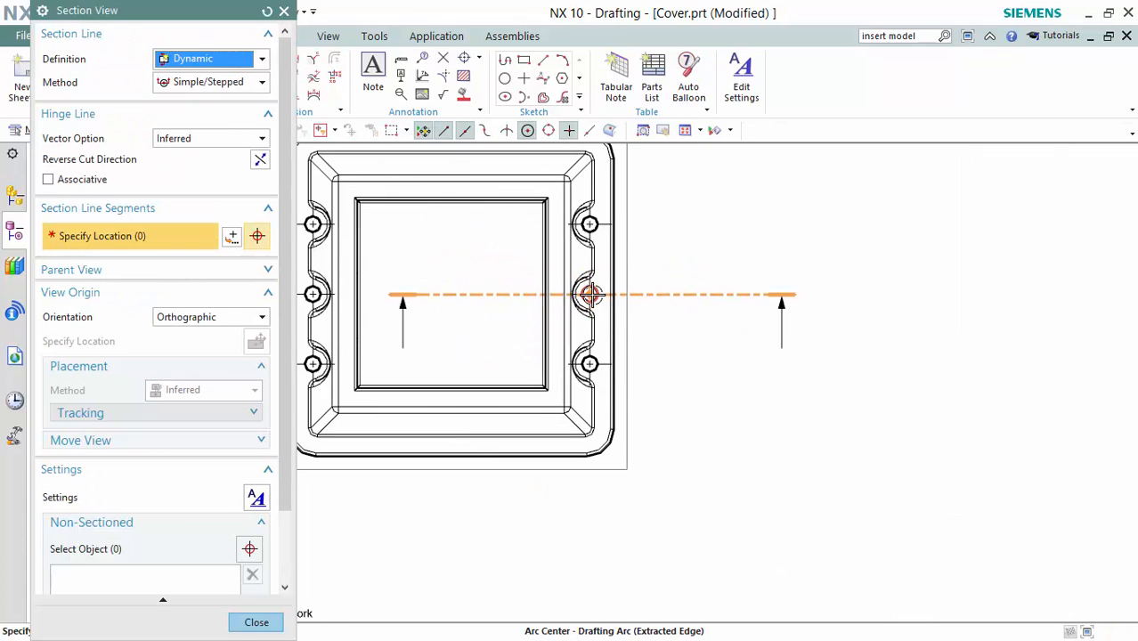
pyautogui.click(593, 295)
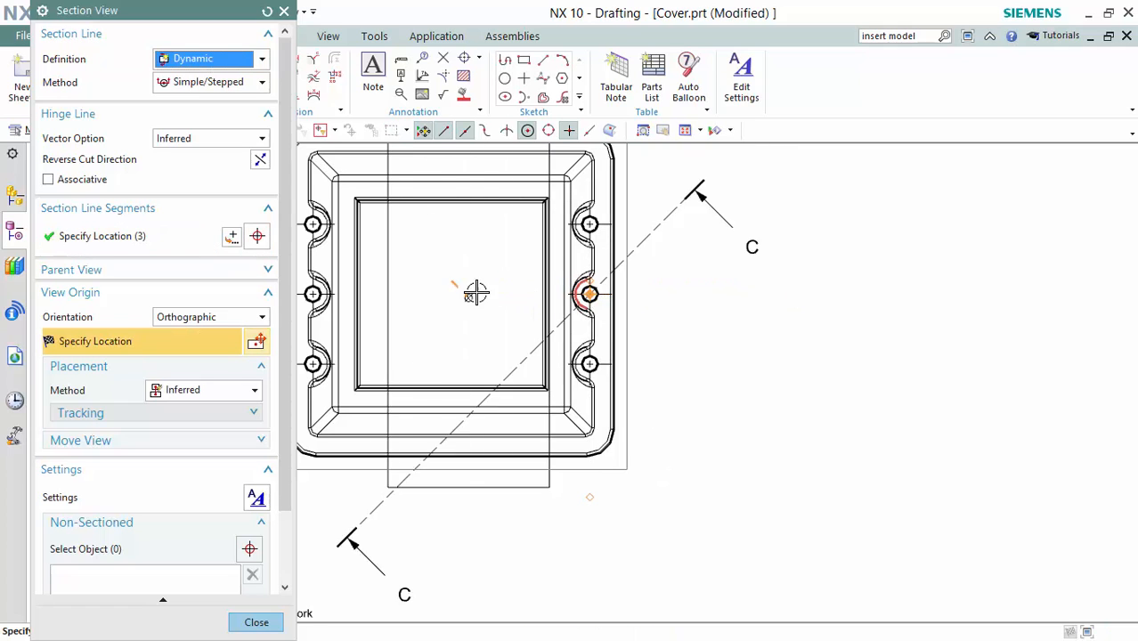
pyautogui.scroll(-2, 446, 423)
pyautogui.keyDown('shift'); pyautogui.moveTo(474, 437); pyautogui.dragTo(498, 399, button='middle'); pyautogui.keyUp('shift')
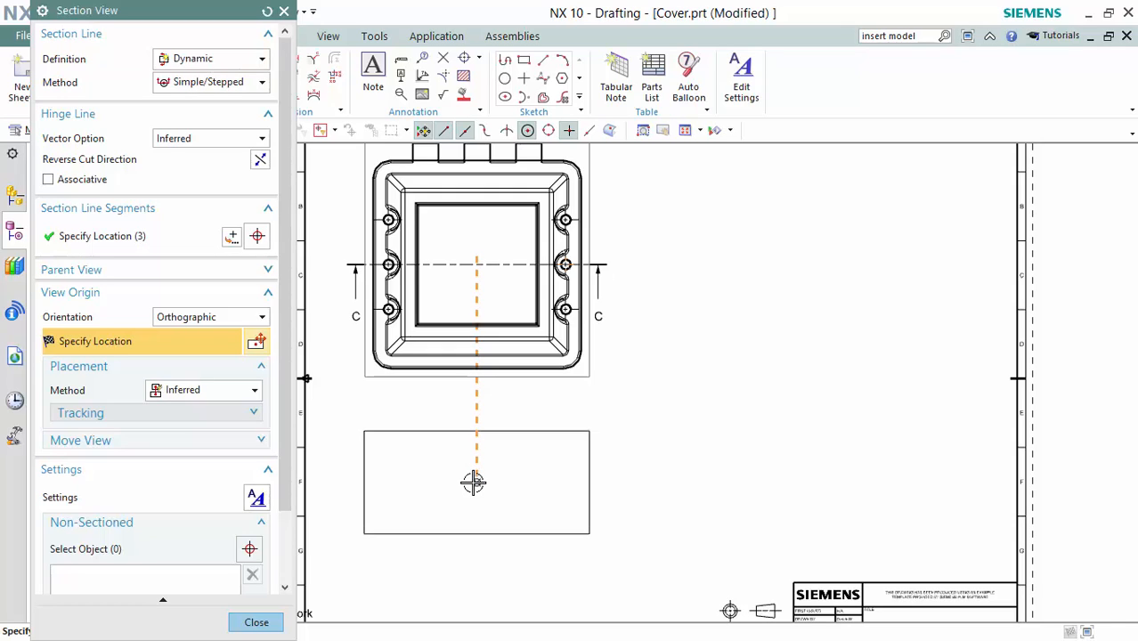
pyautogui.click(473, 482)
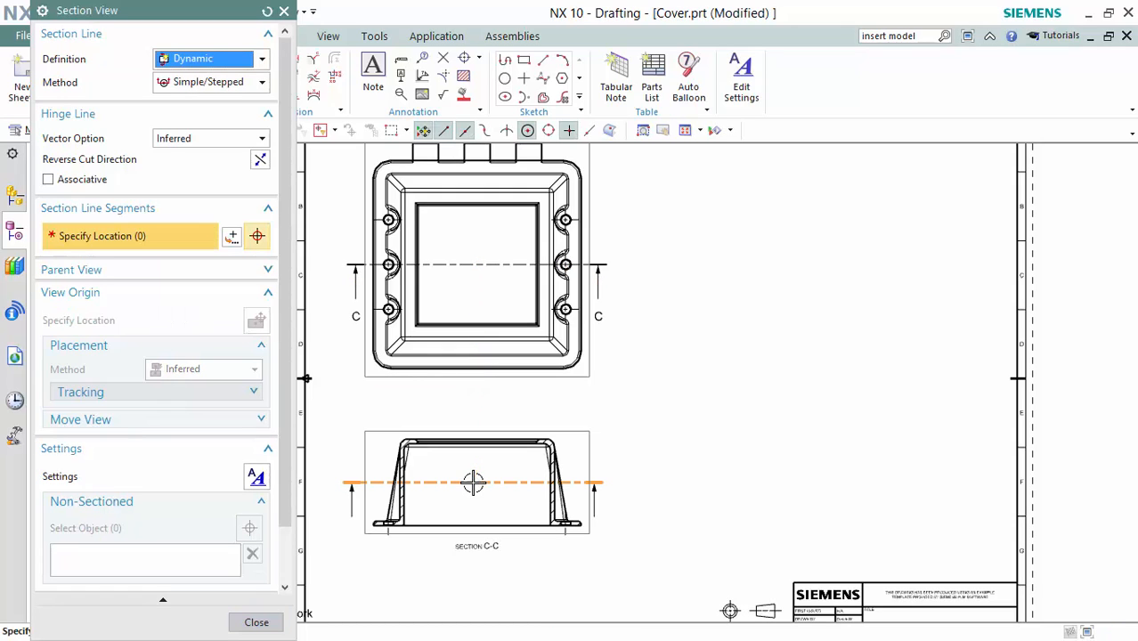
pyautogui.press('Escape')
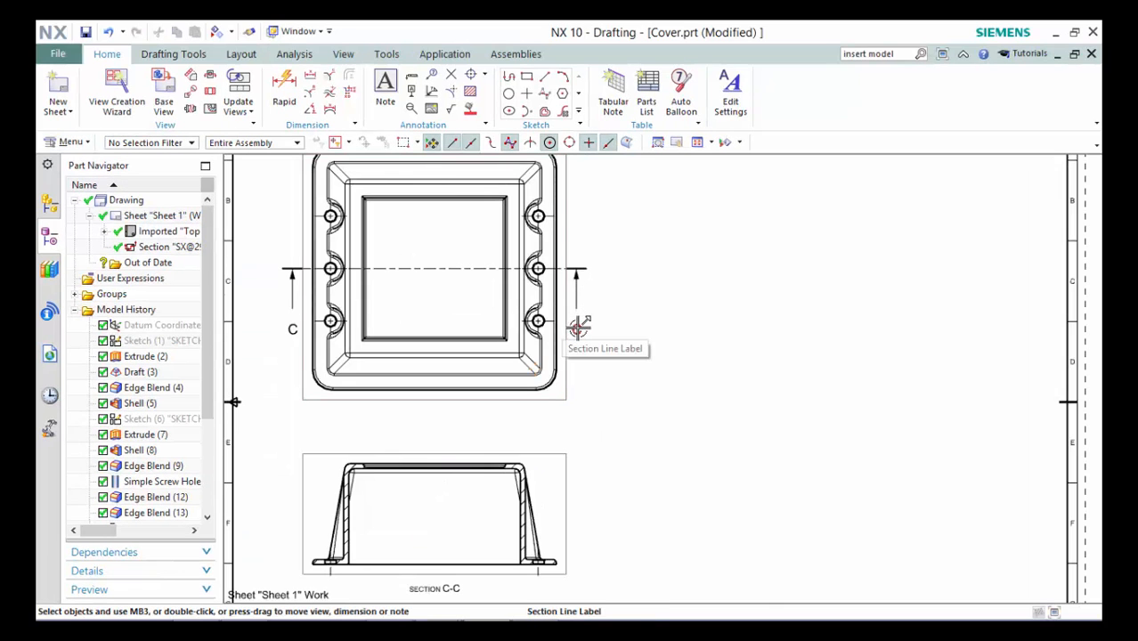
# Change the section line's view label letter from C to A.
pyautogui.rightClick(580, 269)
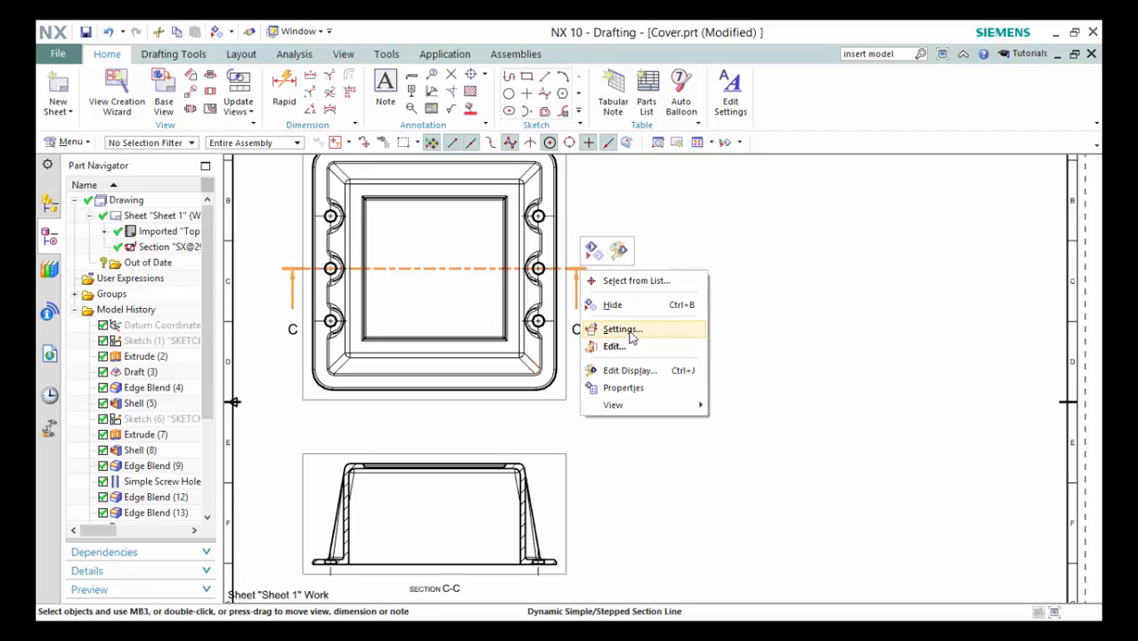
pyautogui.click(628, 329)
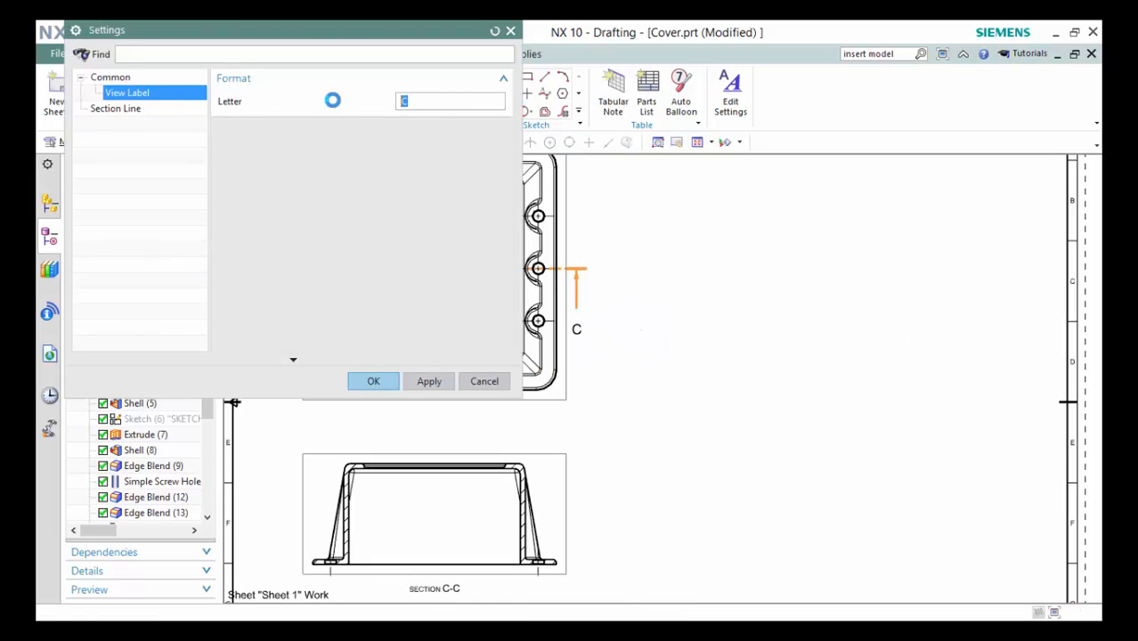
pyautogui.click(398, 381)
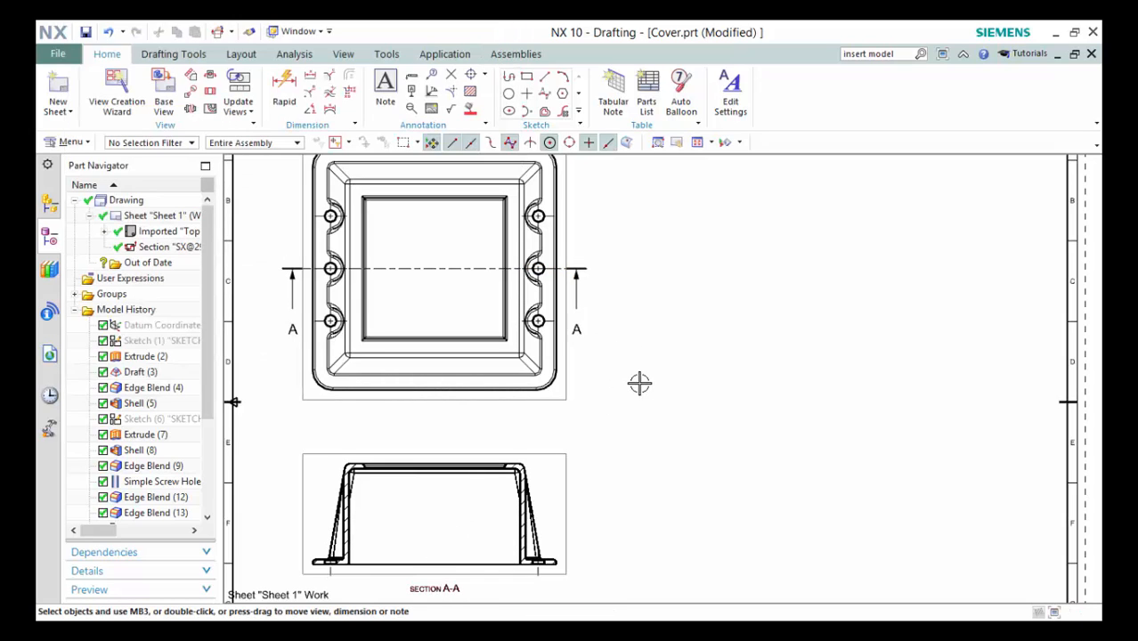
pyautogui.moveTo(641, 387); pyautogui.dragTo(654, 365, button='middle')
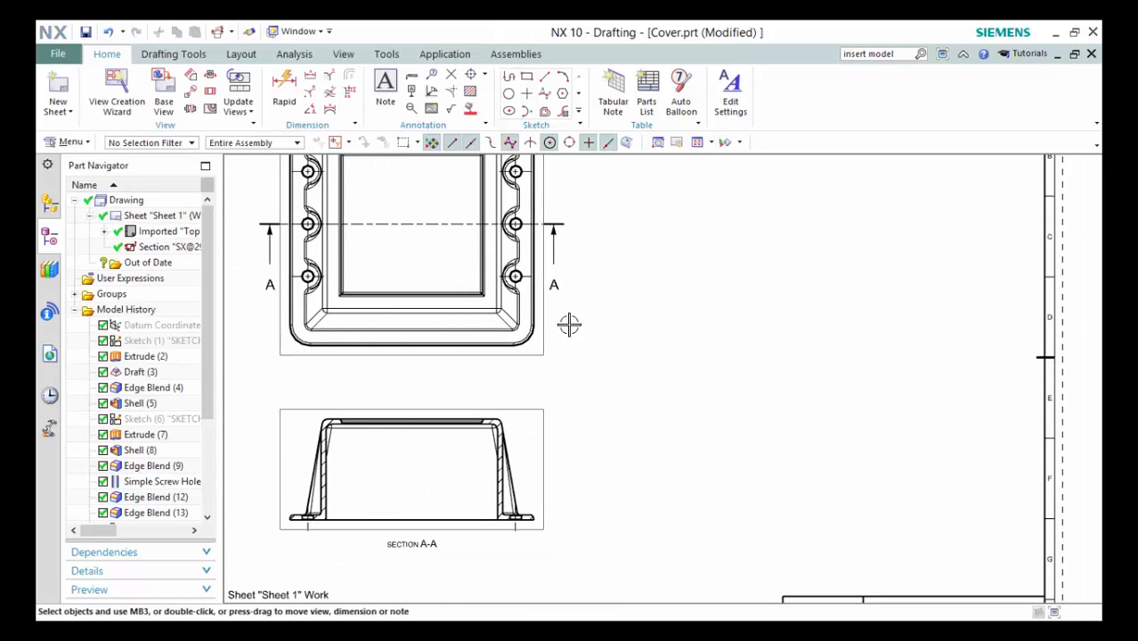
# Place a 1:2 Right base view of the Cover beside Section A-A.
pyautogui.click(164, 102)
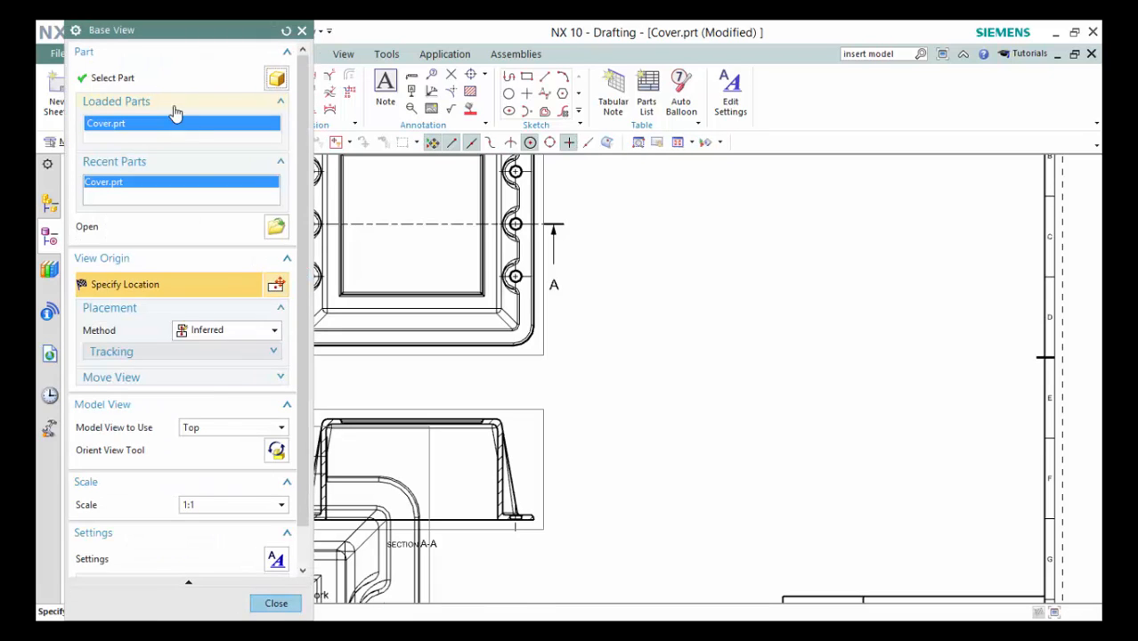
pyautogui.click(227, 428)
pyautogui.click(234, 479)
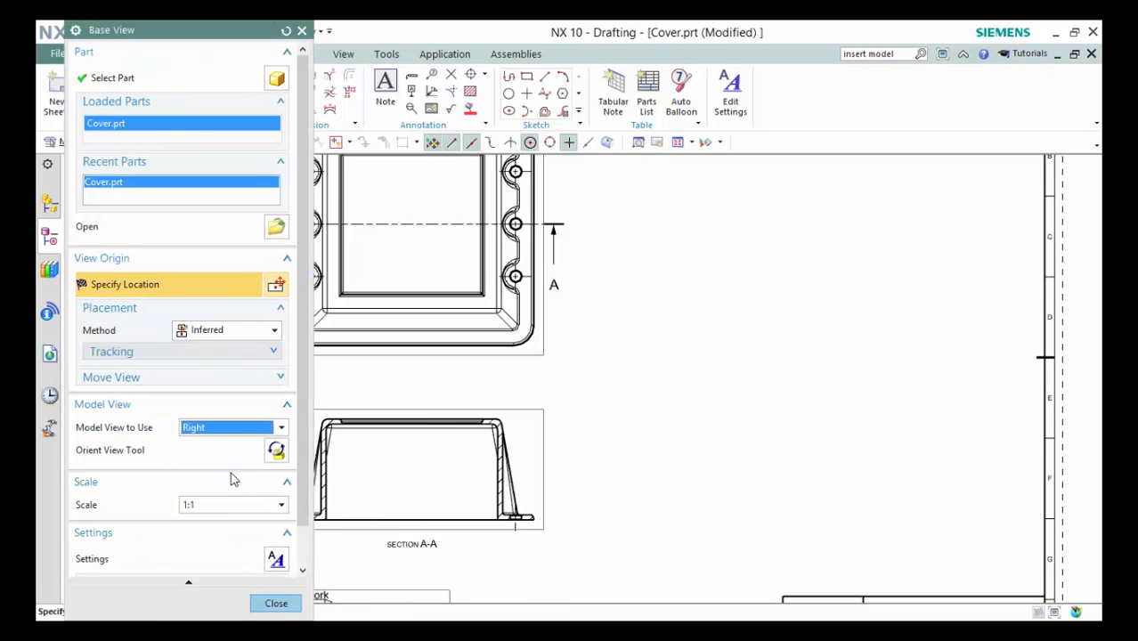
pyautogui.click(227, 505)
pyautogui.click(200, 435)
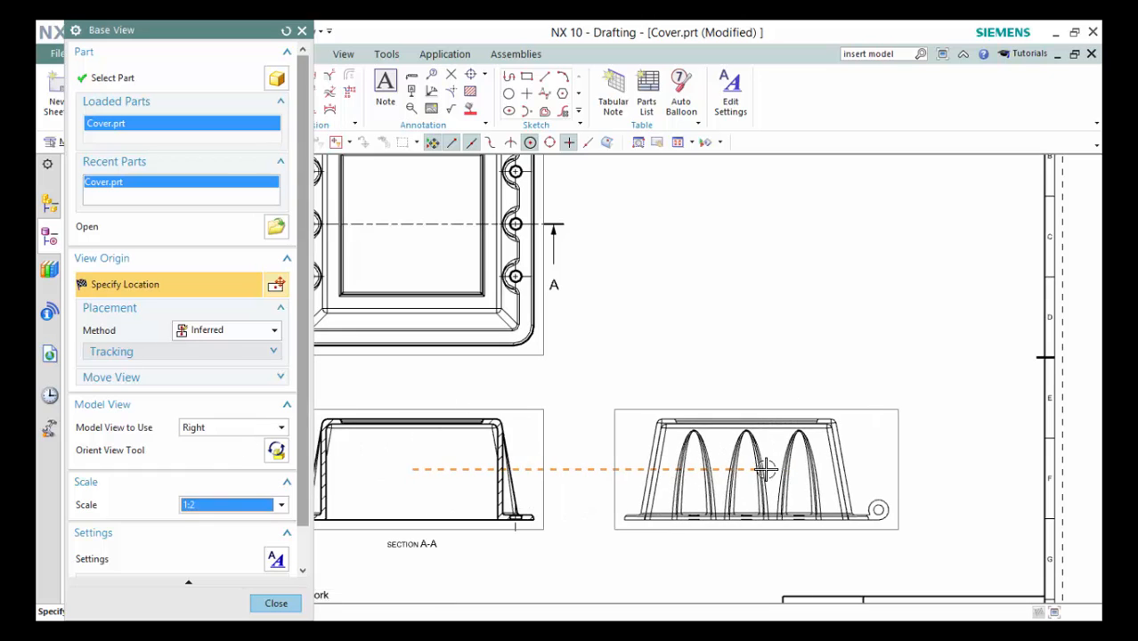
pyautogui.click(797, 472)
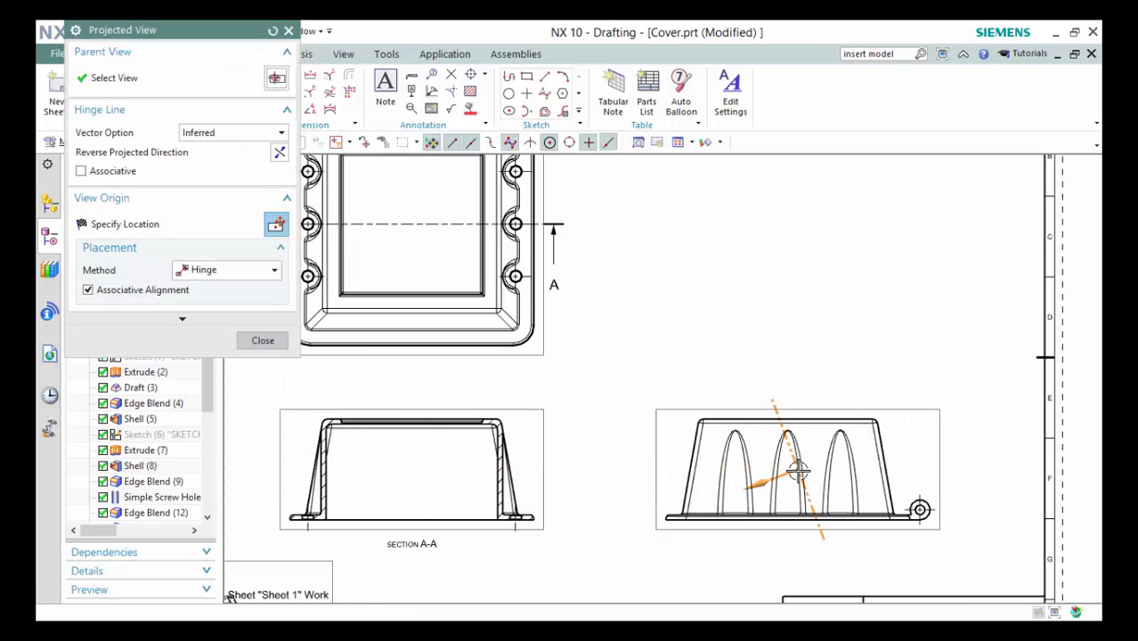
pyautogui.press('Escape')
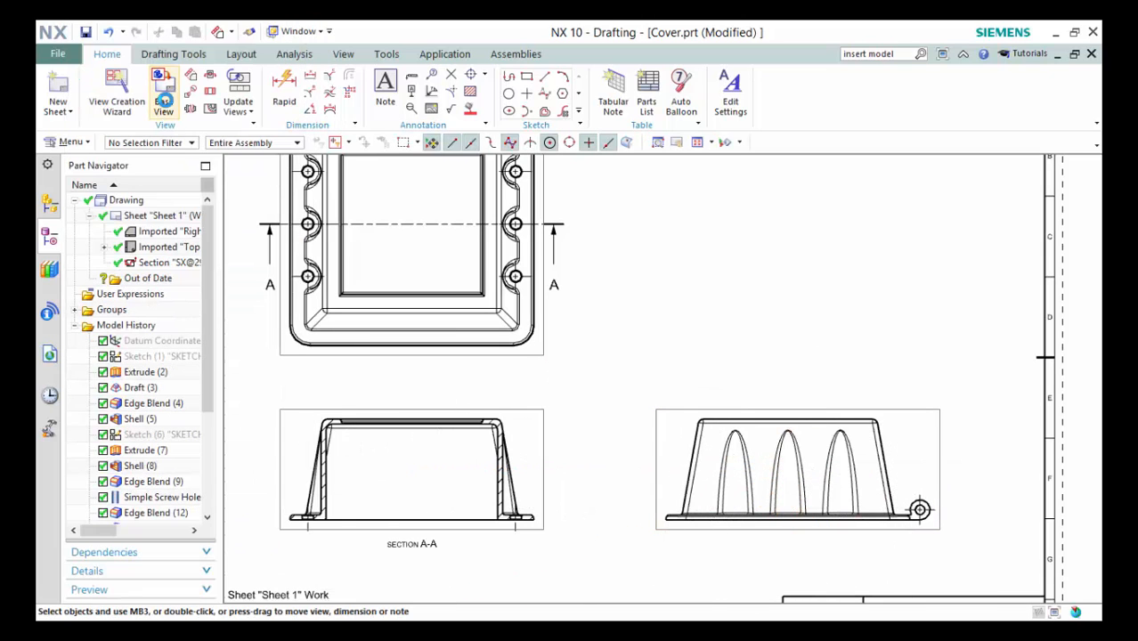
# Add a 1:2 isometric view of the Cover at the sheet's top right.
pyautogui.click(159, 100)
pyautogui.click(229, 427)
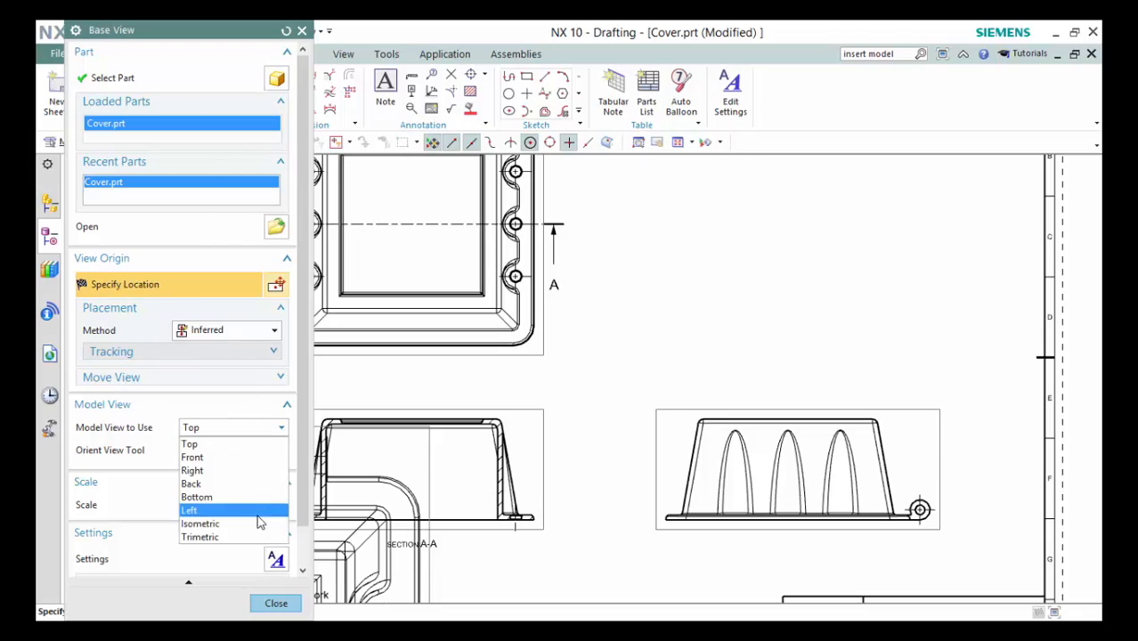
pyautogui.click(203, 521)
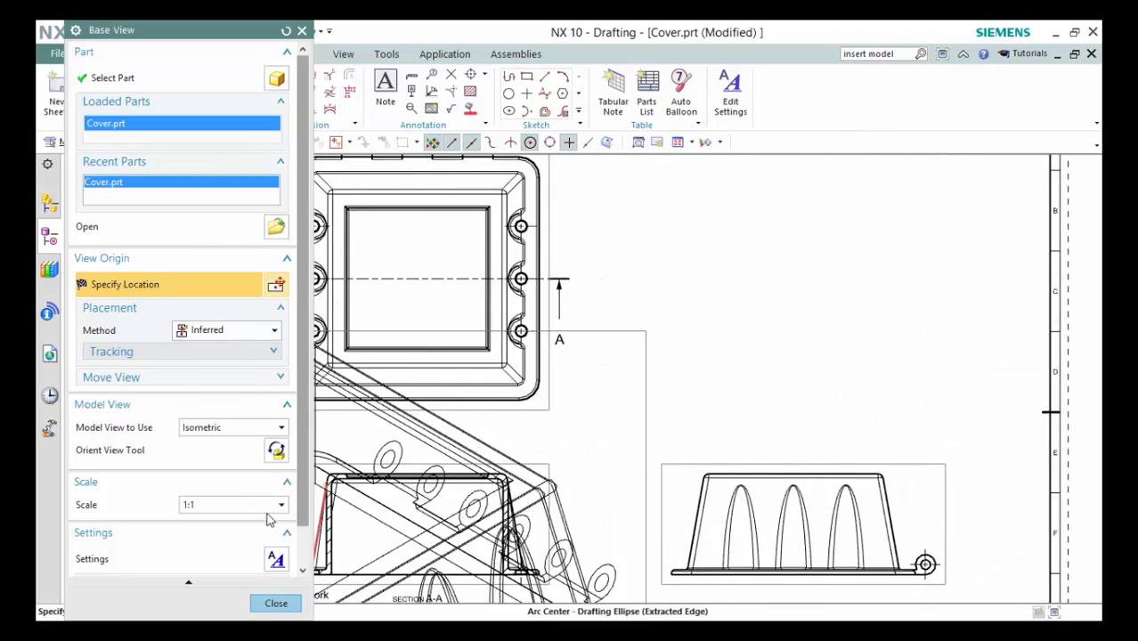
pyautogui.click(230, 504)
pyautogui.click(257, 436)
pyautogui.hotkey('ctrl', 'f')
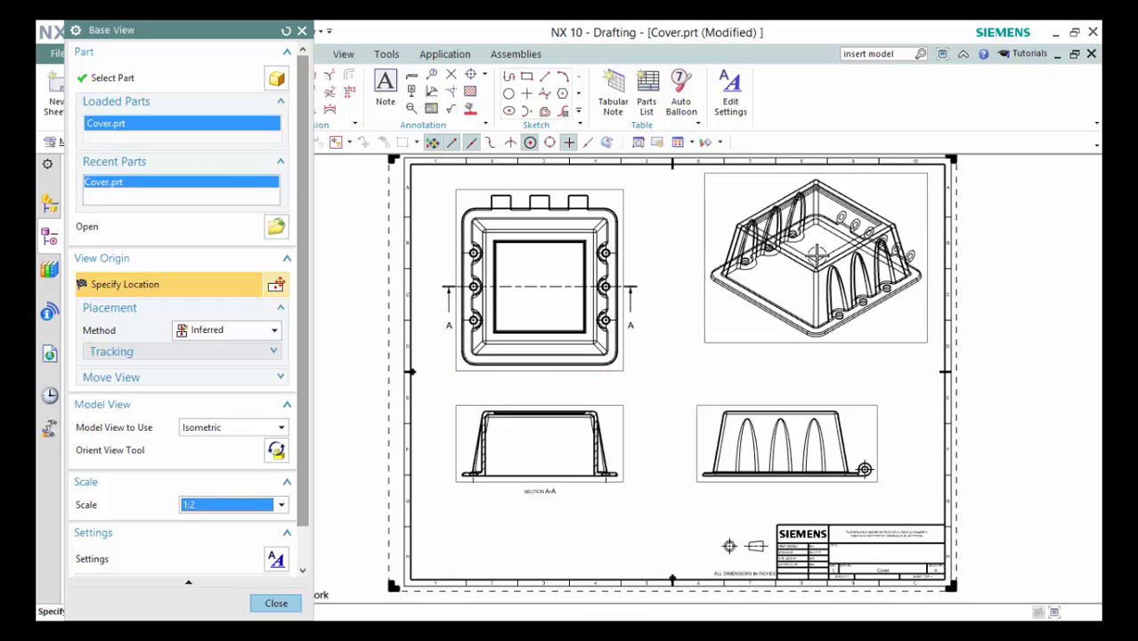
pyautogui.click(825, 256)
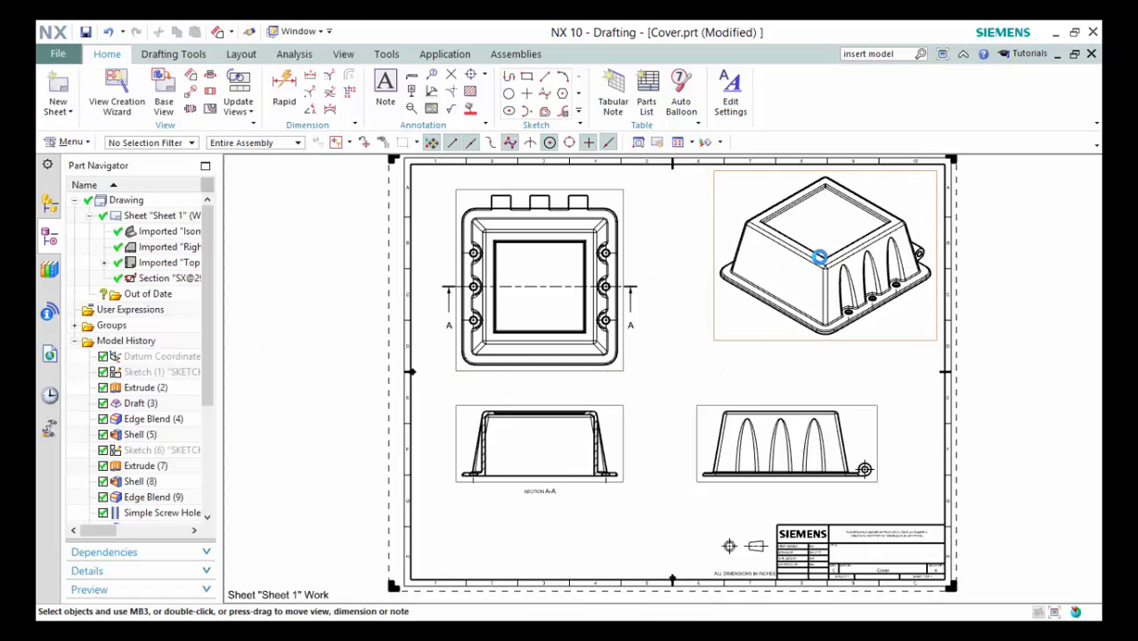
pyautogui.press('Escape')
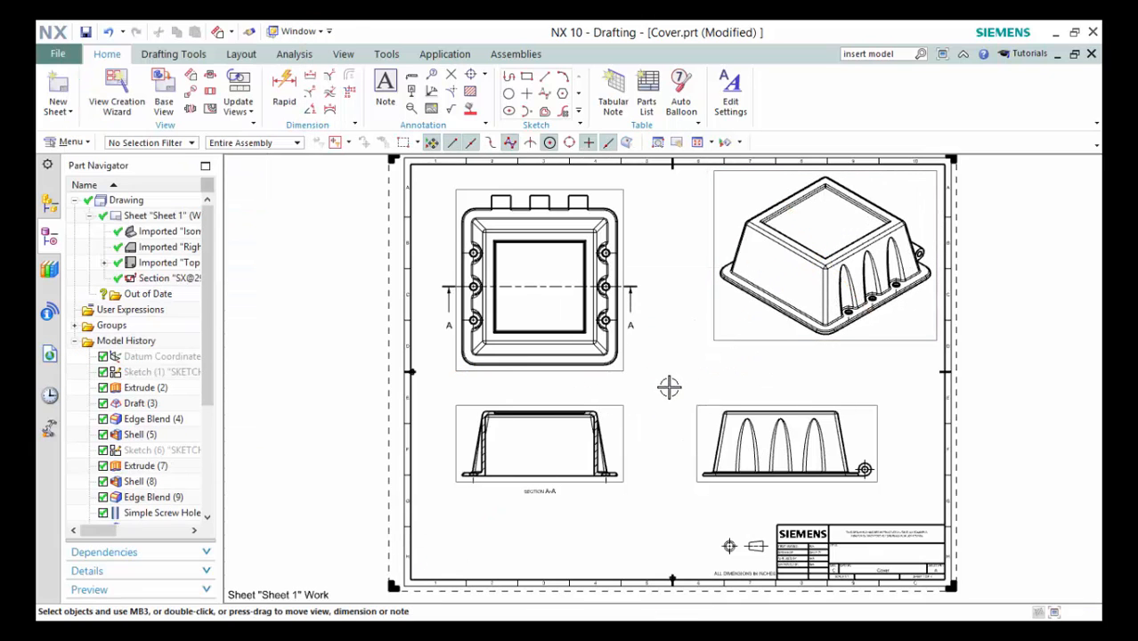
# Circle Section A-A's top-right corner arc as Detail B at 1:1 and place it beside the section.
pyautogui.scroll(3, 671, 381)
pyautogui.scroll(2, 635, 438)
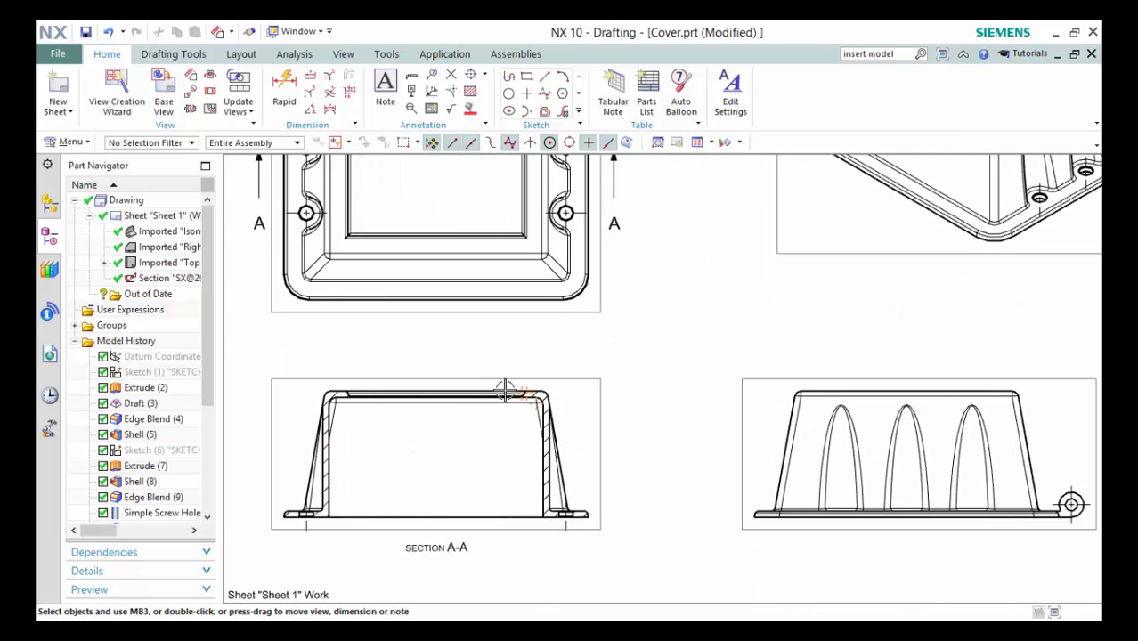
pyautogui.scroll(3, 517, 352)
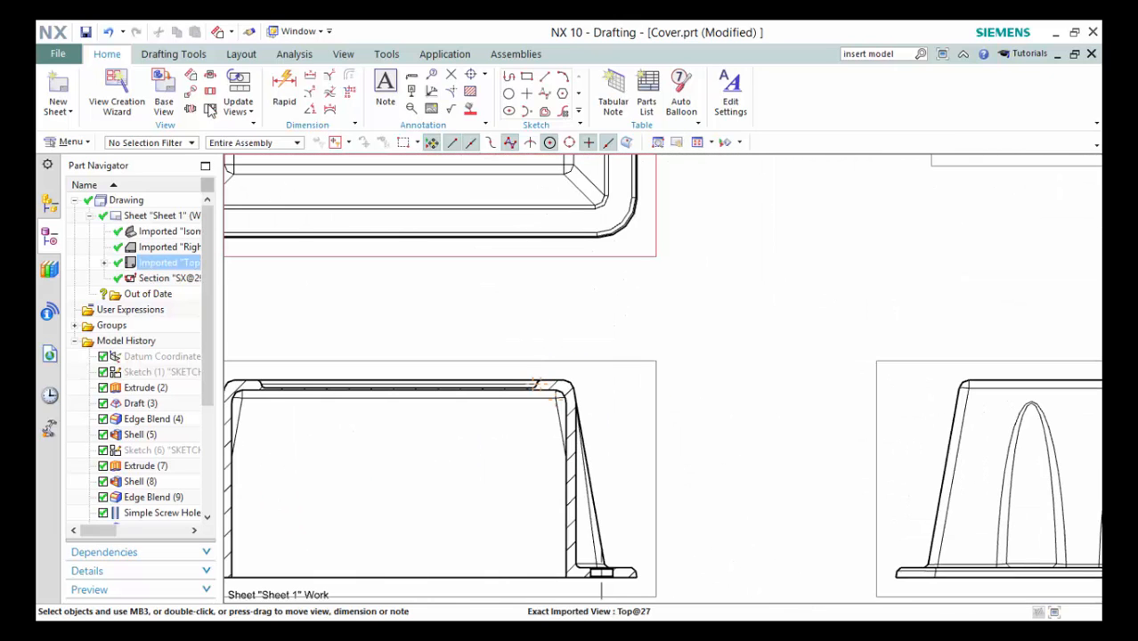
pyautogui.click(191, 94)
pyautogui.scroll(3, 570, 385)
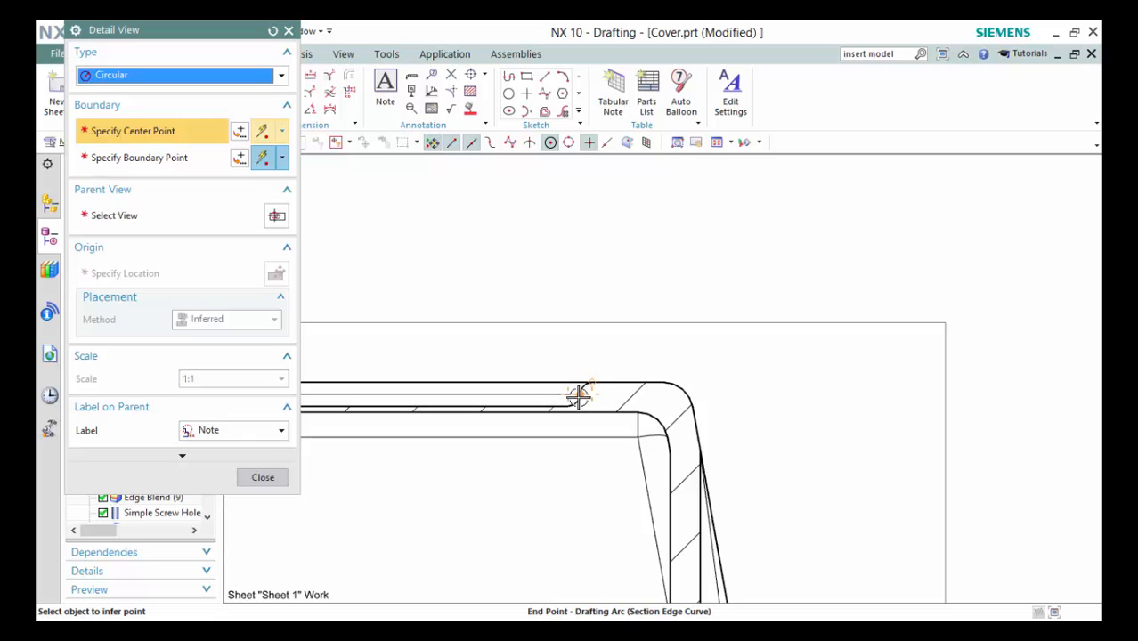
pyautogui.click(568, 395)
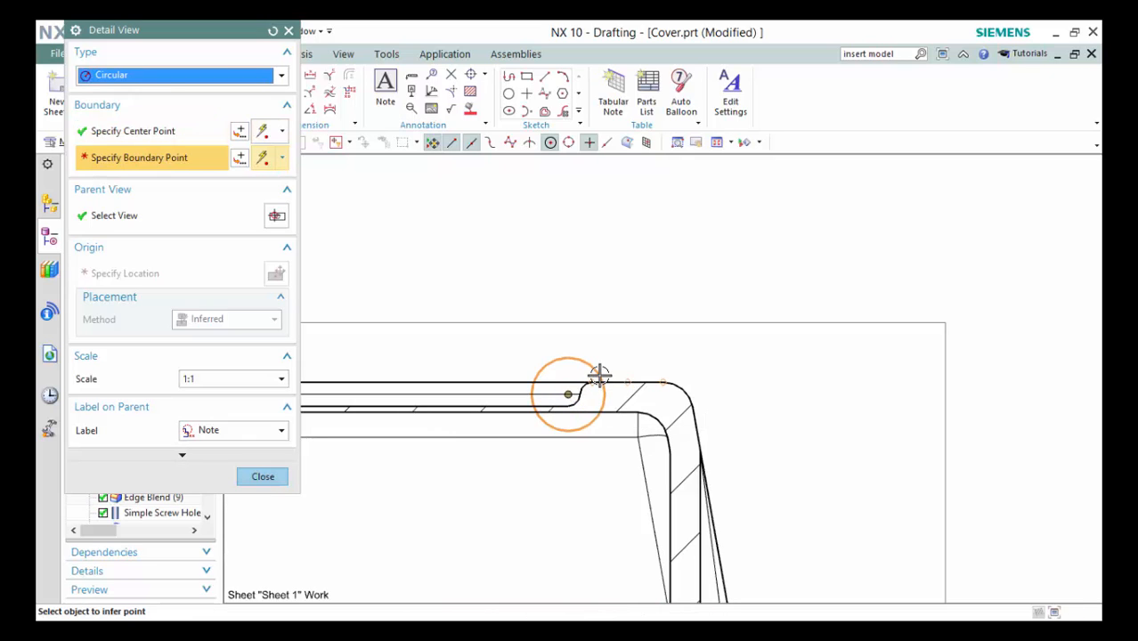
pyautogui.click(598, 363)
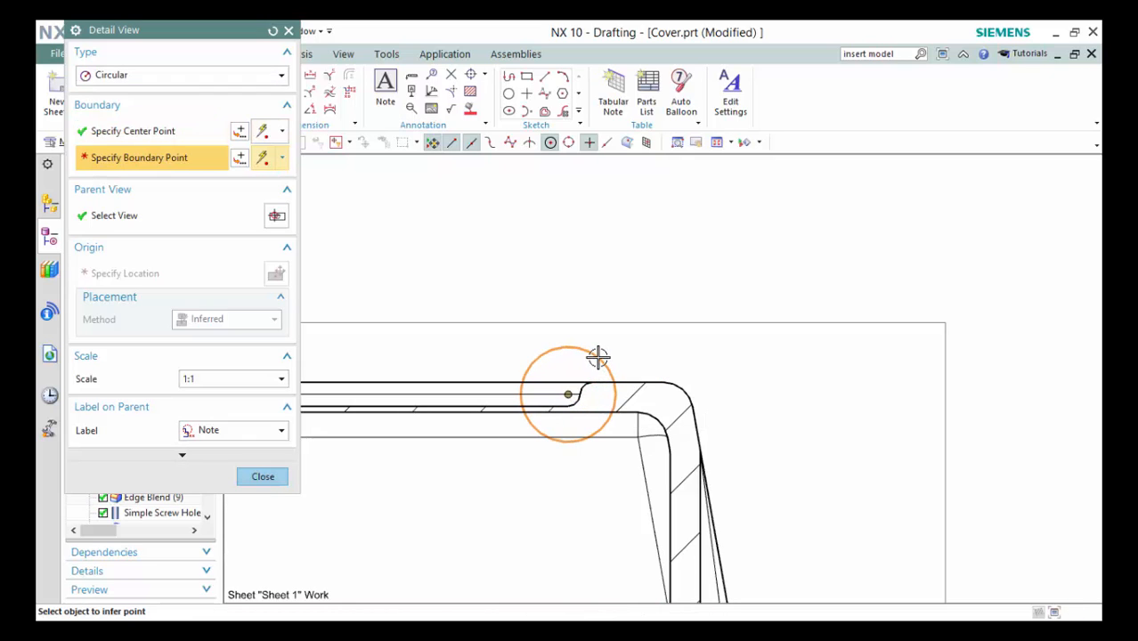
pyautogui.scroll(-3, 816, 250)
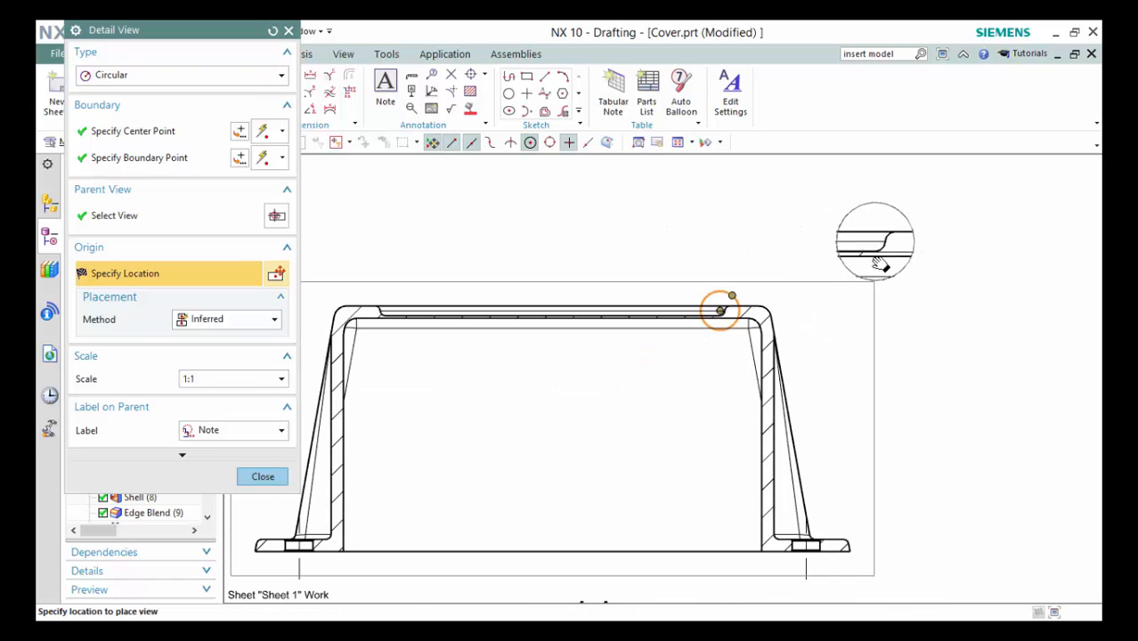
pyautogui.scroll(2, 877, 258)
pyautogui.scroll(-2, 920, 318)
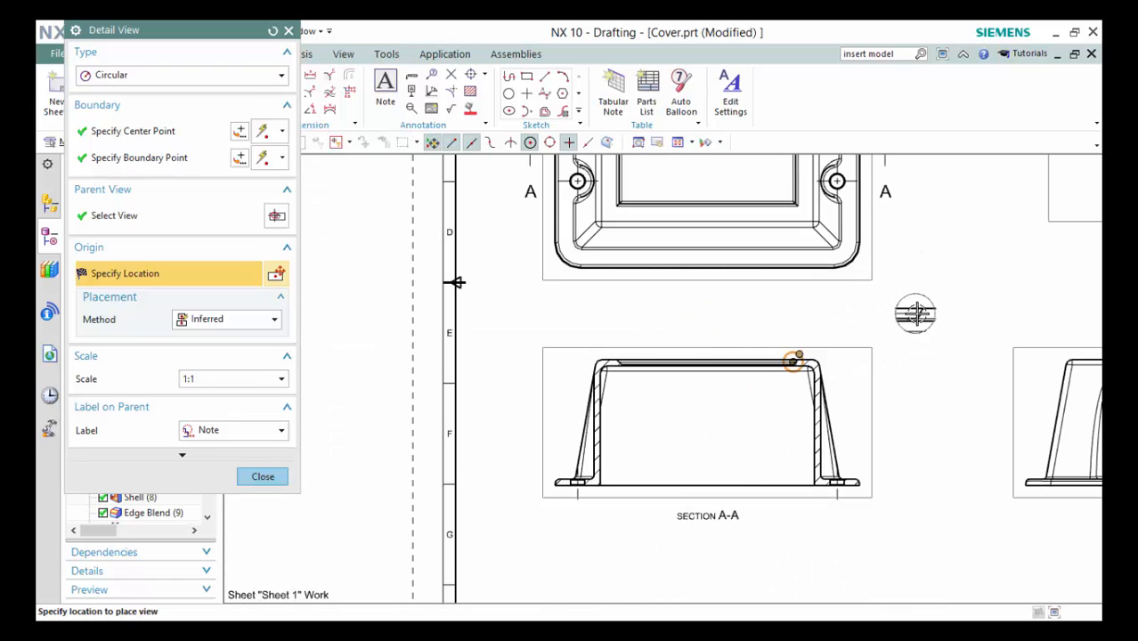
pyautogui.click(920, 314)
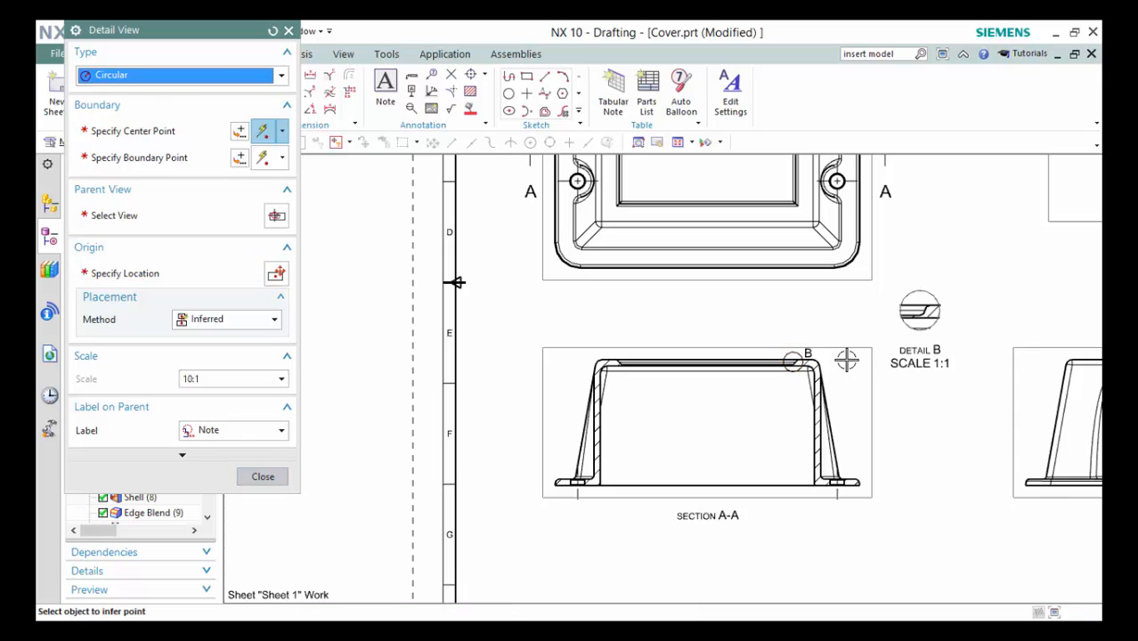
# Finish the detail view command and bring the whole sheet into view.
pyautogui.middleClick(881, 321)
pyautogui.scroll(-4, 871, 318)
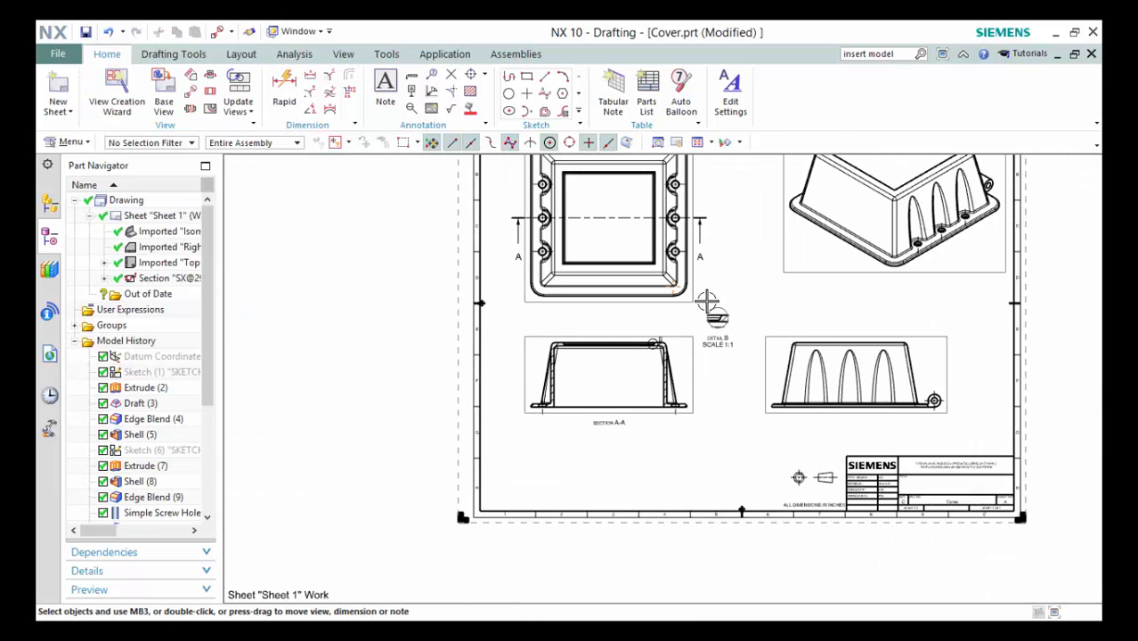
pyautogui.keyDown('shift'); pyautogui.moveTo(707, 321); pyautogui.dragTo(588, 385, button='middle'); pyautogui.keyUp('shift')
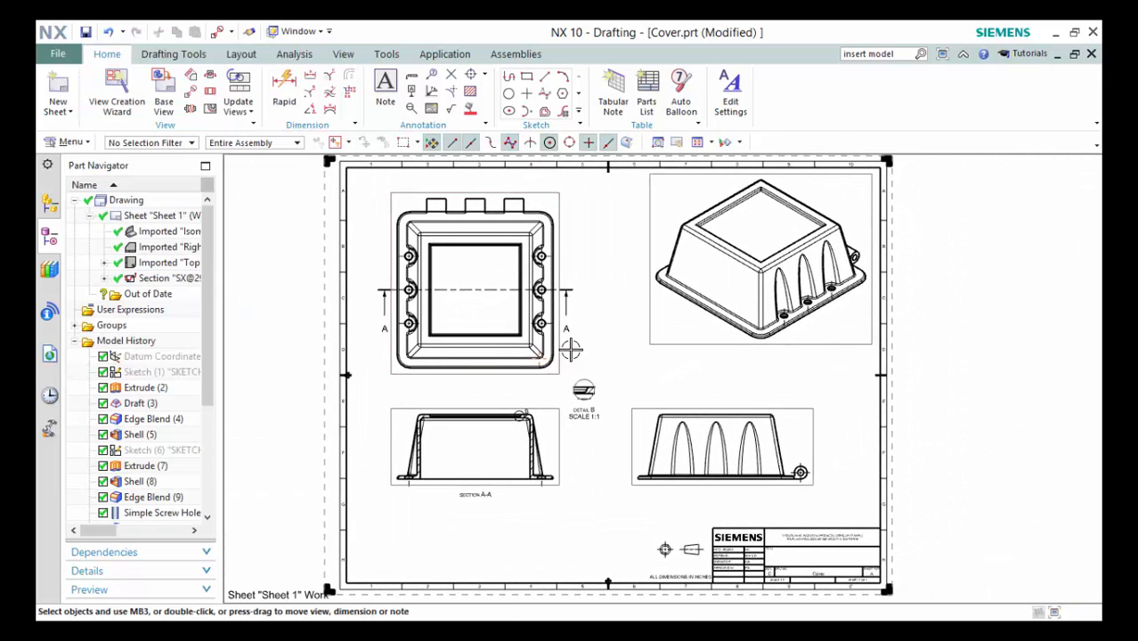
pyautogui.scroll(1, 571, 350)
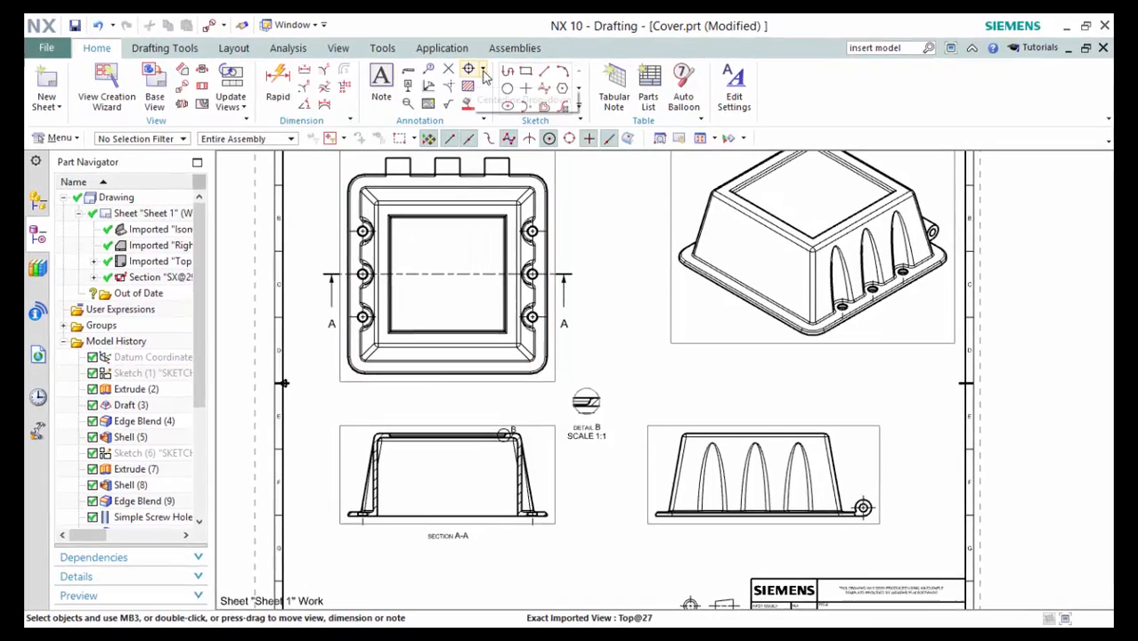
# Add a By Points 2D centerline through the top view, from top to bottom edge midpoints.
pyautogui.click(485, 77)
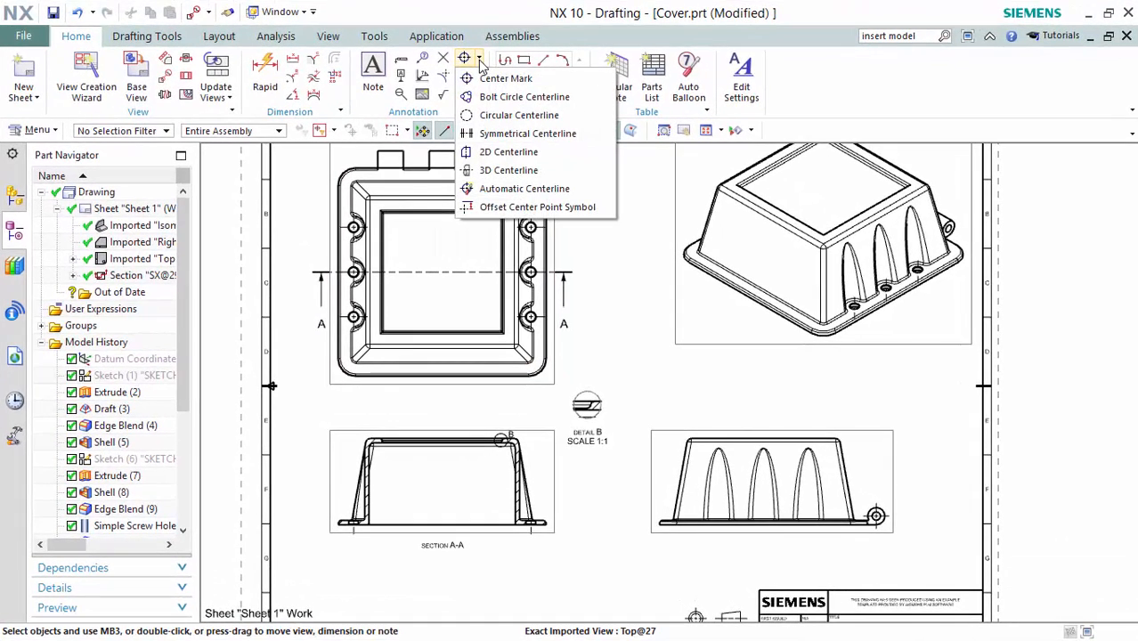
pyautogui.click(504, 157)
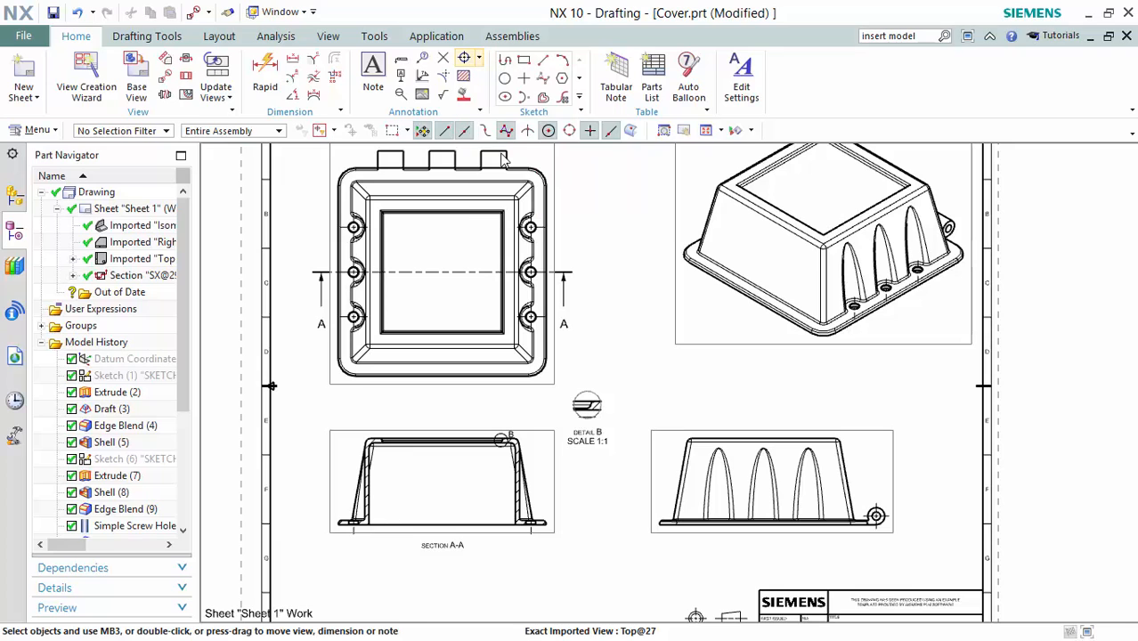
pyautogui.keyDown('shift'); pyautogui.moveTo(502, 161); pyautogui.dragTo(567, 204, button='middle'); pyautogui.keyUp('shift')
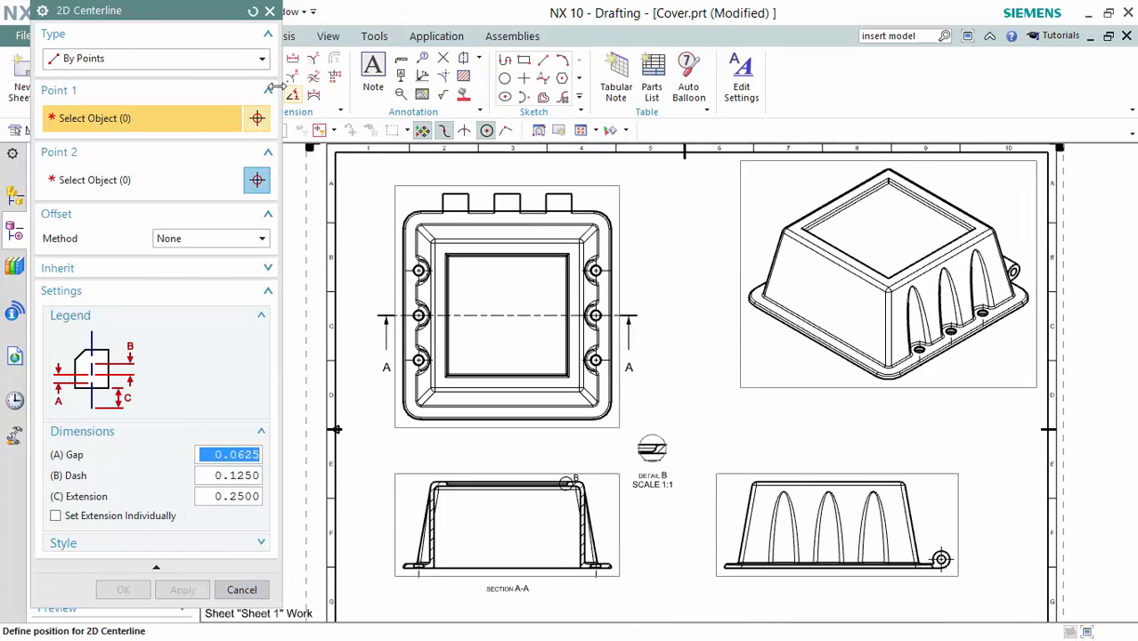
pyautogui.click(262, 59)
pyautogui.click(263, 60)
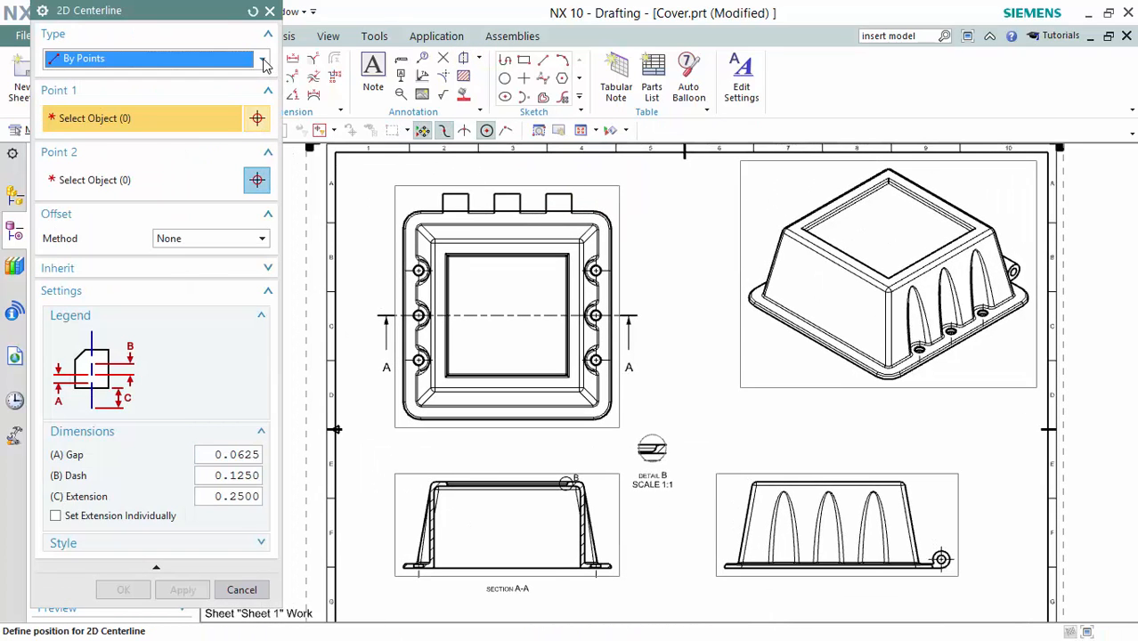
pyautogui.scroll(2, 521, 265)
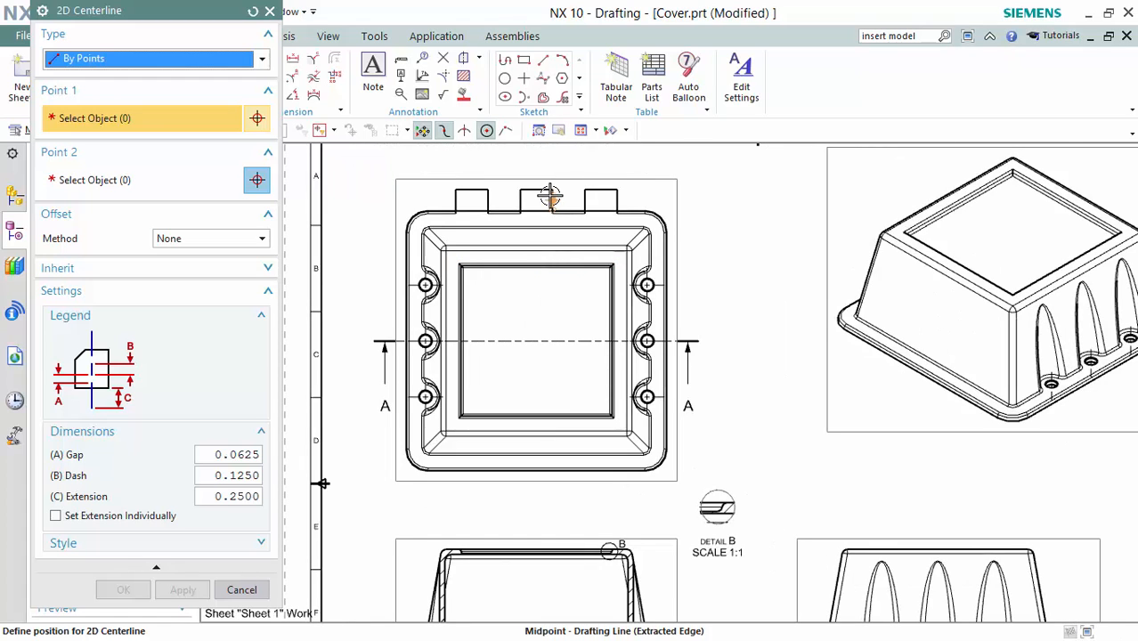
pyautogui.click(536, 189)
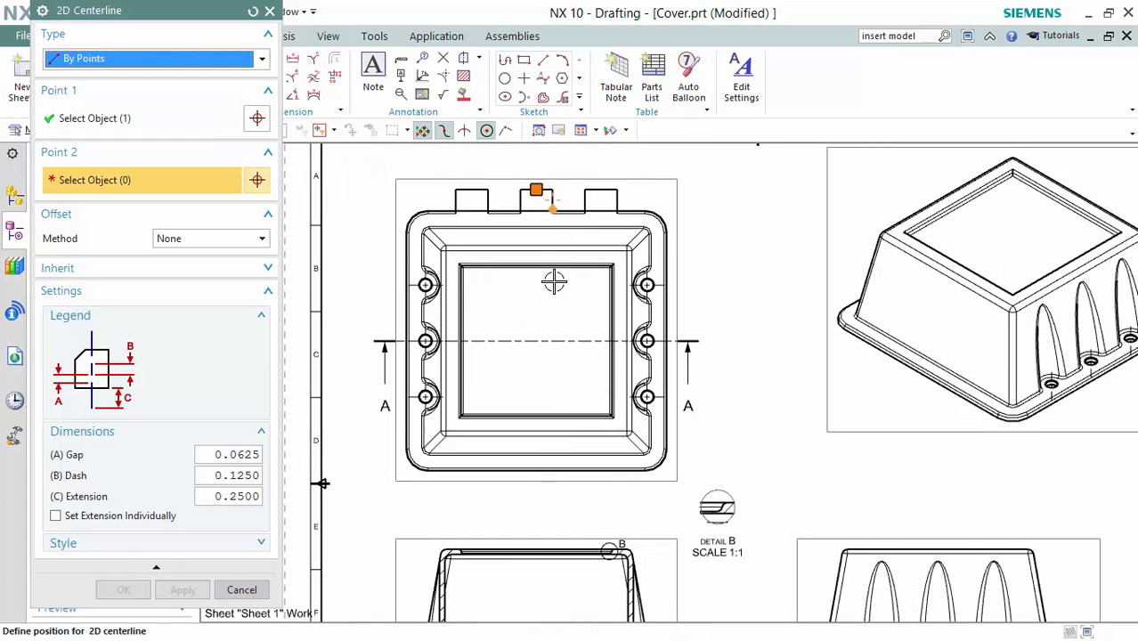
pyautogui.scroll(3, 534, 476)
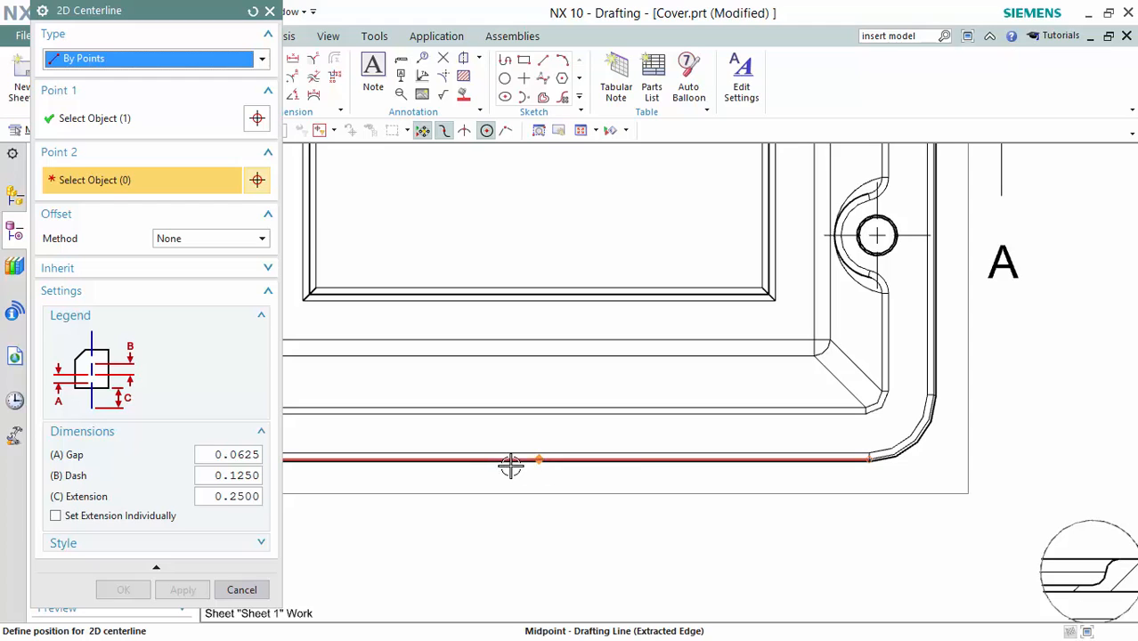
pyautogui.scroll(3, 543, 461)
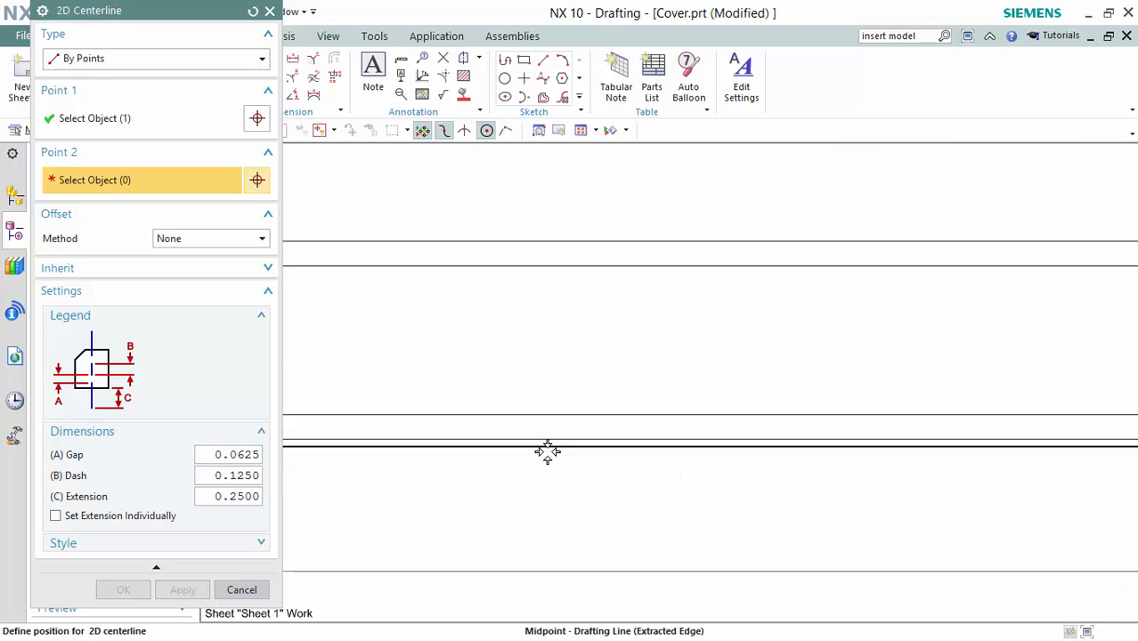
pyautogui.click(552, 435)
pyautogui.scroll(-3, 552, 429)
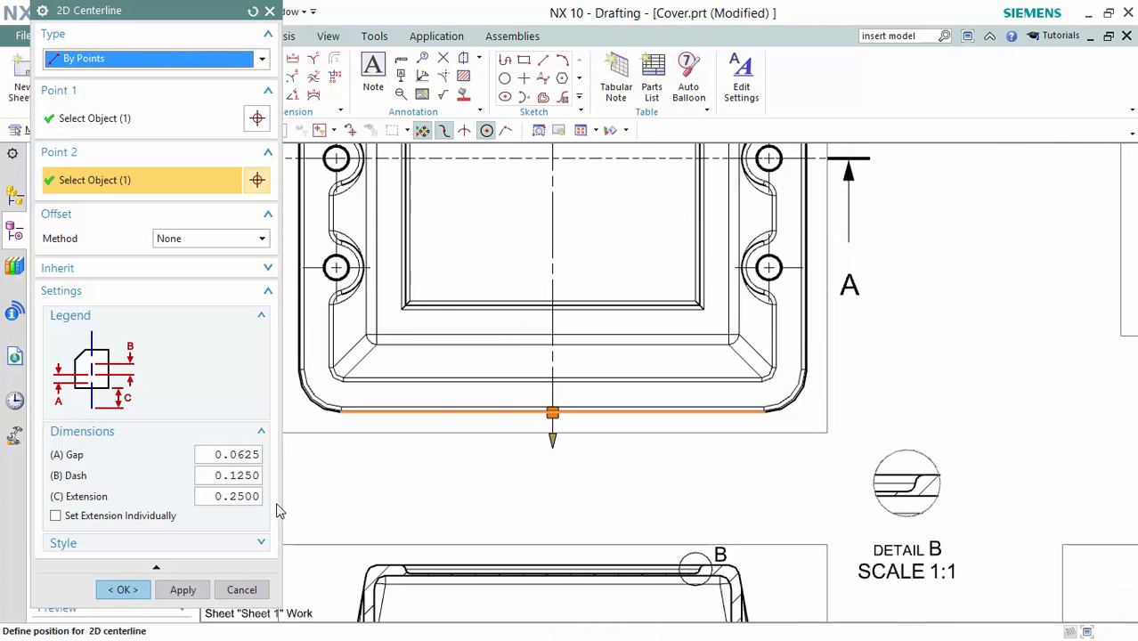
pyautogui.keyDown('shift'); pyautogui.moveTo(642, 217); pyautogui.dragTo(643, 299, button='middle'); pyautogui.keyUp('shift')
pyautogui.scroll(-1, 589, 337)
pyautogui.keyDown('shift'); pyautogui.moveTo(643, 217); pyautogui.dragTo(660, 315, button='middle'); pyautogui.keyUp('shift')
pyautogui.scroll(-1, 650, 317)
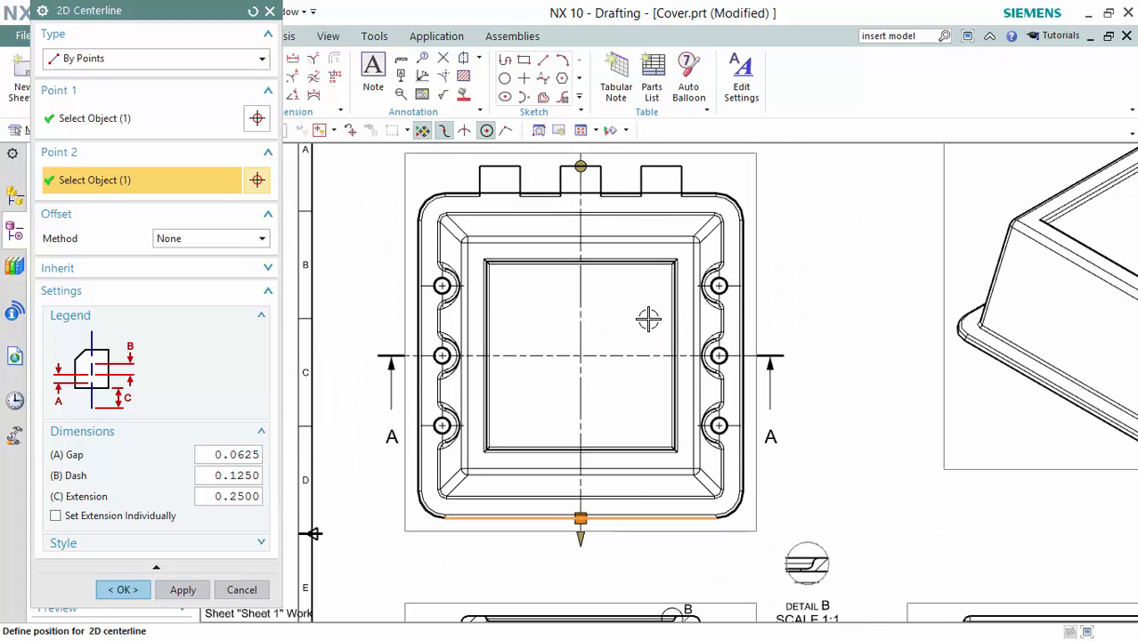
pyautogui.click(170, 593)
# Add a vertical centerline through Section A-A from its top edge midpoint to its bottom edge midpoint.
pyautogui.scroll(-2, 713, 518)
pyautogui.moveTo(740, 538)
pyautogui.keyDown('shift'); pyautogui.mouseDown(button='middle')
pyautogui.moveTo(645, 375)
pyautogui.moveTo(648, 399)
pyautogui.mouseUp(button='middle'); pyautogui.keyUp('shift')
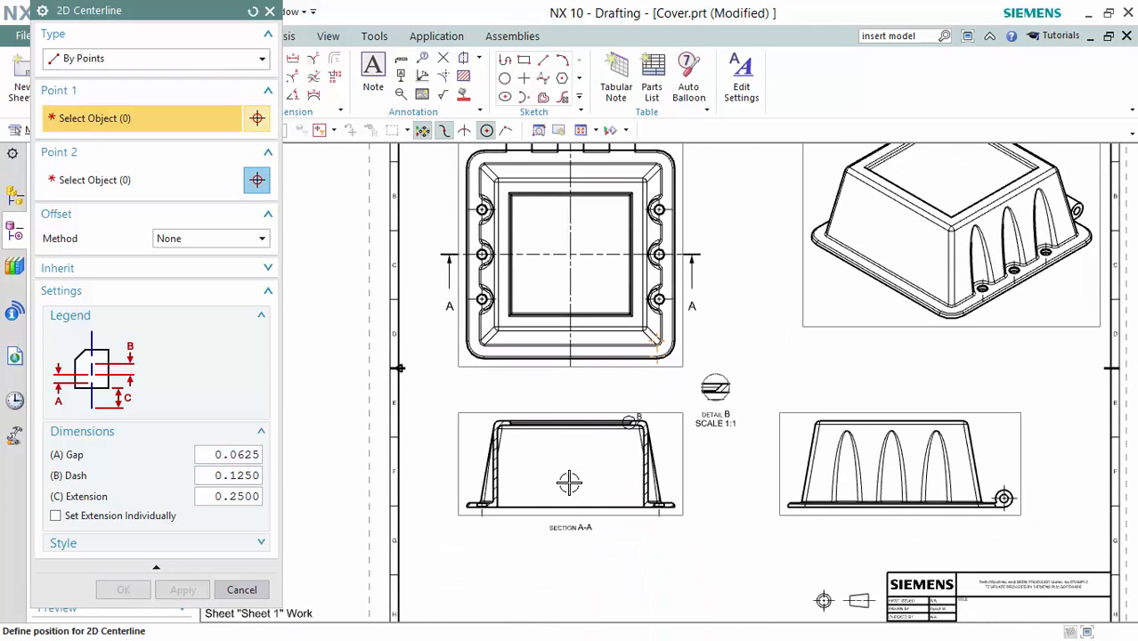
pyautogui.keyDown('shift'); pyautogui.moveTo(569, 482); pyautogui.dragTo(599, 385, button='middle'); pyautogui.keyUp('shift')
pyautogui.scroll(2, 573, 387)
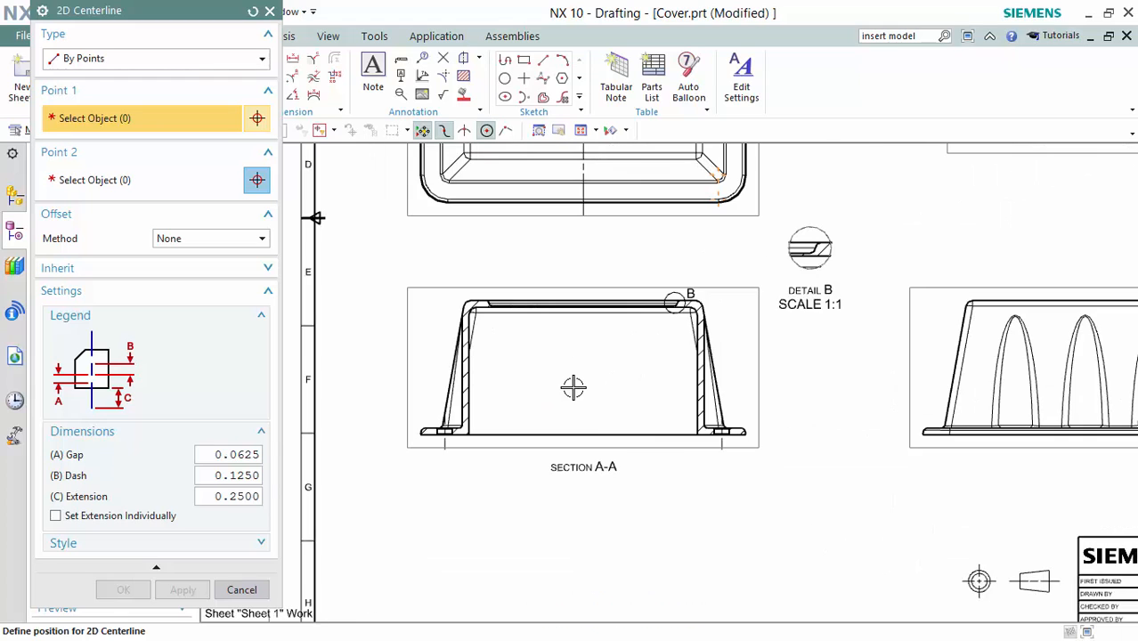
pyautogui.scroll(3, 571, 318)
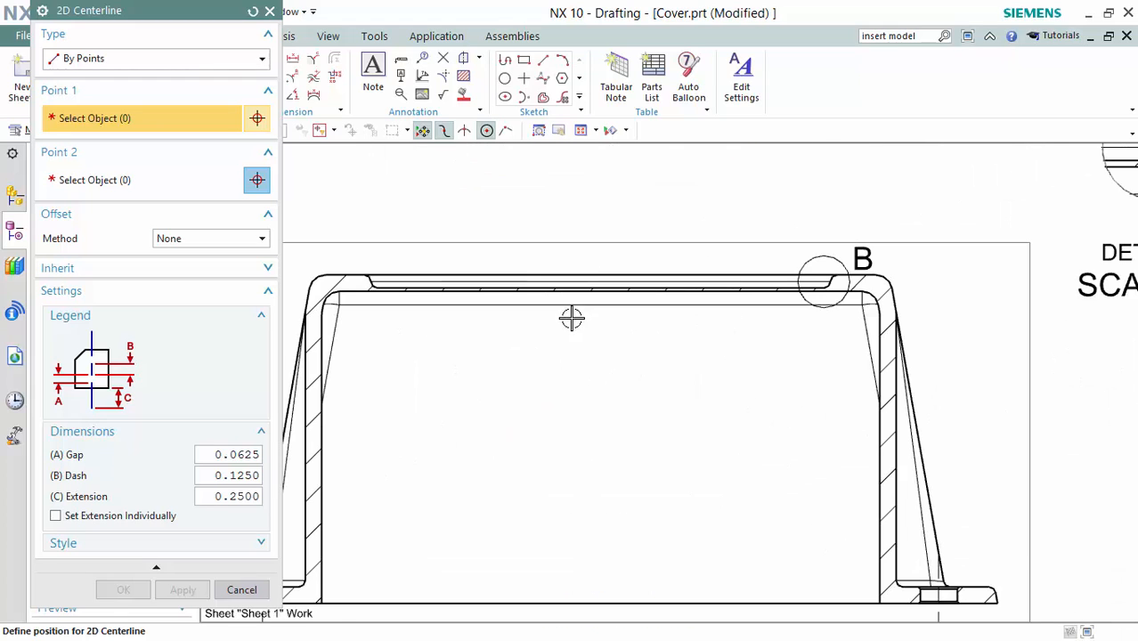
pyautogui.click(599, 272)
pyautogui.keyDown('shift'); pyautogui.moveTo(620, 514); pyautogui.dragTo(599, 452, button='middle'); pyautogui.keyUp('shift')
pyautogui.click(602, 466)
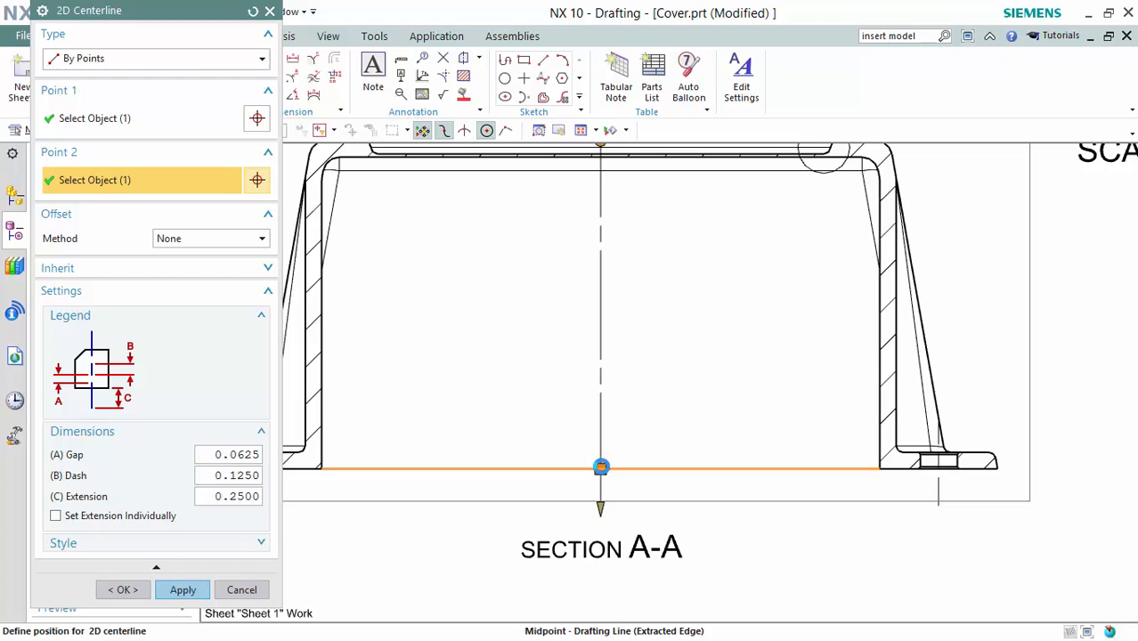
pyautogui.scroll(-3, 699, 343)
pyautogui.keyDown('shift'); pyautogui.moveTo(717, 334); pyautogui.dragTo(715, 390, button='middle'); pyautogui.keyUp('shift')
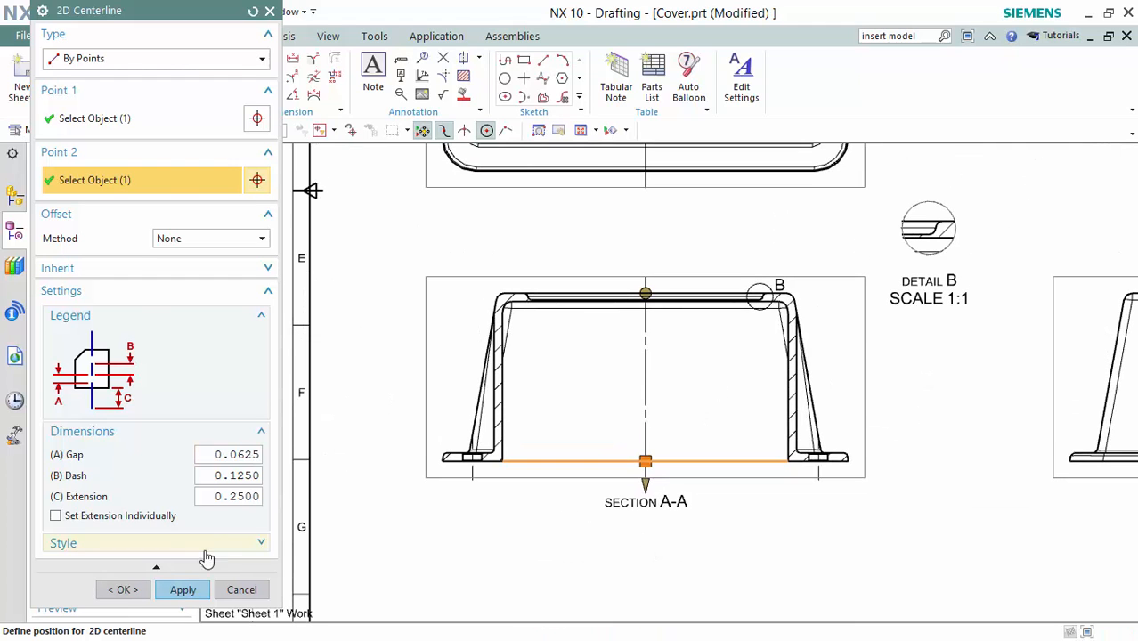
pyautogui.click(123, 590)
pyautogui.keyDown('shift'); pyautogui.moveTo(988, 229); pyautogui.dragTo(813, 336, button='middle'); pyautogui.keyUp('shift')
# Dimension 2.294 from the part's left edge to the first tab's corner, above the top view.
pyautogui.scroll(-2, 813, 337)
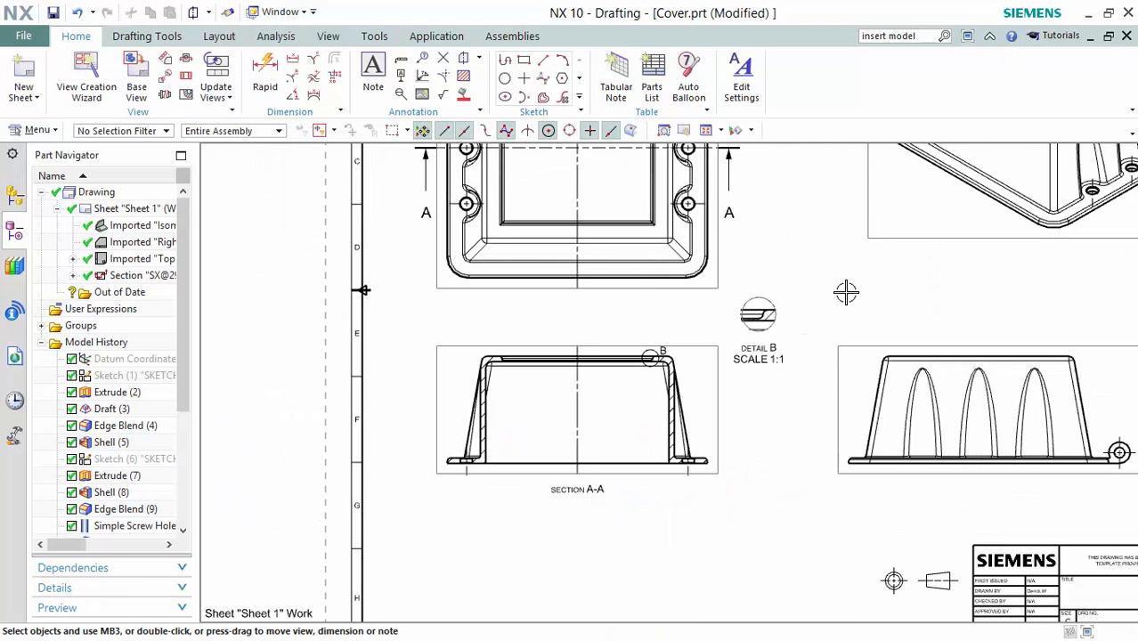
pyautogui.keyDown('shift'); pyautogui.moveTo(887, 271); pyautogui.dragTo(783, 366, button='middle'); pyautogui.keyUp('shift')
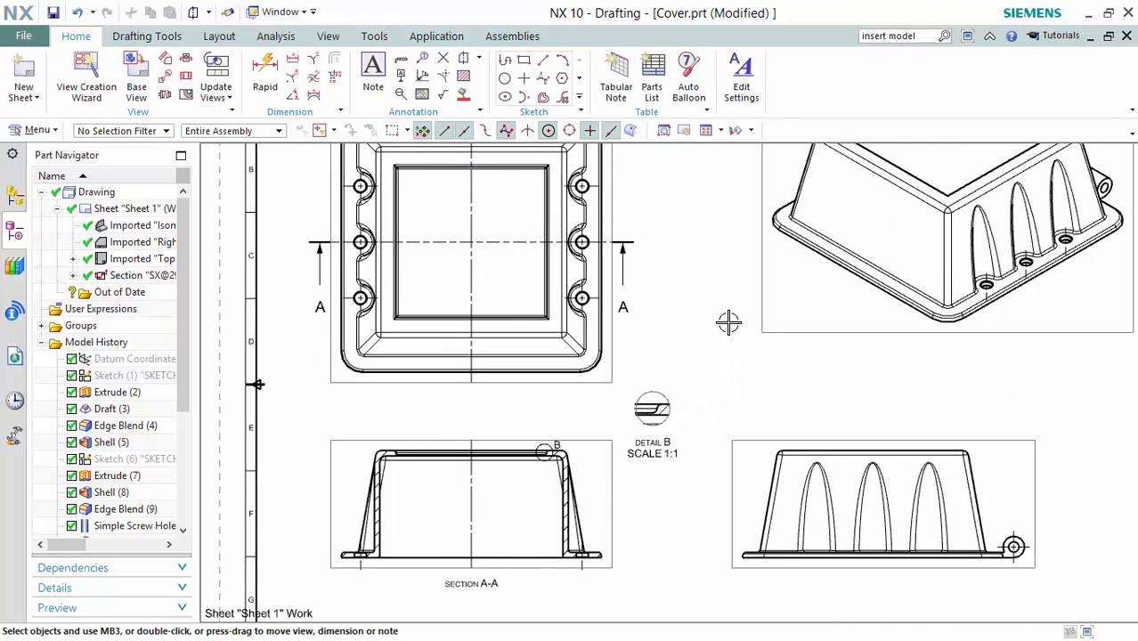
pyautogui.scroll(-1, 722, 311)
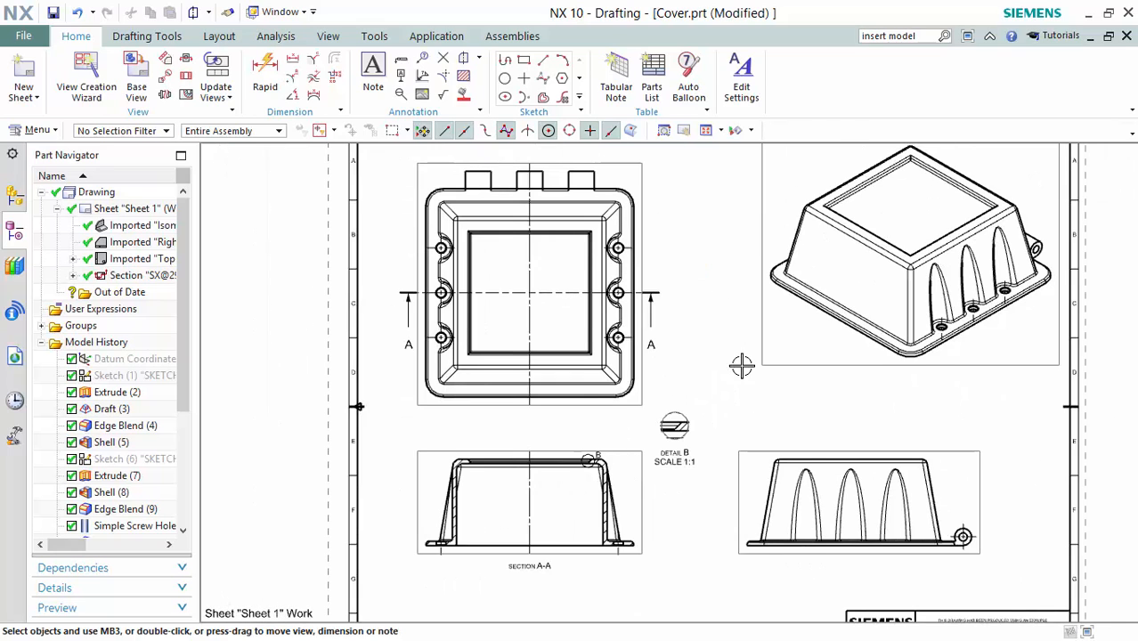
pyautogui.keyDown('shift'); pyautogui.moveTo(742, 366); pyautogui.dragTo(731, 364, button='middle'); pyautogui.keyUp('shift')
pyautogui.click(266, 73)
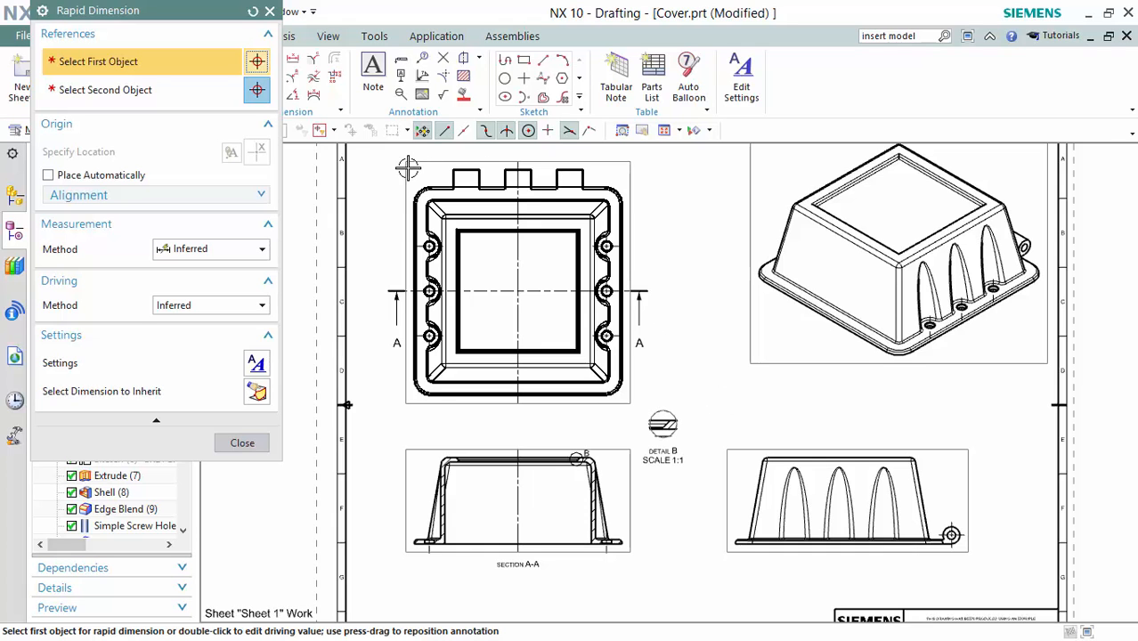
pyautogui.scroll(5, 408, 168)
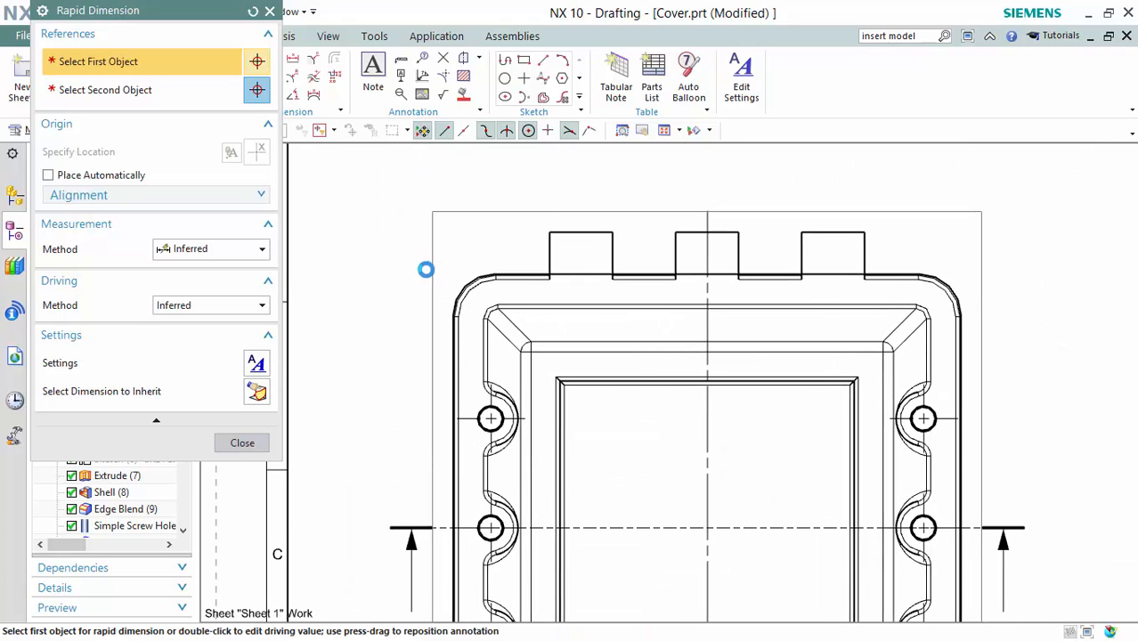
pyautogui.scroll(3, 445, 316)
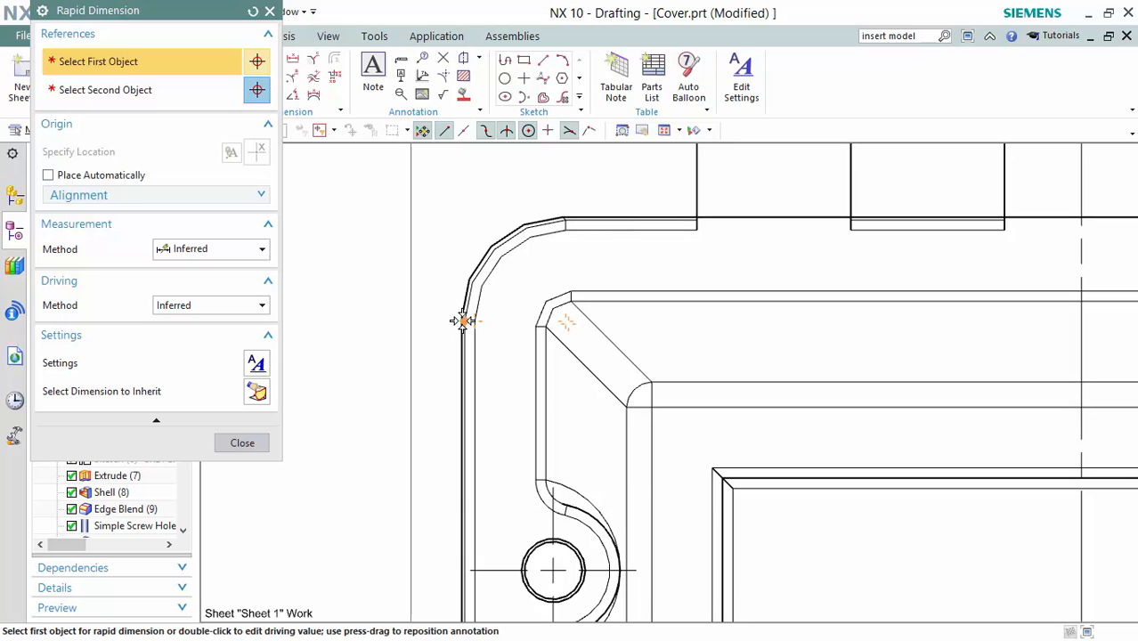
pyautogui.scroll(2, 458, 318)
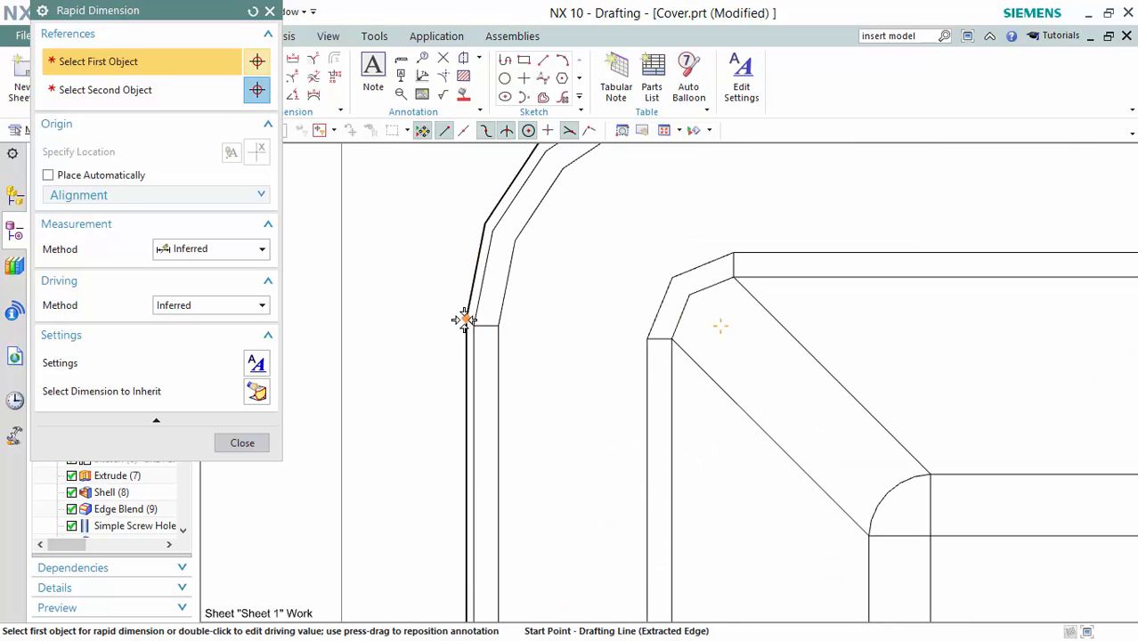
pyautogui.click(464, 319)
pyautogui.scroll(-3, 643, 309)
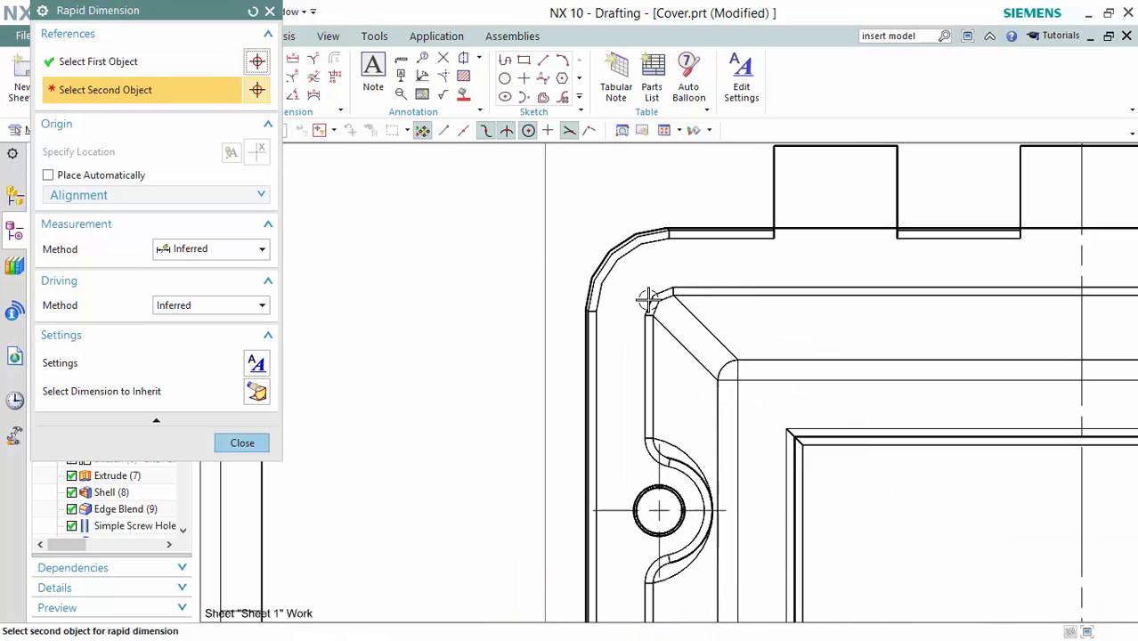
pyautogui.scroll(3, 781, 226)
pyautogui.click(772, 234)
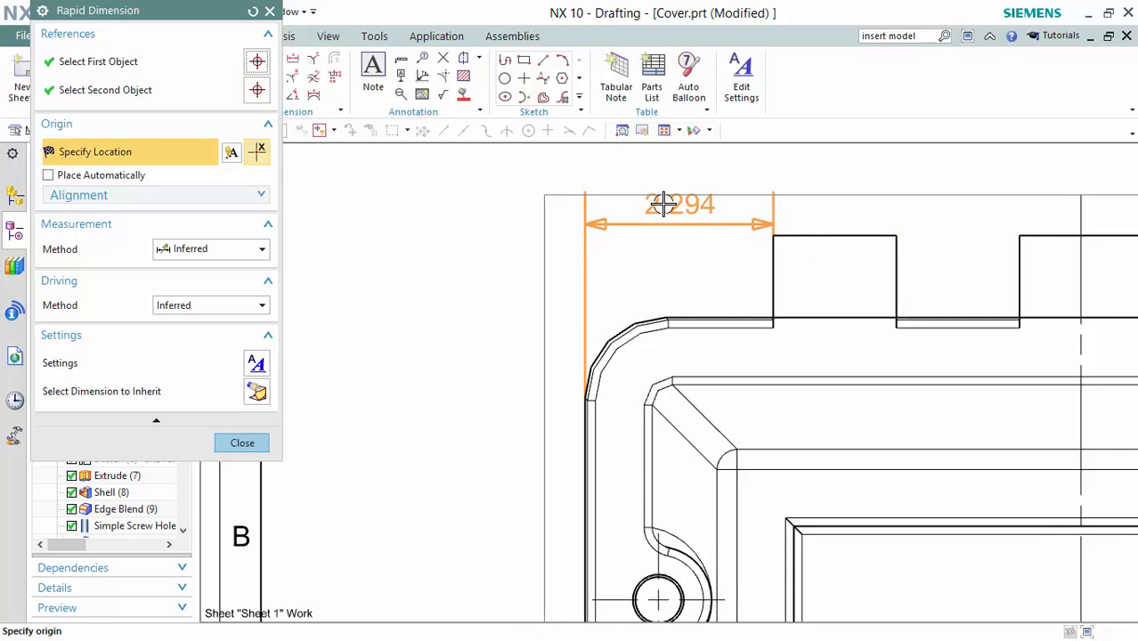
pyautogui.click(668, 195)
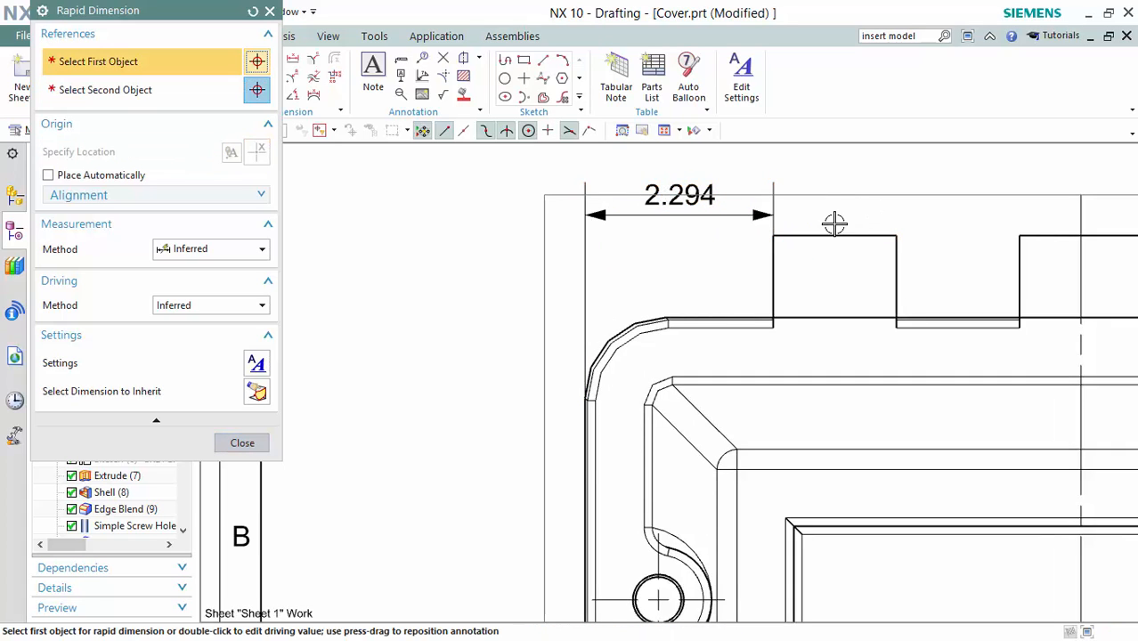
# Add the 1.5 first tab width and 1.5 tab spacing dimensions along the top edge.
pyautogui.click(771, 236)
pyautogui.click(895, 235)
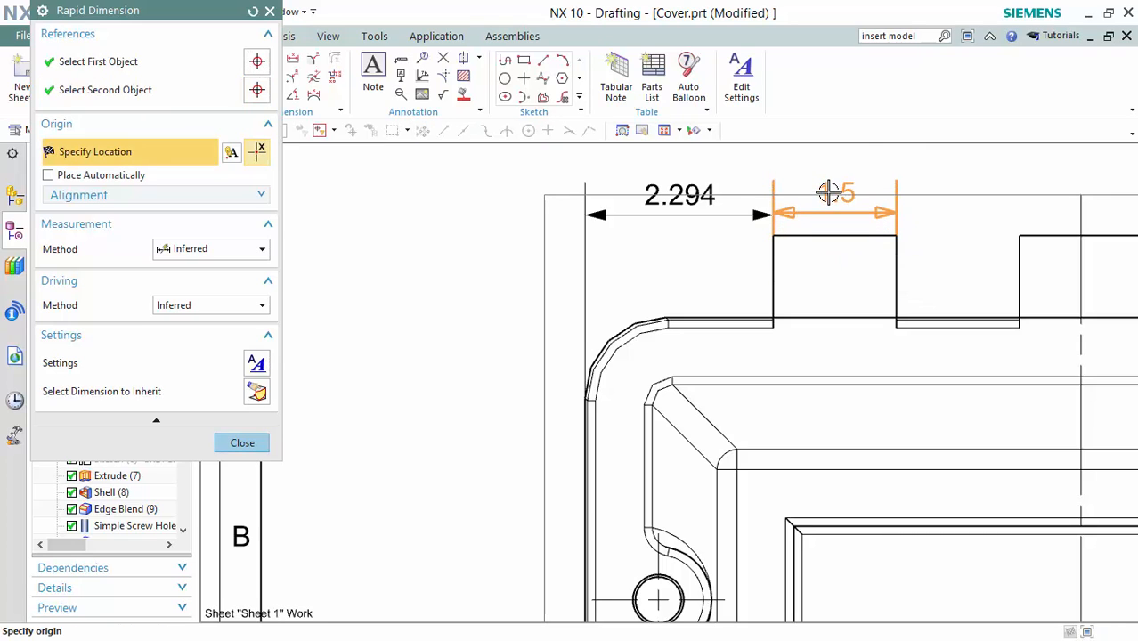
pyautogui.click(828, 191)
pyautogui.click(896, 235)
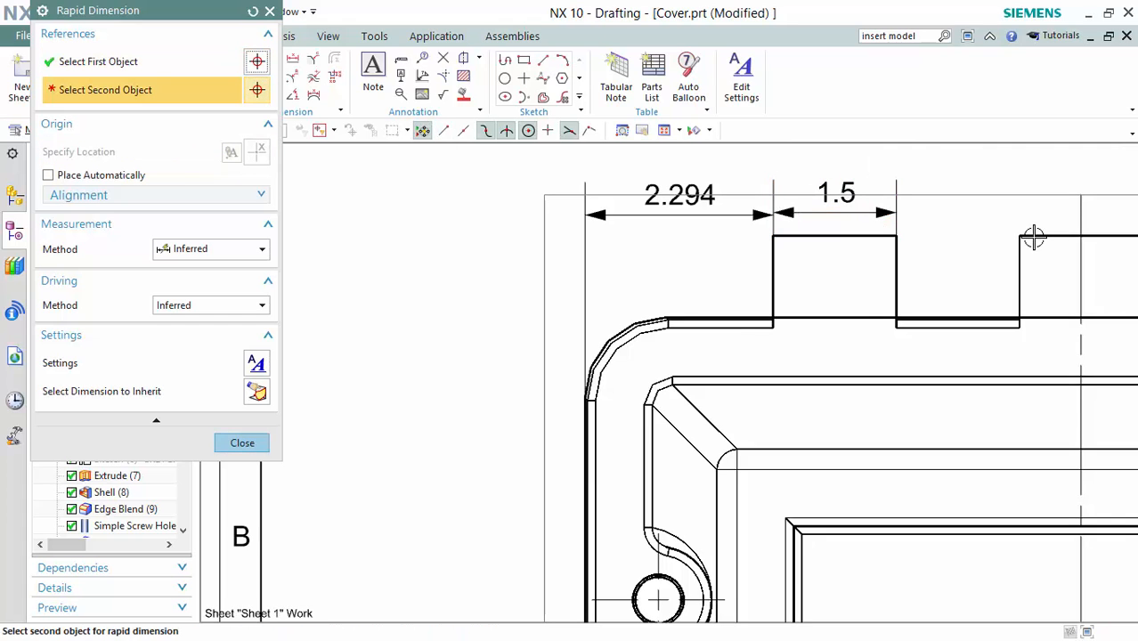
pyautogui.click(1020, 235)
pyautogui.click(955, 196)
# Add the 12.088 overall vertical height dimension to the left of the top view.
pyautogui.scroll(-2, 949, 191)
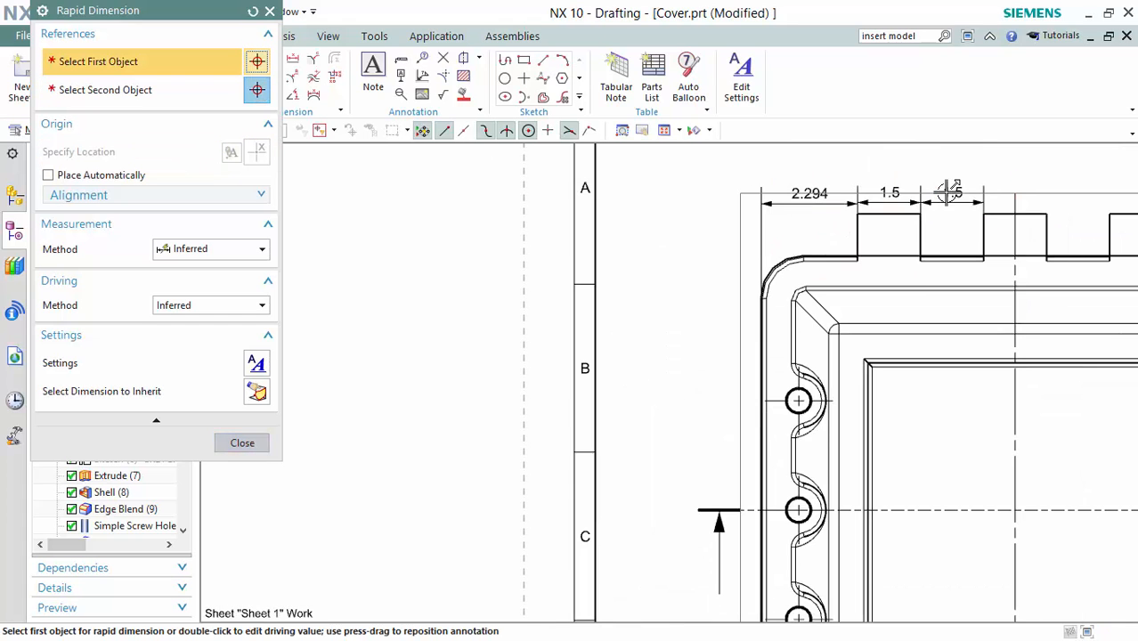
pyautogui.scroll(-3, 922, 271)
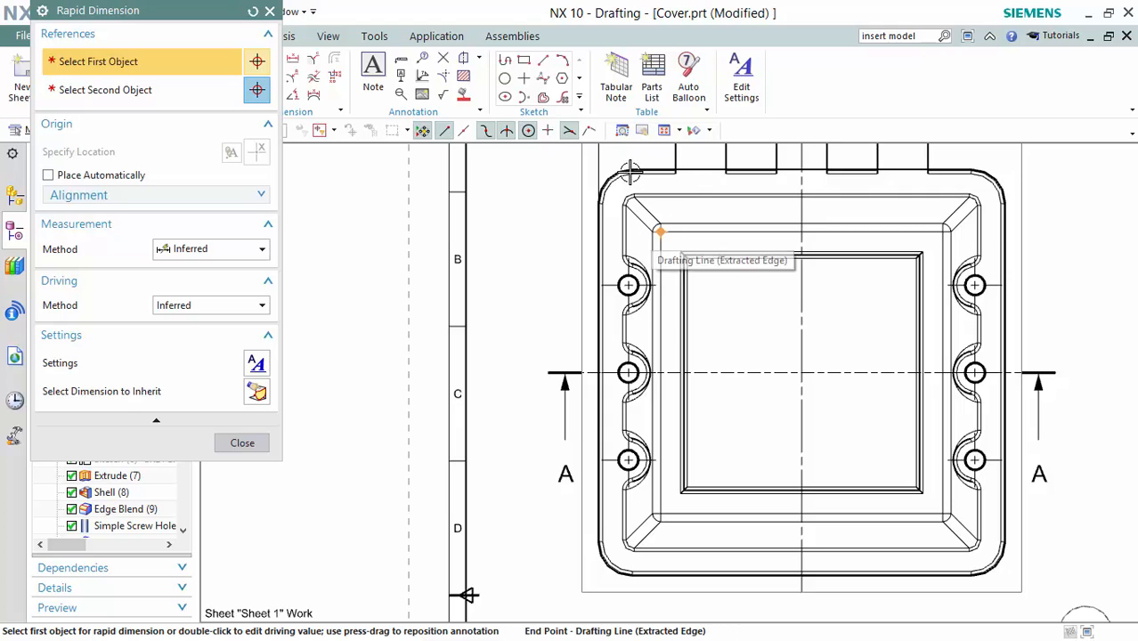
pyautogui.scroll(4, 629, 176)
pyautogui.scroll(3, 629, 176)
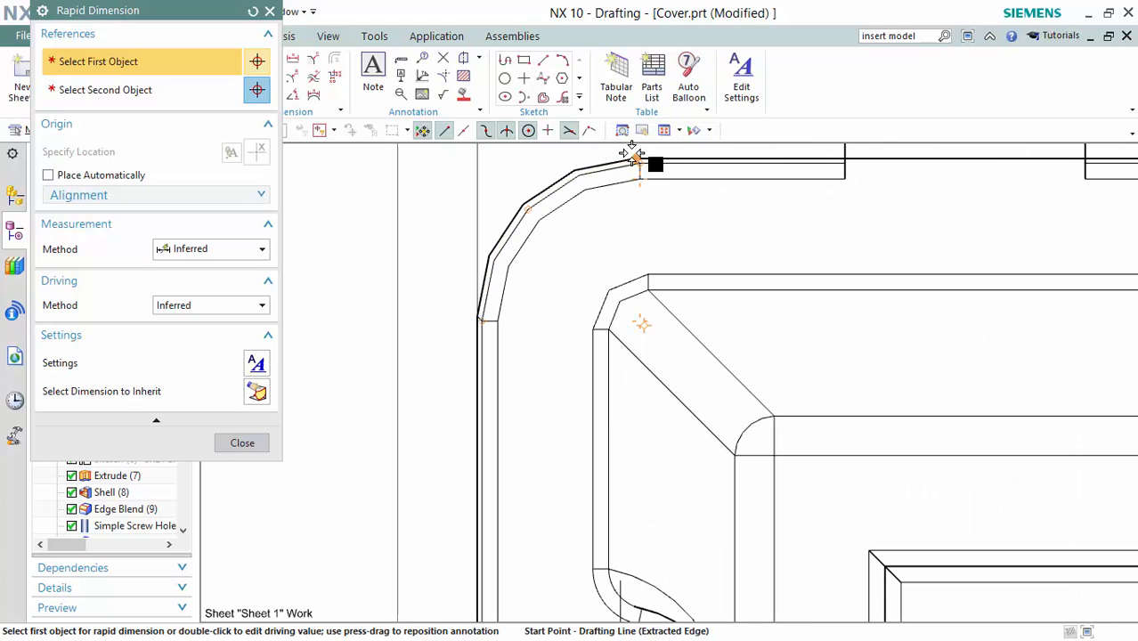
pyautogui.scroll(2, 634, 160)
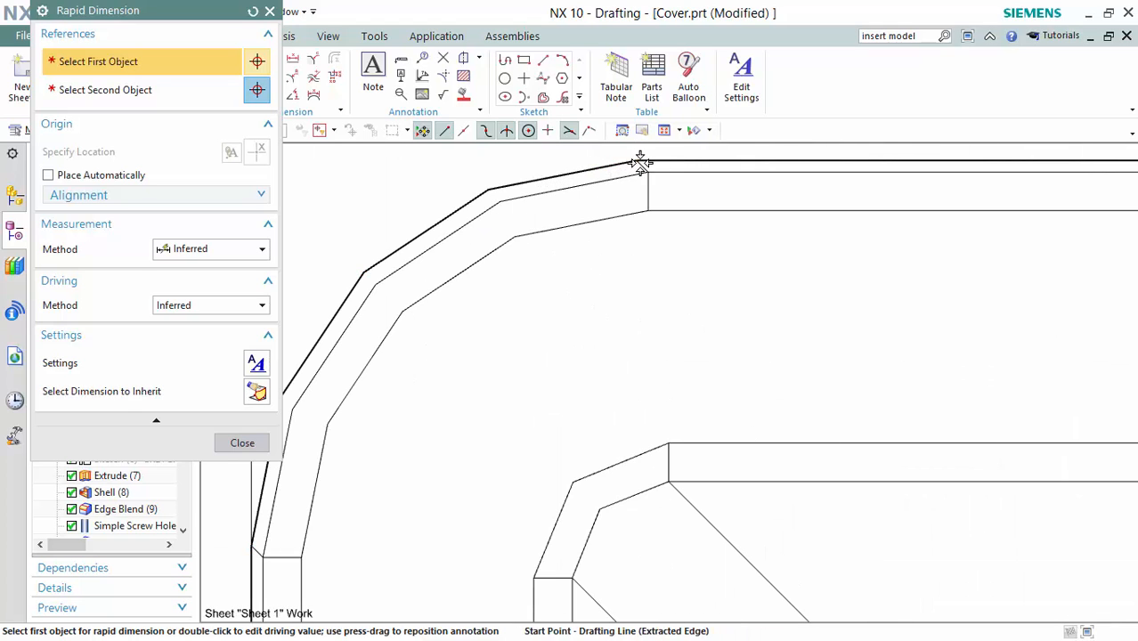
pyautogui.click(641, 164)
pyautogui.scroll(-4, 635, 254)
pyautogui.scroll(3, 670, 374)
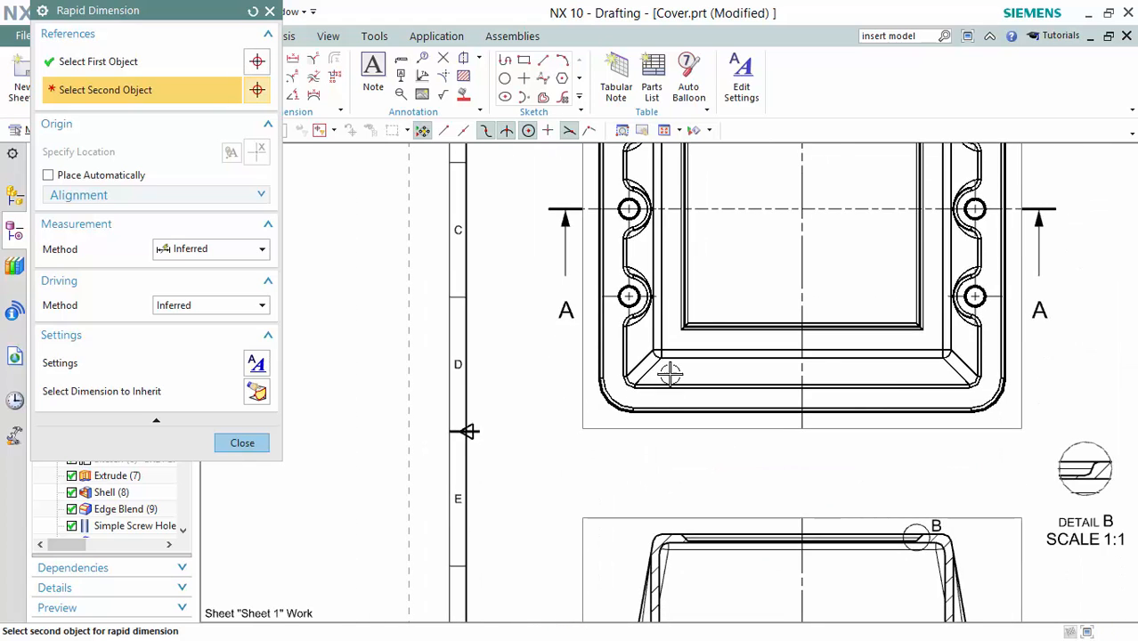
pyautogui.scroll(5, 670, 374)
pyautogui.click(566, 389)
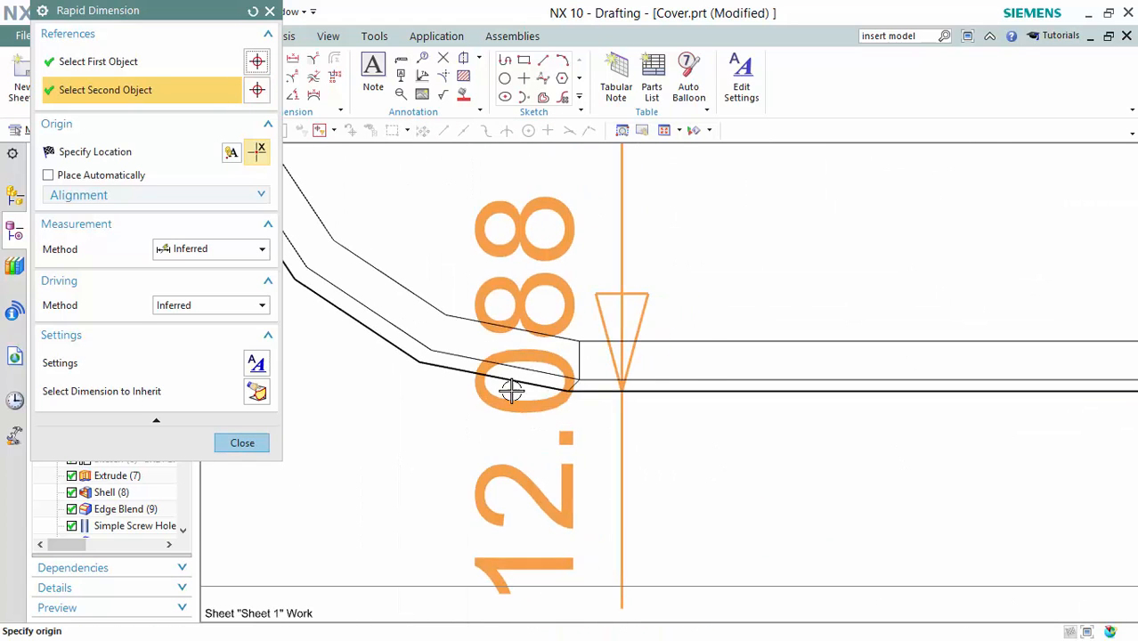
pyautogui.scroll(-6, 512, 390)
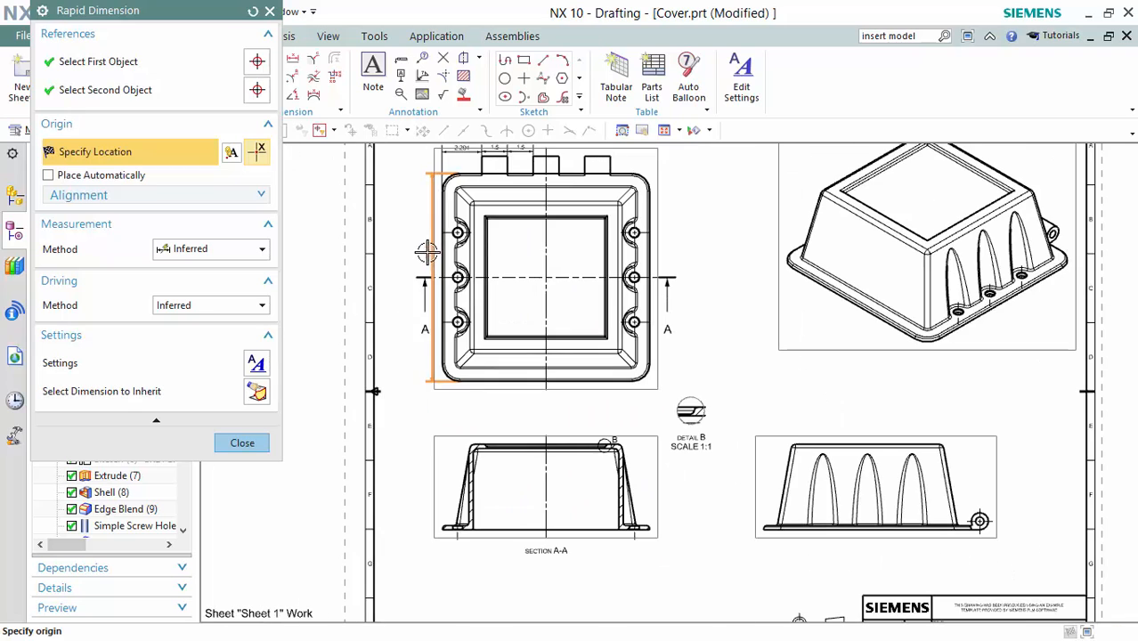
pyautogui.click(401, 278)
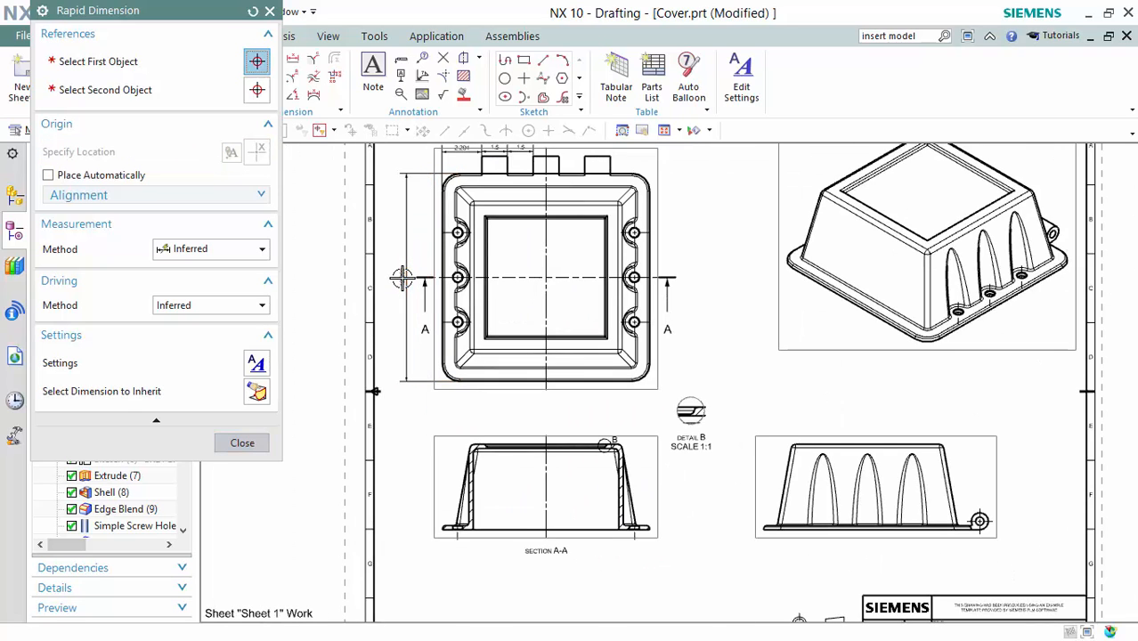
# Add the 3.444 dimension from the bottom edge to the lower hole centre.
pyautogui.scroll(1, 535, 272)
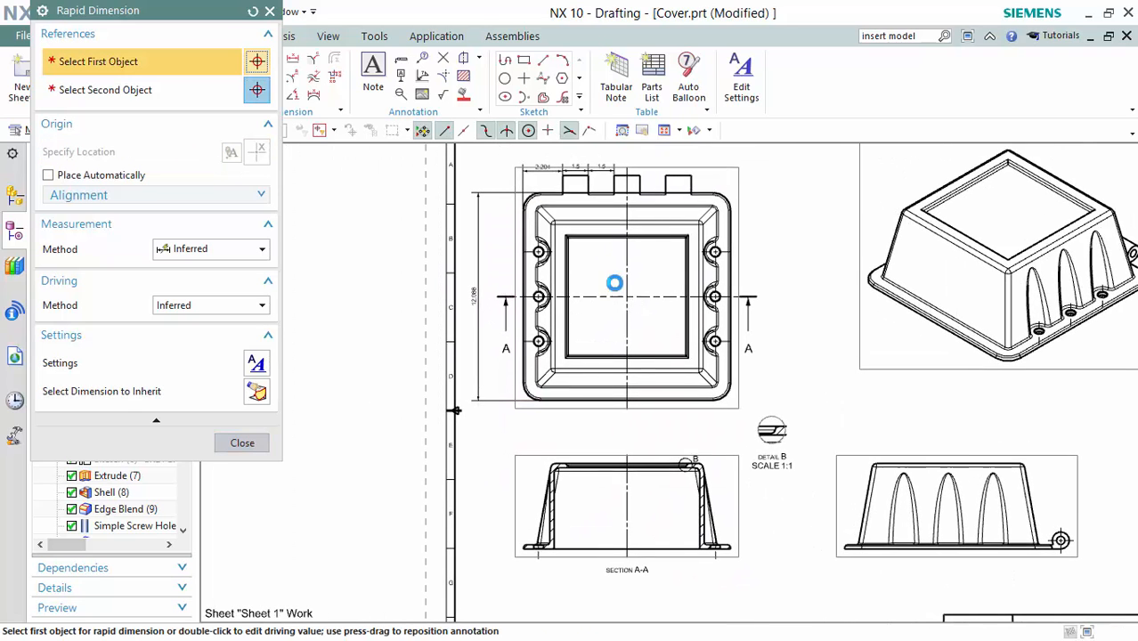
pyautogui.scroll(3, 530, 379)
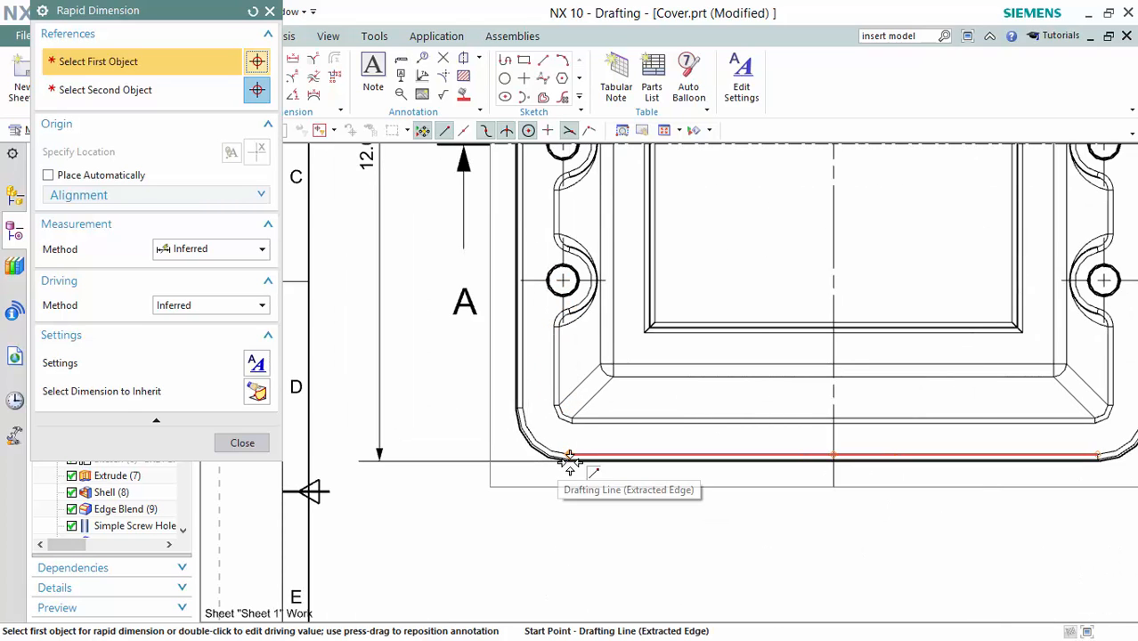
pyautogui.scroll(2, 561, 472)
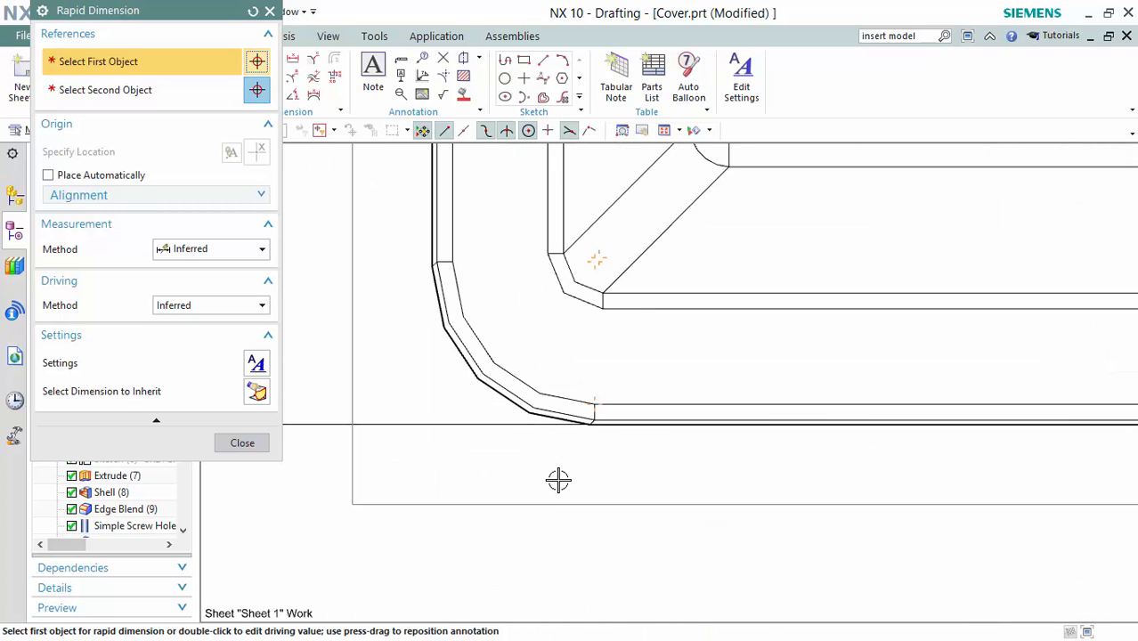
pyautogui.click(589, 431)
pyautogui.scroll(-3, 607, 322)
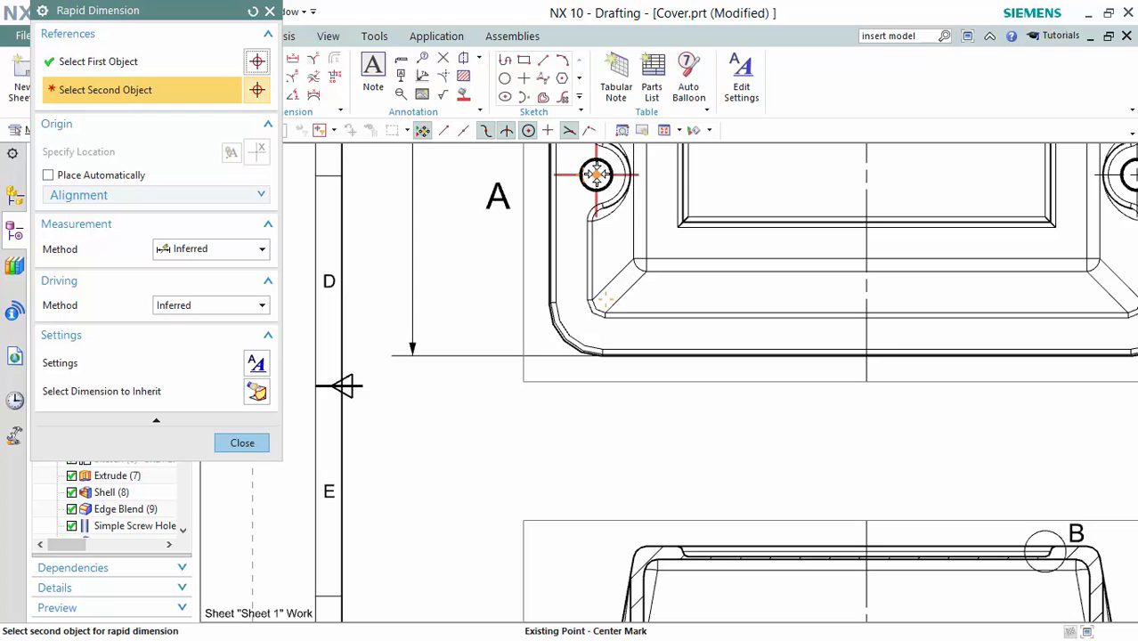
pyautogui.click(596, 174)
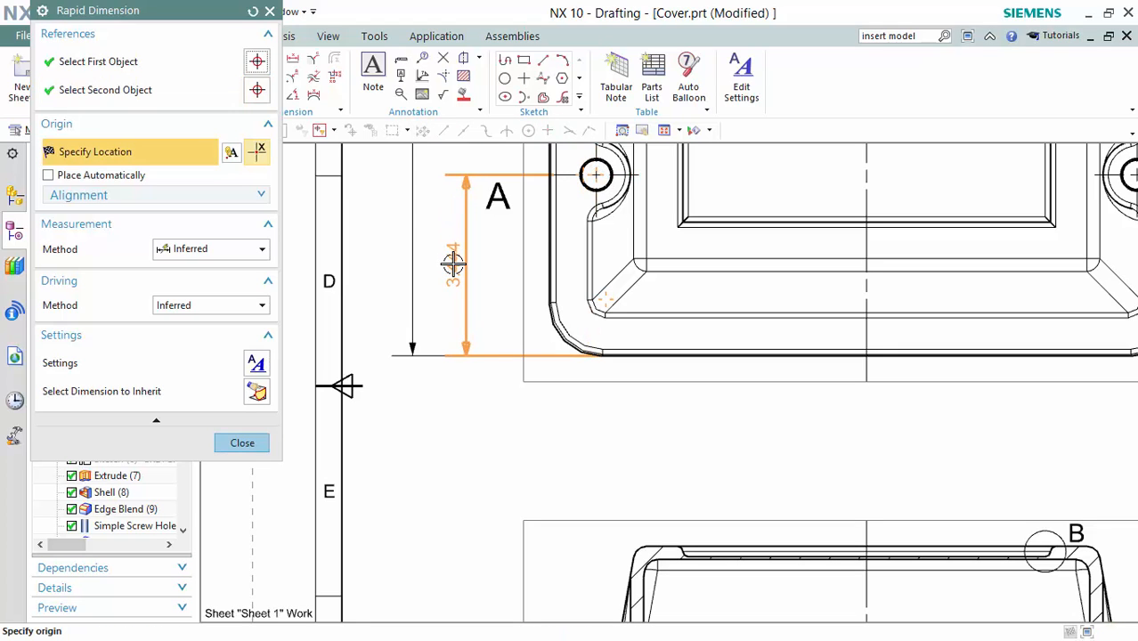
pyautogui.click(452, 263)
pyautogui.keyDown('shift'); pyautogui.moveTo(698, 170); pyautogui.dragTo(713, 383, button='middle'); pyautogui.keyUp('shift')
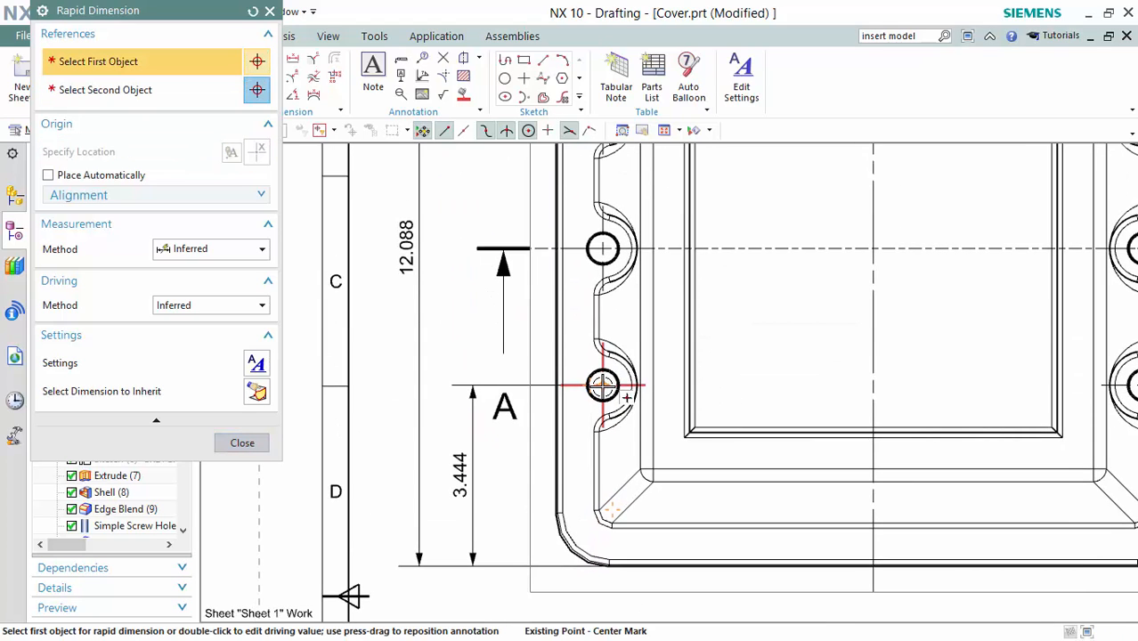
pyautogui.click(602, 249)
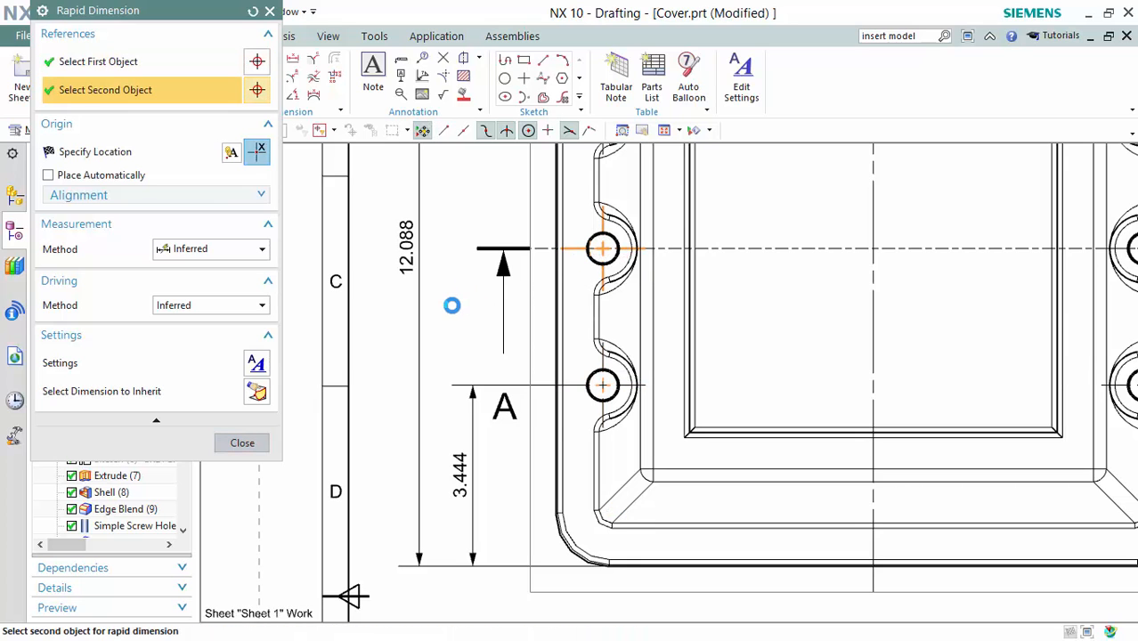
# Place the 2.6 hole-spacing dimension between the two holes.
pyautogui.click(459, 309)
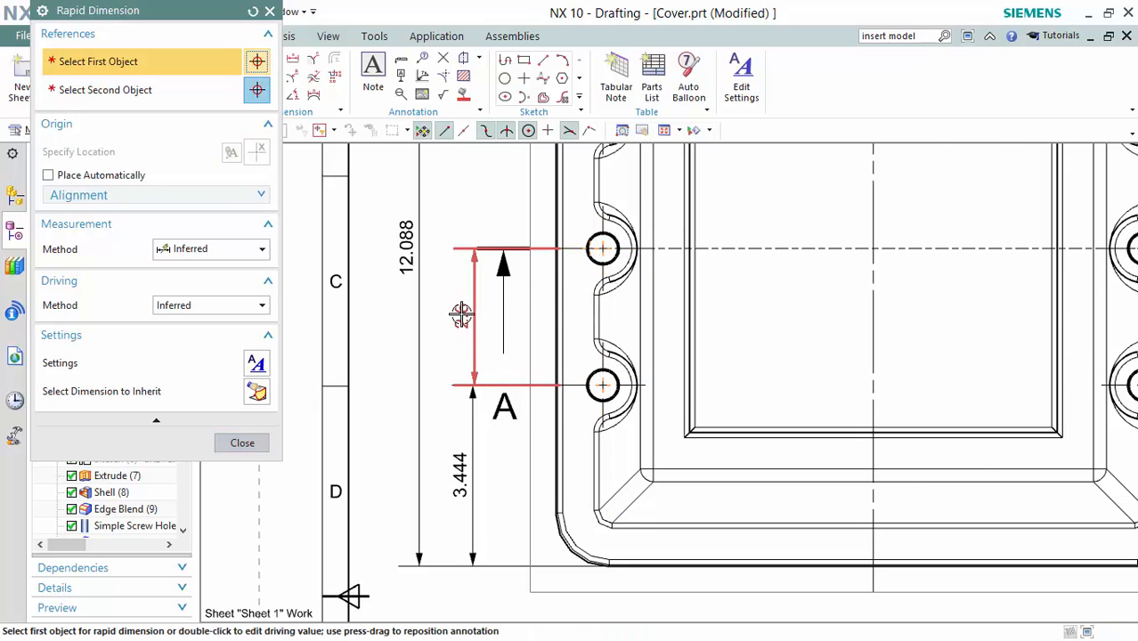
pyautogui.scroll(-1, 462, 313)
pyautogui.scroll(-4, 462, 313)
pyautogui.keyDown('shift'); pyautogui.moveTo(564, 394); pyautogui.dragTo(552, 323, button='middle'); pyautogui.keyUp('shift')
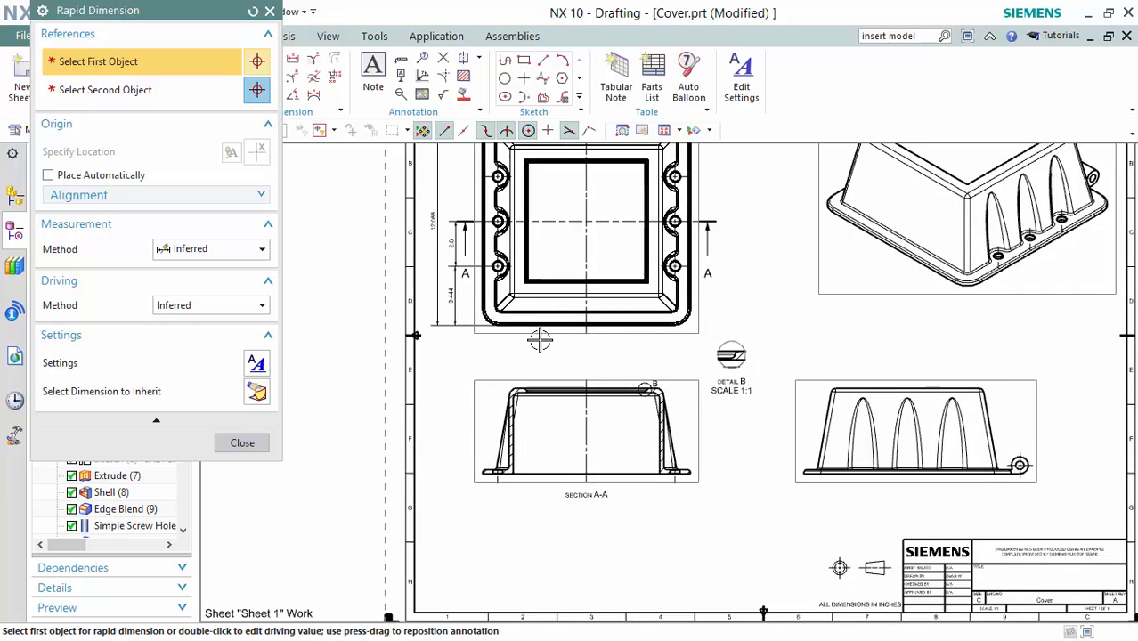
pyautogui.scroll(3, 541, 343)
pyautogui.scroll(3, 535, 338)
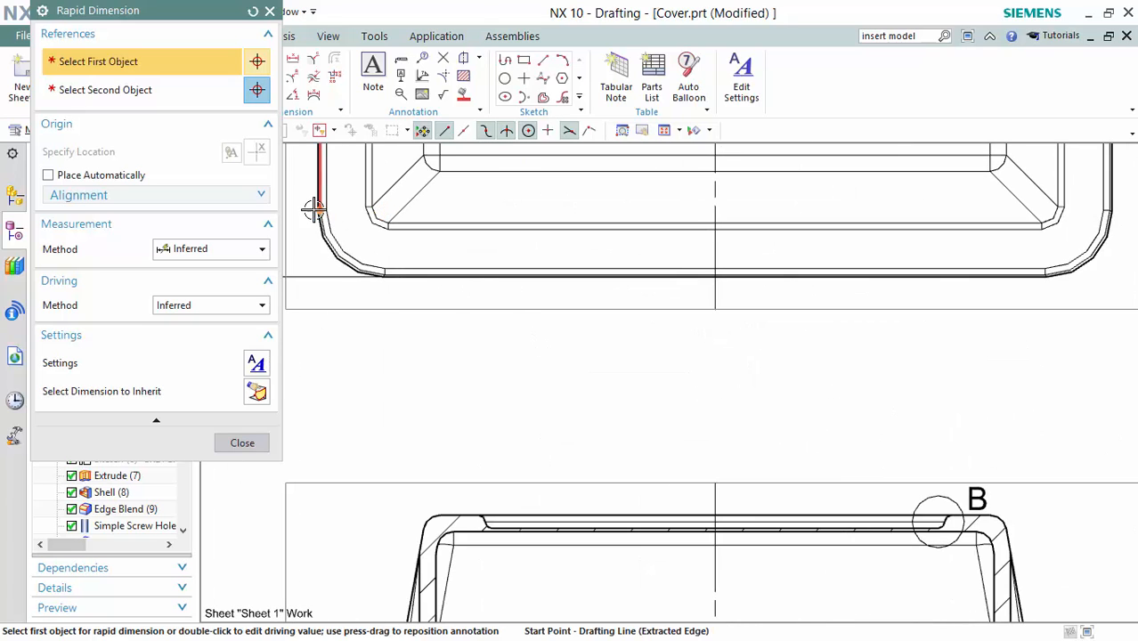
pyautogui.scroll(3, 324, 212)
pyautogui.scroll(3, 319, 214)
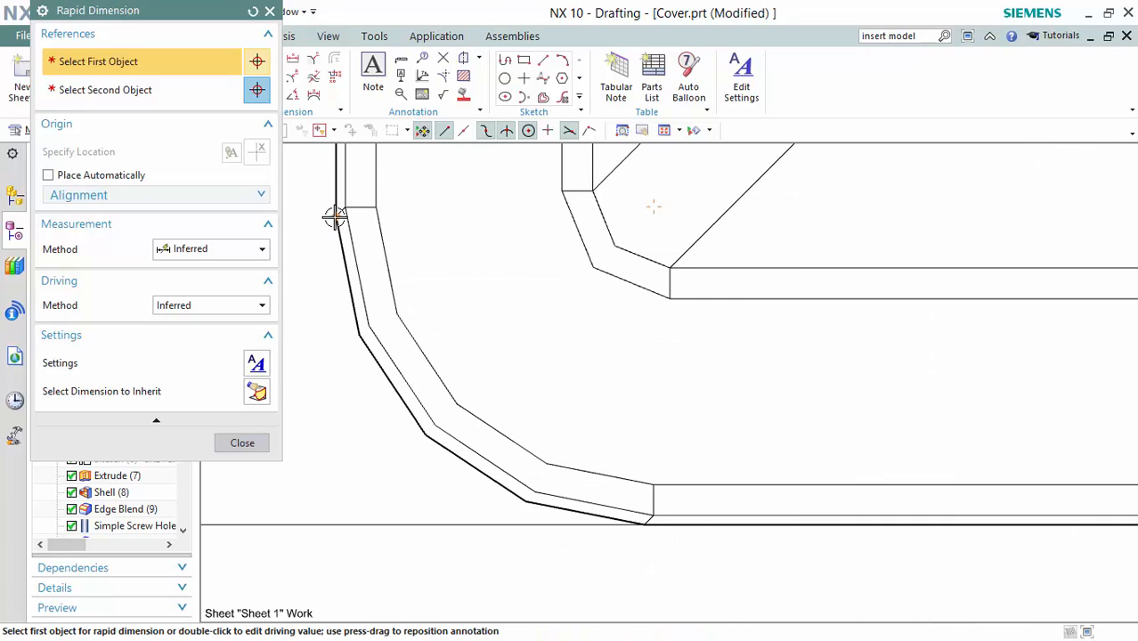
# Dimension the 12.088 overall width between the left and right outer edges, below the top view.
pyautogui.click(334, 216)
pyautogui.scroll(-6, 788, 282)
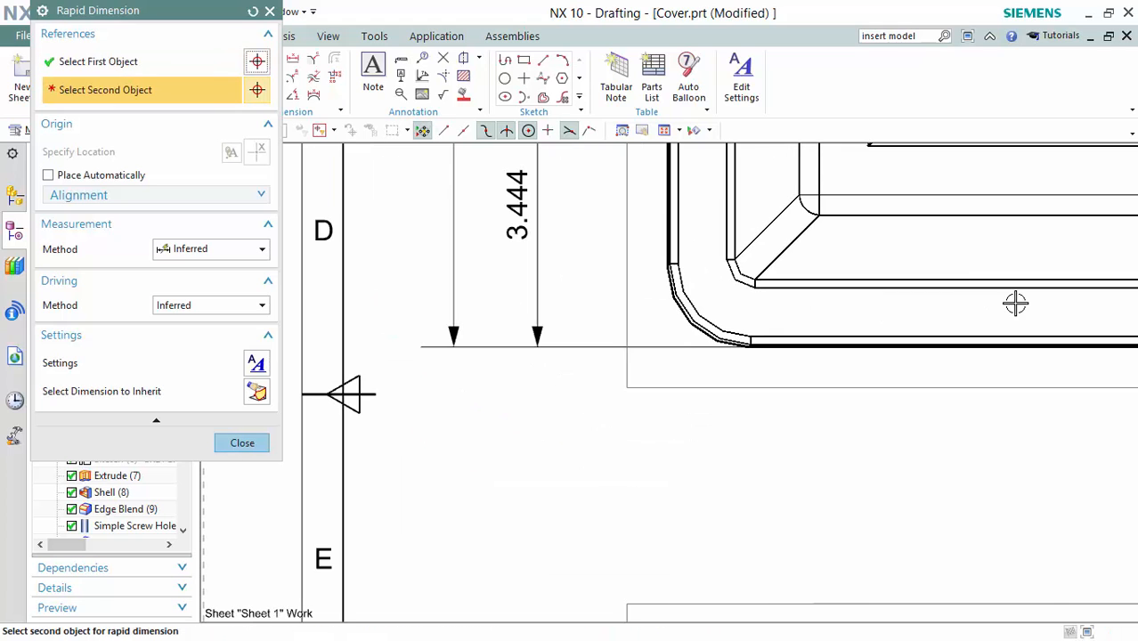
pyautogui.keyDown('shift'); pyautogui.moveTo(1033, 294); pyautogui.dragTo(407, 289, button='middle'); pyautogui.keyUp('shift')
pyautogui.scroll(-2, 851, 267)
pyautogui.scroll(6, 681, 246)
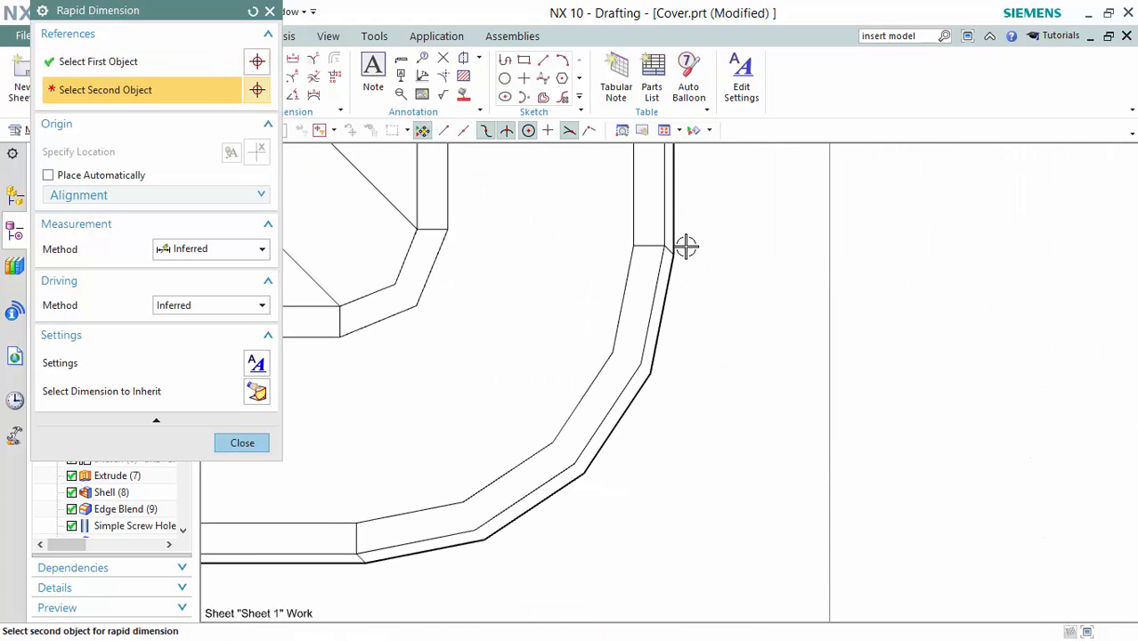
pyautogui.click(676, 256)
pyautogui.scroll(-6, 477, 343)
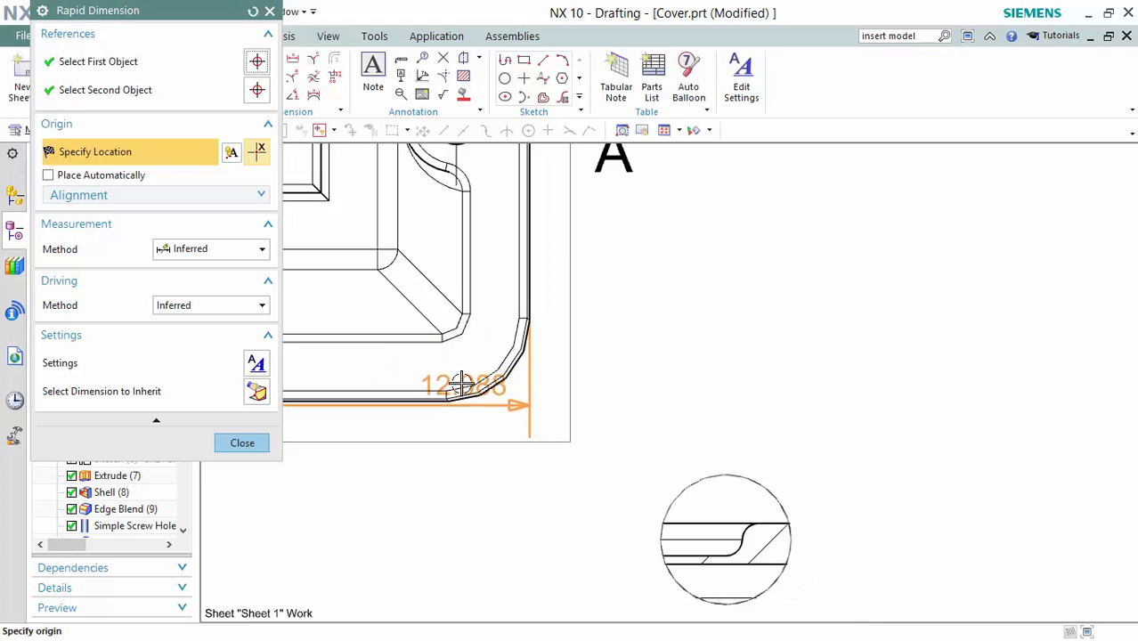
pyautogui.keyDown('shift'); pyautogui.moveTo(501, 307); pyautogui.dragTo(997, 225, button='middle'); pyautogui.keyUp('shift')
pyautogui.scroll(-5, 469, 337)
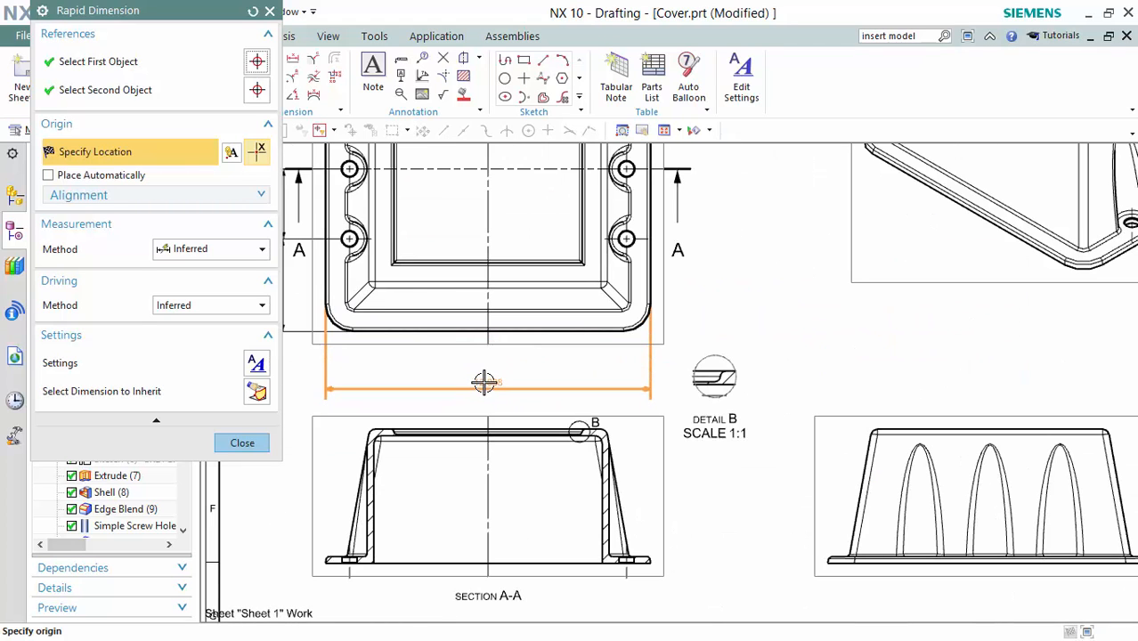
pyautogui.click(484, 384)
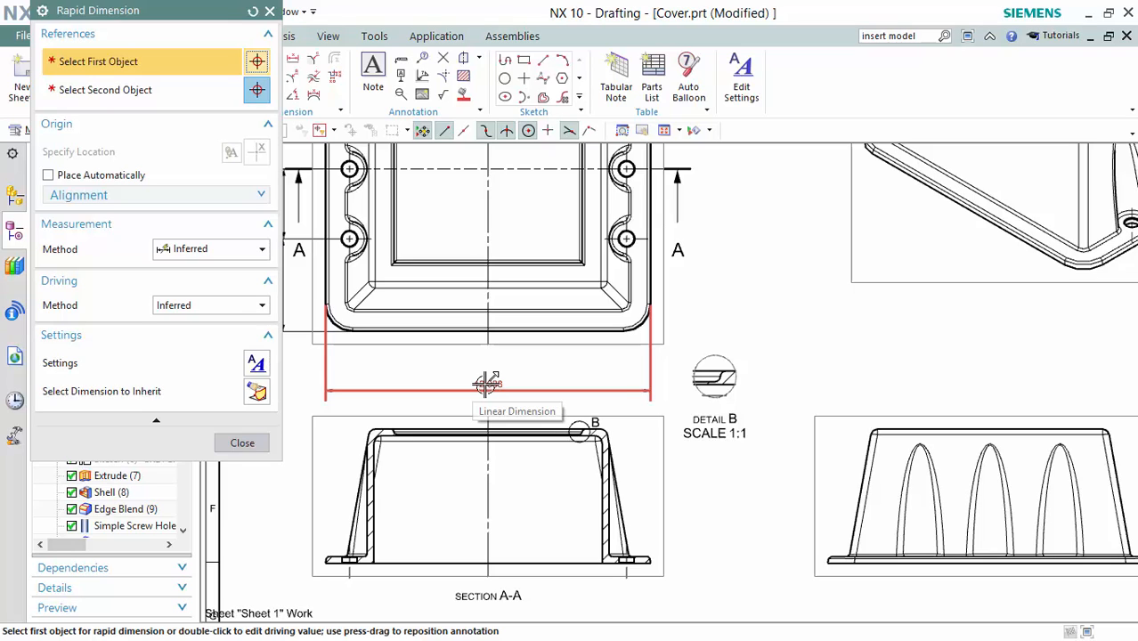
# Add the 2.644 dimension from the left outer edge to the inner corner point.
pyautogui.scroll(8, 317, 317)
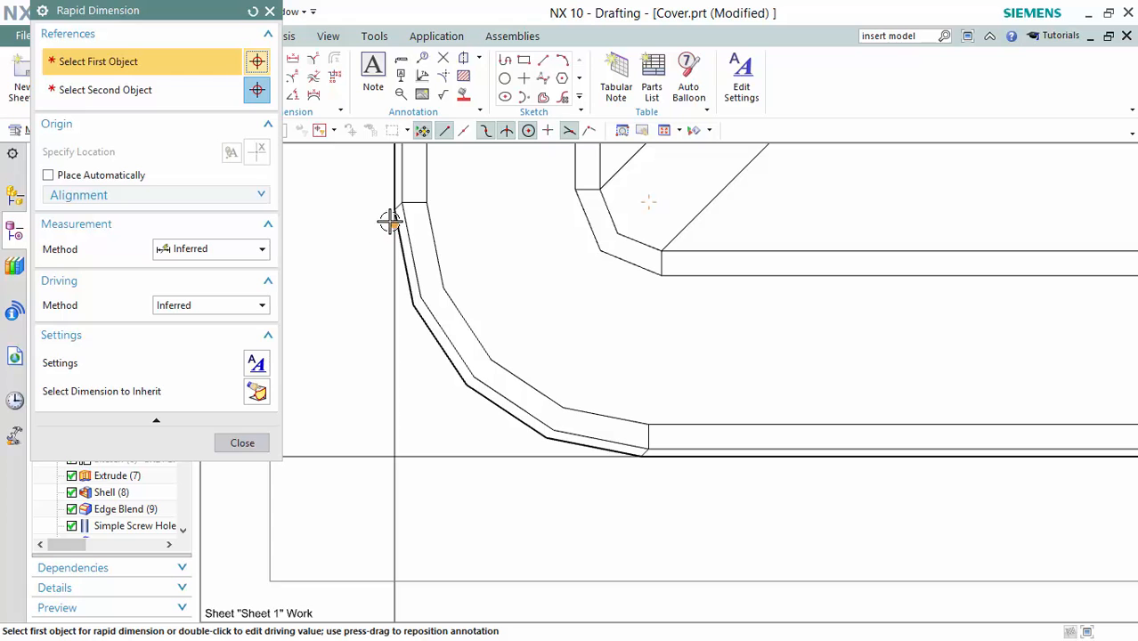
pyautogui.click(389, 222)
pyautogui.scroll(-5, 1037, 220)
pyautogui.scroll(3, 806, 357)
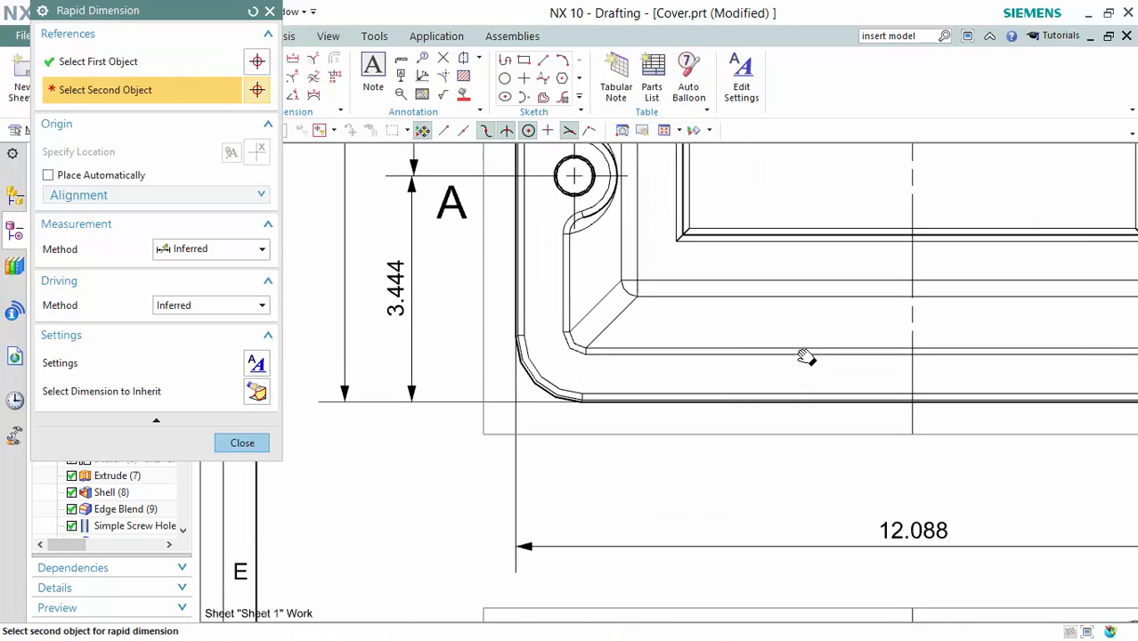
pyautogui.scroll(3, 665, 223)
pyautogui.click(654, 230)
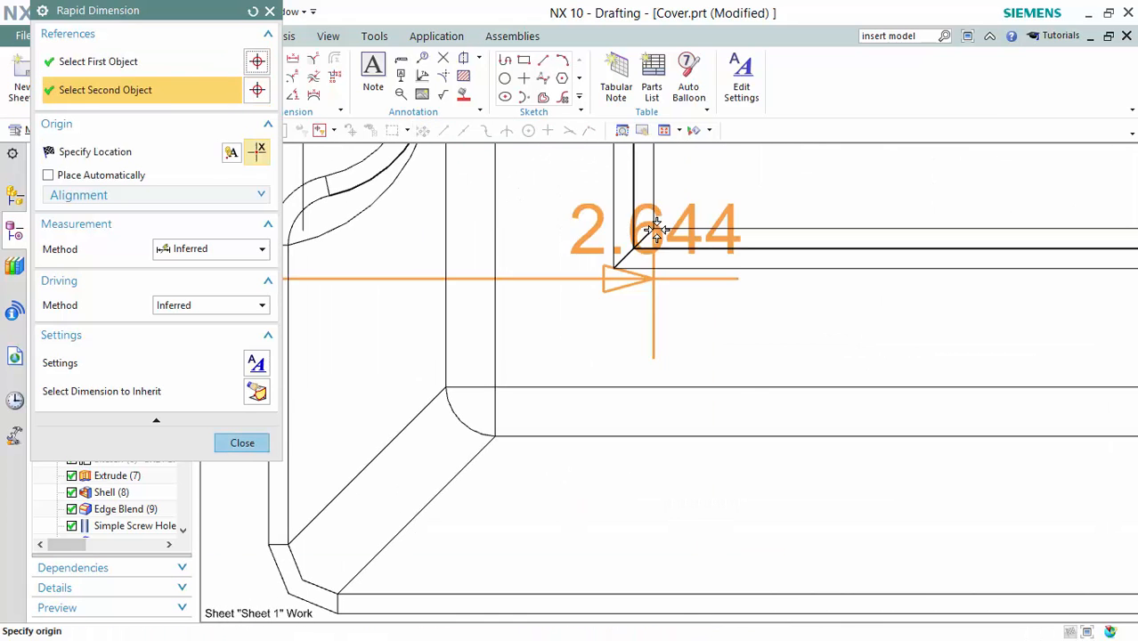
pyautogui.scroll(-6, 581, 330)
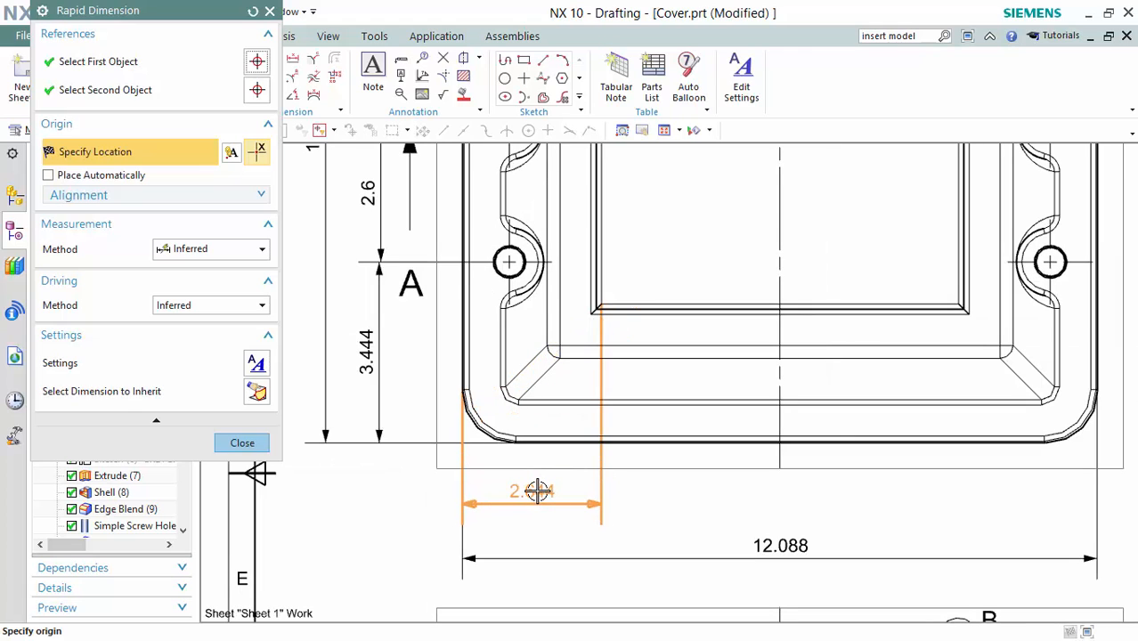
pyautogui.click(538, 491)
# Add the 6.8 inner pocket width dimension between the pocket's left and right edges.
pyautogui.scroll(5, 437, 297)
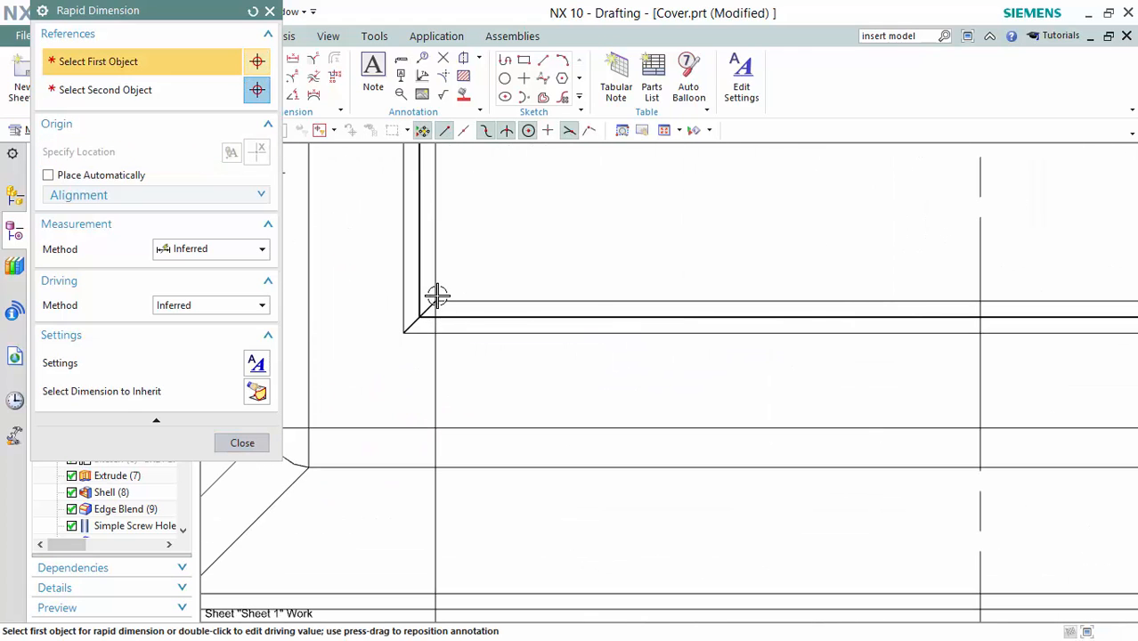
pyautogui.click(437, 298)
pyautogui.moveTo(1067, 386); pyautogui.dragTo(749, 347, button='middle')
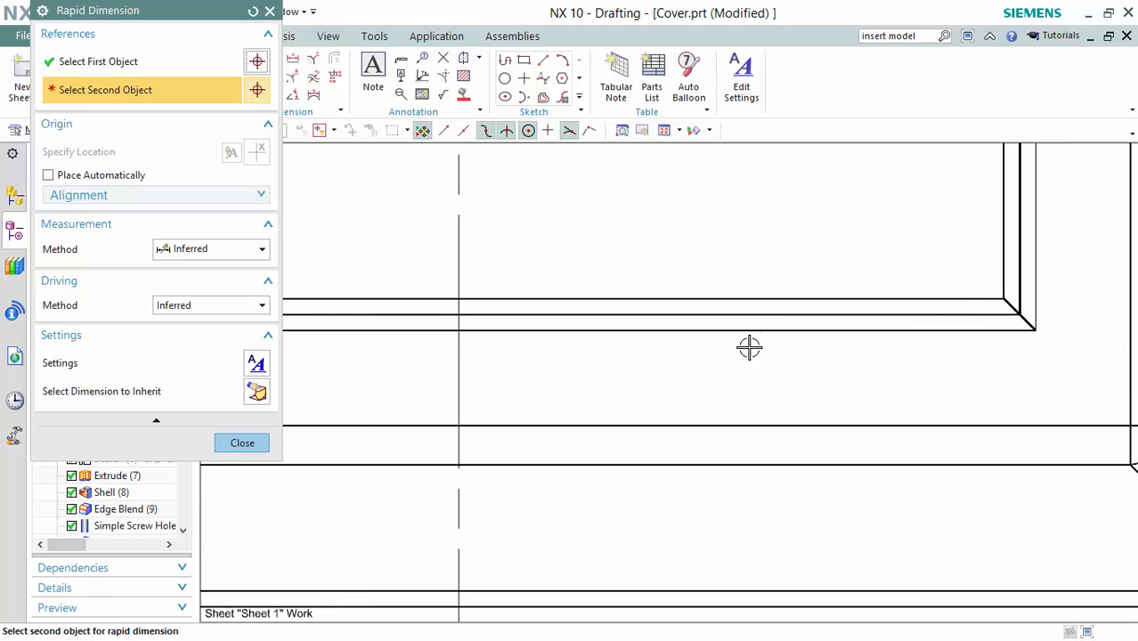
pyautogui.click(1003, 301)
pyautogui.scroll(-6, 623, 420)
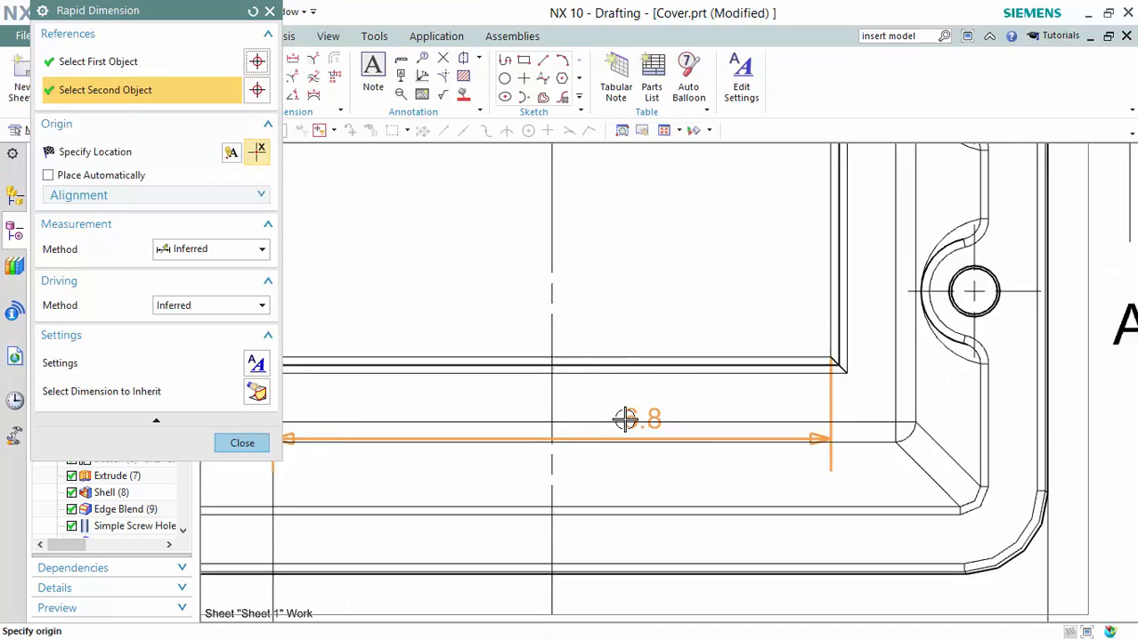
pyautogui.click(571, 565)
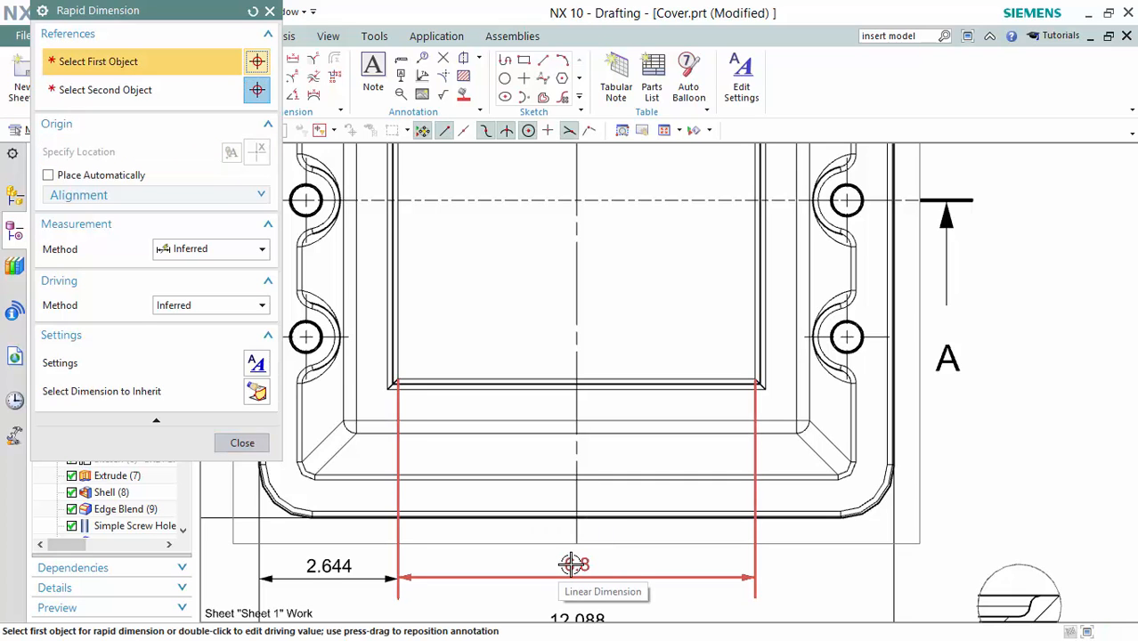
pyautogui.scroll(-5, 571, 564)
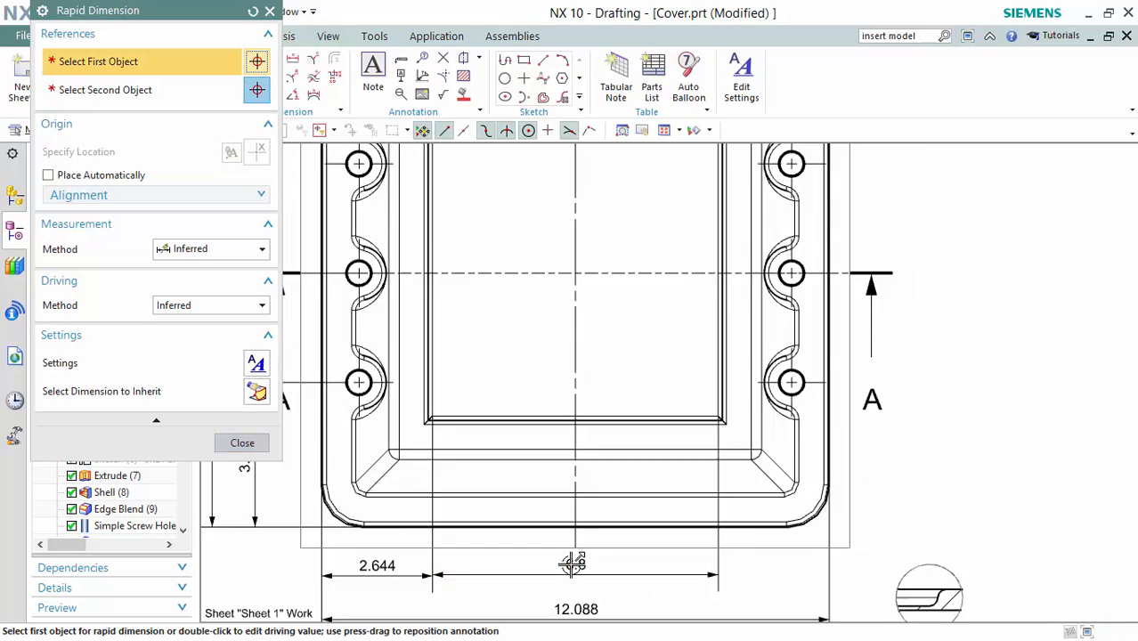
pyautogui.scroll(3, 572, 561)
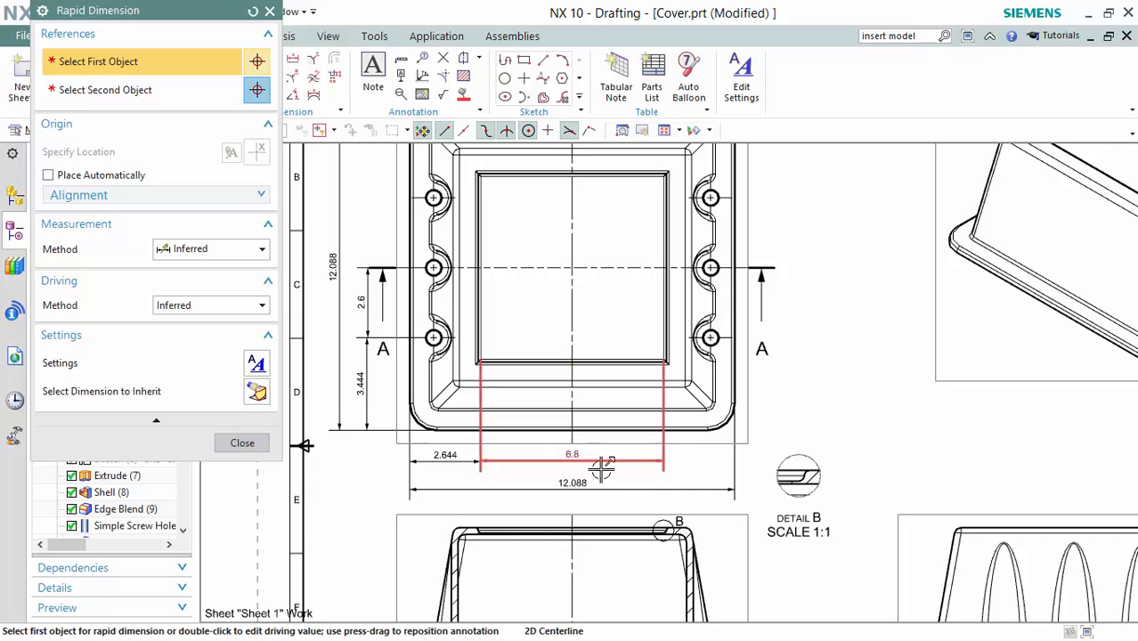
pyautogui.scroll(-3, 572, 452)
pyautogui.scroll(2, 581, 463)
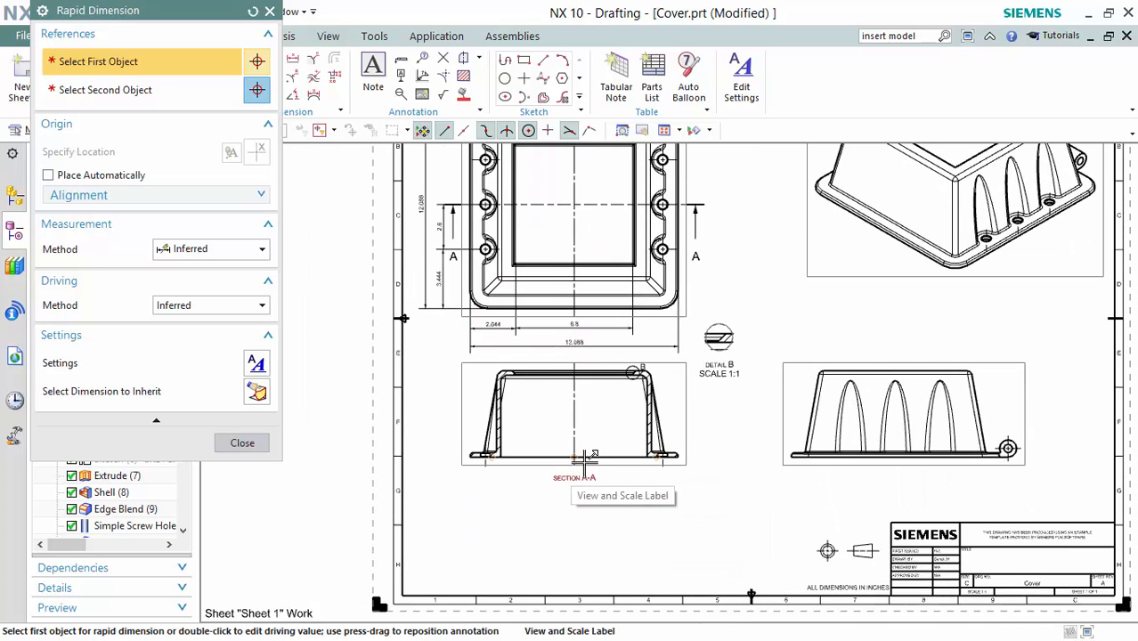
# Close Rapid Dimension and nudge the Section A-A and right-side views slightly lower.
pyautogui.press('Escape')
pyautogui.scroll(5, 610, 462)
pyautogui.scroll(-1, 612, 471)
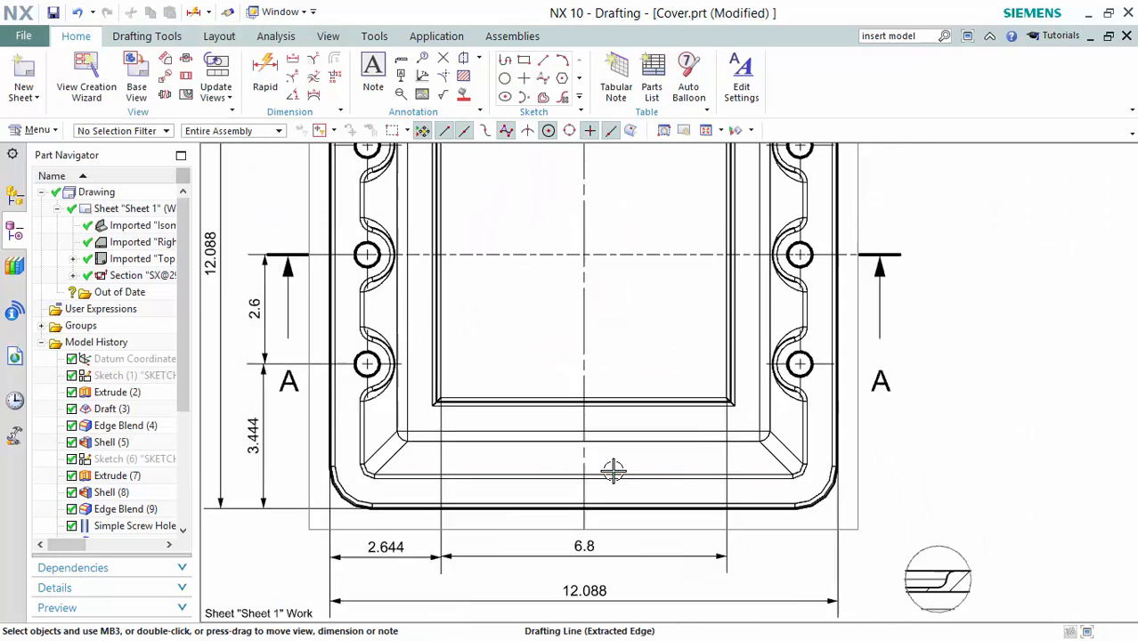
pyautogui.scroll(-4, 613, 470)
pyautogui.scroll(2, 641, 463)
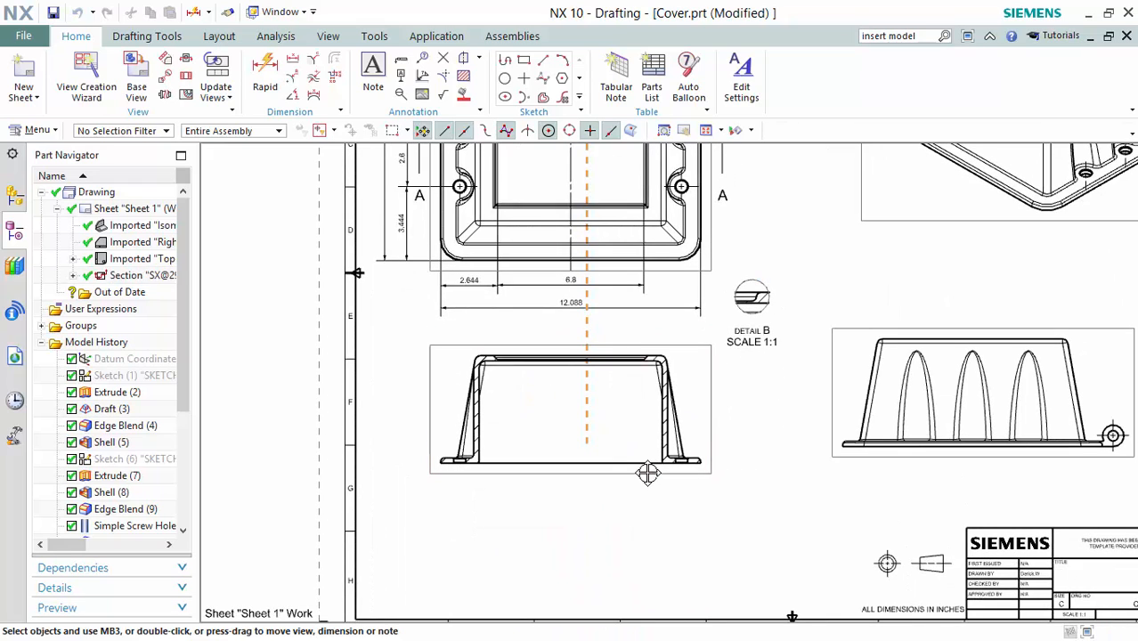
pyautogui.moveTo(648, 474); pyautogui.dragTo(647, 485)
pyautogui.moveTo(997, 461); pyautogui.dragTo(1006, 485)
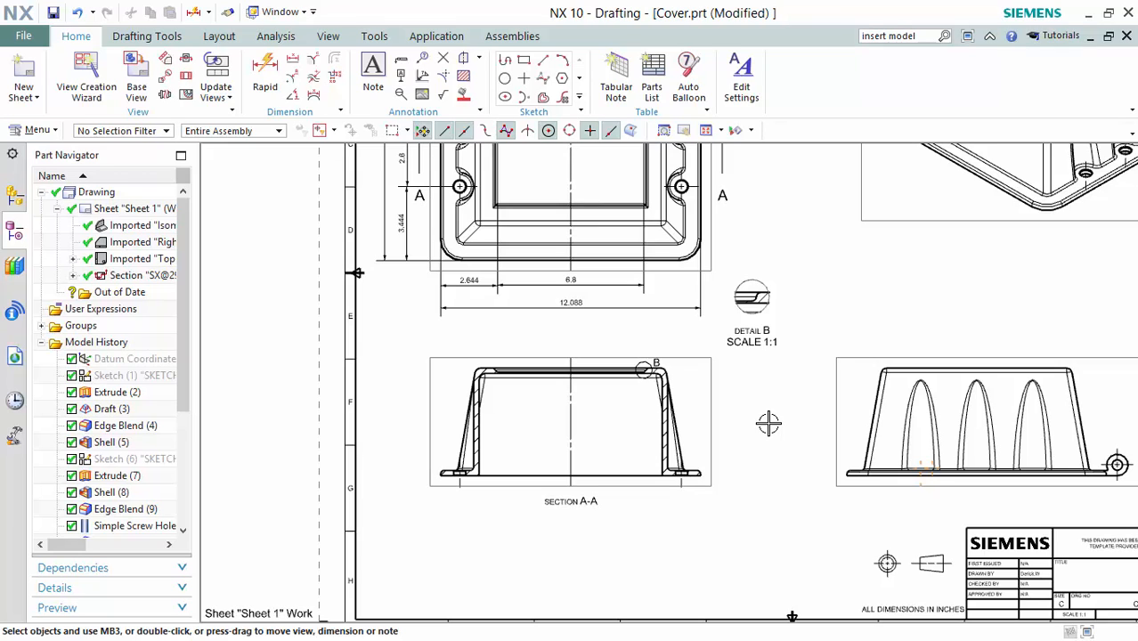
# Dimension Section A-A's 9 overall top width between tangent points, placed above the section.
pyautogui.click(265, 71)
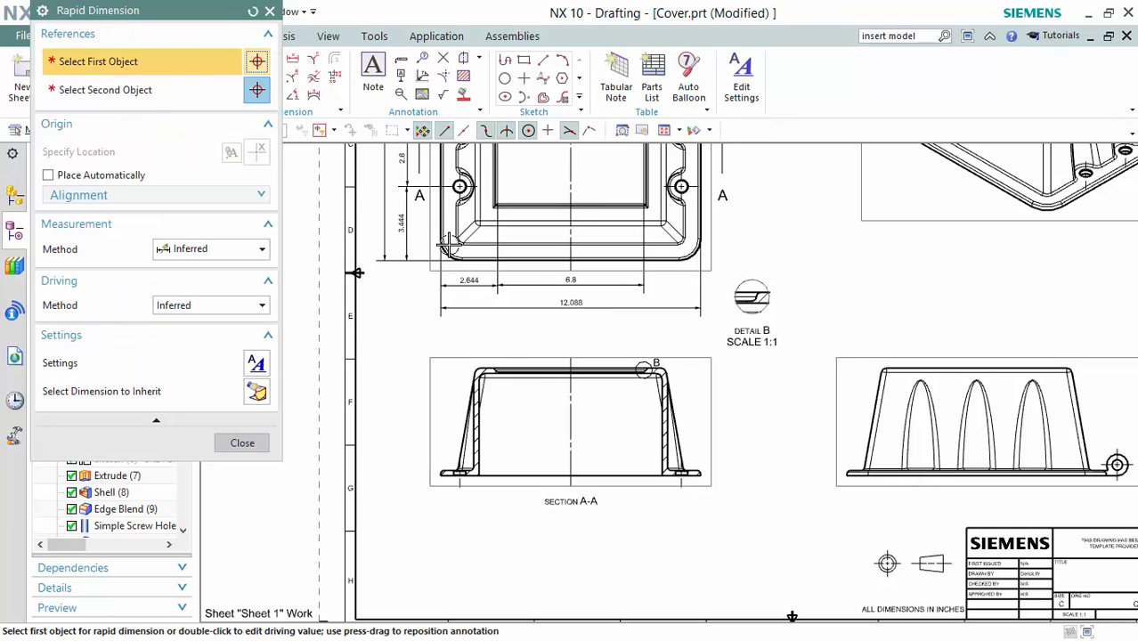
pyautogui.scroll(3, 524, 346)
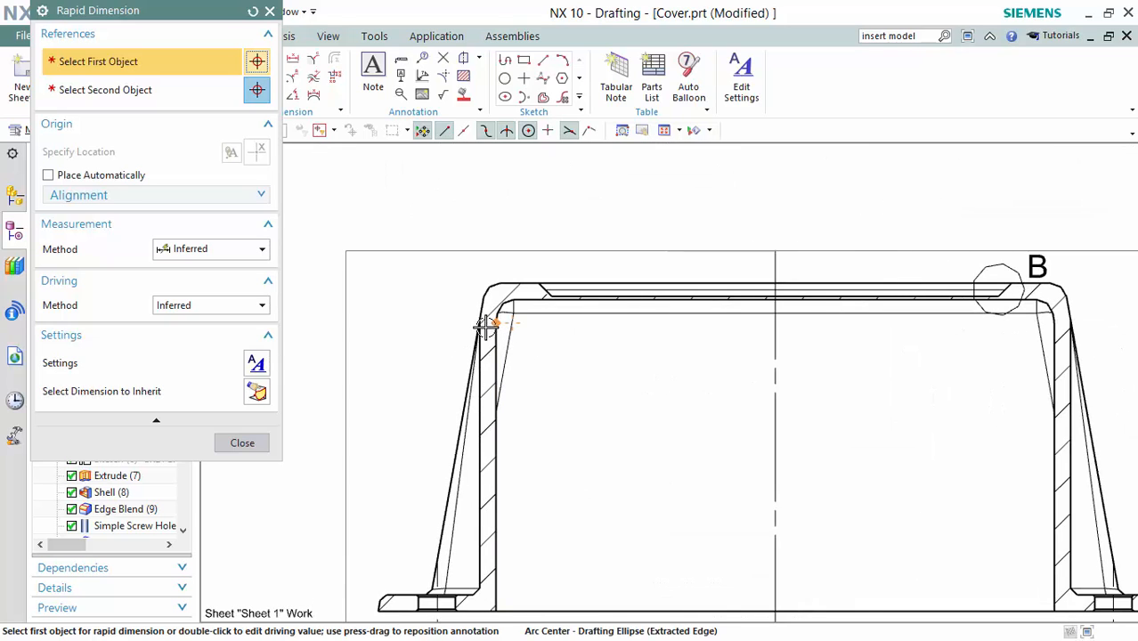
pyautogui.moveTo(481, 318)
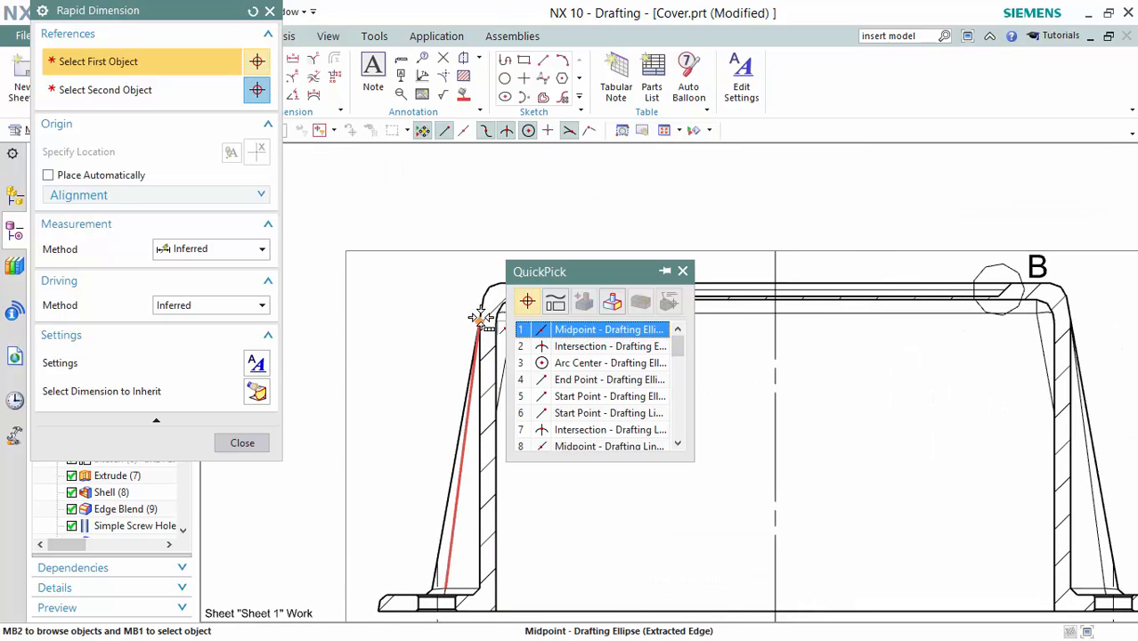
pyautogui.scroll(-7, 570, 339)
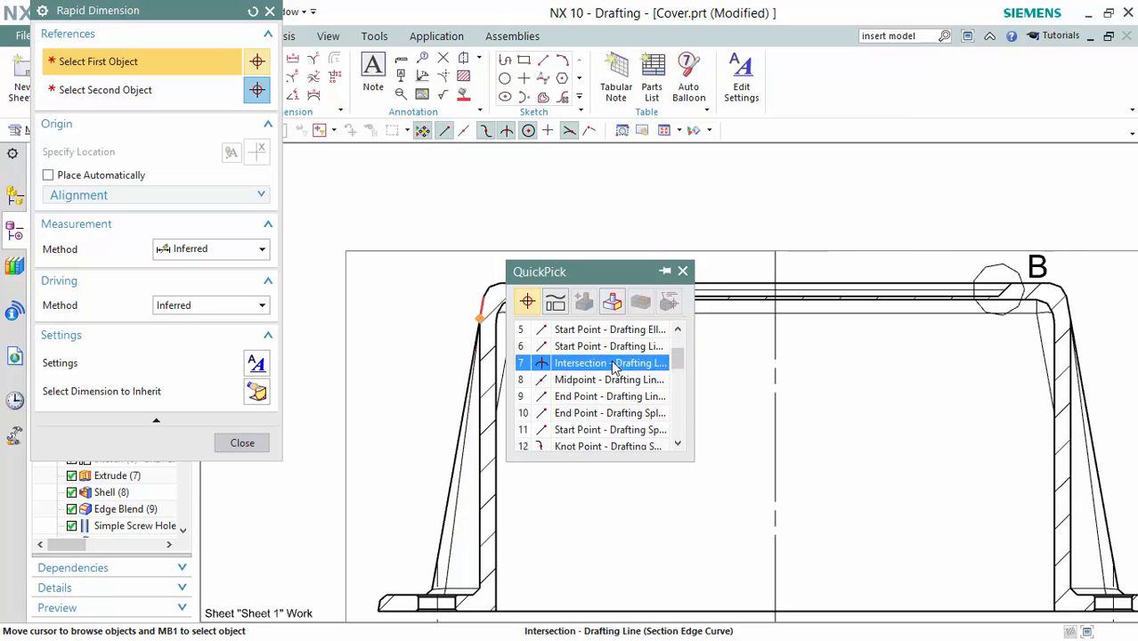
pyautogui.scroll(-3, 612, 367)
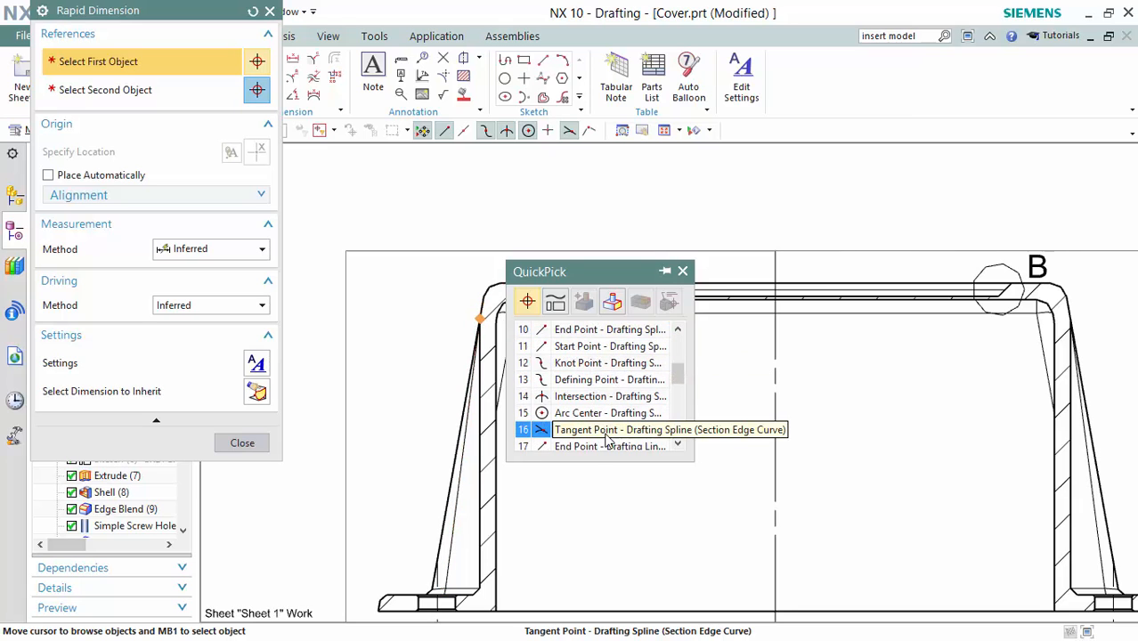
pyautogui.click(611, 434)
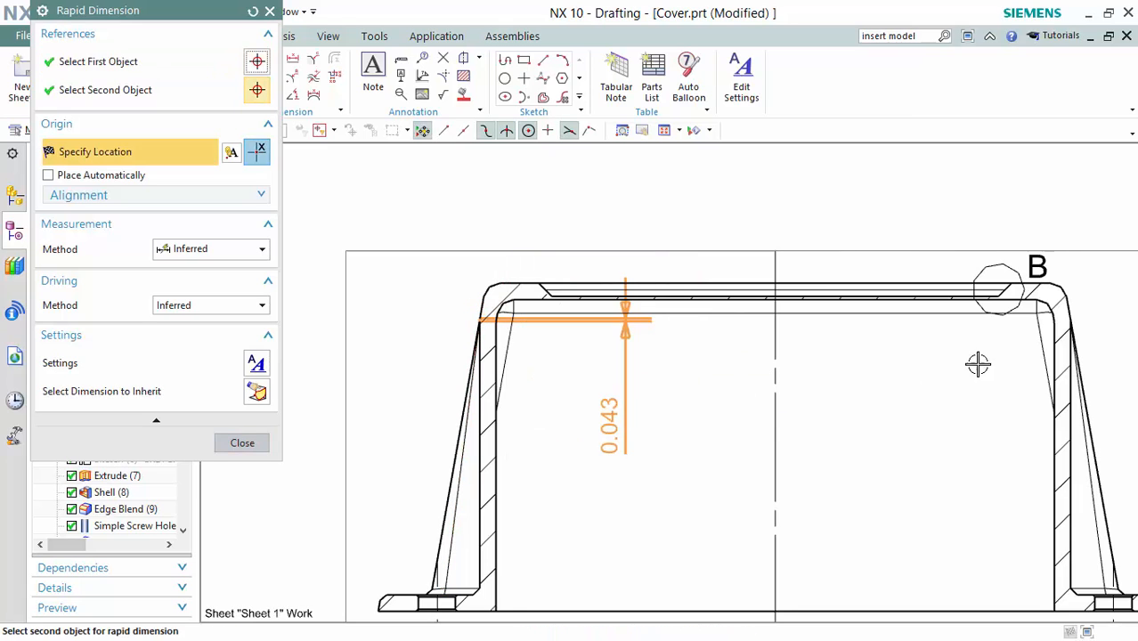
pyautogui.click(1075, 318)
pyautogui.scroll(-4, 1051, 412)
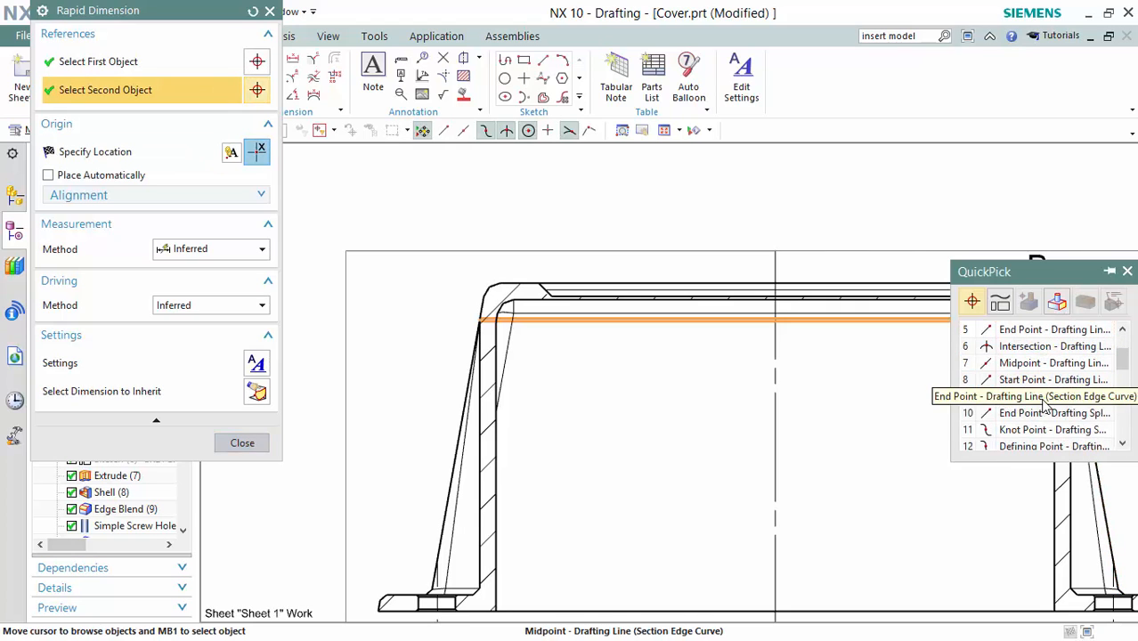
pyautogui.scroll(-1, 1046, 411)
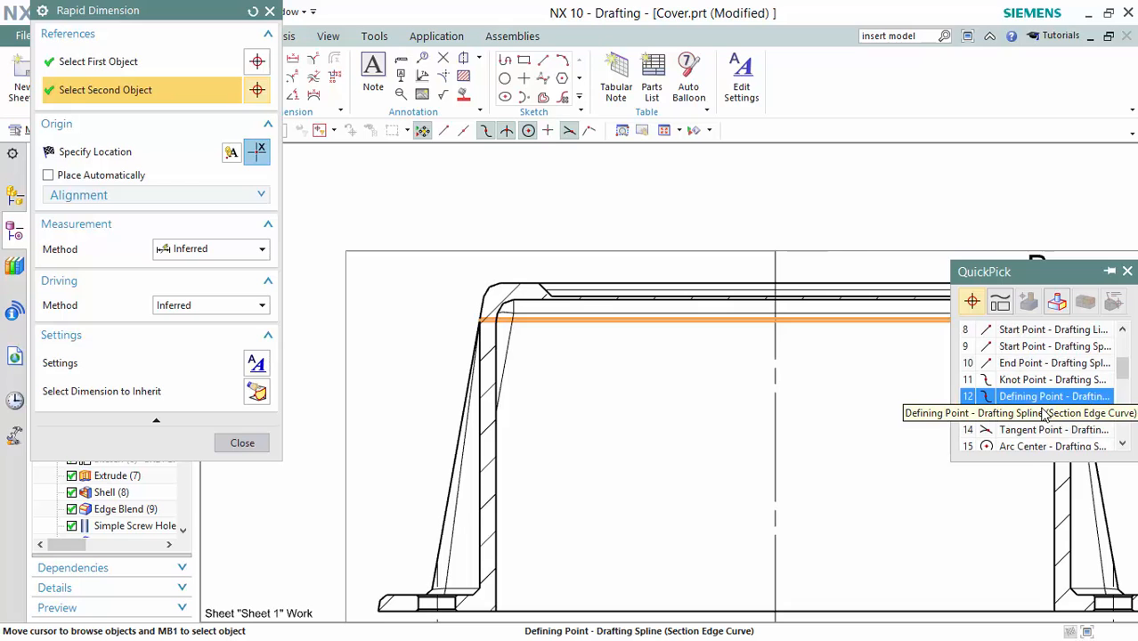
pyautogui.click(1043, 431)
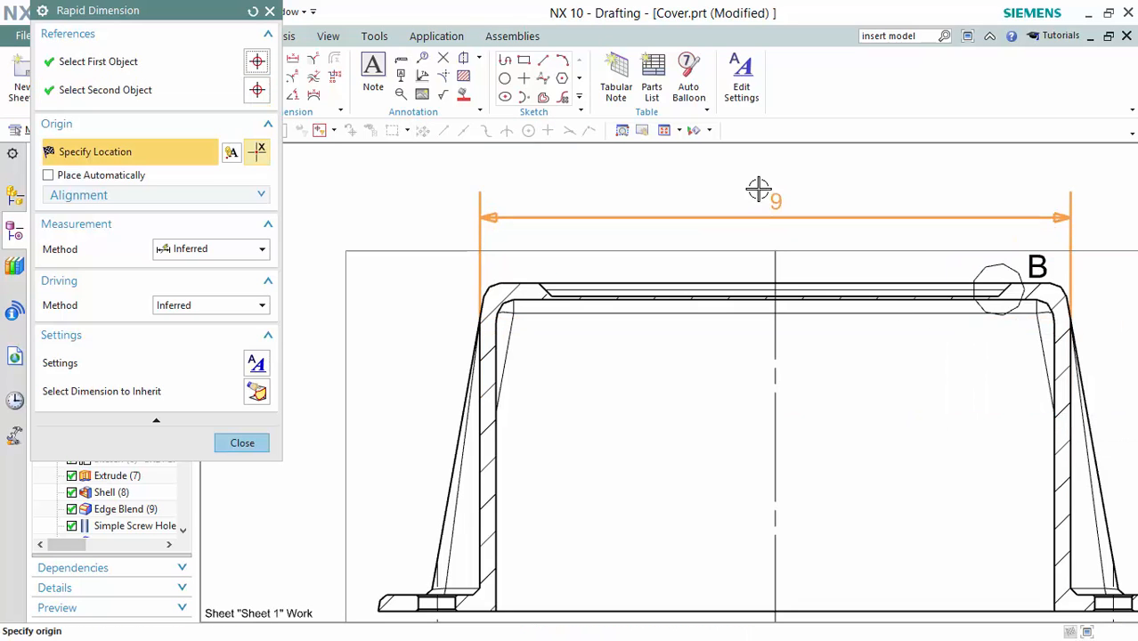
pyautogui.click(777, 167)
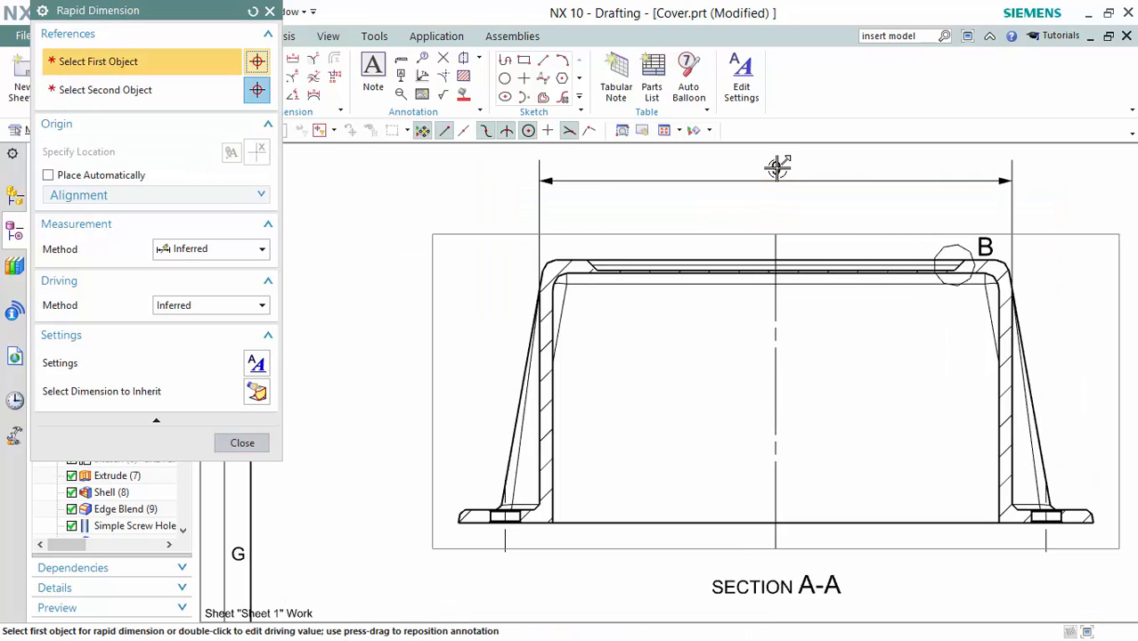
pyautogui.scroll(-2, 776, 167)
pyautogui.keyDown('shift'); pyautogui.moveTo(1033, 256); pyautogui.dragTo(874, 259, button='middle'); pyautogui.keyUp('shift')
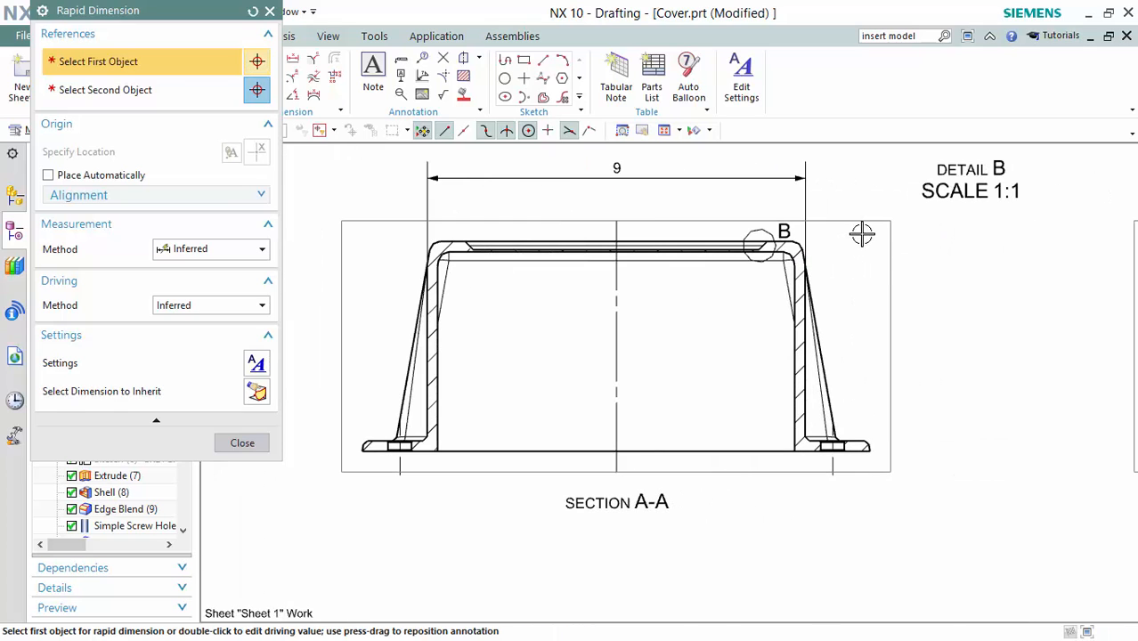
pyautogui.scroll(-2, 876, 246)
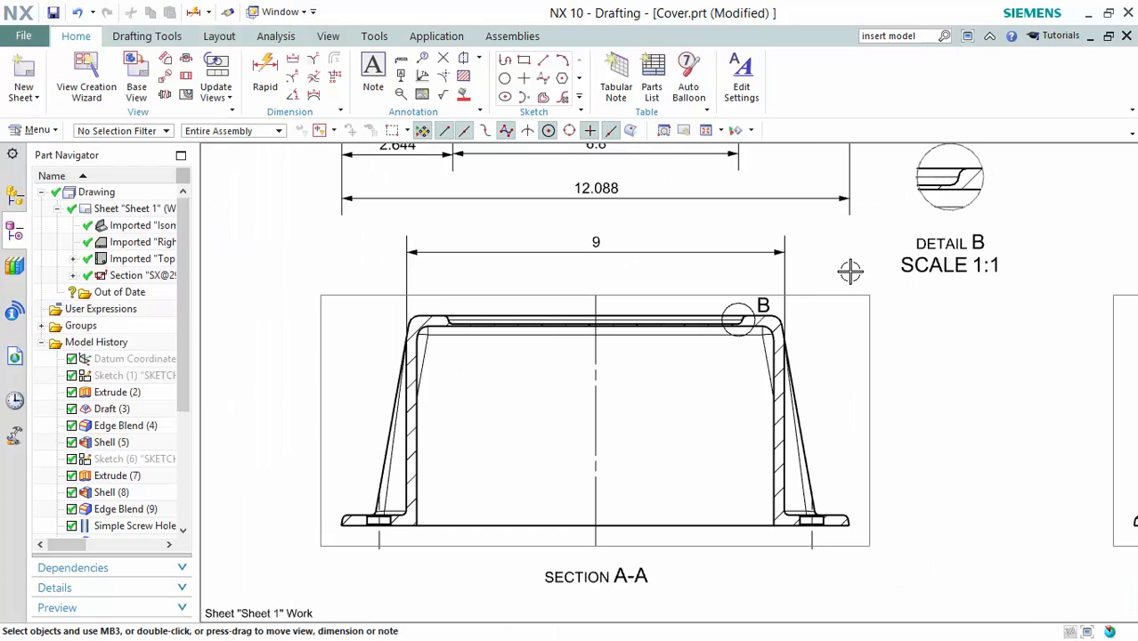
# Add the 0.724 dimension at Section A-A's right wall corner using the tangent point.
pyautogui.press('d')
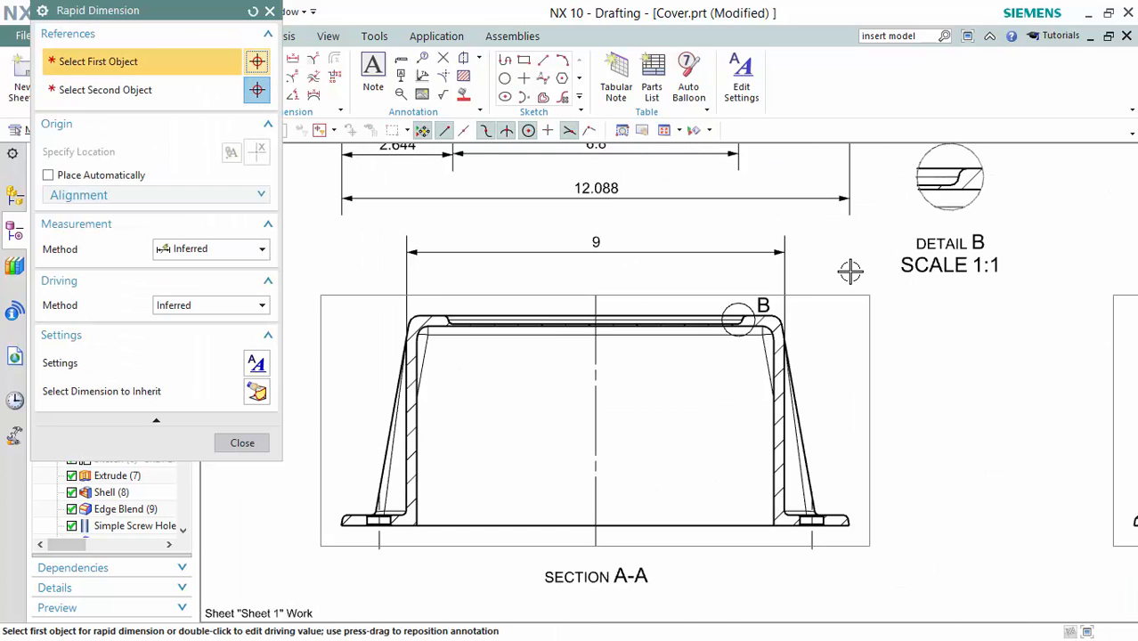
pyautogui.scroll(5, 799, 515)
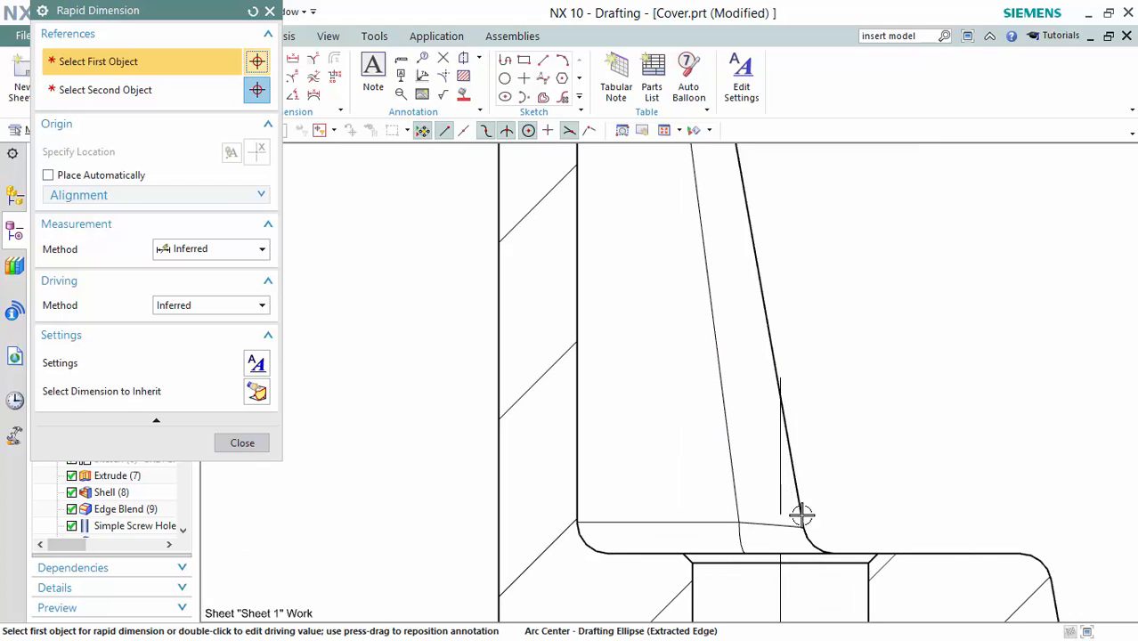
pyautogui.click(805, 526)
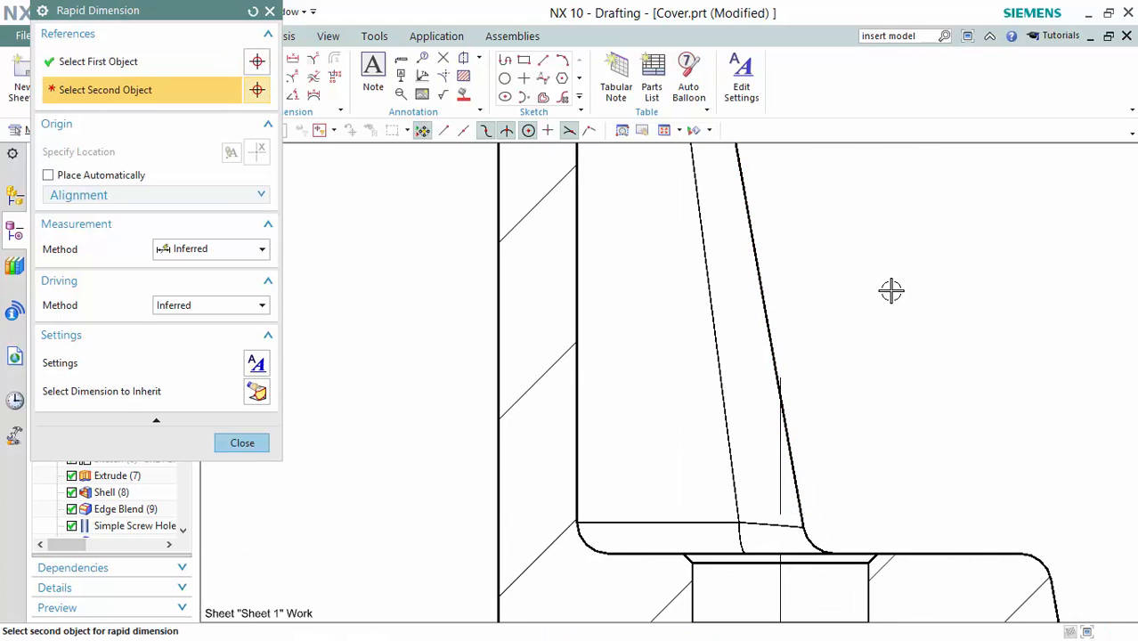
pyautogui.keyDown('shift'); pyautogui.moveTo(891, 290); pyautogui.dragTo(887, 541, button='middle'); pyautogui.keyUp('shift')
pyautogui.scroll(-9, 847, 214)
pyautogui.keyDown('shift'); pyautogui.moveTo(888, 245); pyautogui.dragTo(887, 532, button='middle'); pyautogui.keyUp('shift')
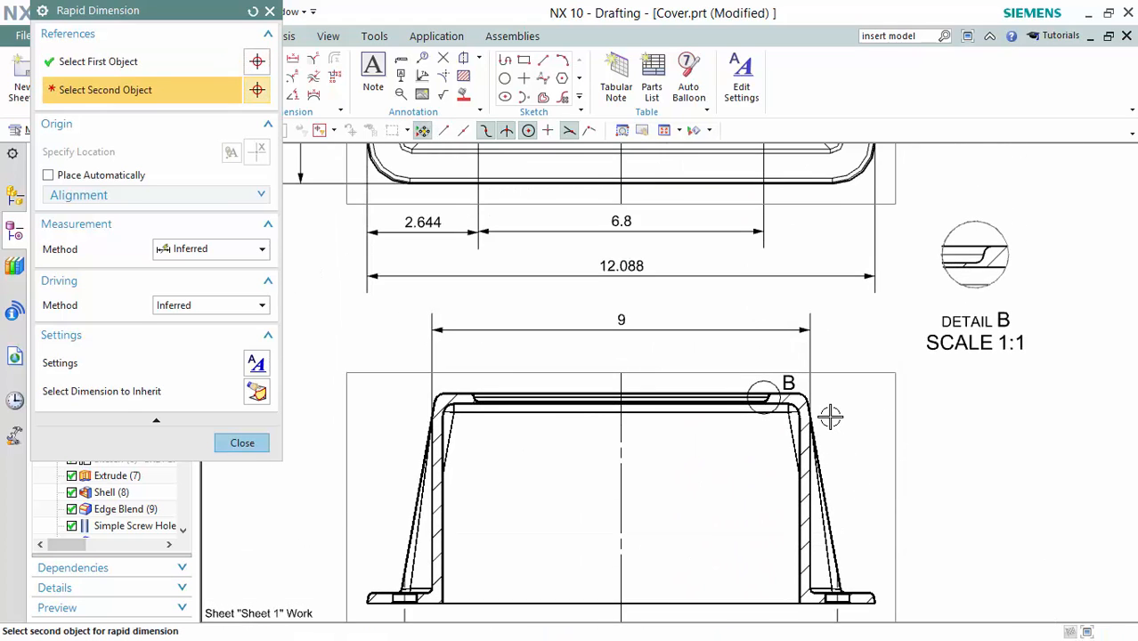
pyautogui.scroll(5, 830, 416)
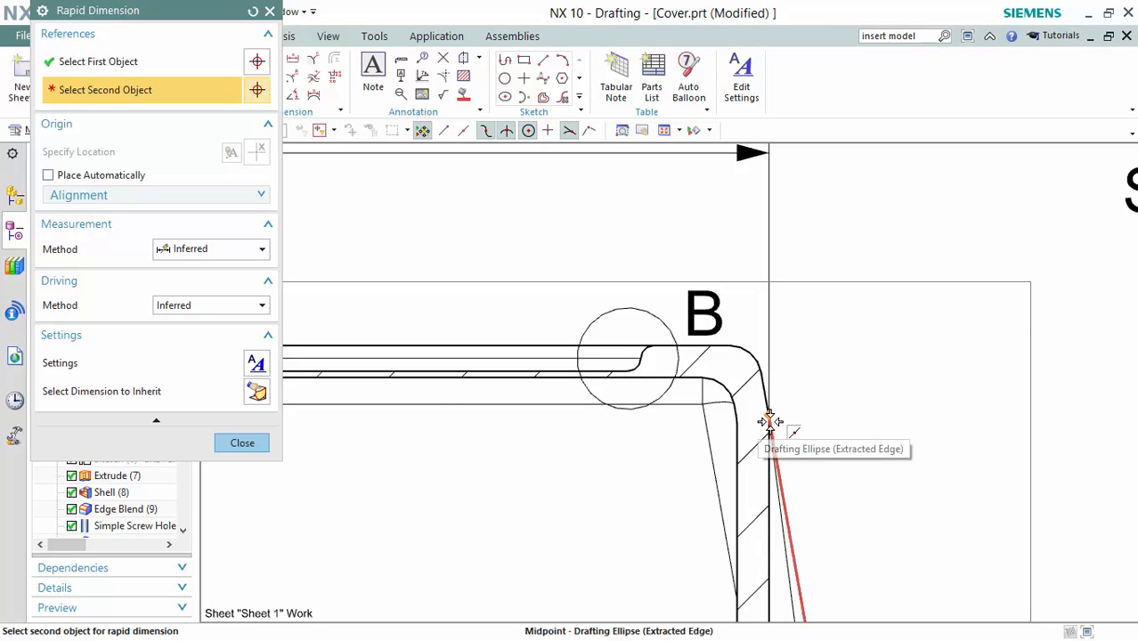
pyautogui.click(769, 420)
pyautogui.scroll(-7, 895, 472)
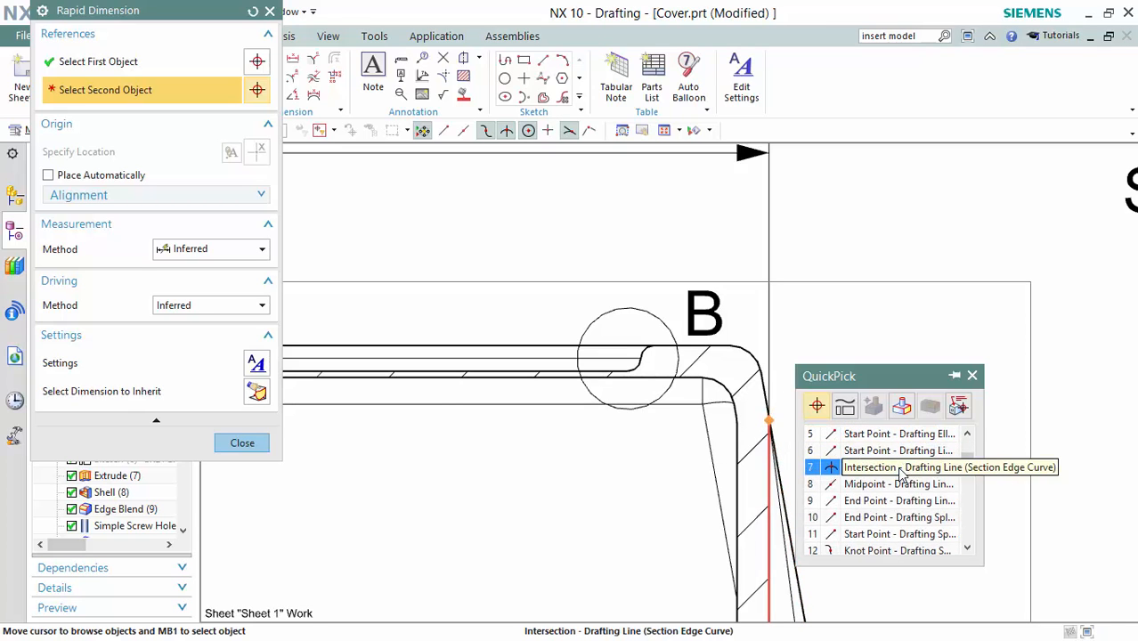
pyautogui.scroll(-3, 897, 481)
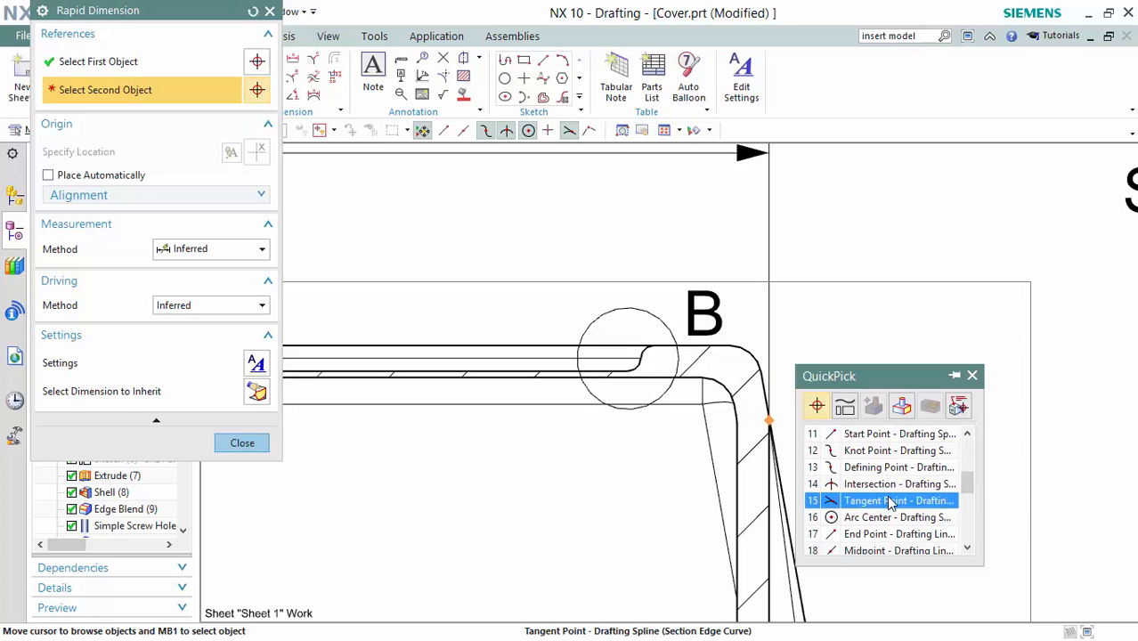
pyautogui.click(890, 505)
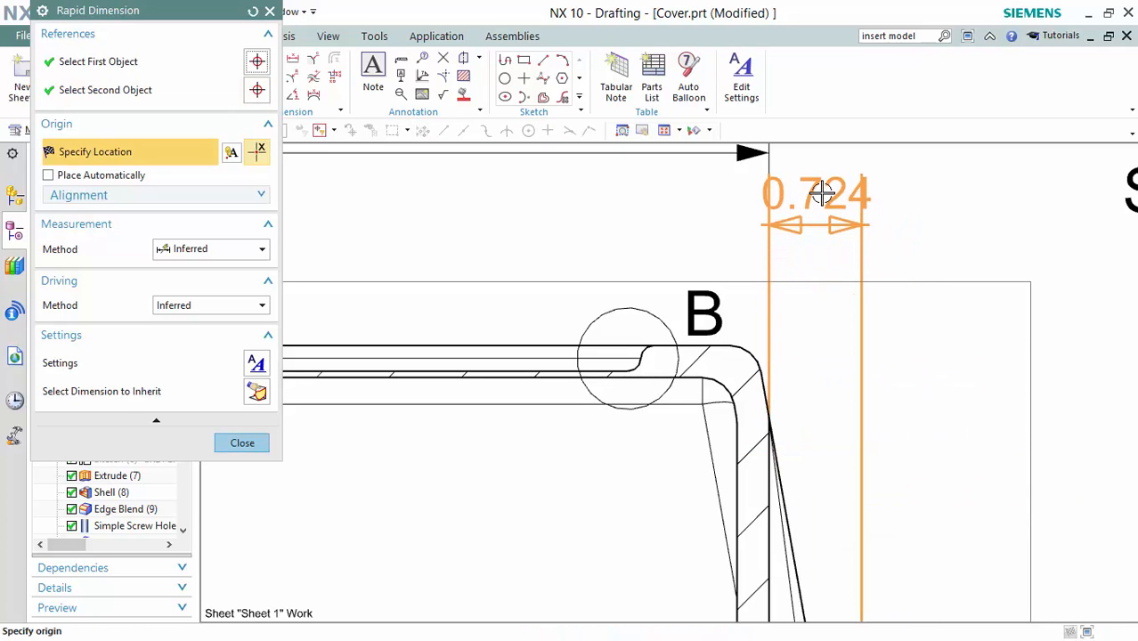
pyautogui.keyDown('shift'); pyautogui.moveTo(836, 202); pyautogui.dragTo(824, 316, button='middle'); pyautogui.keyUp('shift')
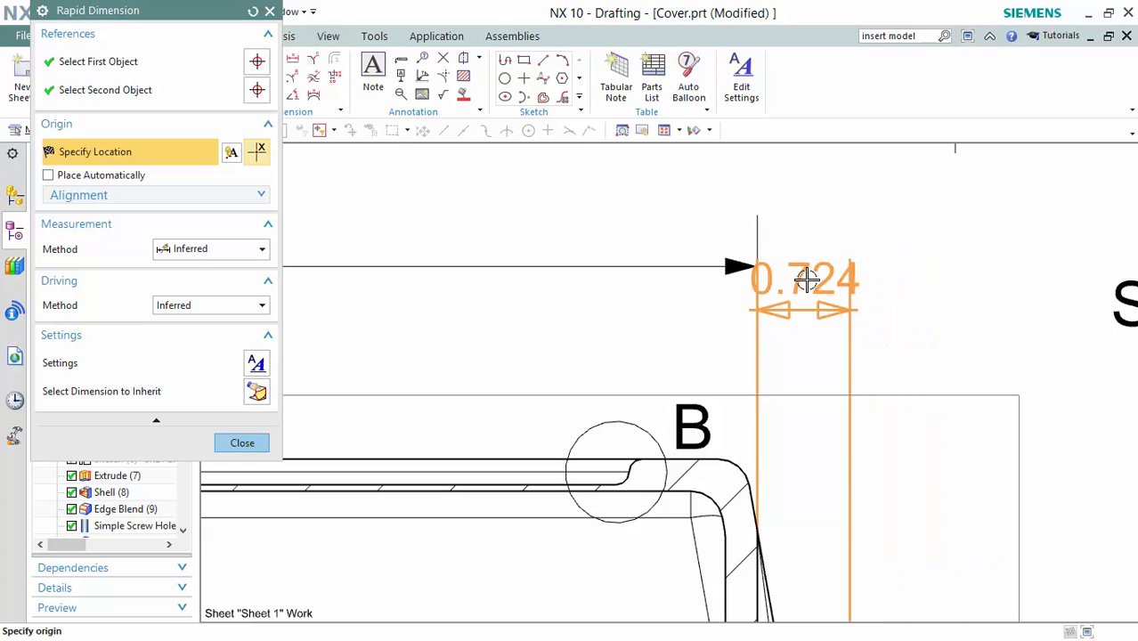
pyautogui.click(807, 279)
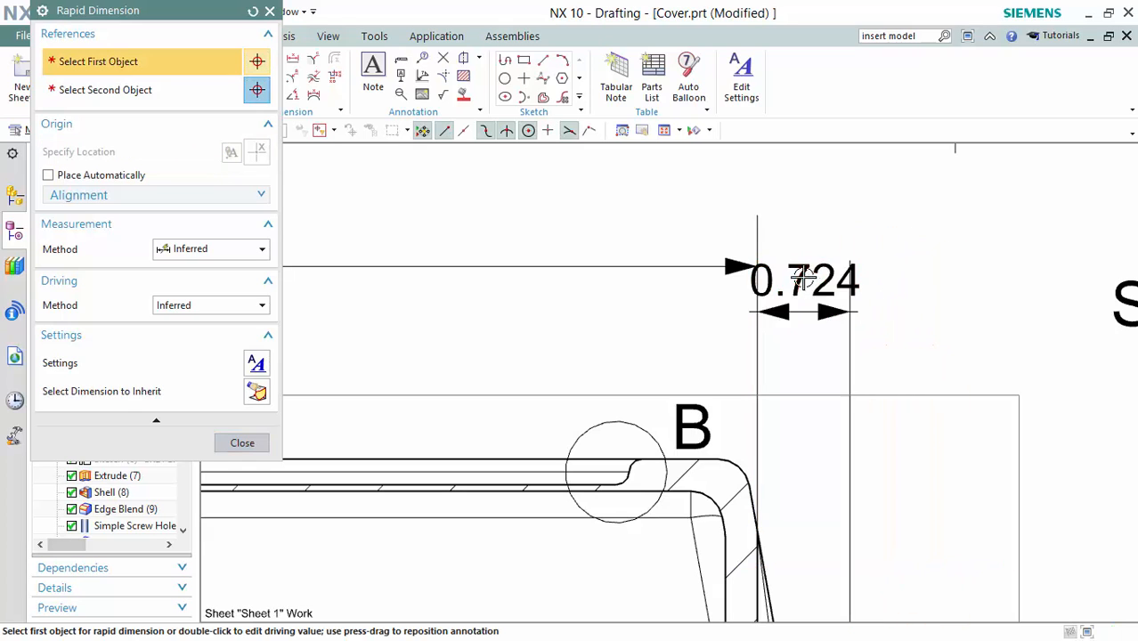
# Move the 0.724 dimension text further to the right.
pyautogui.moveTo(807, 279); pyautogui.dragTo(928, 283)
pyautogui.moveTo(966, 383)
pyautogui.keyDown('shift'); pyautogui.mouseDown(button='middle')
pyautogui.moveTo(978, 401)
pyautogui.moveTo(801, 185)
pyautogui.mouseUp(button='middle'); pyautogui.keyUp('shift')
pyautogui.scroll(3, 795, 370)
pyautogui.scroll(-4, 689, 524)
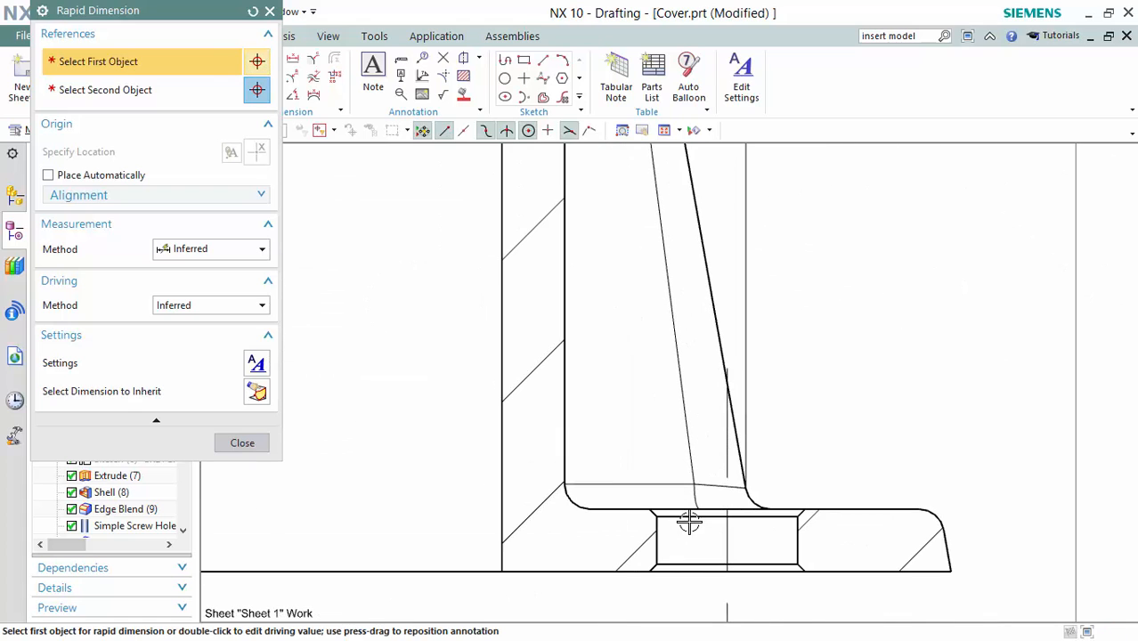
# Add the 0.82 dimension to the flange's outer edge beside the section.
pyautogui.click(744, 482)
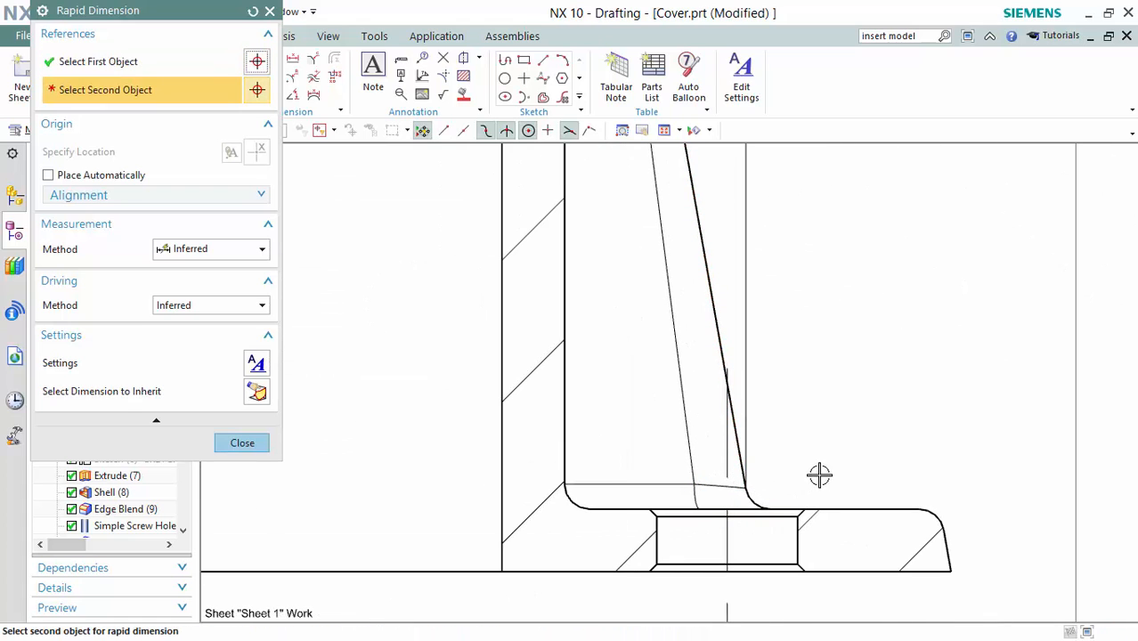
pyautogui.click(955, 574)
pyautogui.scroll(4, 853, 330)
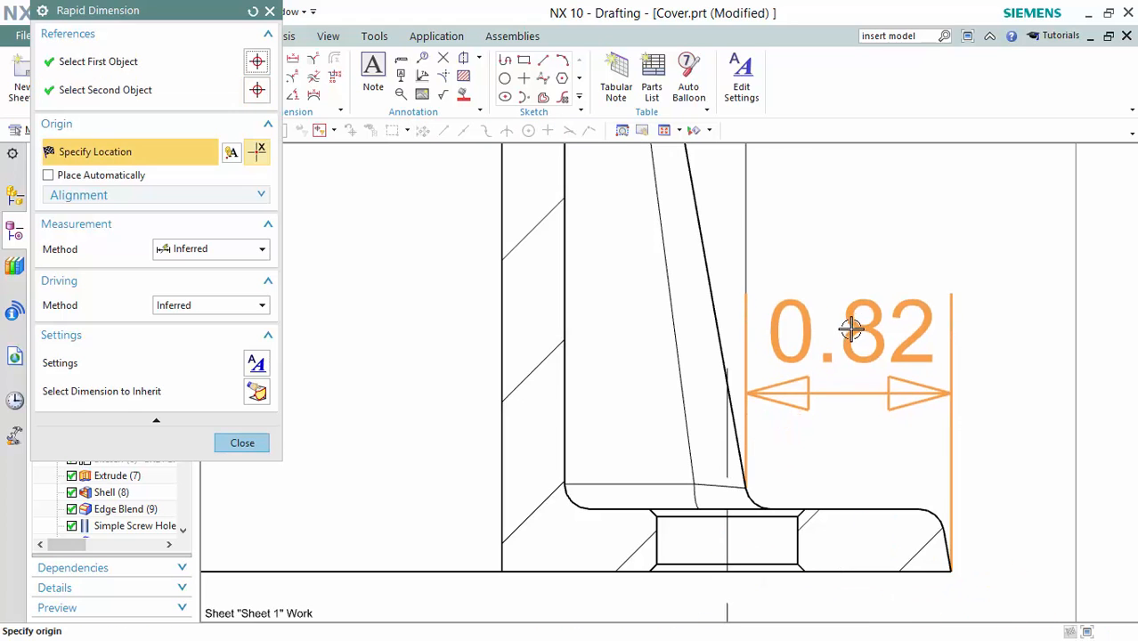
pyautogui.scroll(5, 849, 295)
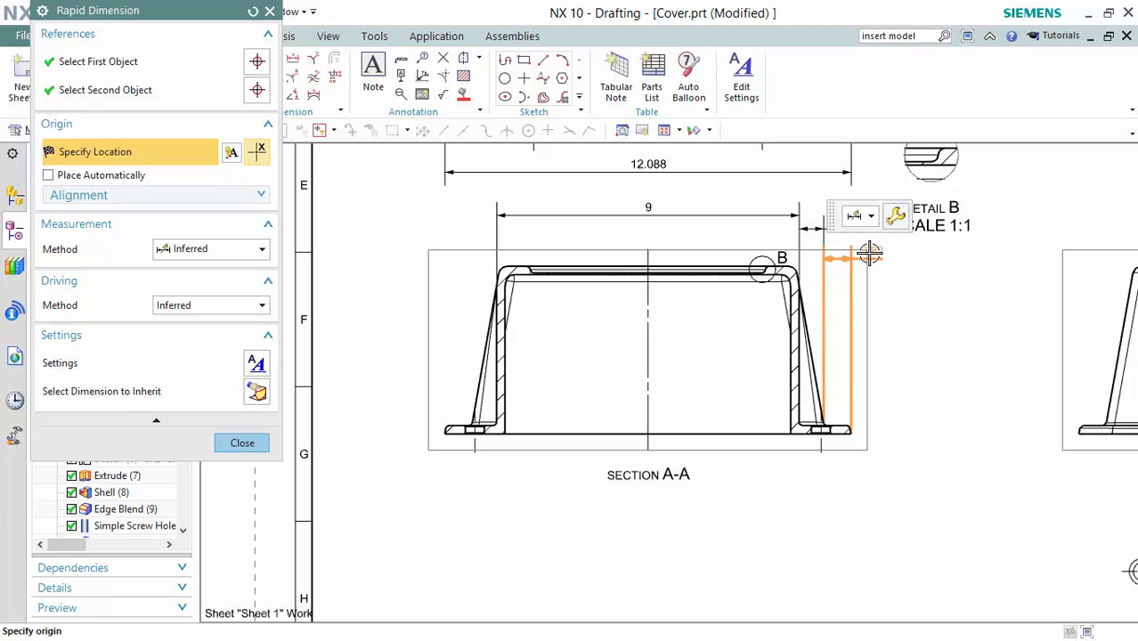
pyautogui.click(870, 250)
pyautogui.scroll(-5, 881, 373)
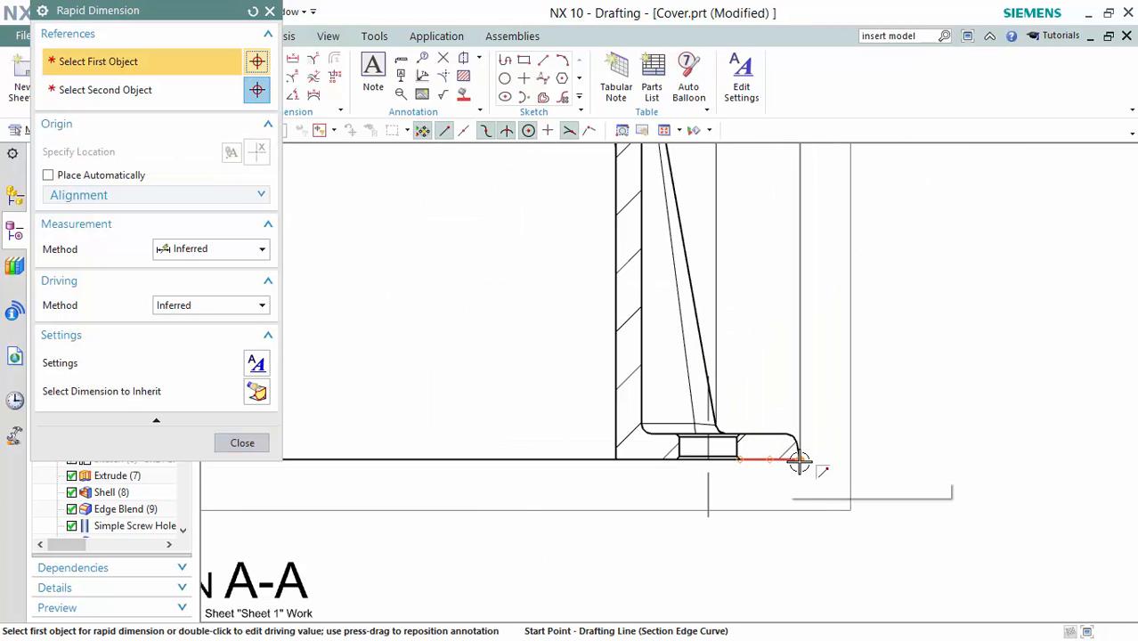
# Add the 0.25 flange thickness dimension and move its text below the part.
pyautogui.click(799, 462)
pyautogui.scroll(-4, 789, 437)
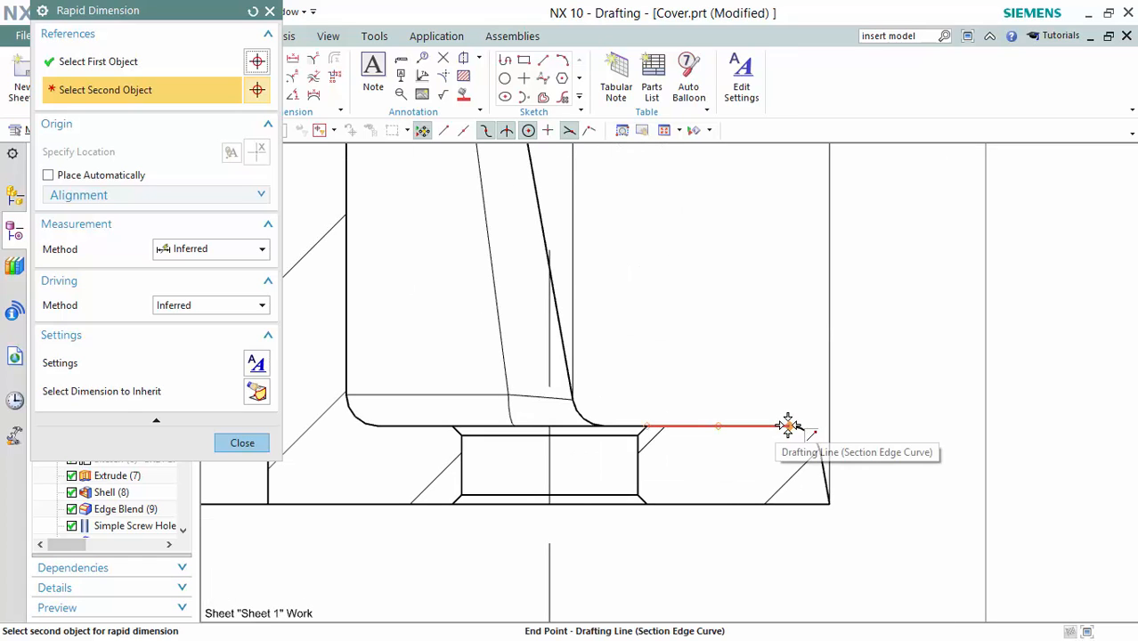
pyautogui.click(788, 425)
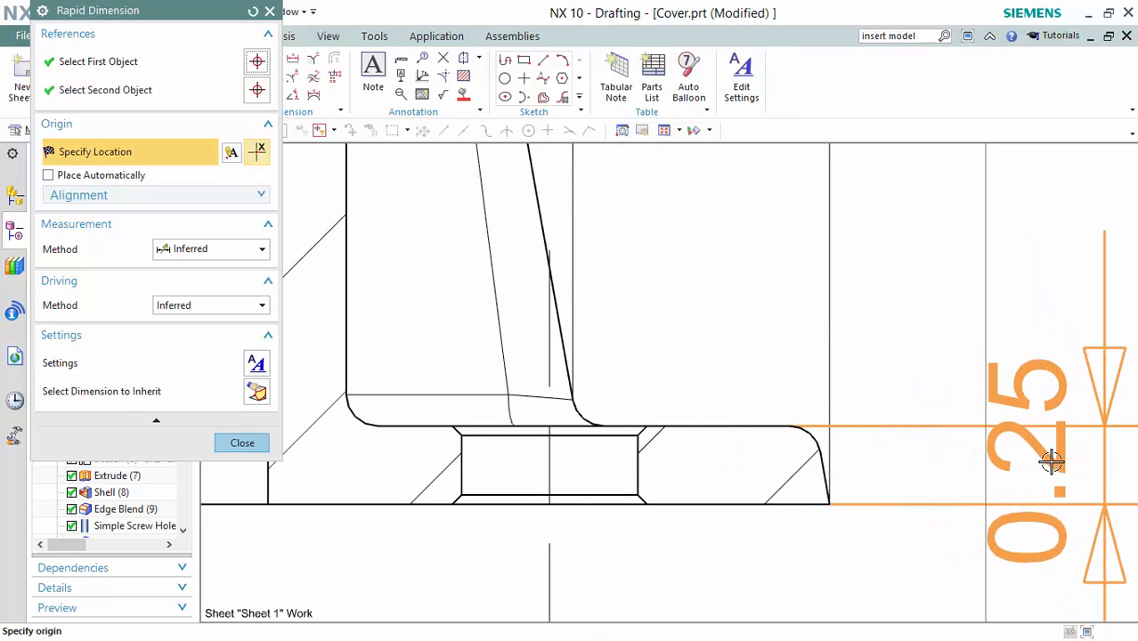
pyautogui.click(1052, 461)
pyautogui.scroll(5, 1052, 461)
pyautogui.keyDown('shift'); pyautogui.moveTo(965, 407); pyautogui.dragTo(793, 392, button='middle'); pyautogui.keyUp('shift')
pyautogui.scroll(-3, 789, 405)
pyautogui.press('Escape')
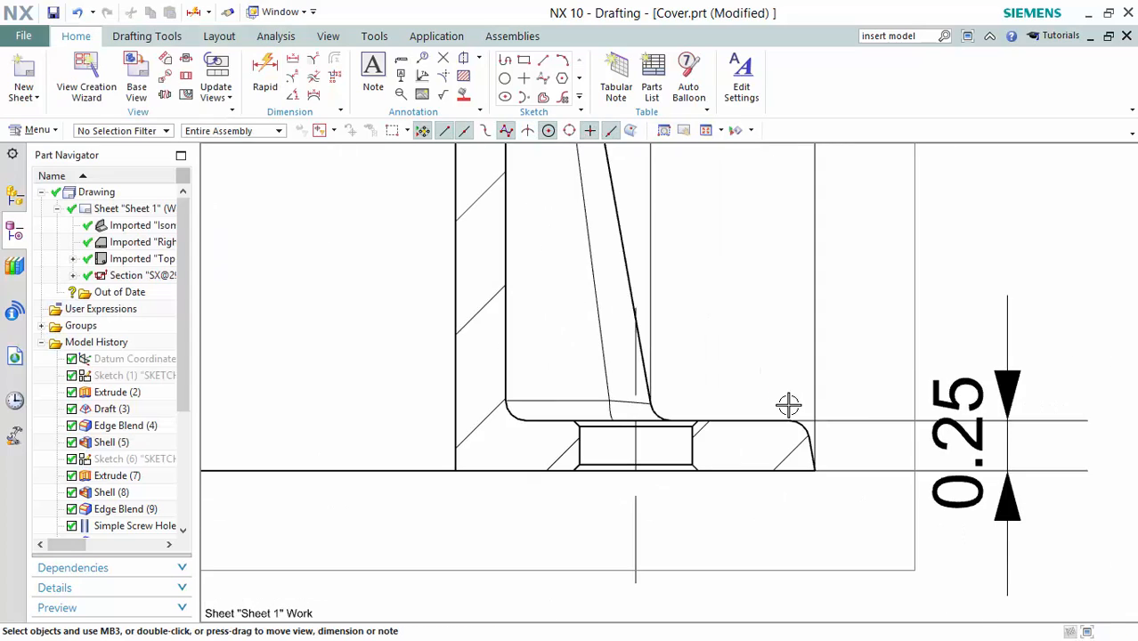
pyautogui.scroll(4, 788, 405)
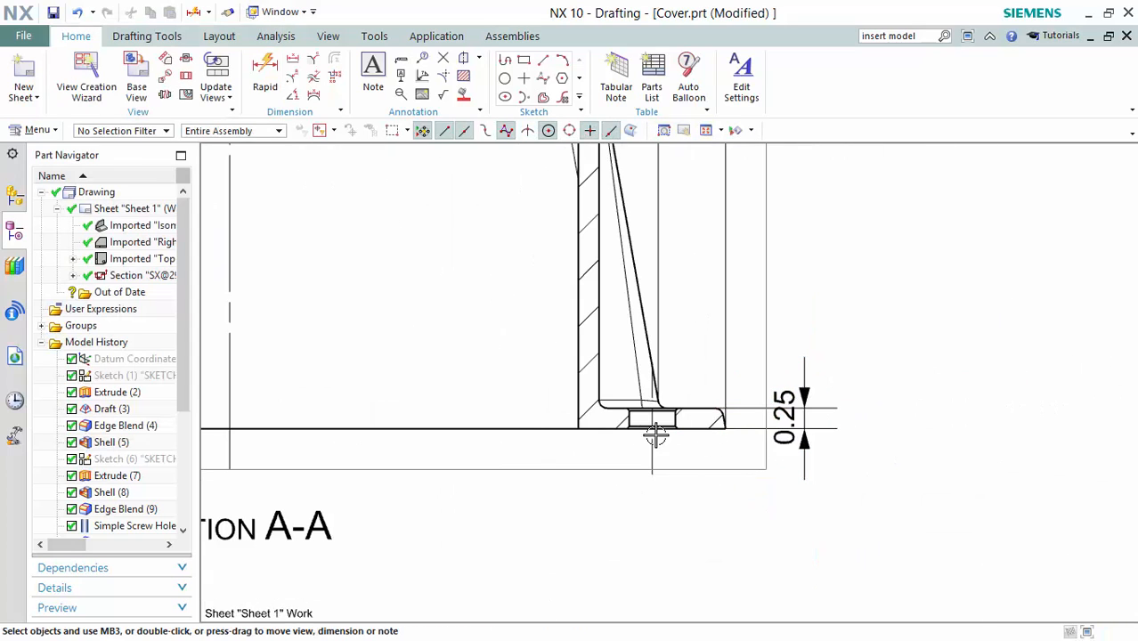
pyautogui.moveTo(784, 417); pyautogui.dragTo(786, 506)
pyautogui.click(789, 506)
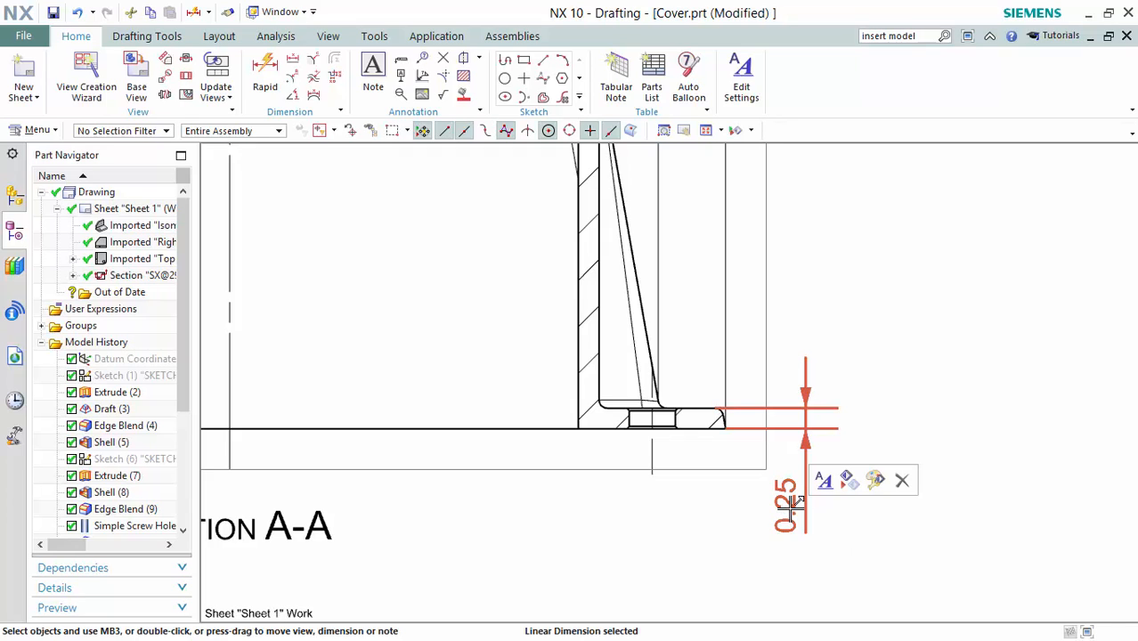
# Append the THK suffix to the 0.25 flange dimension so it reads 0.25 THK.
pyautogui.doubleClick(790, 509)
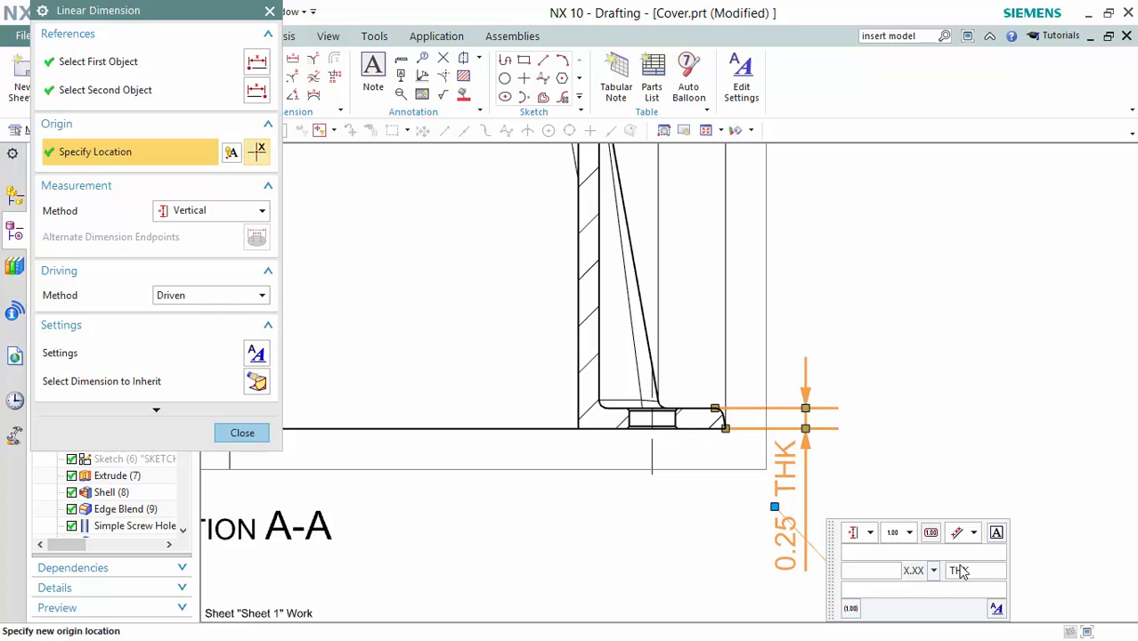
pyautogui.middleClick(890, 314)
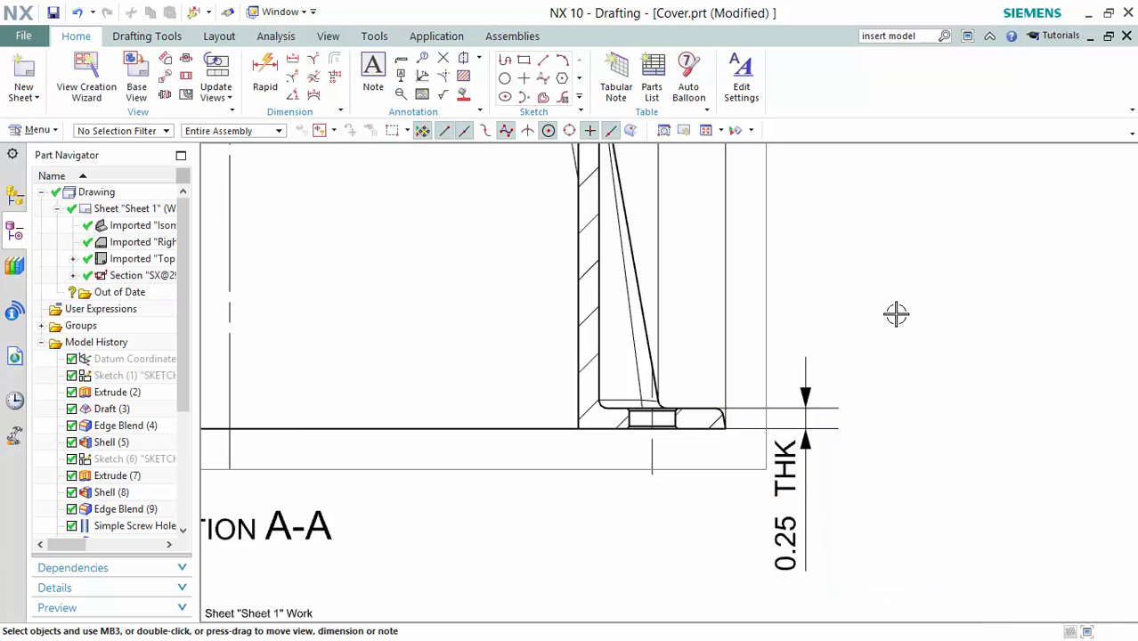
# Dimension Section A-A's 5 overall height from the bottom edge to the top edge.
pyautogui.scroll(-2, 934, 311)
pyautogui.scroll(-5, 970, 273)
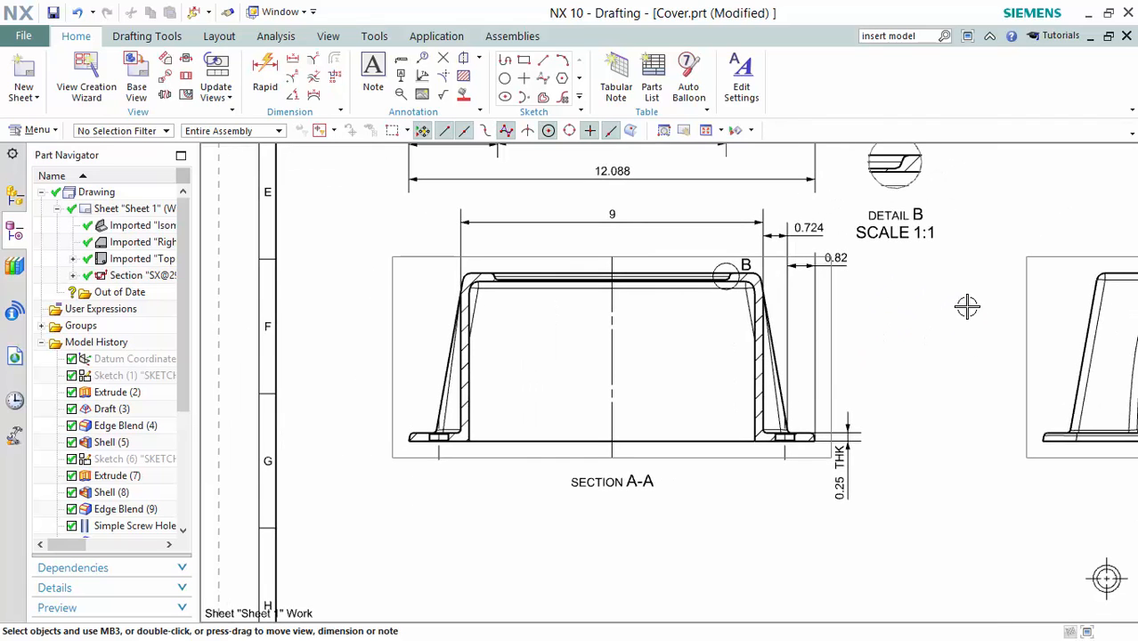
pyautogui.press('d')
pyautogui.scroll(1, 888, 289)
pyautogui.scroll(3, 809, 372)
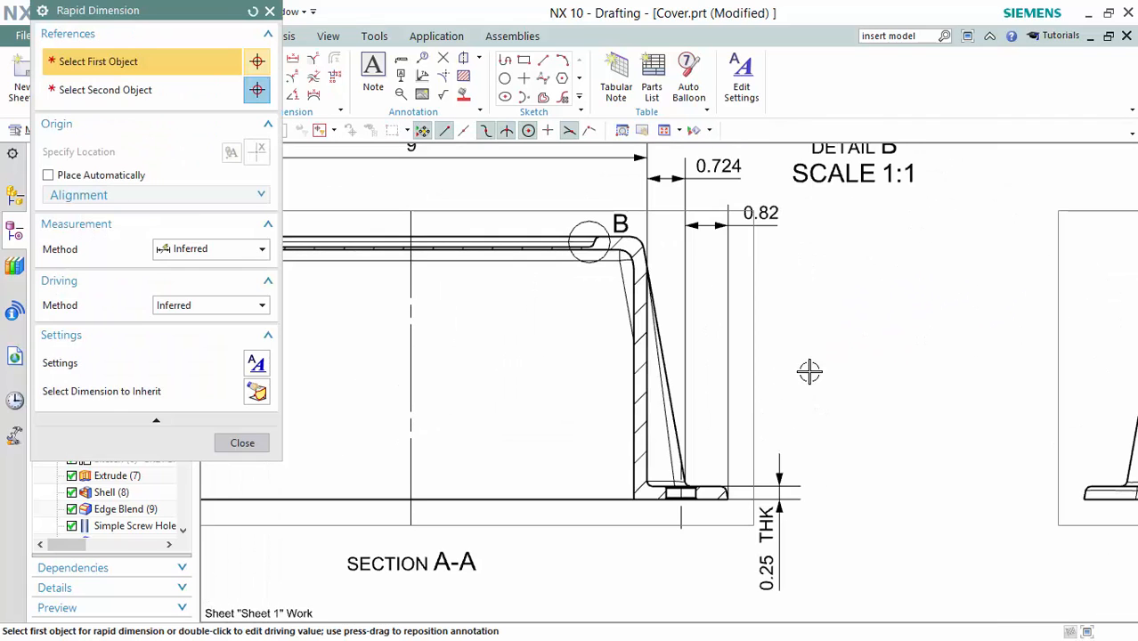
pyautogui.click(723, 497)
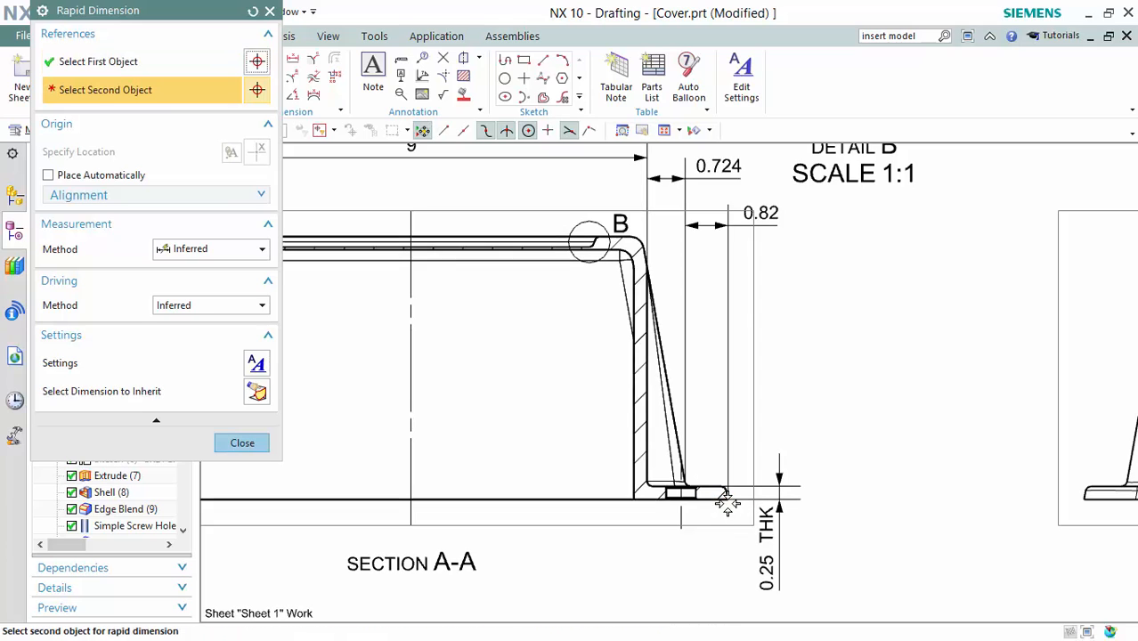
pyautogui.click(627, 238)
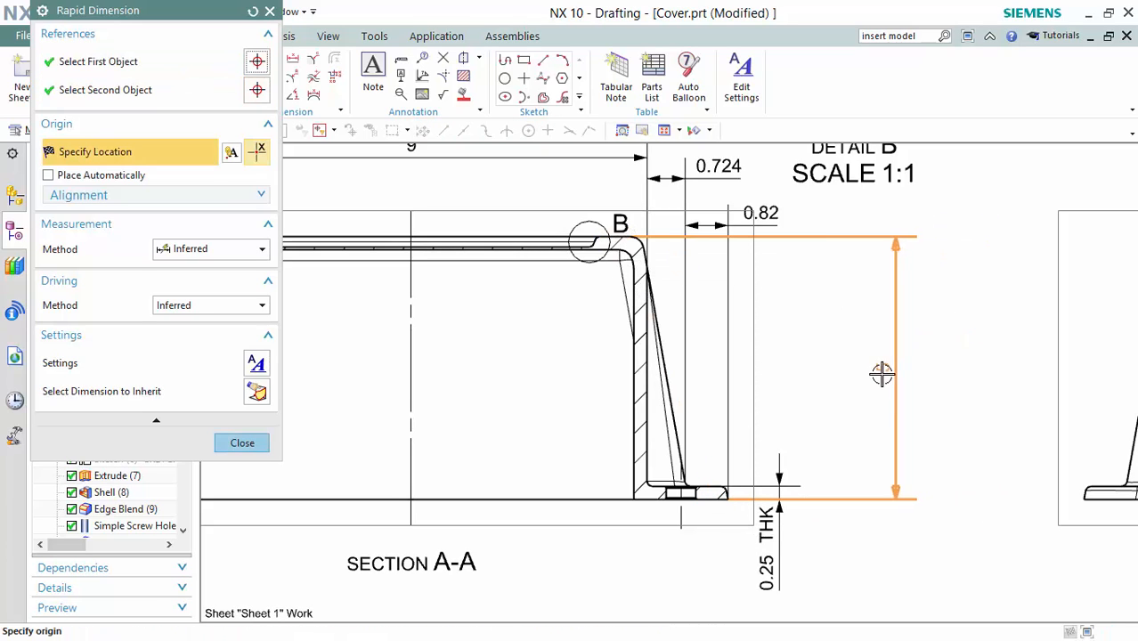
pyautogui.click(815, 385)
pyautogui.press('Escape')
pyautogui.scroll(-2, 957, 338)
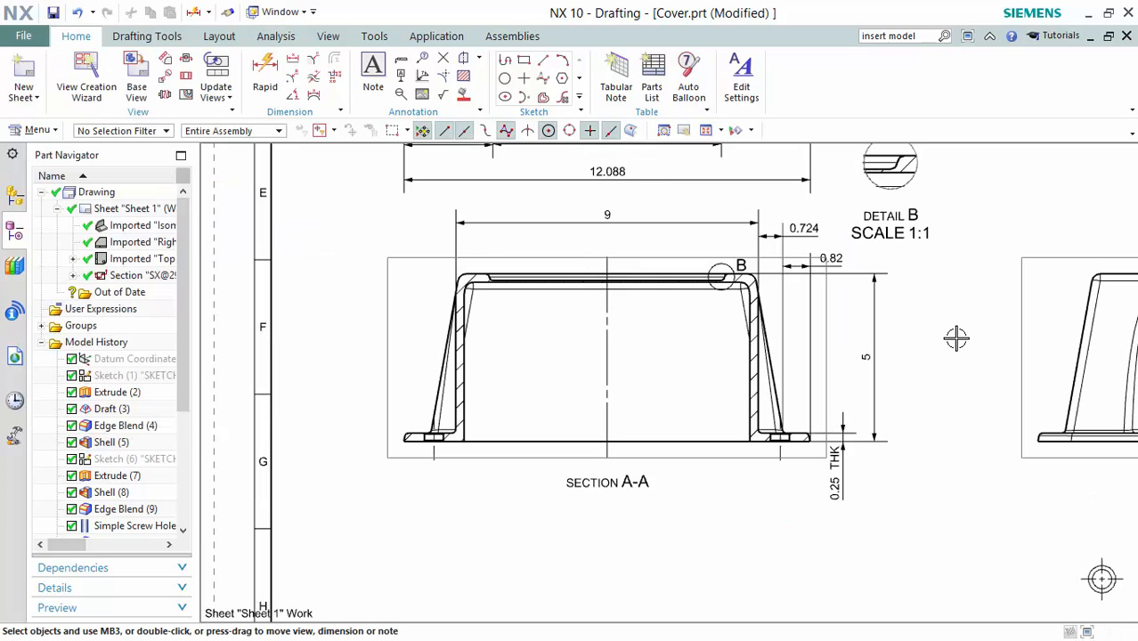
pyautogui.moveTo(985, 255)
pyautogui.keyDown('shift'); pyautogui.mouseDown(button='middle')
pyautogui.moveTo(963, 322)
pyautogui.moveTo(887, 389)
pyautogui.mouseUp(button='middle'); pyautogui.keyUp('shift')
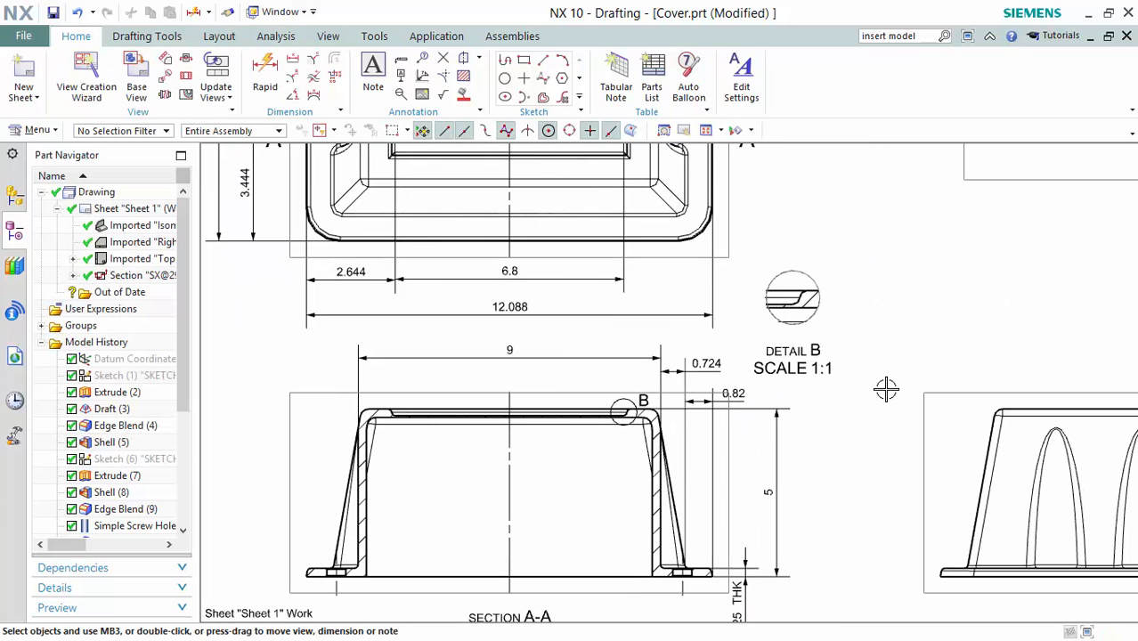
# Add a vertical 0.2 dimension from Detail B's edge arc to its horizontal edge, placed at right.
pyautogui.press('d')
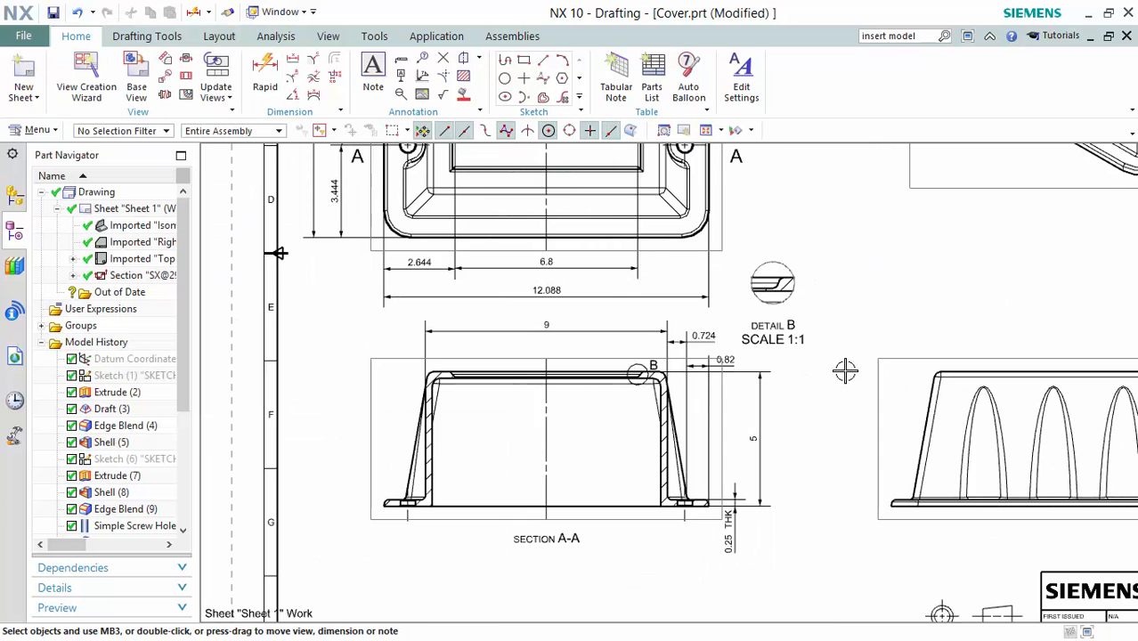
pyautogui.keyDown('shift'); pyautogui.moveTo(853, 350); pyautogui.dragTo(809, 408, button='middle'); pyautogui.keyUp('shift')
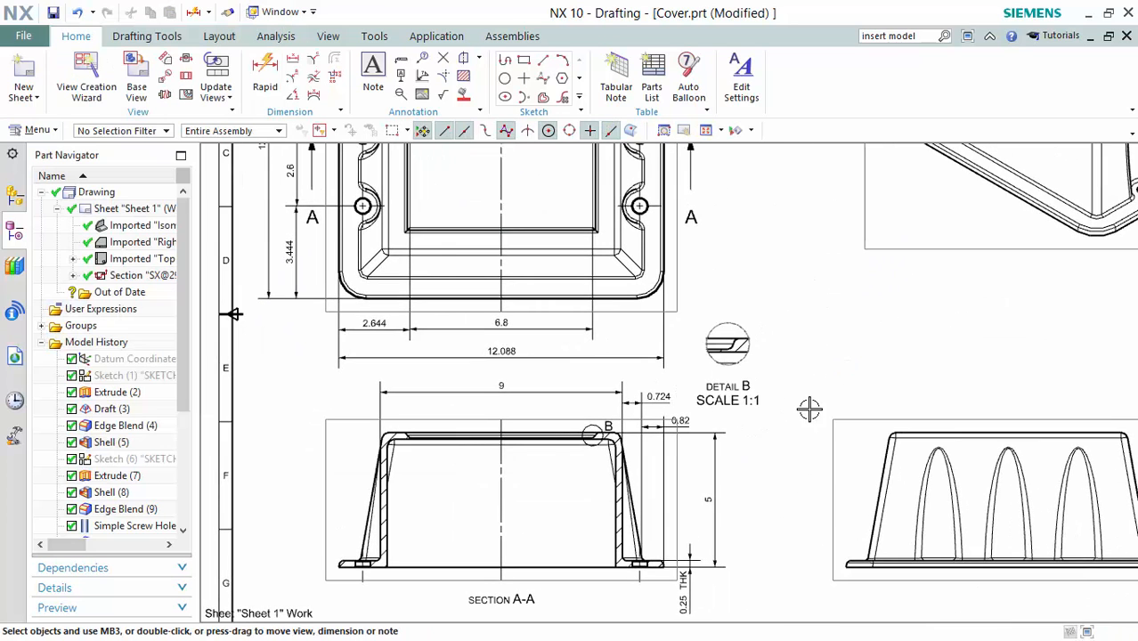
pyautogui.scroll(3, 791, 355)
pyautogui.press('d')
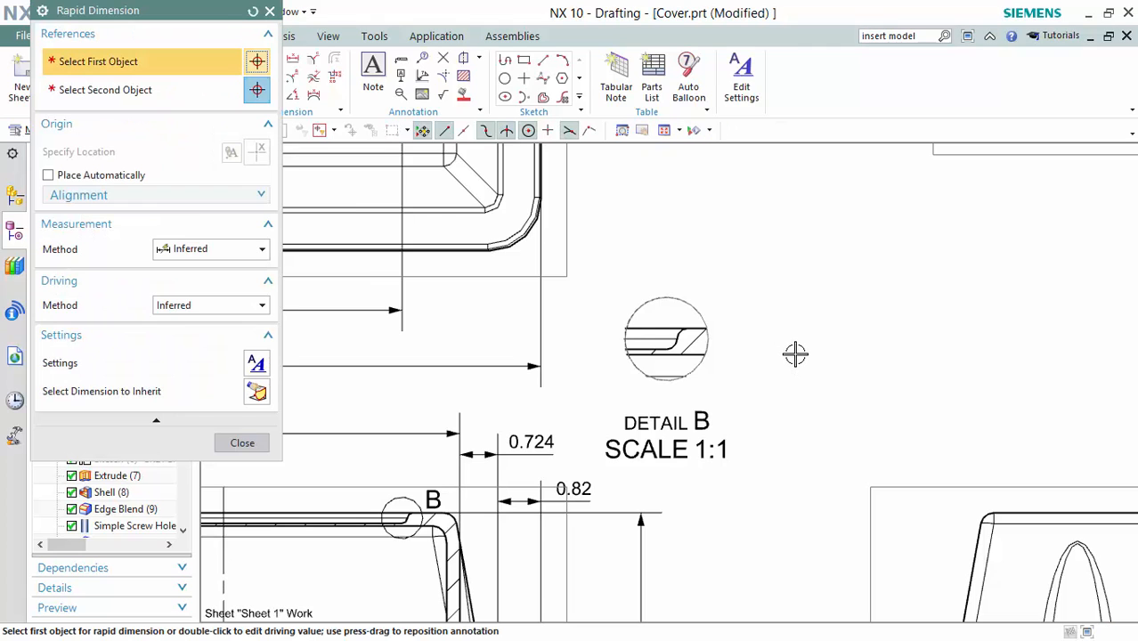
pyautogui.scroll(3, 783, 354)
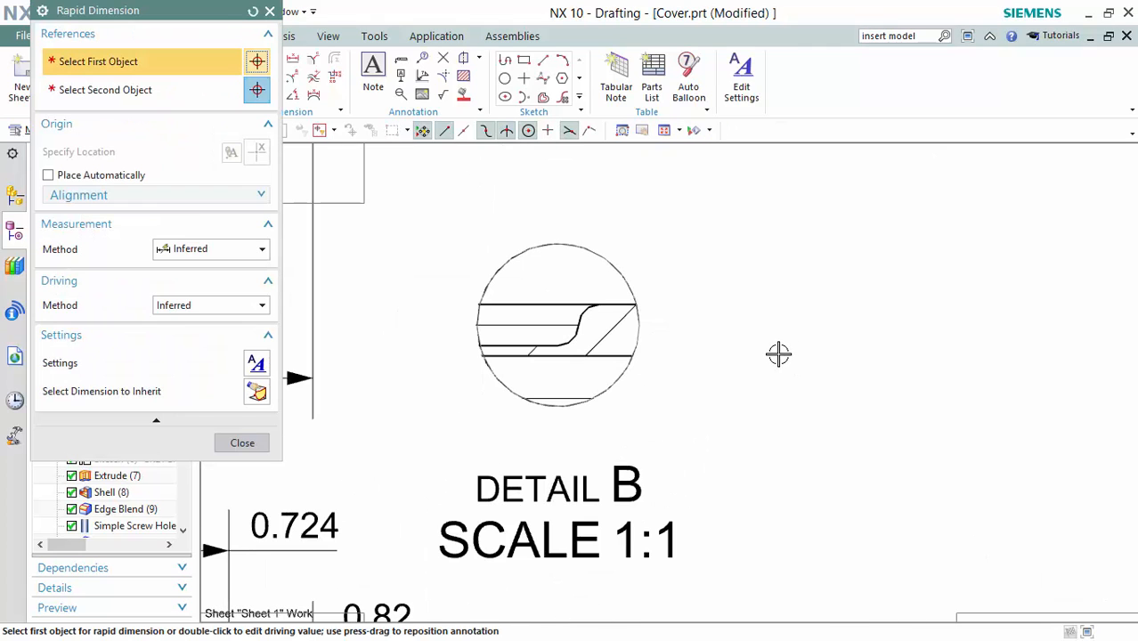
pyautogui.click(599, 306)
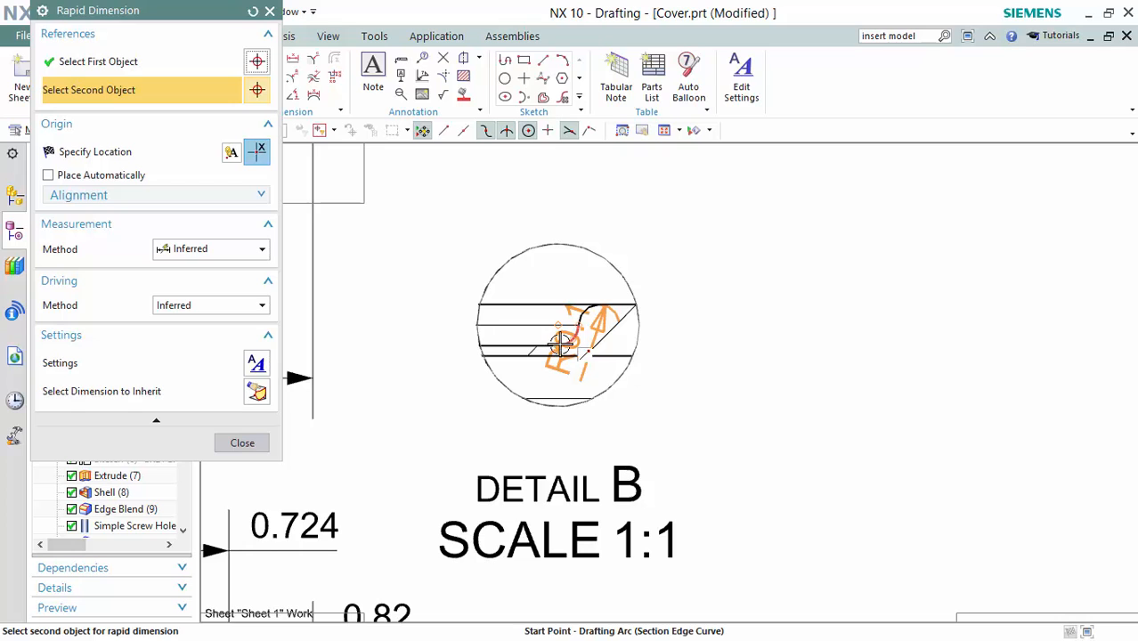
pyautogui.click(559, 346)
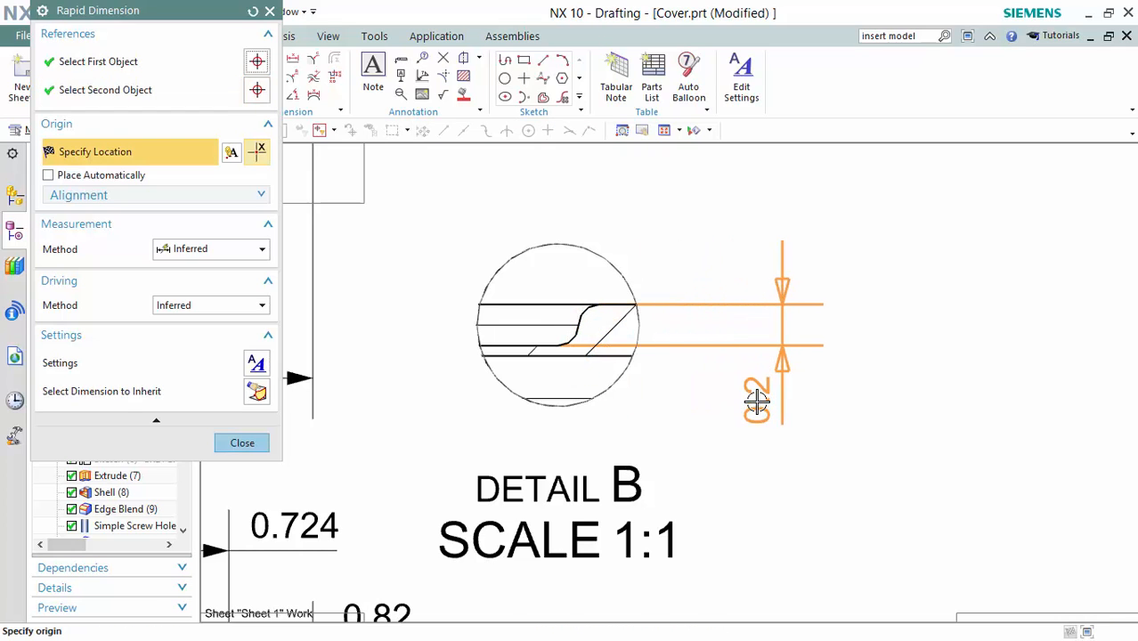
pyautogui.click(755, 410)
pyautogui.scroll(-5, 755, 410)
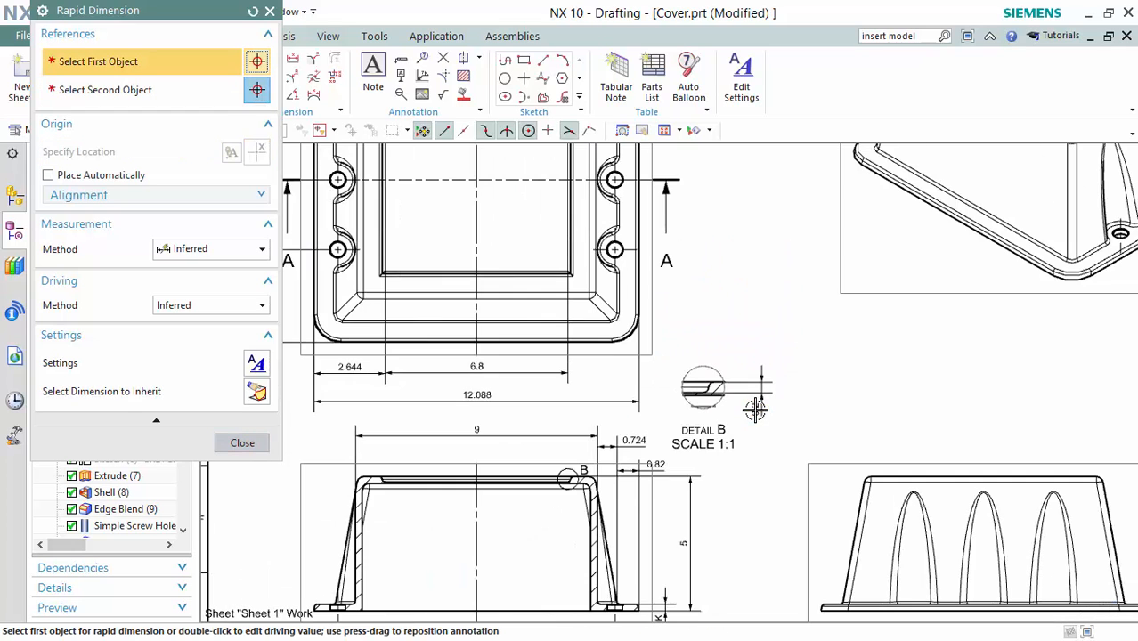
pyautogui.keyDown('shift'); pyautogui.moveTo(846, 403); pyautogui.dragTo(745, 285, button='middle'); pyautogui.keyUp('shift')
pyautogui.press('Escape')
pyautogui.scroll(6, 618, 234)
pyautogui.scroll(-4, 907, 386)
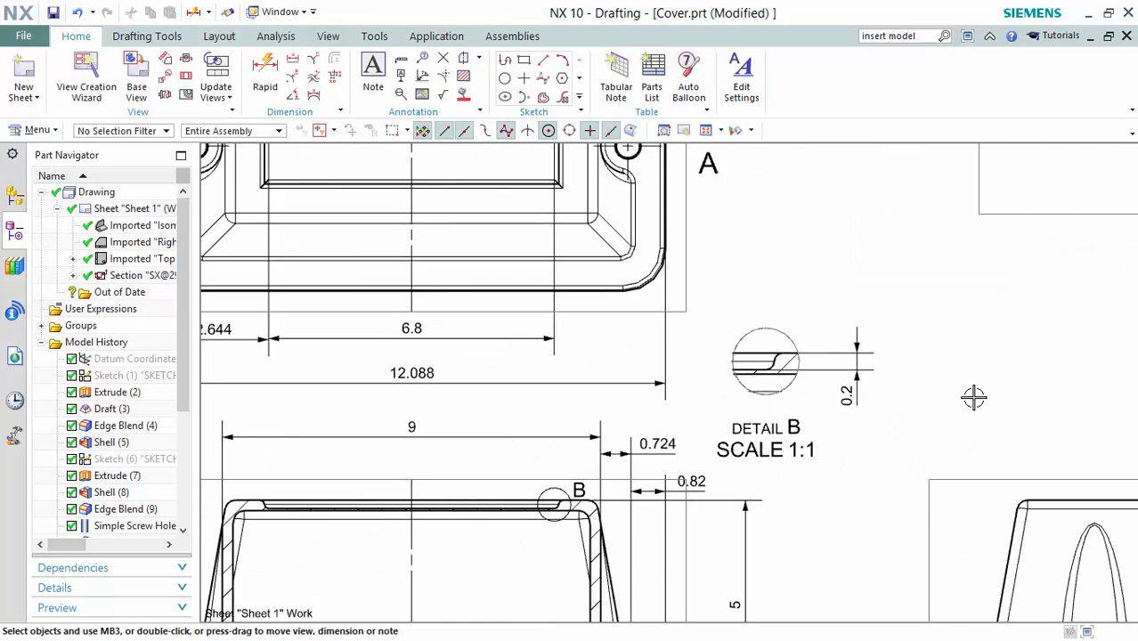
pyautogui.keyDown('shift'); pyautogui.moveTo(976, 379); pyautogui.dragTo(760, 274, button='middle'); pyautogui.keyUp('shift')
pyautogui.scroll(-2, 760, 274)
pyautogui.keyDown('shift'); pyautogui.moveTo(960, 293); pyautogui.dragTo(724, 284, button='middle'); pyautogui.keyUp('shift')
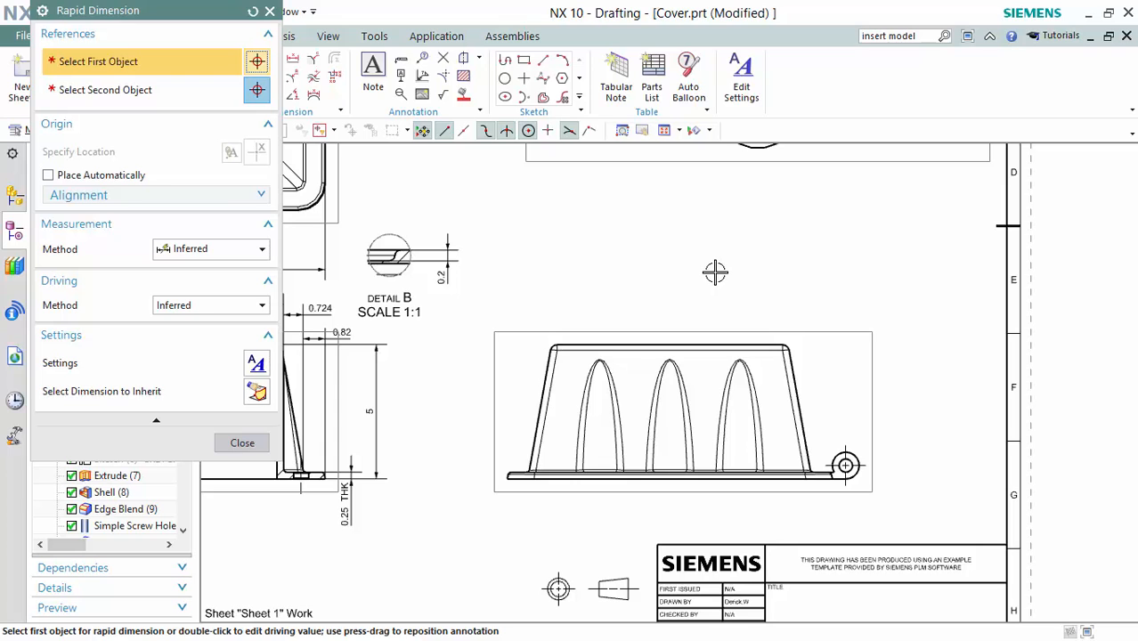
# Dimension the side view's arch height from arch top to bottom edge as 4.209.
pyautogui.scroll(1, 515, 315)
pyautogui.keyDown('shift'); pyautogui.moveTo(515, 315); pyautogui.dragTo(530, 233, button='middle'); pyautogui.keyUp('shift')
pyautogui.hotkey('ctrl', 'z')
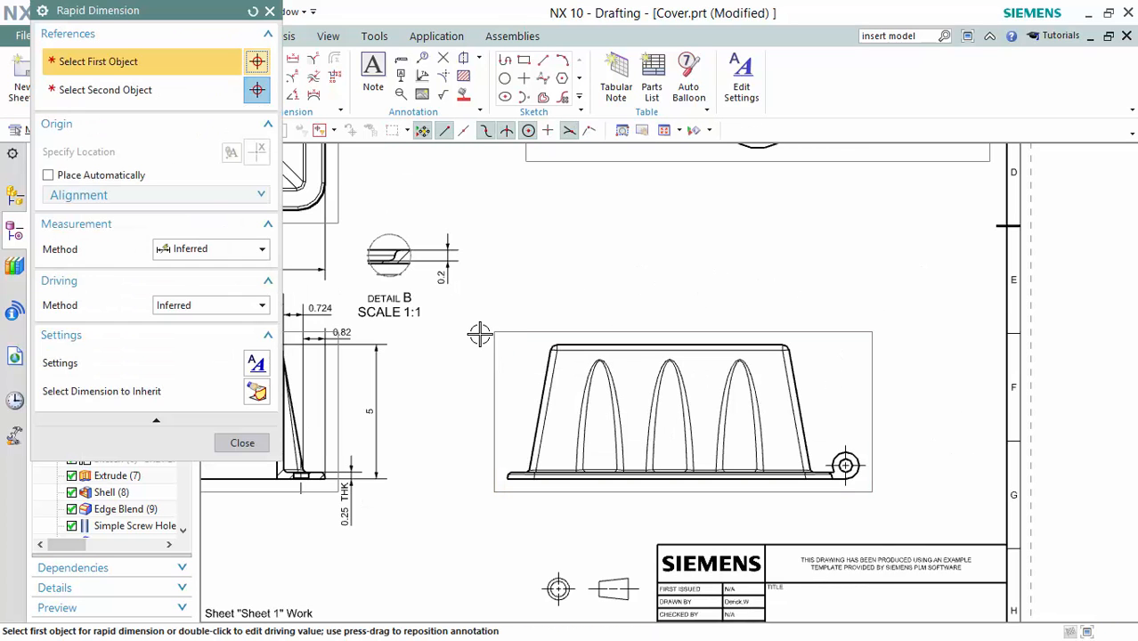
pyautogui.scroll(3, 479, 333)
pyautogui.scroll(2, 750, 427)
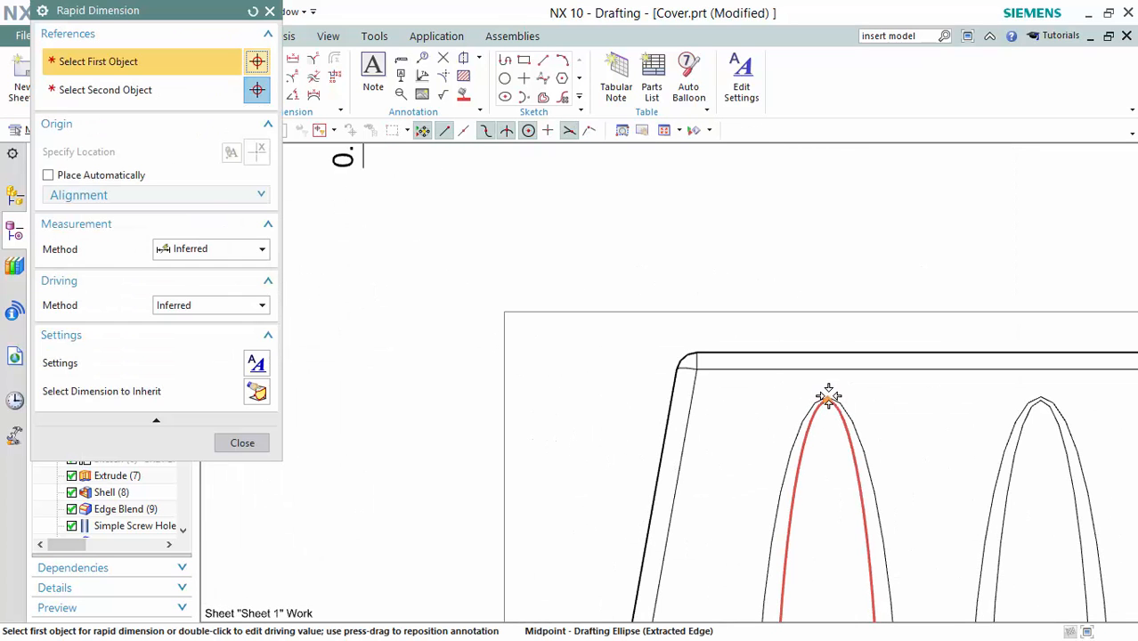
pyautogui.scroll(2, 805, 355)
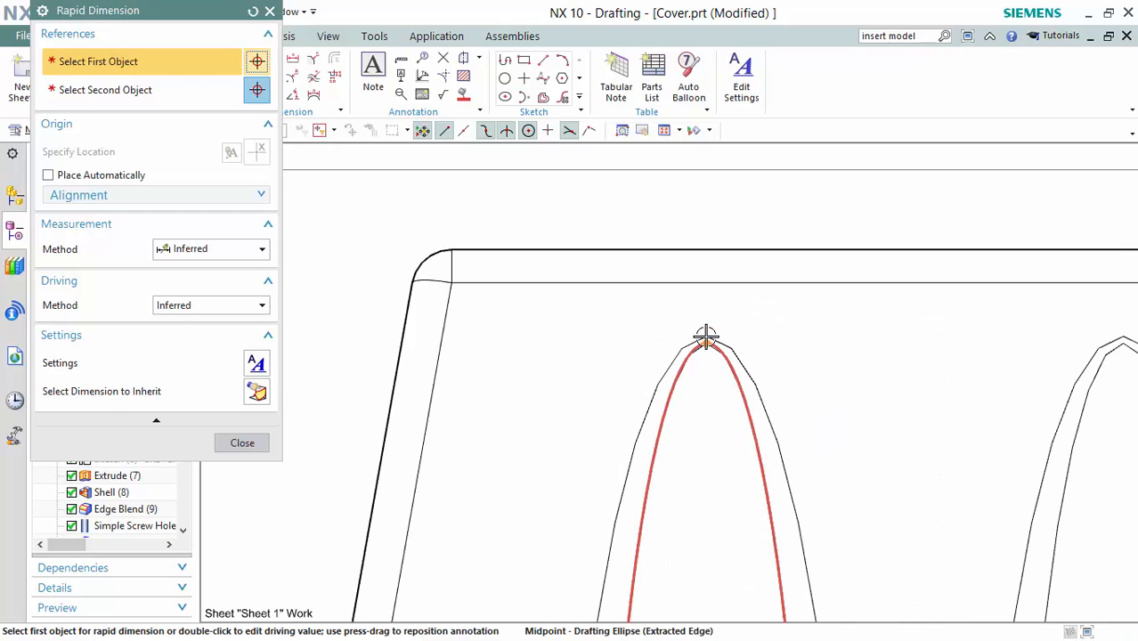
pyautogui.click(707, 336)
pyautogui.scroll(-4, 573, 485)
pyautogui.moveTo(541, 504)
pyautogui.mouseDown(button='middle')
pyautogui.moveTo(670, 172)
pyautogui.moveTo(680, 184)
pyautogui.mouseUp(button='middle')
pyautogui.scroll(4, 604, 342)
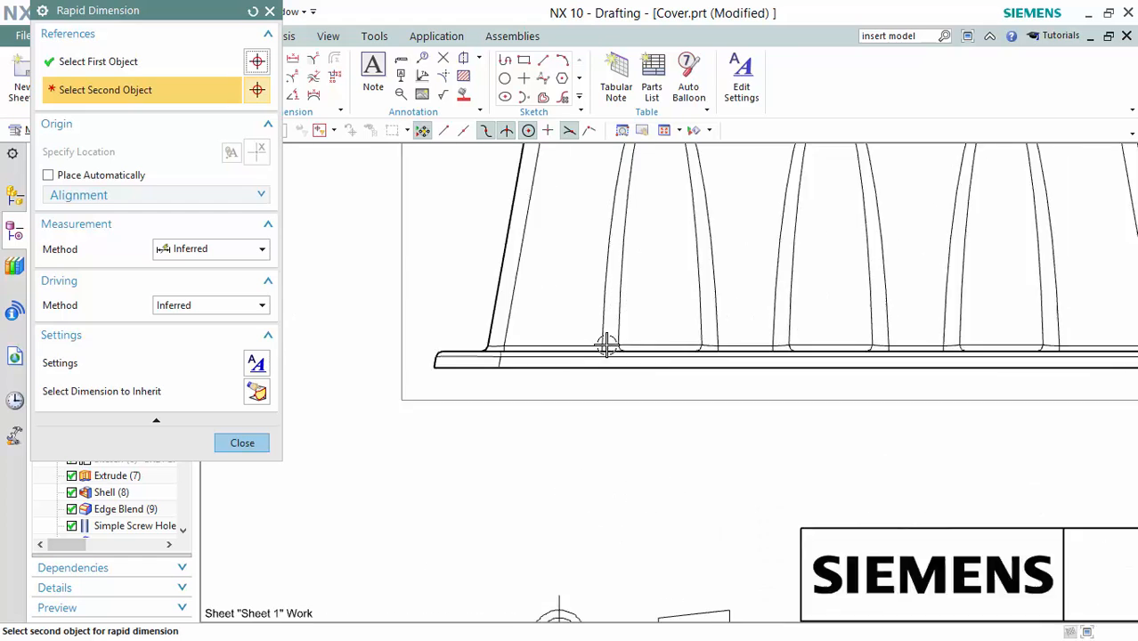
pyautogui.click(570, 368)
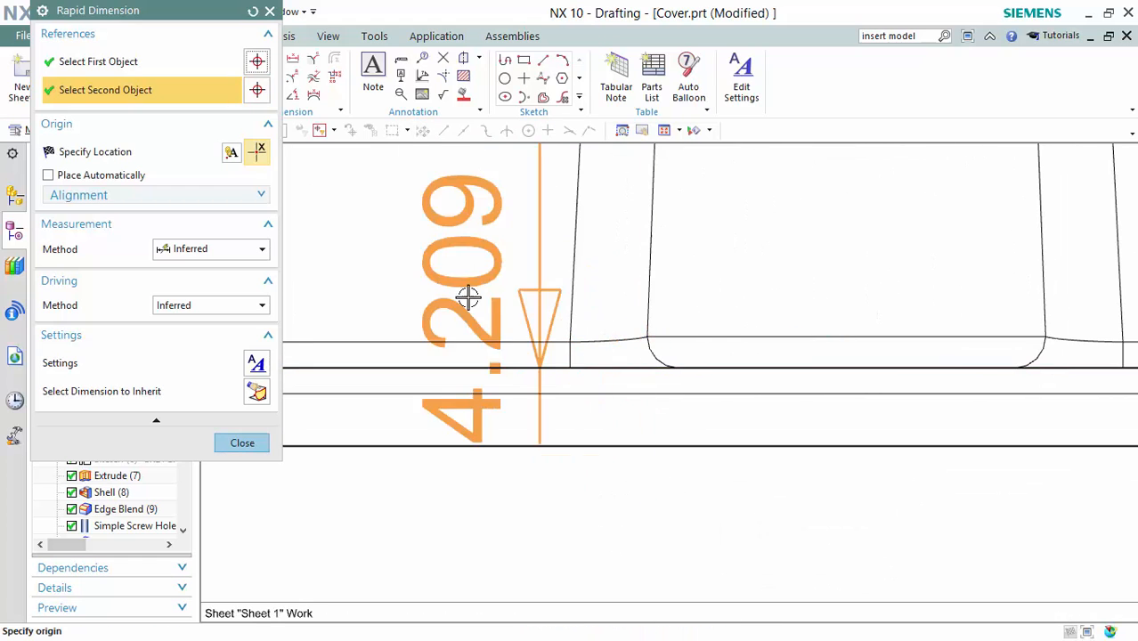
pyautogui.scroll(-5, 468, 297)
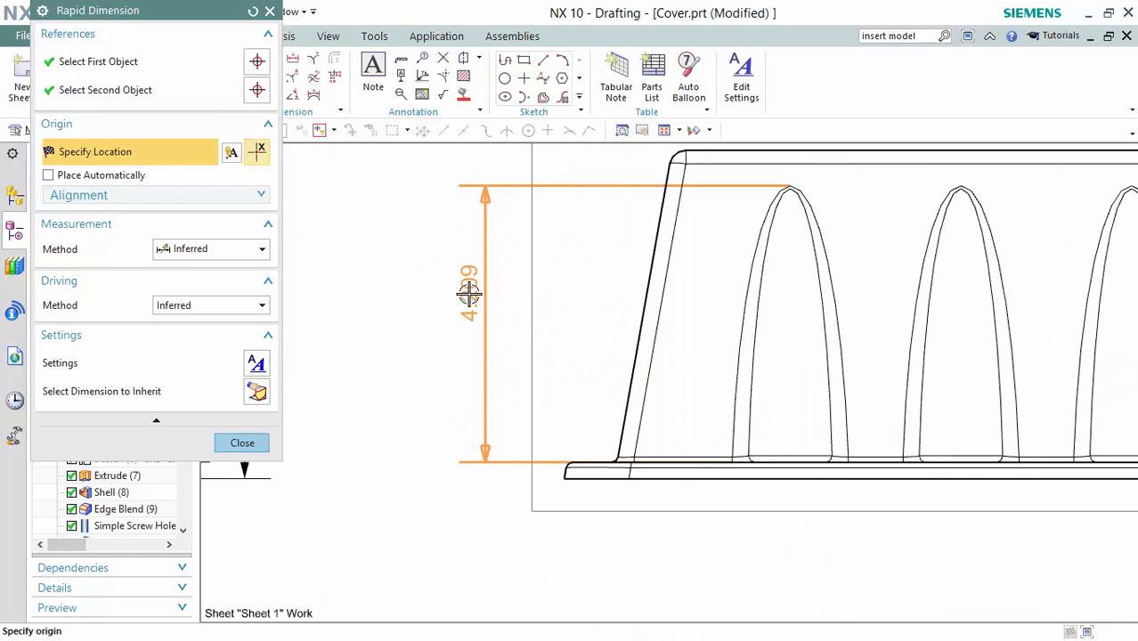
pyautogui.click(444, 308)
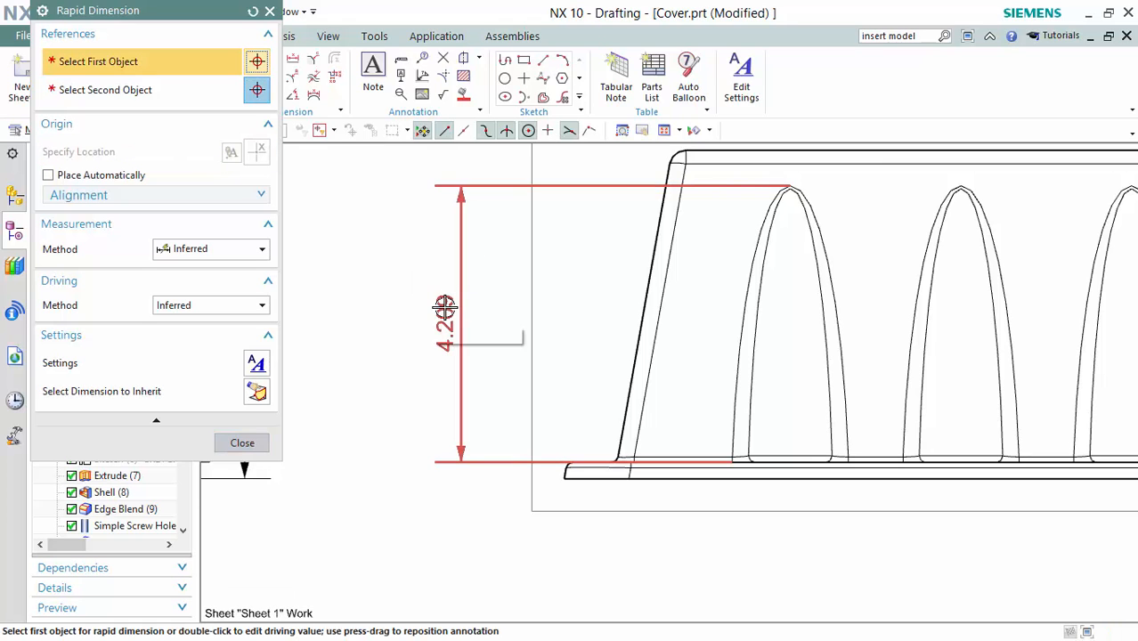
# Locate the mounting boss centre with horizontal and vertical 0.5 dimensions from the flange edges.
pyautogui.scroll(-3, 447, 308)
pyautogui.keyDown('shift'); pyautogui.moveTo(1044, 294); pyautogui.dragTo(821, 268, button='middle'); pyautogui.keyUp('shift')
pyautogui.scroll(5, 713, 361)
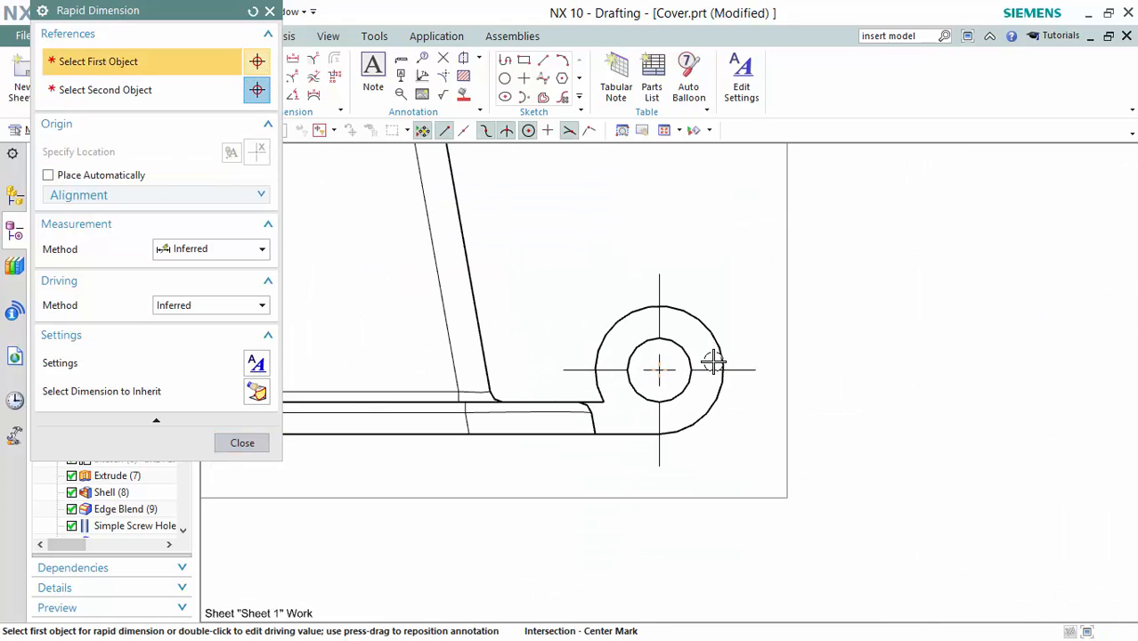
pyautogui.click(660, 368)
pyautogui.click(594, 435)
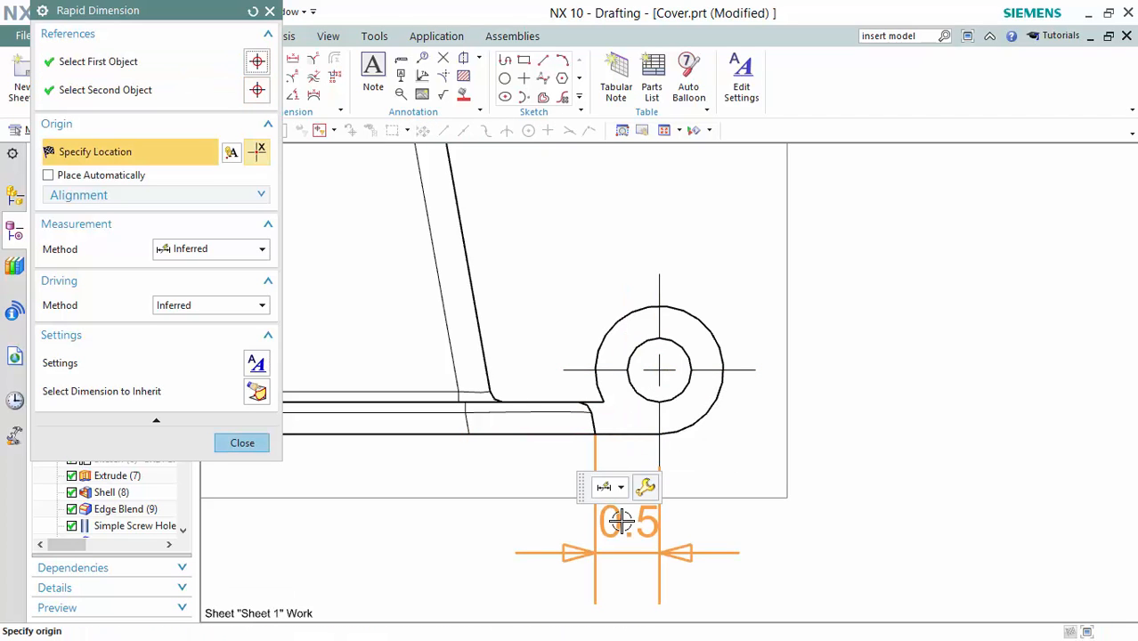
pyautogui.click(621, 522)
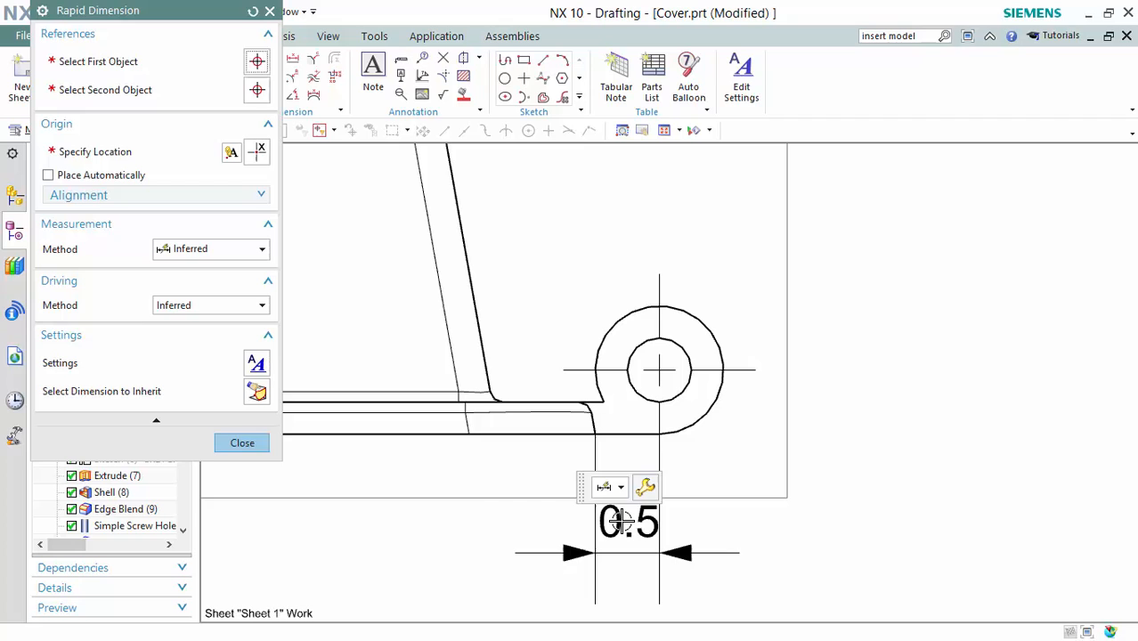
pyautogui.click(596, 437)
pyautogui.click(659, 368)
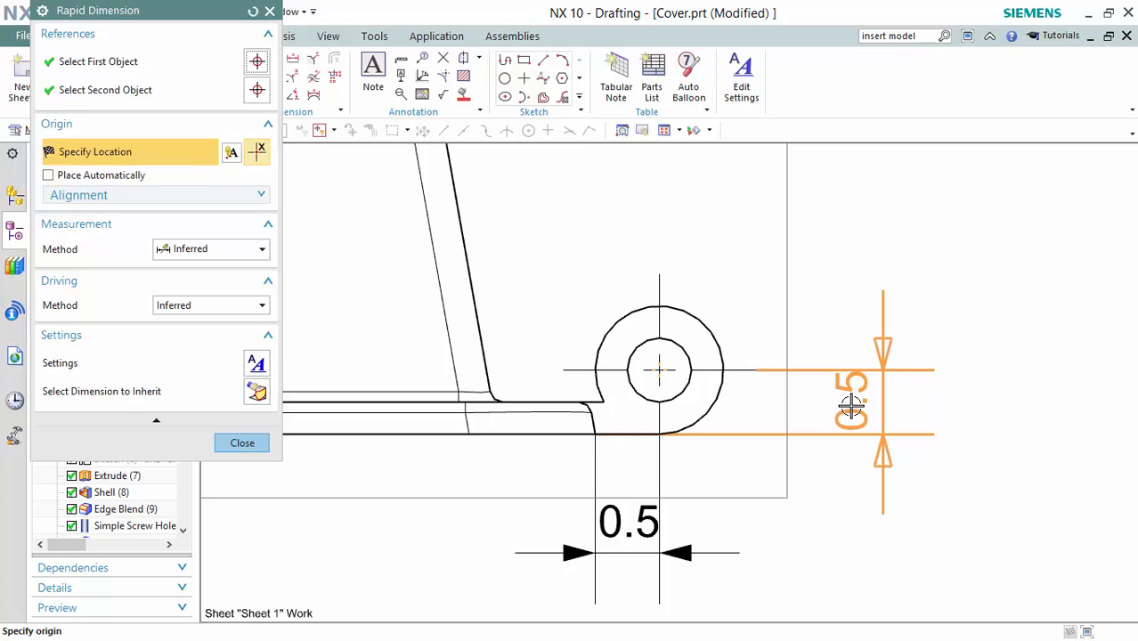
pyautogui.click(850, 406)
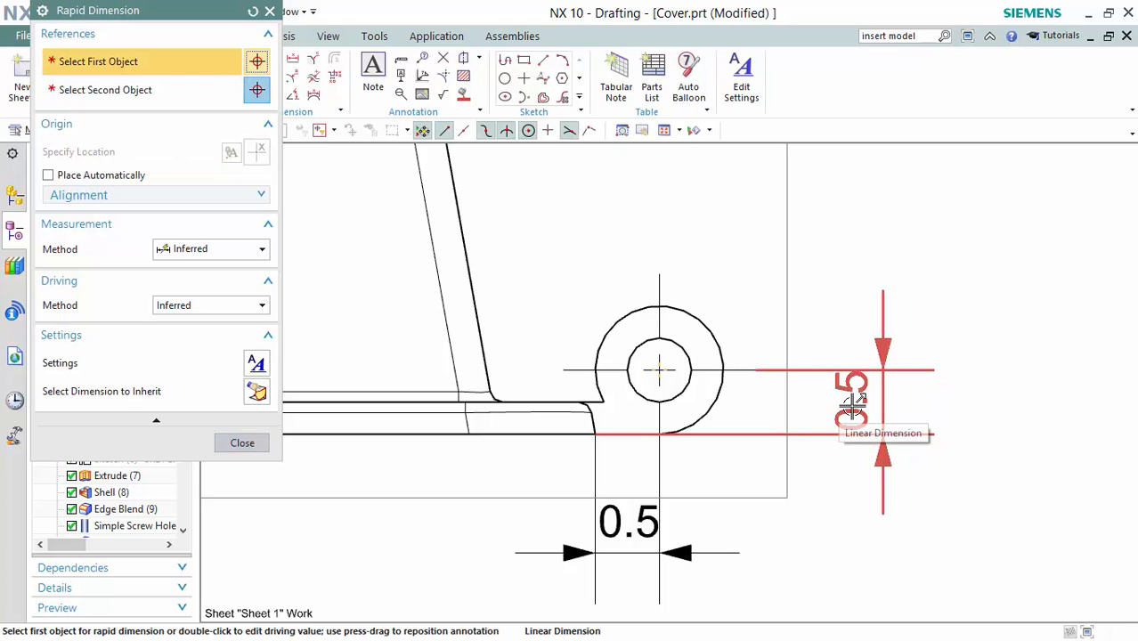
pyautogui.press('Escape')
pyautogui.scroll(-3, 850, 405)
# Place an R0.65 radial dimension on the notch arc around the upper side hole, to the right.
pyautogui.scroll(-3, 865, 324)
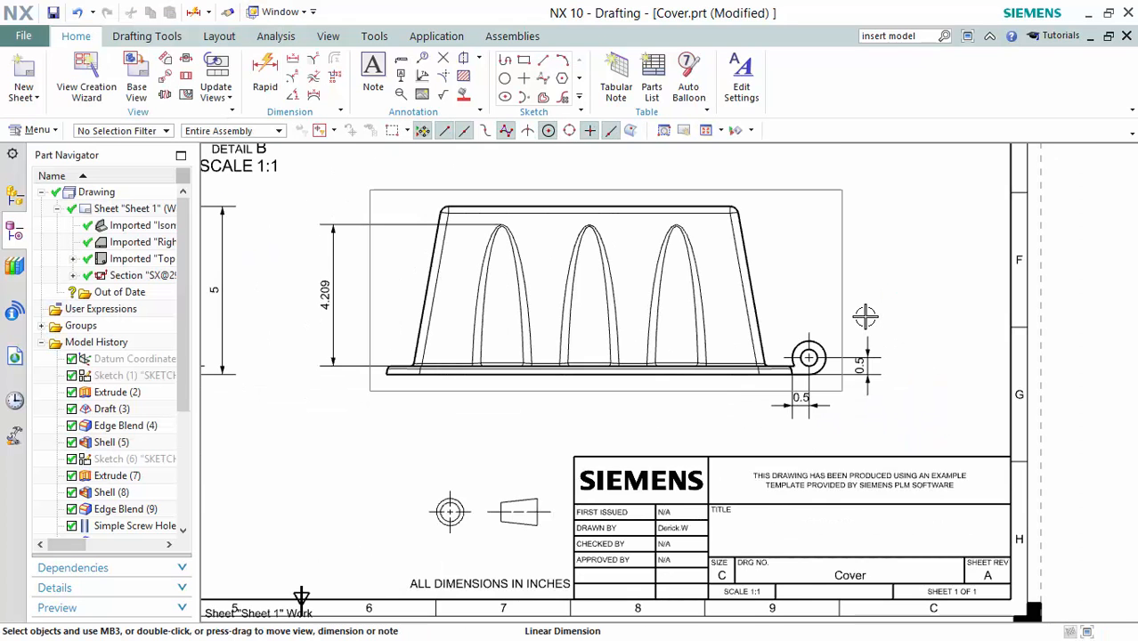
pyautogui.moveTo(892, 276)
pyautogui.keyDown('shift'); pyautogui.mouseDown(button='middle')
pyautogui.moveTo(1030, 371)
pyautogui.moveTo(1114, 393)
pyautogui.mouseUp(button='middle'); pyautogui.keyUp('shift')
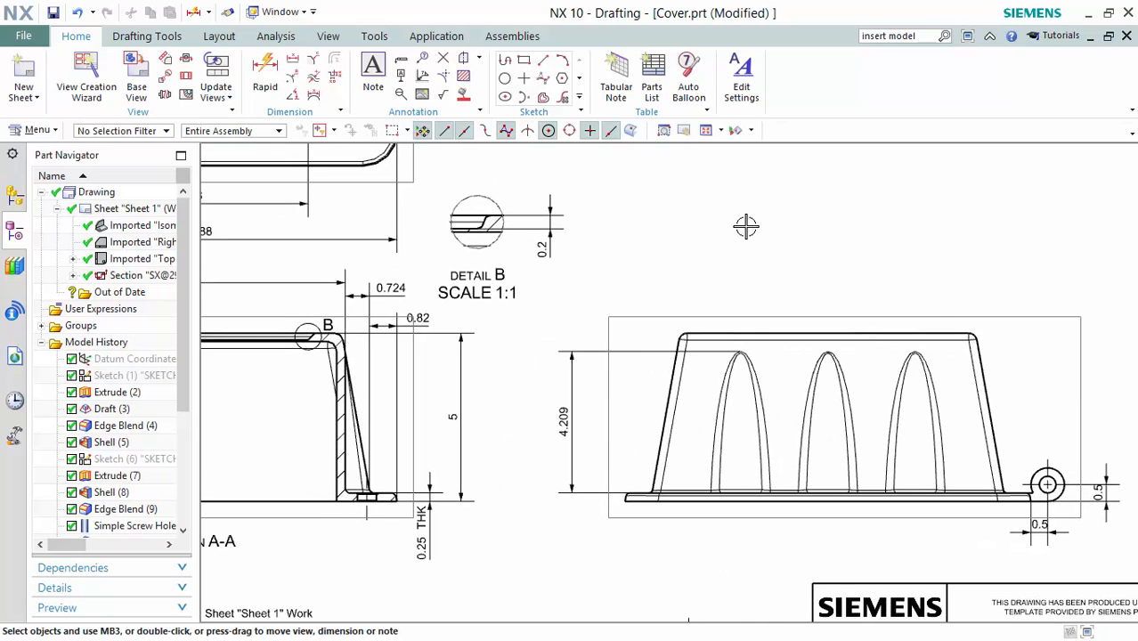
pyautogui.keyDown('shift'); pyautogui.moveTo(666, 230); pyautogui.dragTo(834, 333, button='middle'); pyautogui.keyUp('shift')
pyautogui.scroll(-4, 835, 332)
pyautogui.scroll(2, 775, 314)
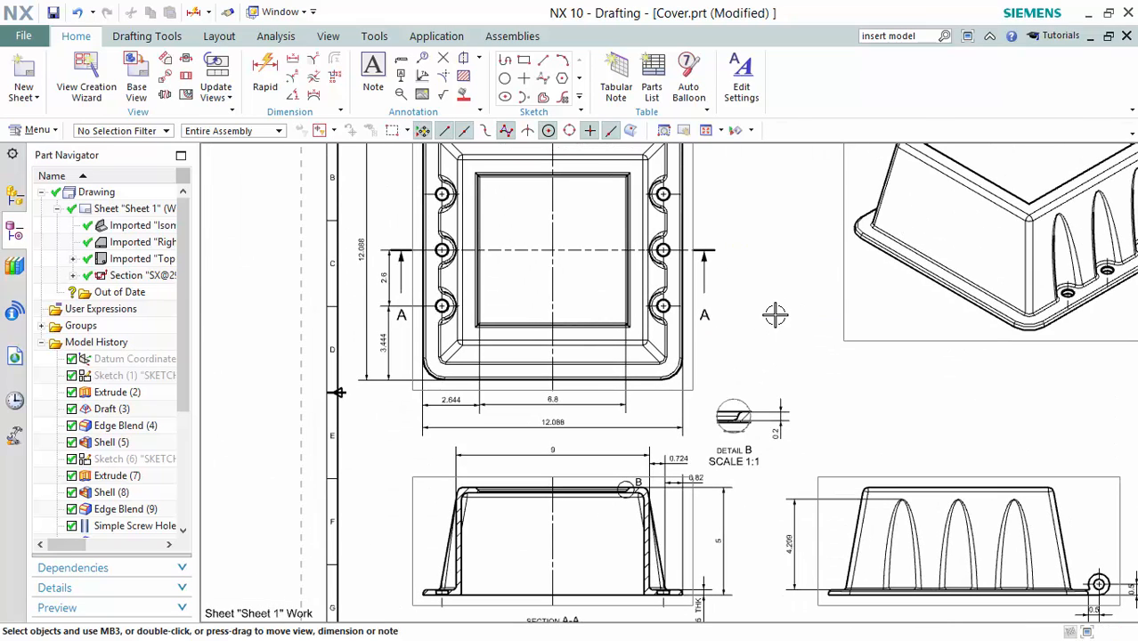
pyautogui.moveTo(800, 265)
pyautogui.keyDown('shift'); pyautogui.mouseDown(button='middle')
pyautogui.moveTo(803, 362)
pyautogui.moveTo(784, 338)
pyautogui.mouseUp(button='middle'); pyautogui.keyUp('shift')
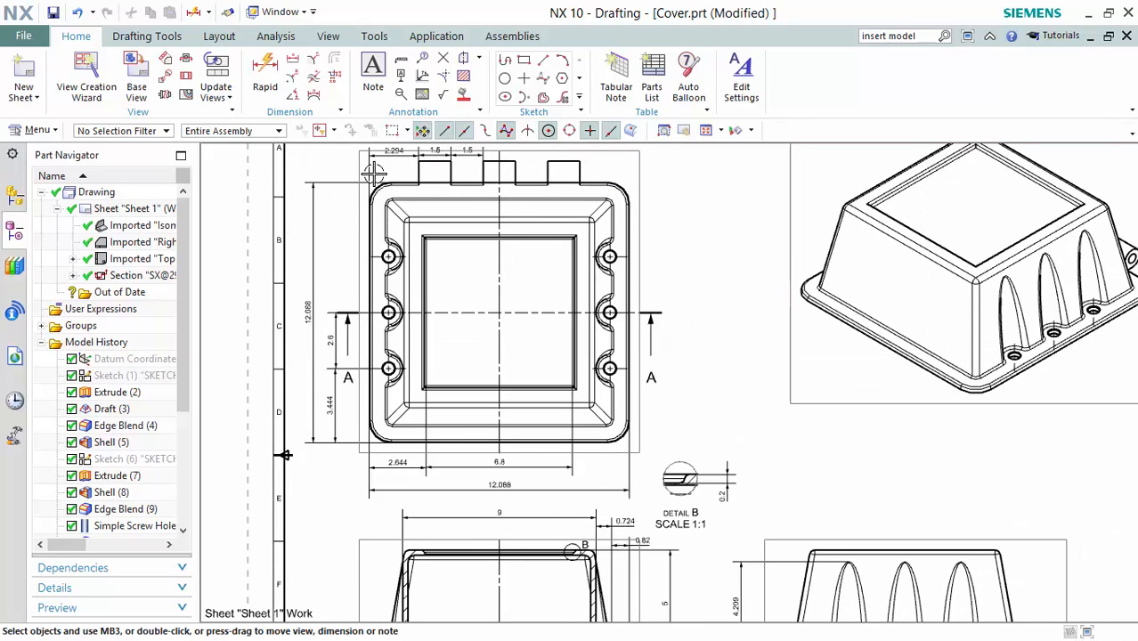
pyautogui.click(295, 80)
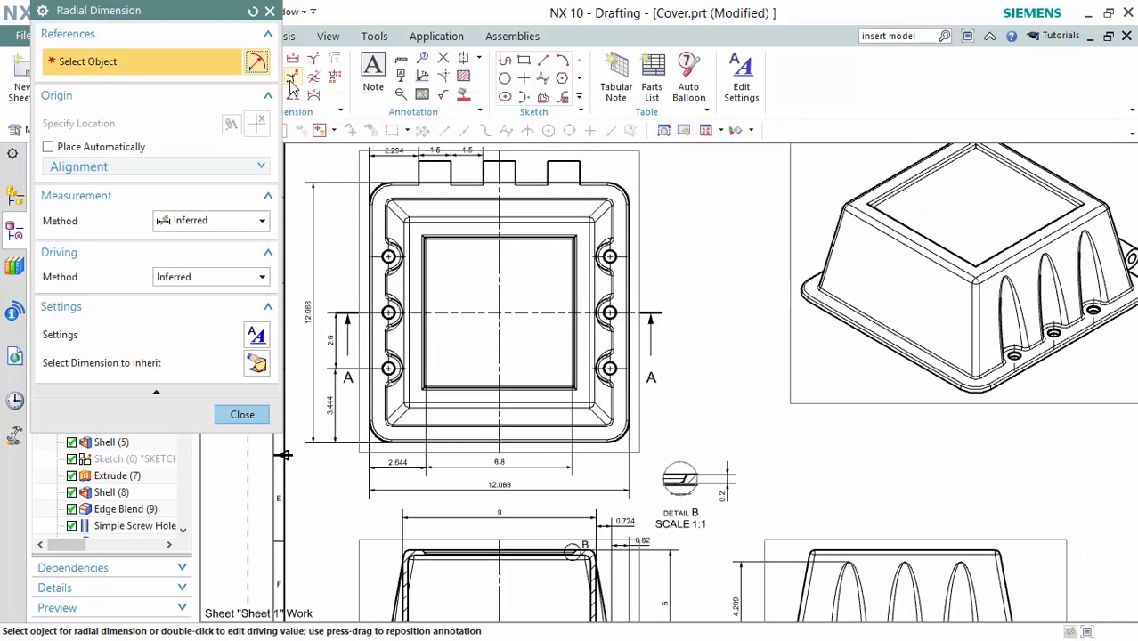
pyautogui.click(204, 222)
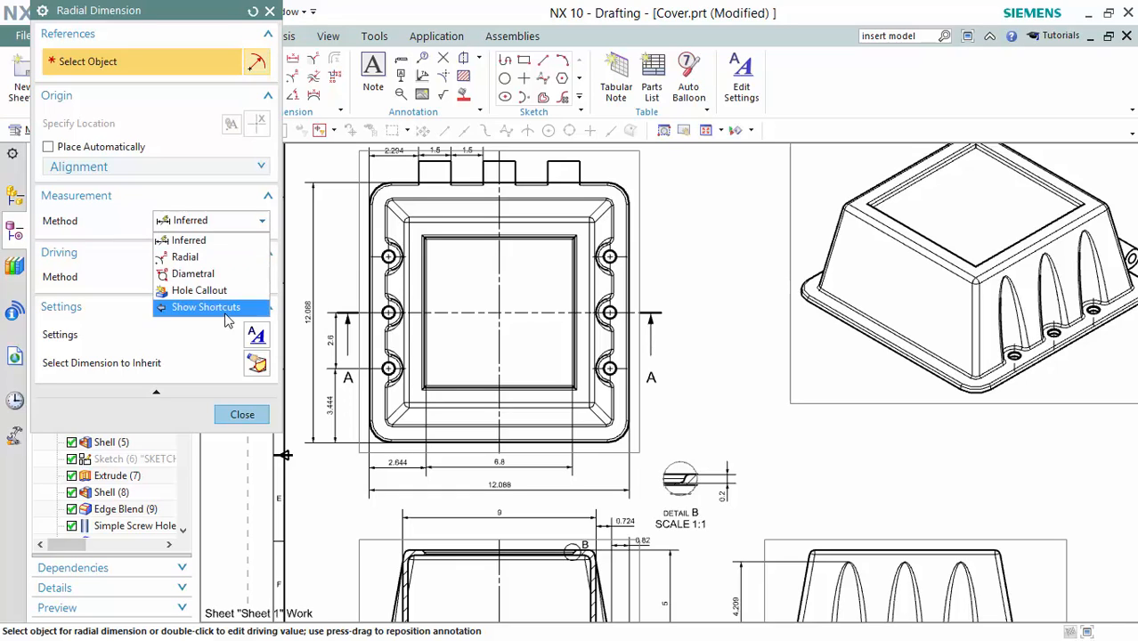
pyautogui.click(248, 226)
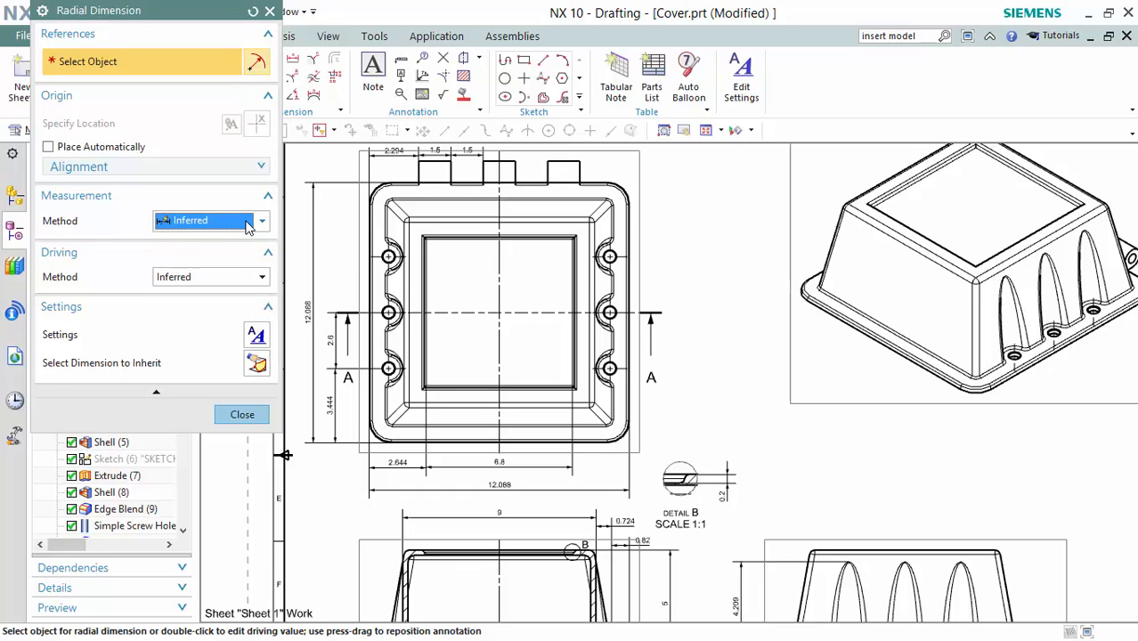
pyautogui.click(262, 419)
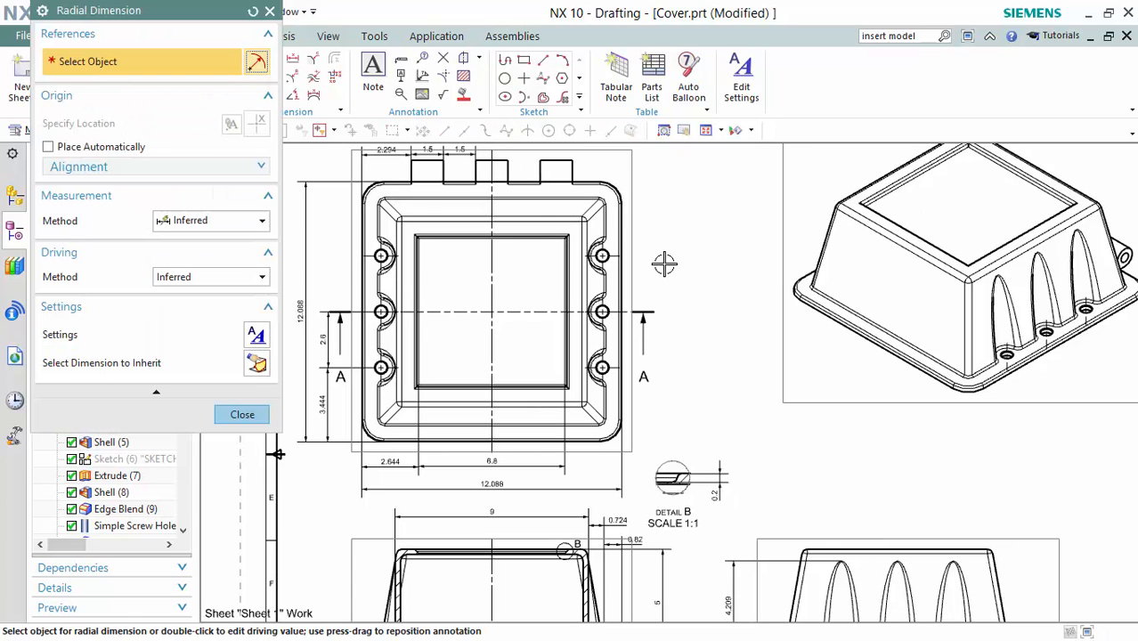
pyautogui.scroll(5, 665, 264)
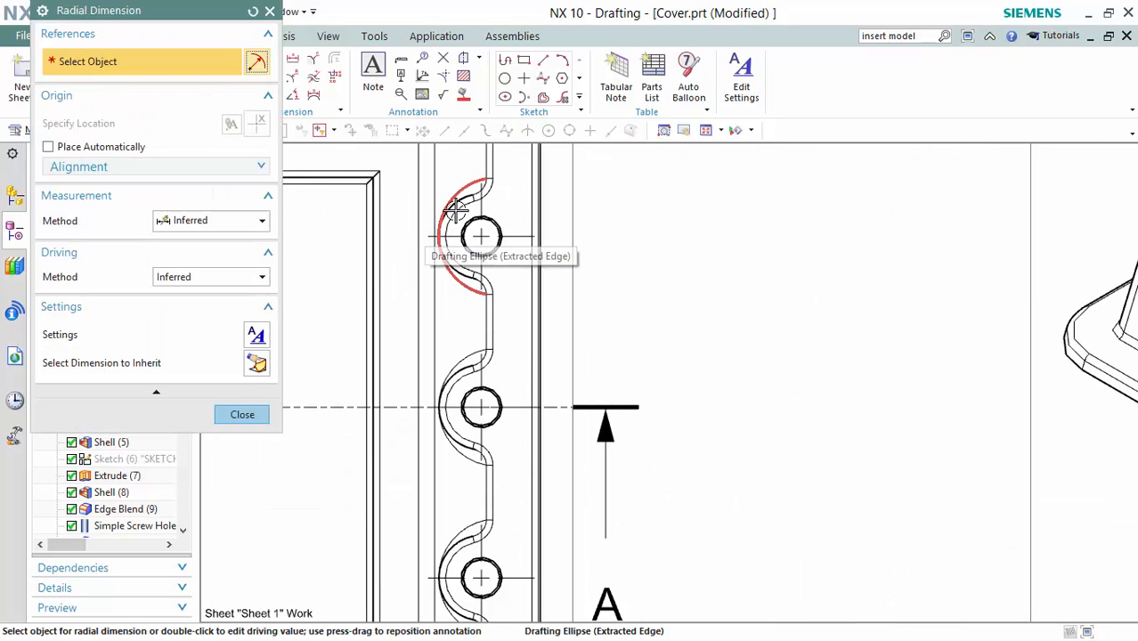
pyautogui.click(457, 207)
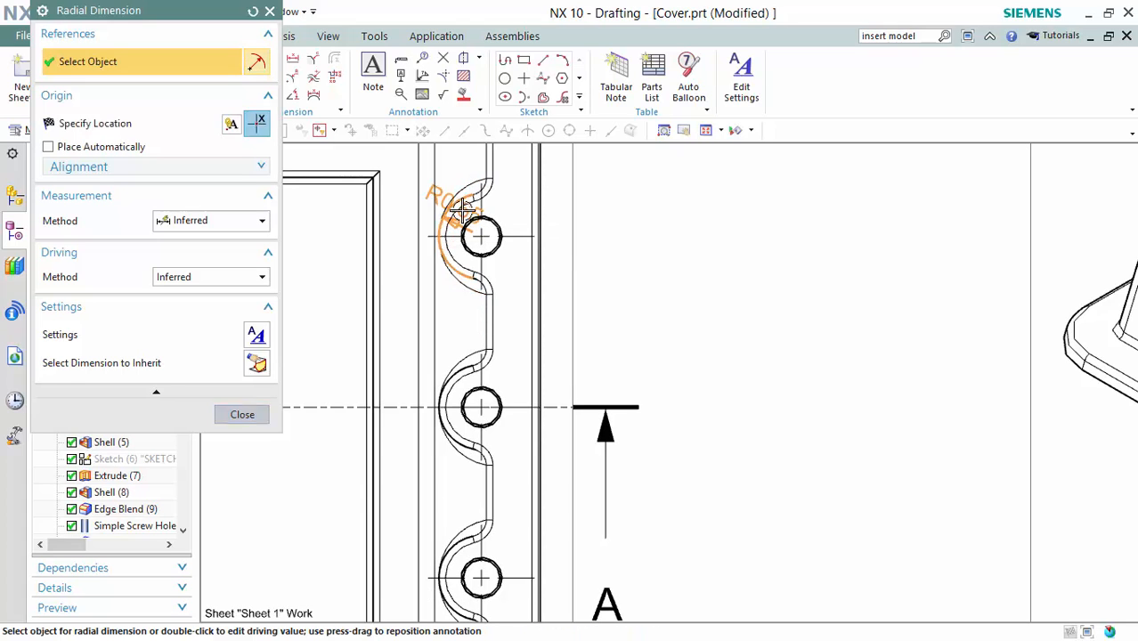
pyautogui.click(635, 221)
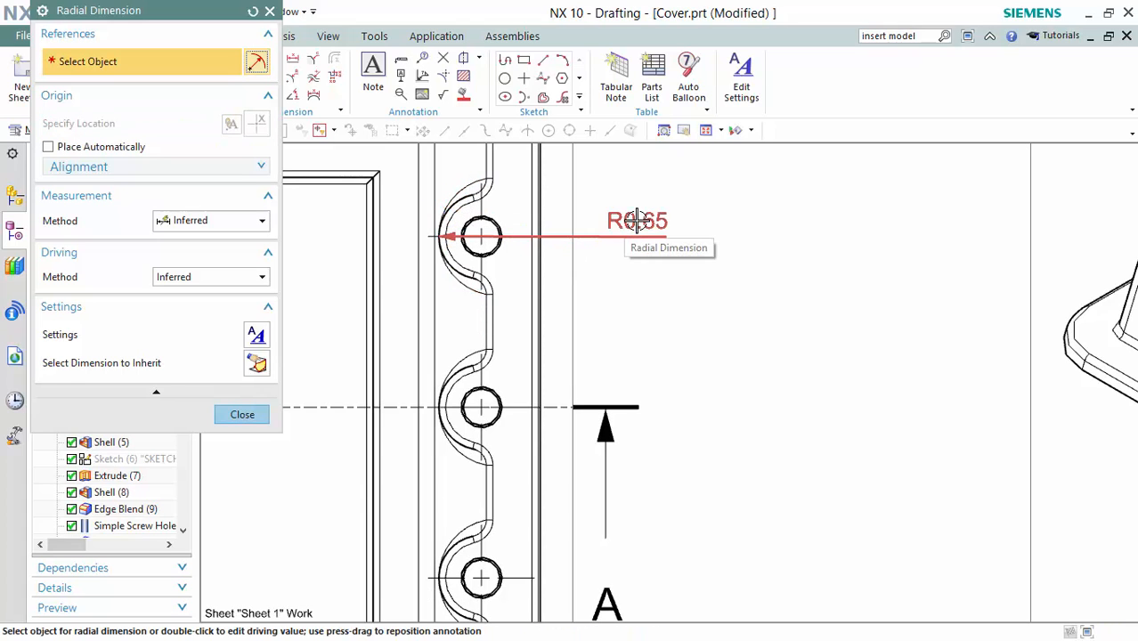
# Switch the radial dimension's measurement method to Hole Callout.
pyautogui.scroll(-3, 637, 220)
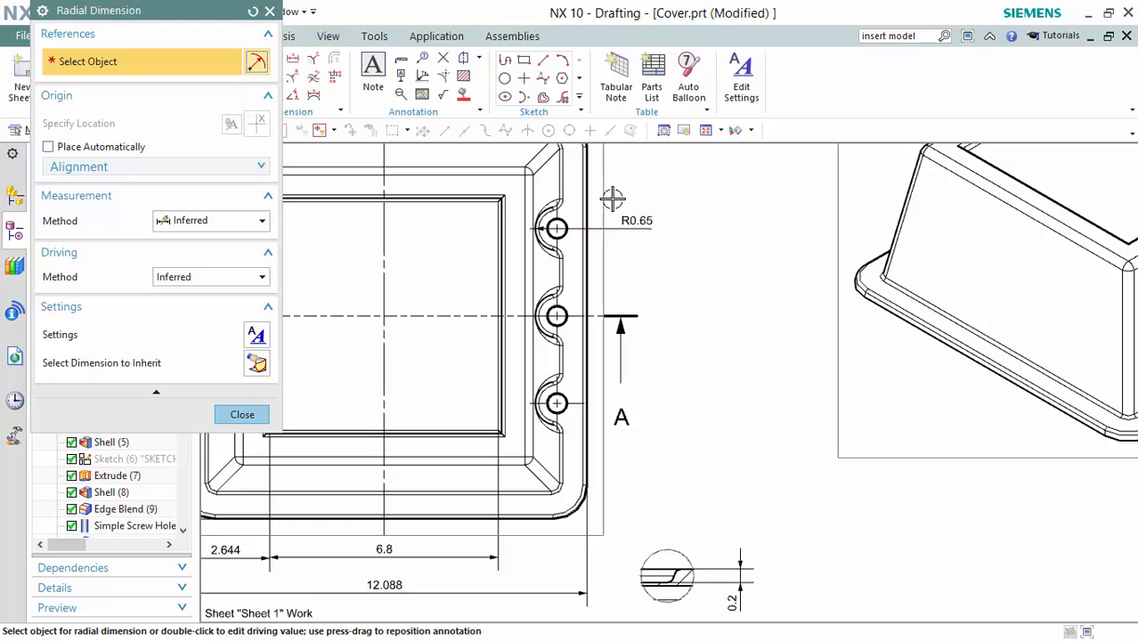
pyautogui.keyDown('shift'); pyautogui.moveTo(688, 276); pyautogui.dragTo(652, 232, button='middle'); pyautogui.keyUp('shift')
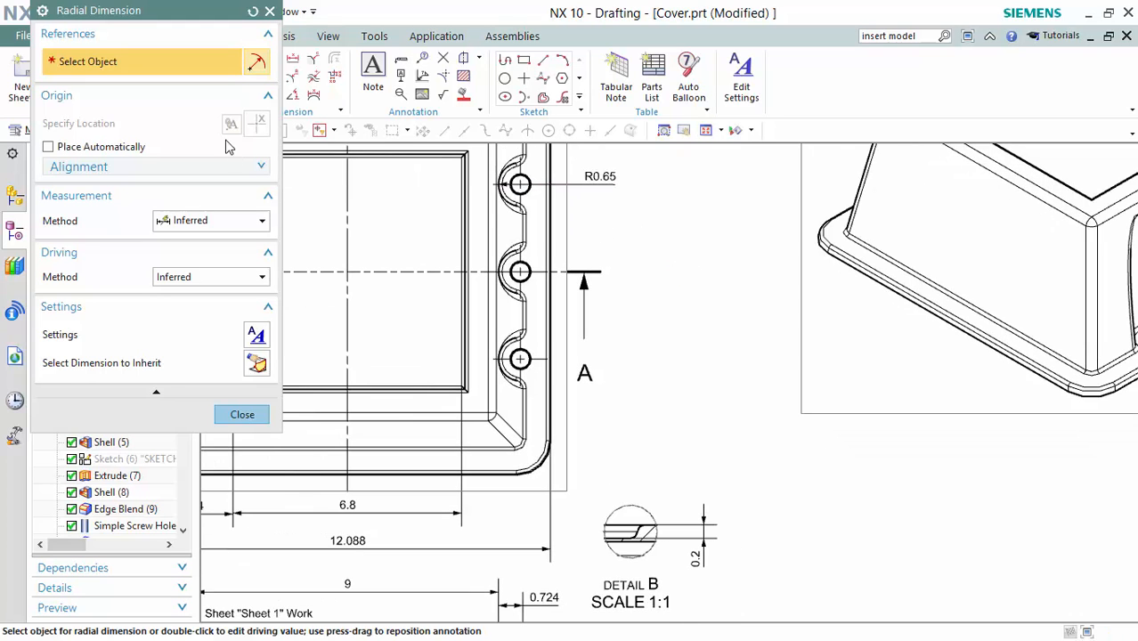
pyautogui.click(212, 225)
pyautogui.click(247, 290)
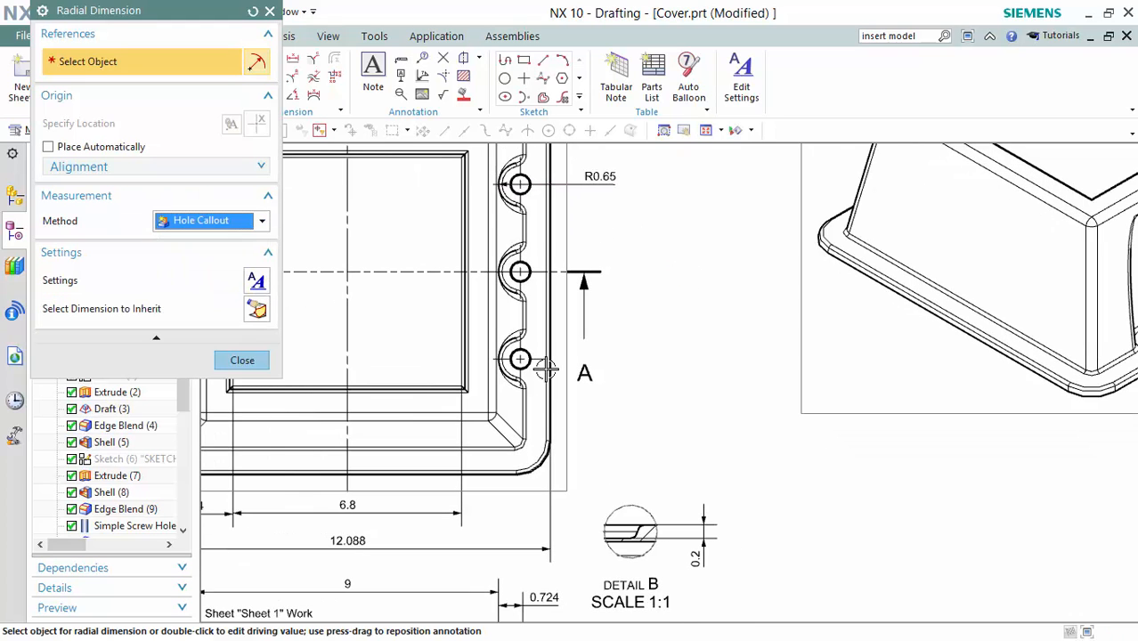
# Add a 1/2 - Ø 0.562 Normal THRU hole callout on the lower side hole and append X6.
pyautogui.scroll(3, 534, 370)
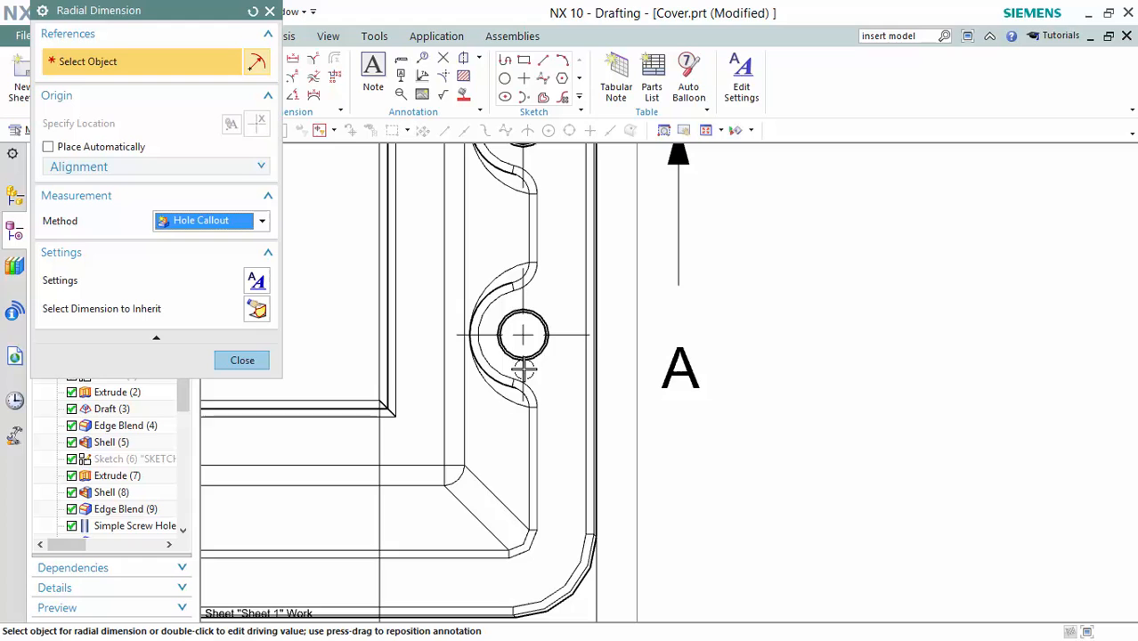
pyautogui.click(549, 315)
pyautogui.scroll(-3, 850, 322)
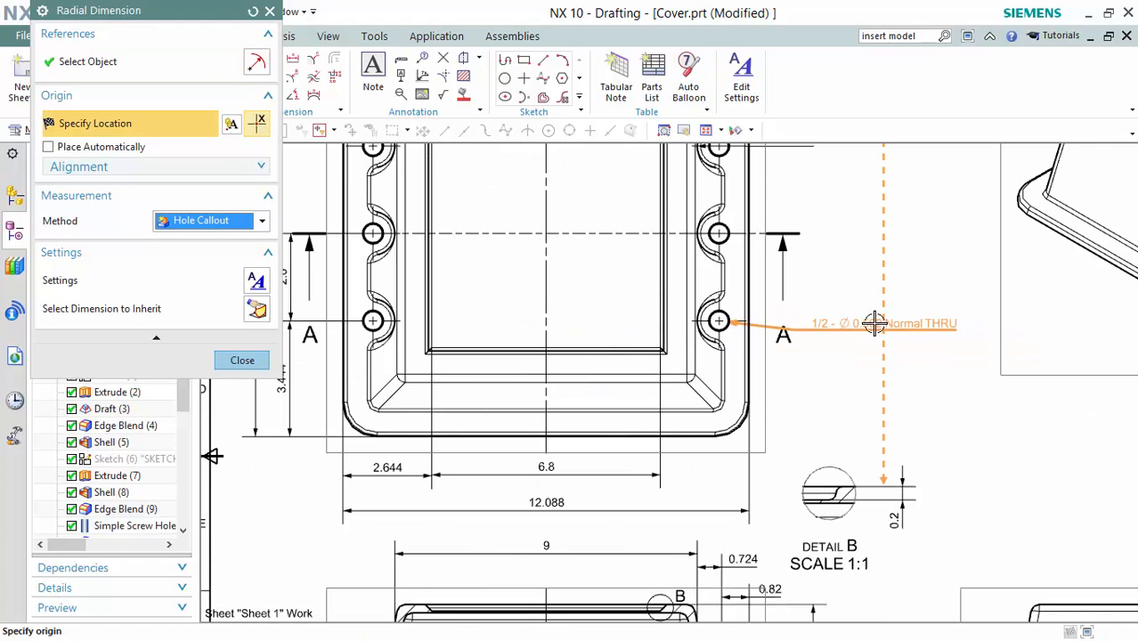
pyautogui.click(859, 314)
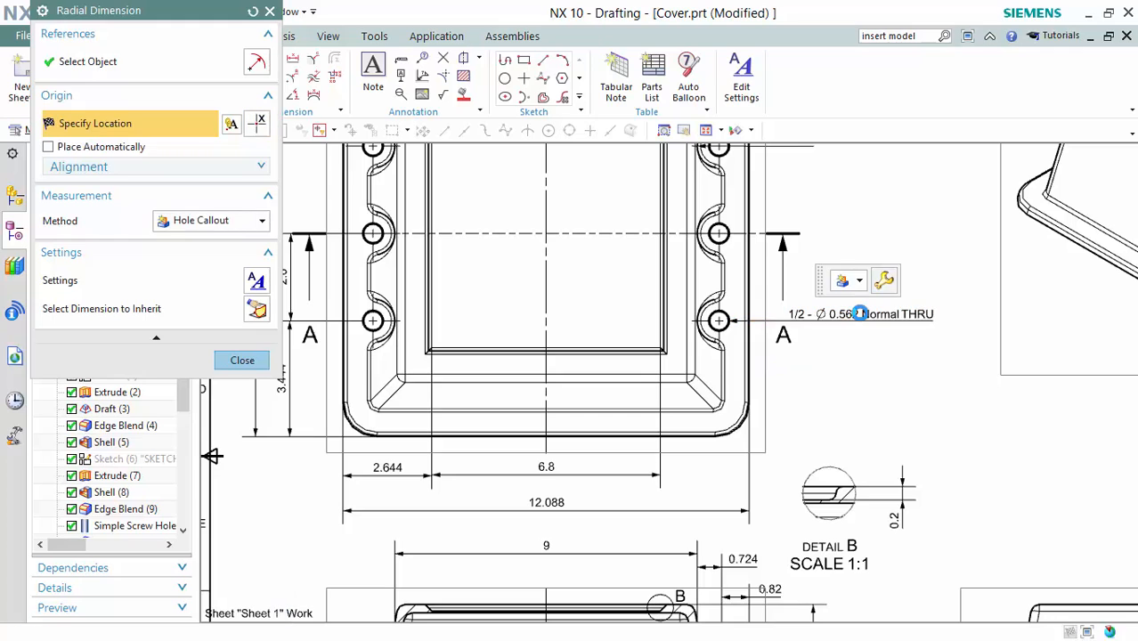
pyautogui.press('Escape')
pyautogui.doubleClick(831, 312)
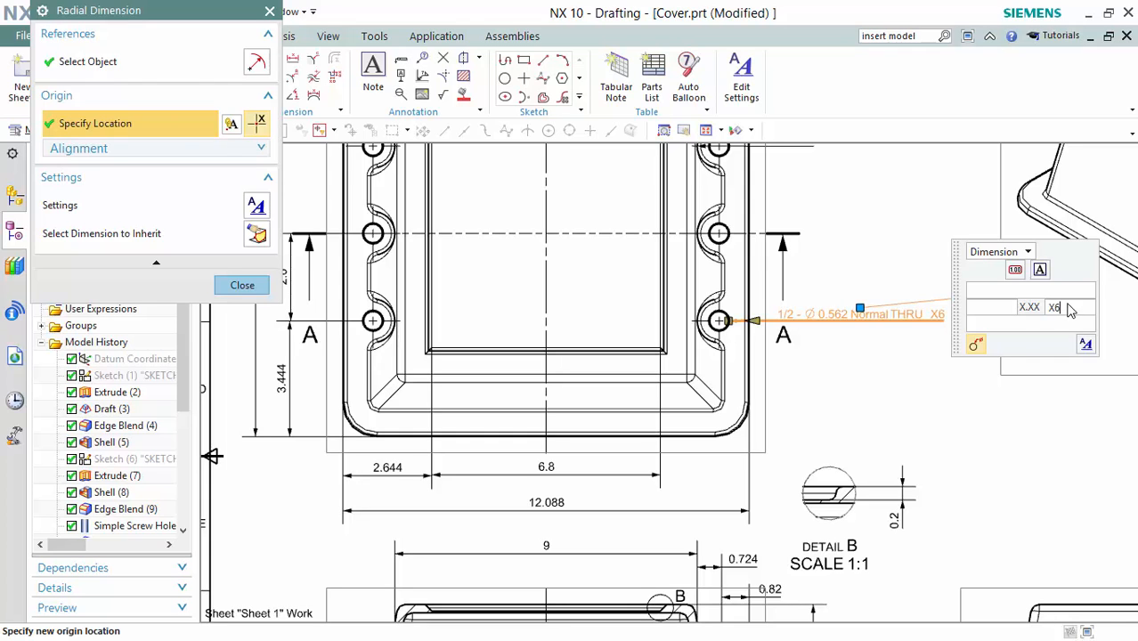
pyautogui.press('Escape')
# Edit the notch radius dimension so it reads R0.65 X6.
pyautogui.keyDown('shift'); pyautogui.moveTo(927, 236); pyautogui.dragTo(927, 320, button='middle'); pyautogui.keyUp('shift')
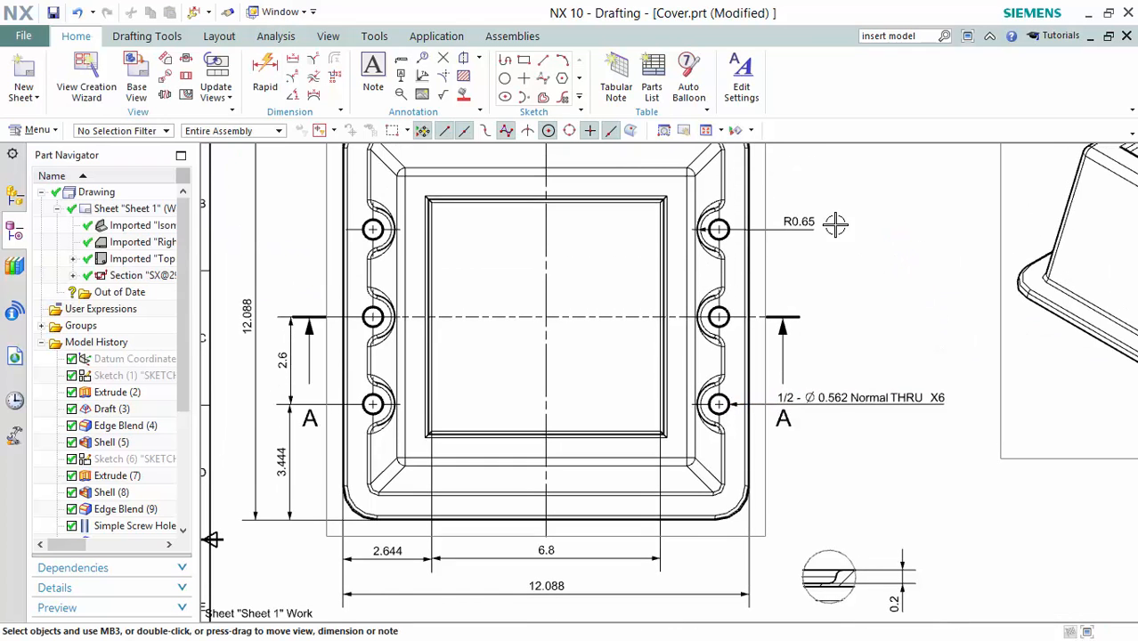
pyautogui.doubleClick(795, 223)
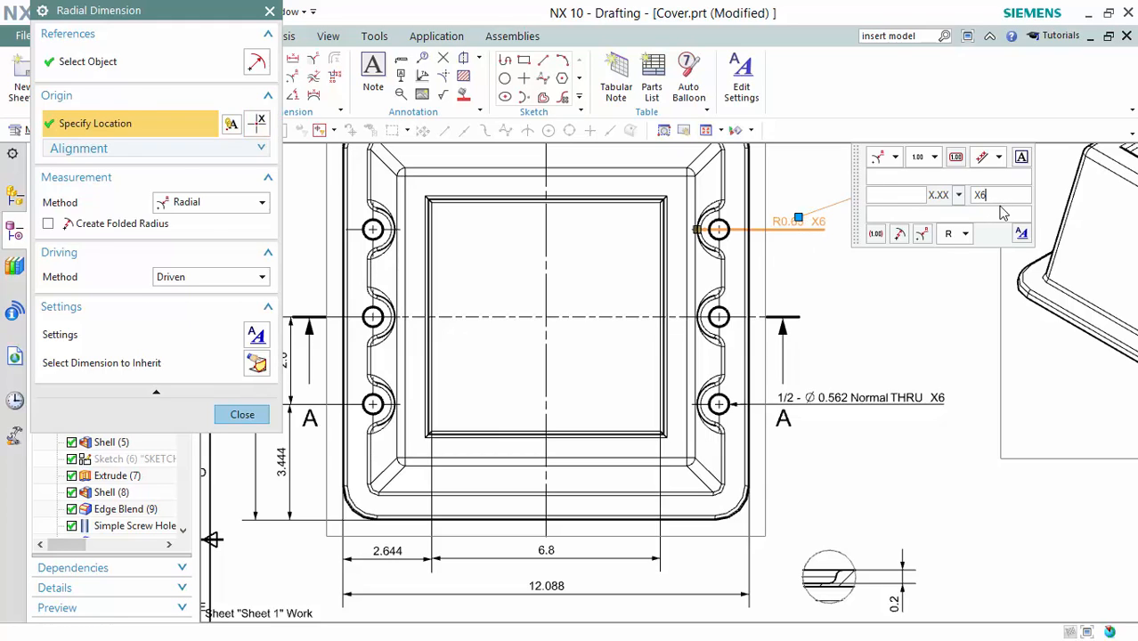
pyautogui.press('Escape')
pyautogui.keyDown('shift'); pyautogui.moveTo(929, 221); pyautogui.dragTo(935, 210, button='middle'); pyautogui.keyUp('shift')
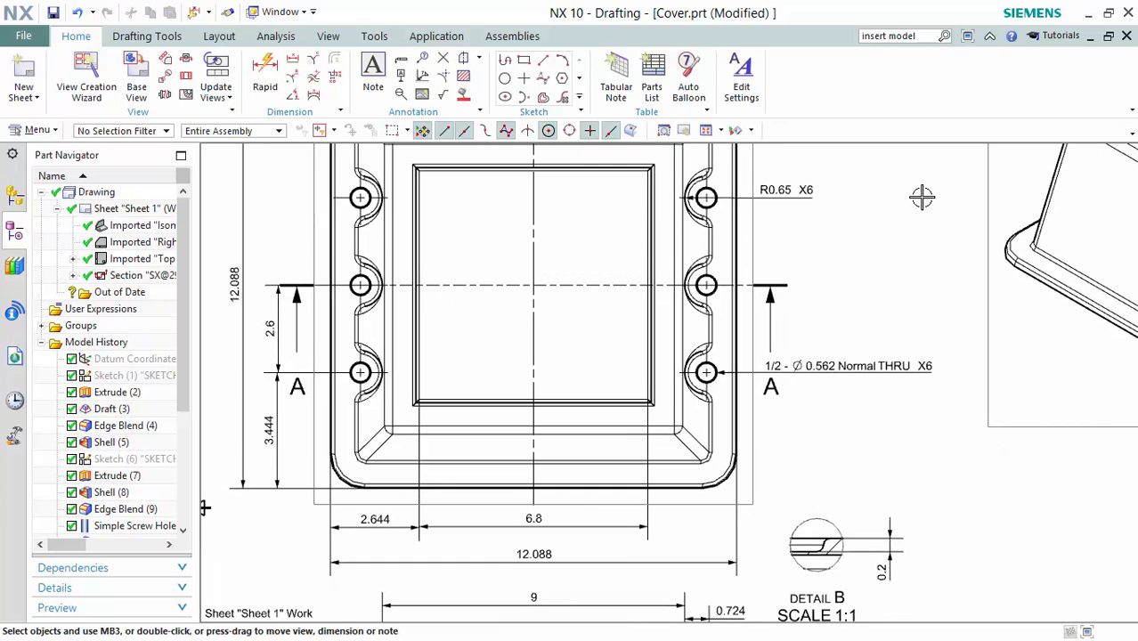
# Dimension the lower-right outer corner as R0.977 using the Inferred measurement method.
pyautogui.click(293, 76)
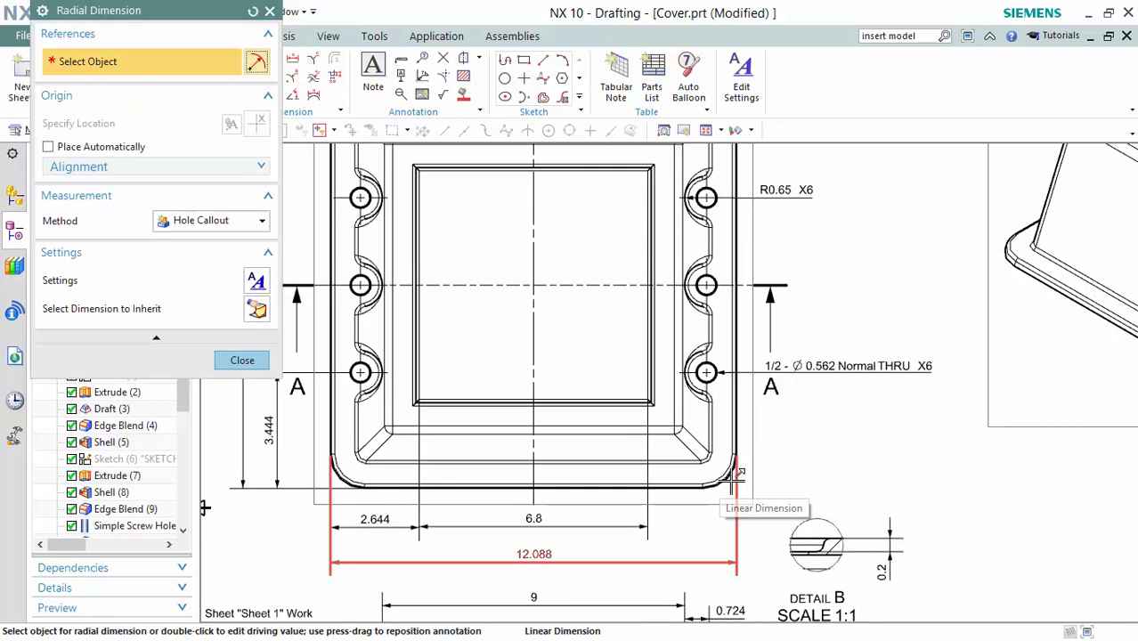
pyautogui.scroll(5, 731, 485)
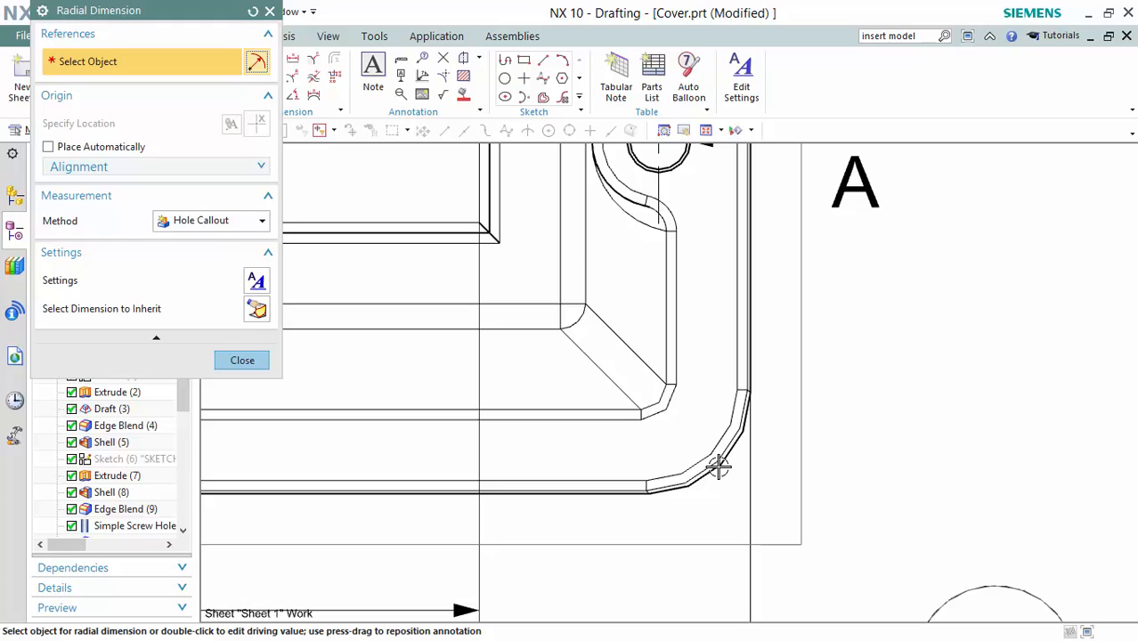
pyautogui.click(222, 222)
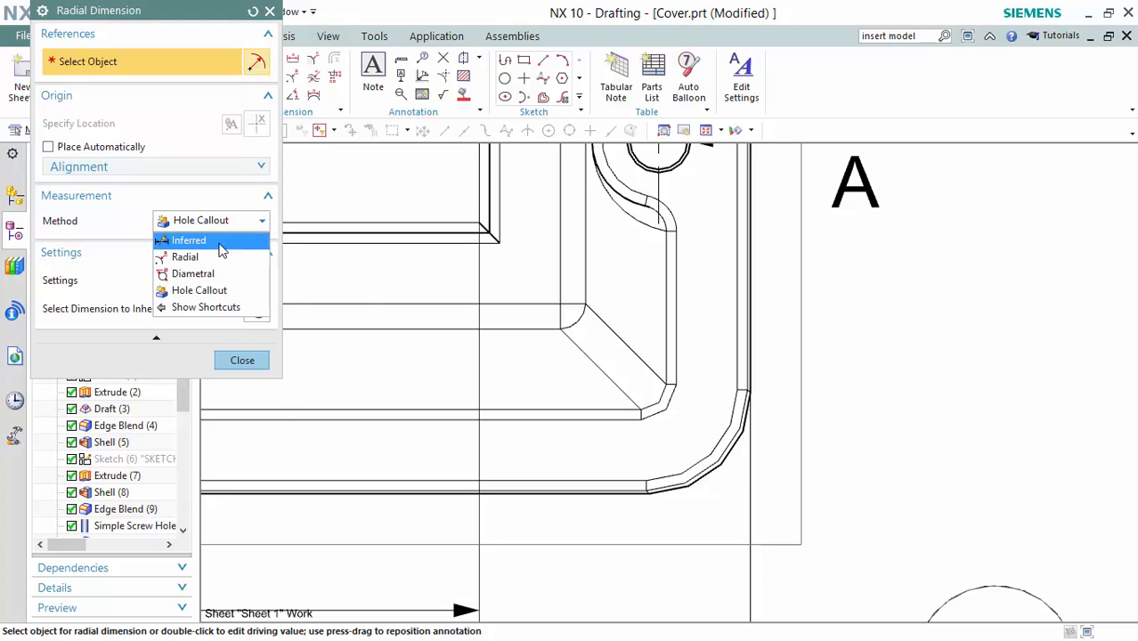
pyautogui.click(196, 236)
pyautogui.click(726, 456)
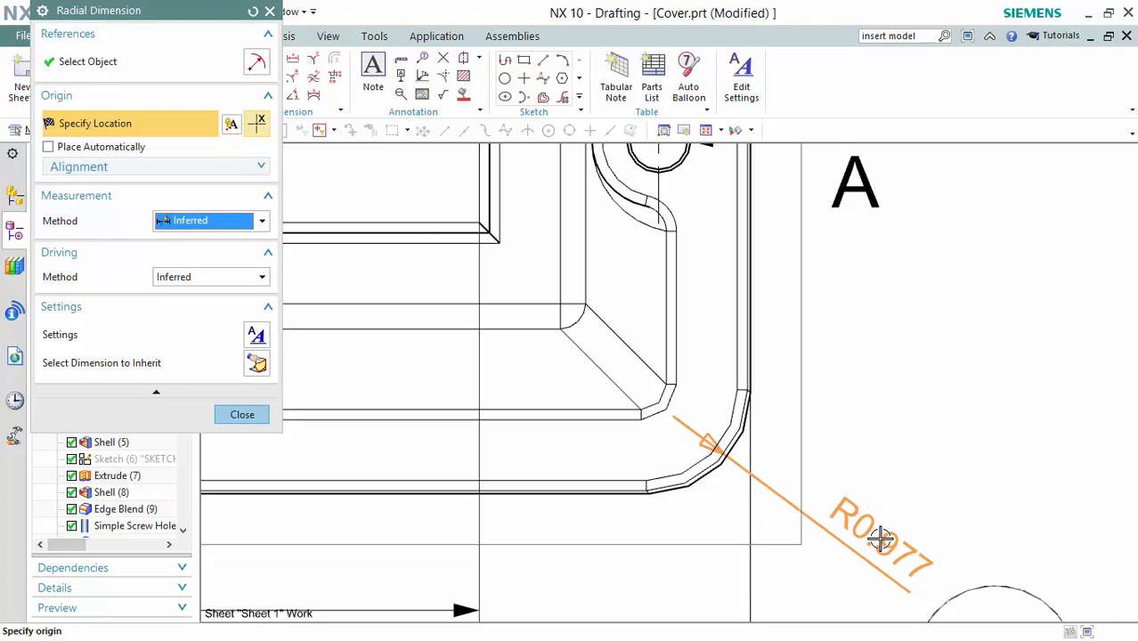
pyautogui.click(887, 539)
pyautogui.press('Escape')
pyautogui.scroll(-3, 880, 539)
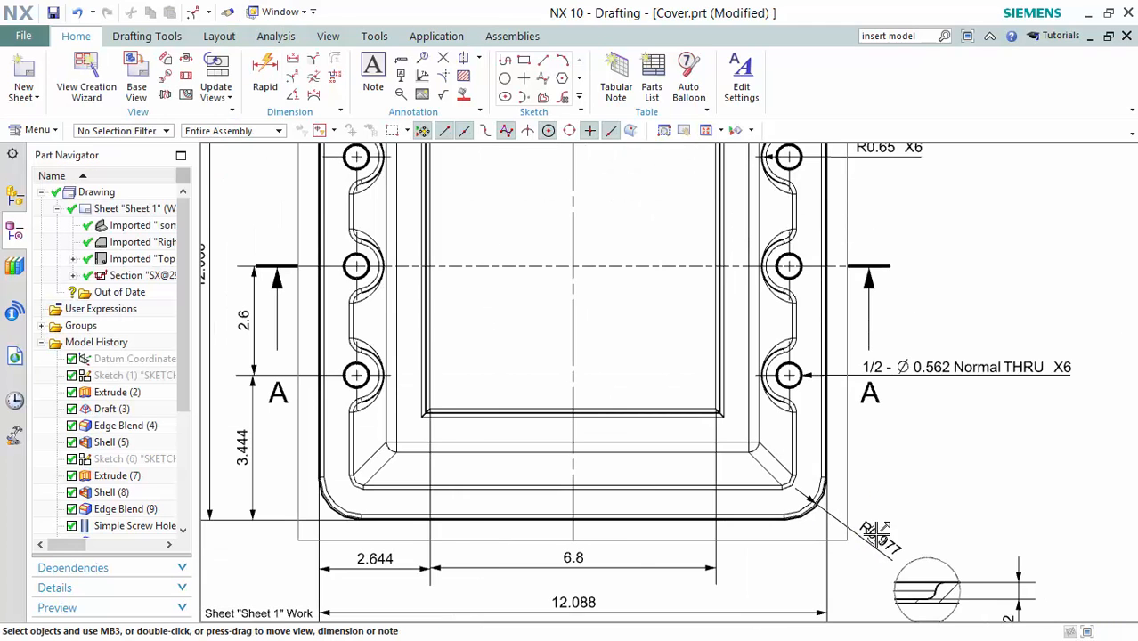
pyautogui.scroll(-1, 877, 534)
pyautogui.moveTo(904, 507)
pyautogui.mouseDown(button='middle')
pyautogui.moveTo(839, 394)
pyautogui.moveTo(882, 383)
pyautogui.mouseUp(button='middle')
# Place R0.25 radii on Section A-A's top-left outer fillet (above) and inner fillet (left).
pyautogui.scroll(-2, 874, 378)
pyautogui.moveTo(829, 439)
pyautogui.mouseDown(button='middle')
pyautogui.moveTo(796, 378)
pyautogui.moveTo(803, 367)
pyautogui.mouseUp(button='middle')
pyautogui.press('F4')
pyautogui.scroll(4, 580, 429)
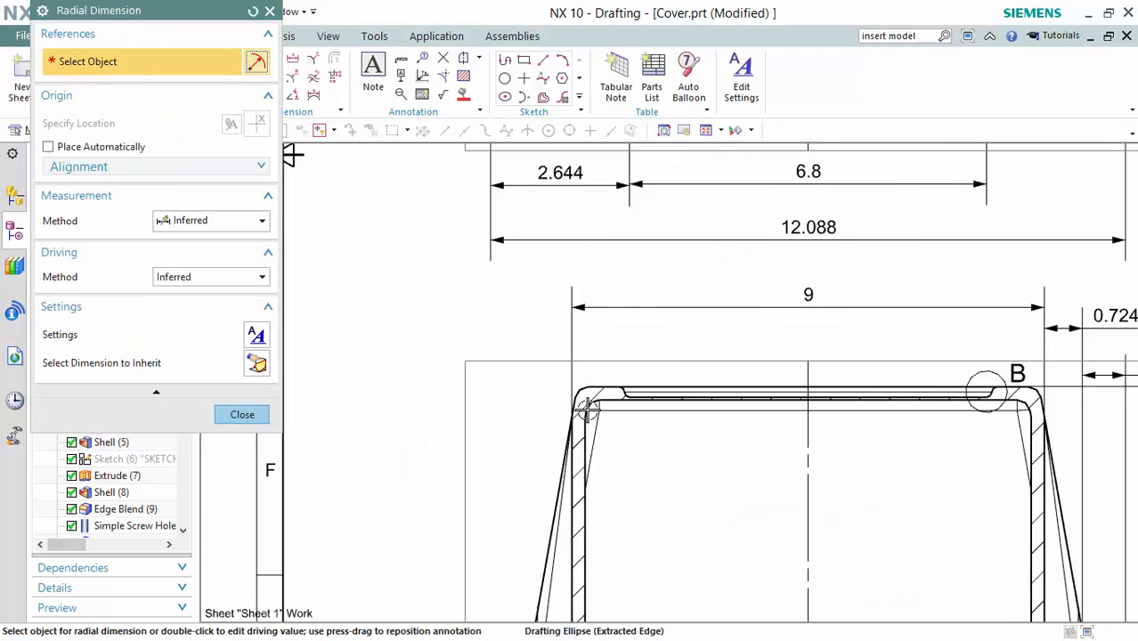
pyautogui.click(587, 405)
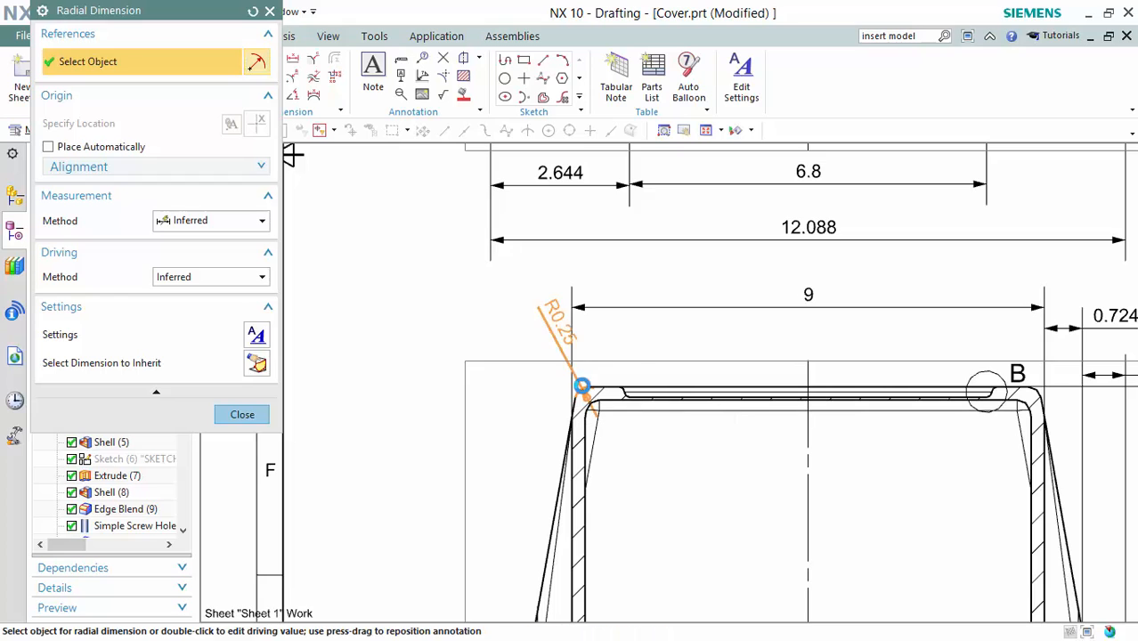
pyautogui.click(501, 324)
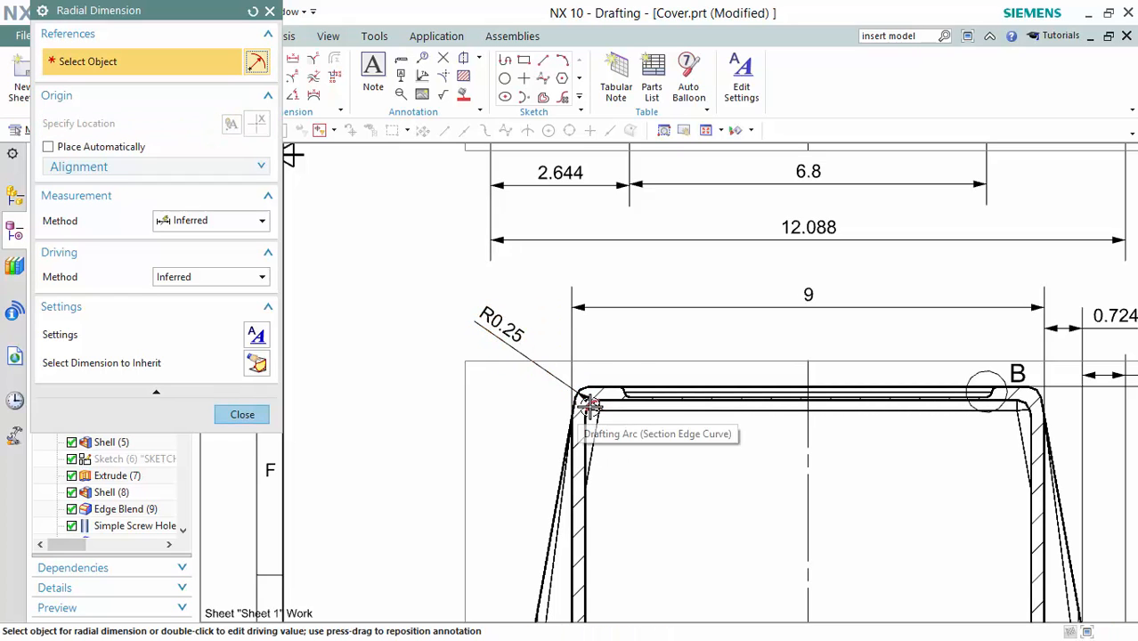
pyautogui.click(590, 407)
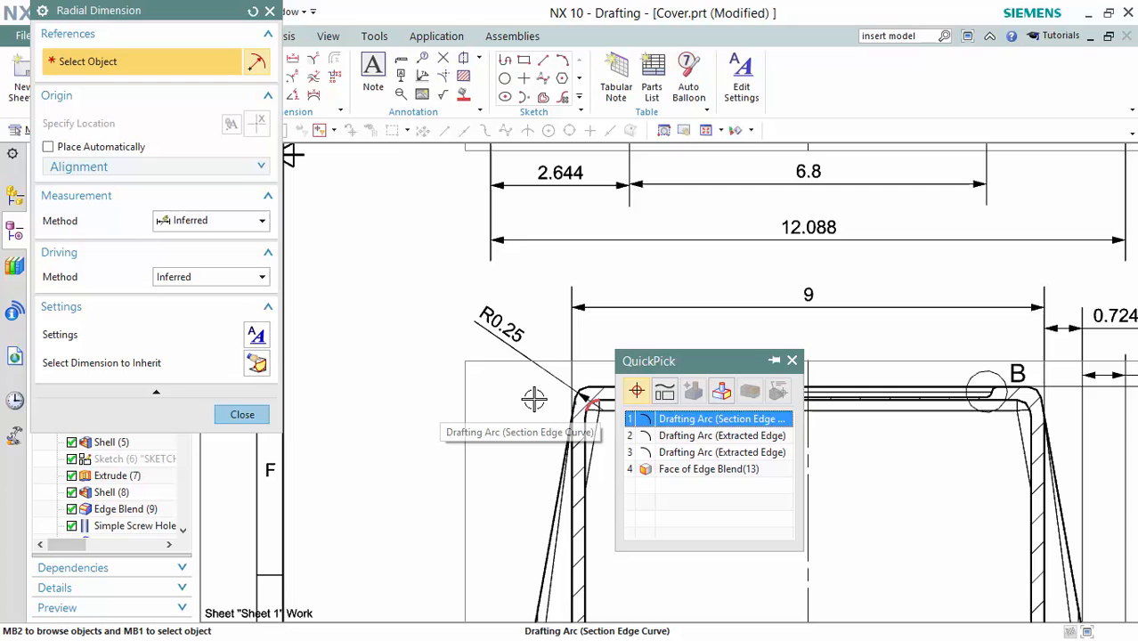
pyautogui.click(709, 420)
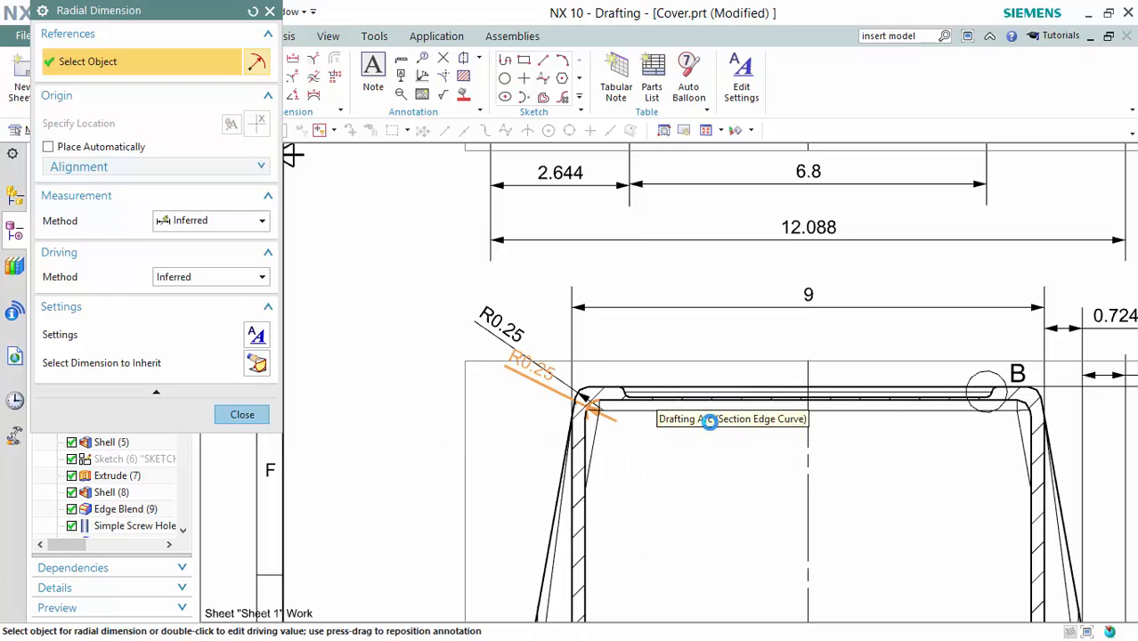
pyautogui.click(479, 403)
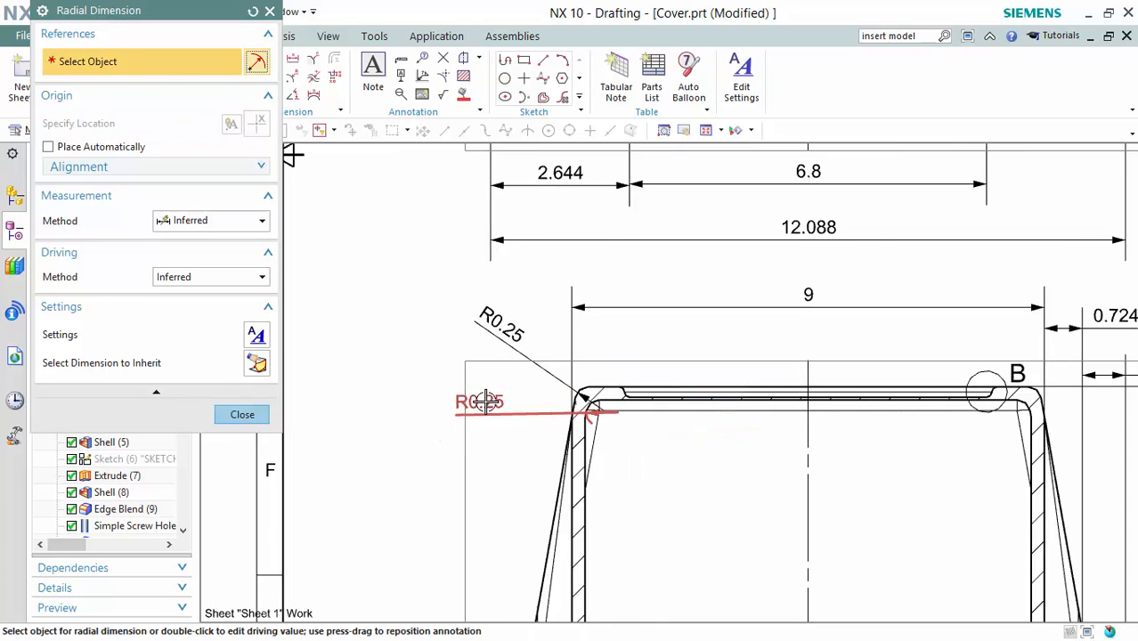
pyautogui.middleClick(481, 403)
pyautogui.scroll(-2, 481, 402)
pyautogui.scroll(-2, 481, 402)
pyautogui.keyDown('shift'); pyautogui.moveTo(953, 362); pyautogui.dragTo(744, 371, button='middle'); pyautogui.keyUp('shift')
pyautogui.scroll(6, 686, 316)
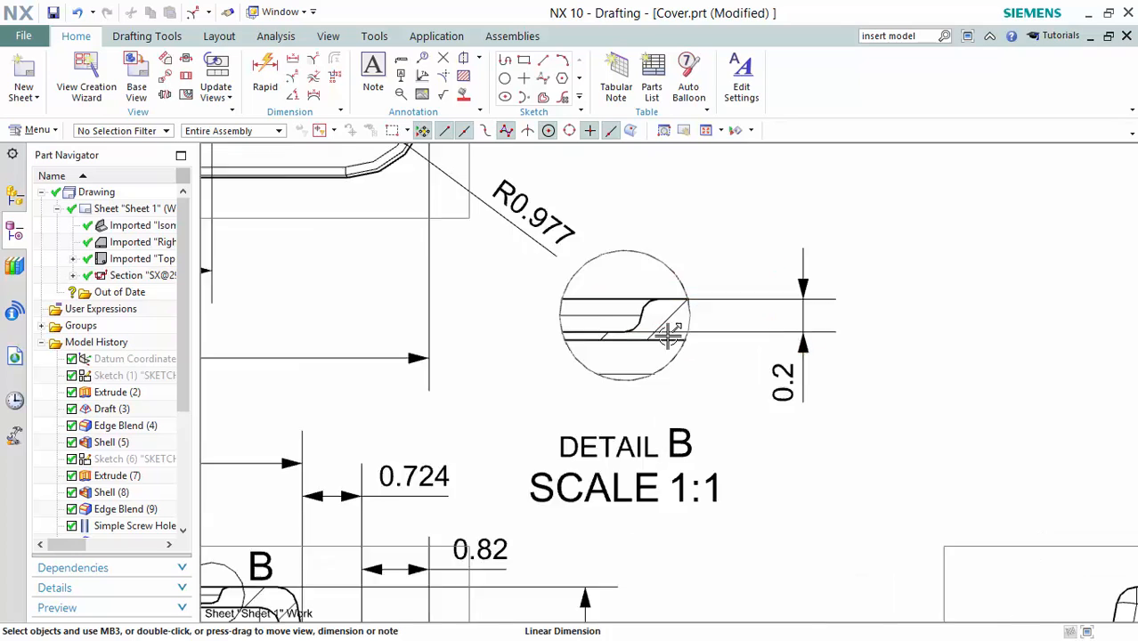
# Dimension both lip fillets in Detail B as R0.1, then pan to the side view.
pyautogui.press('r')
pyautogui.click(638, 289)
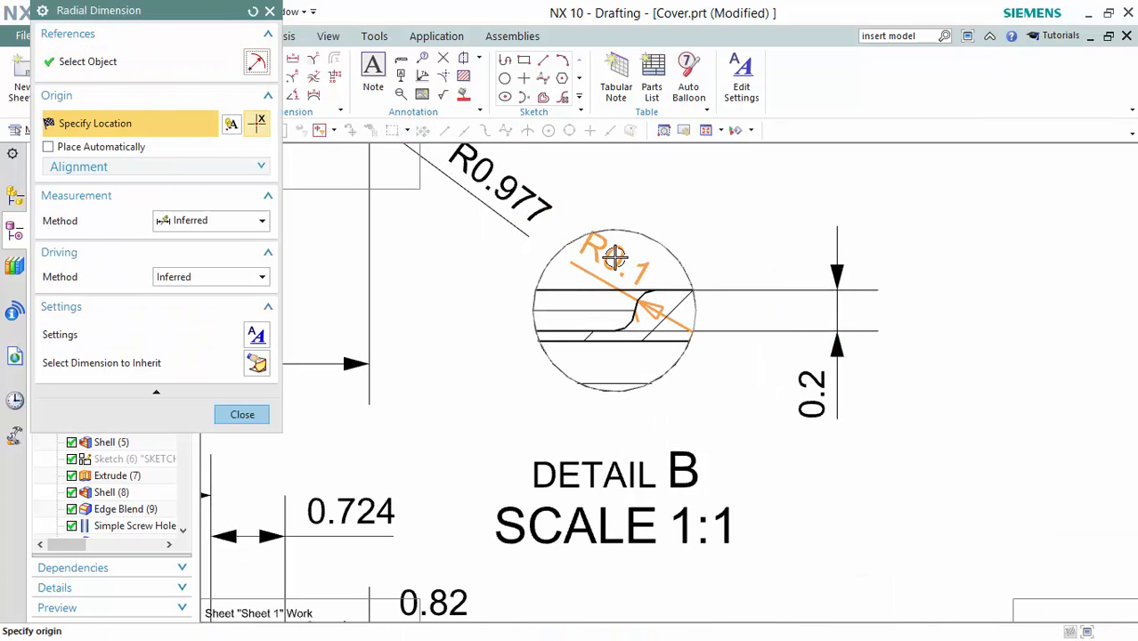
pyautogui.keyDown('shift'); pyautogui.moveTo(593, 170); pyautogui.dragTo(683, 250, button='middle'); pyautogui.keyUp('shift')
pyautogui.scroll(-2, 679, 245)
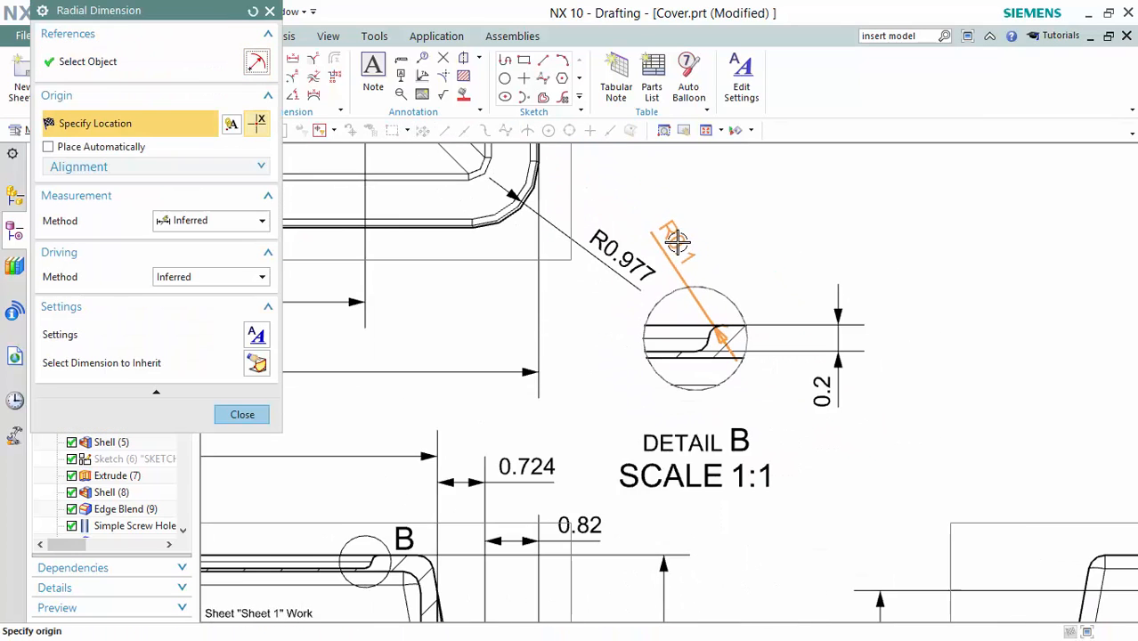
pyautogui.click(676, 260)
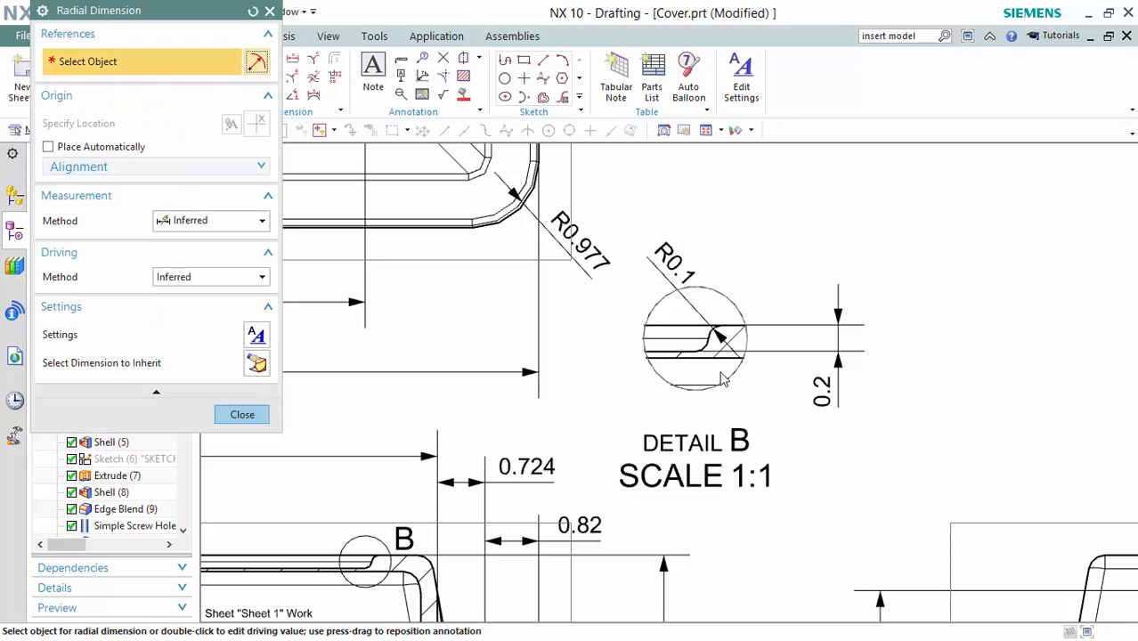
pyautogui.click(705, 344)
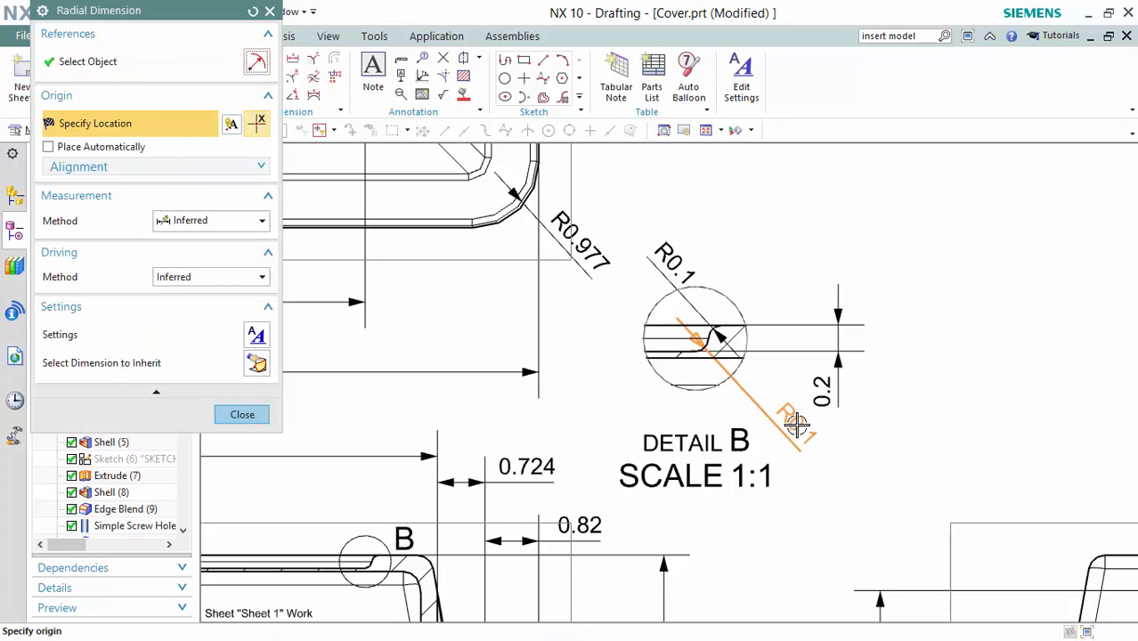
pyautogui.click(793, 421)
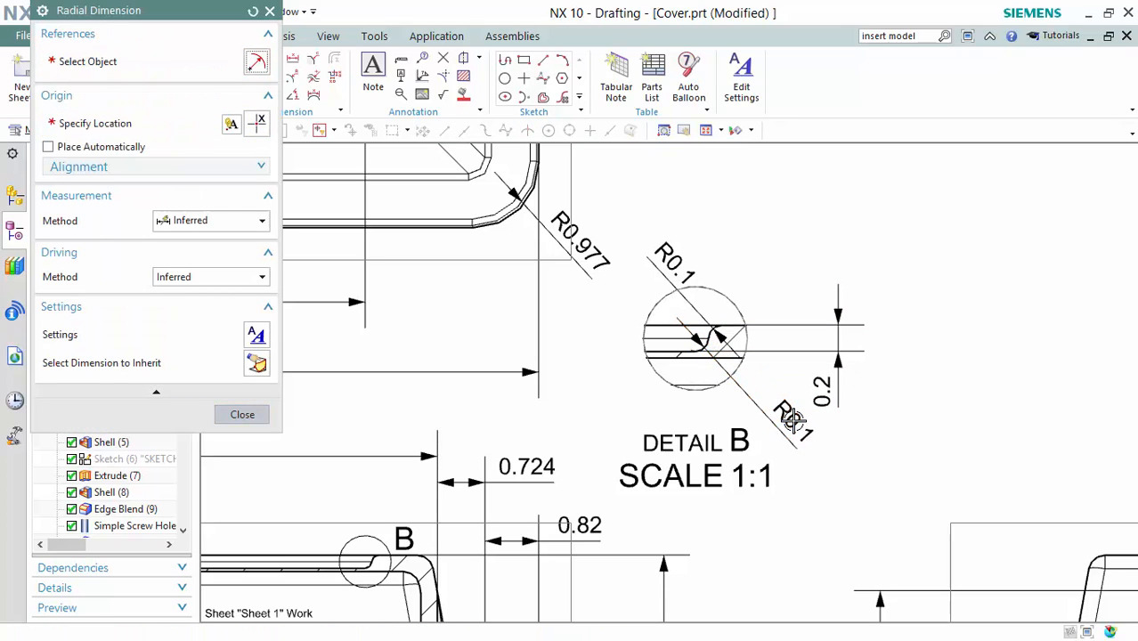
pyautogui.press('Escape')
pyautogui.scroll(-4, 837, 413)
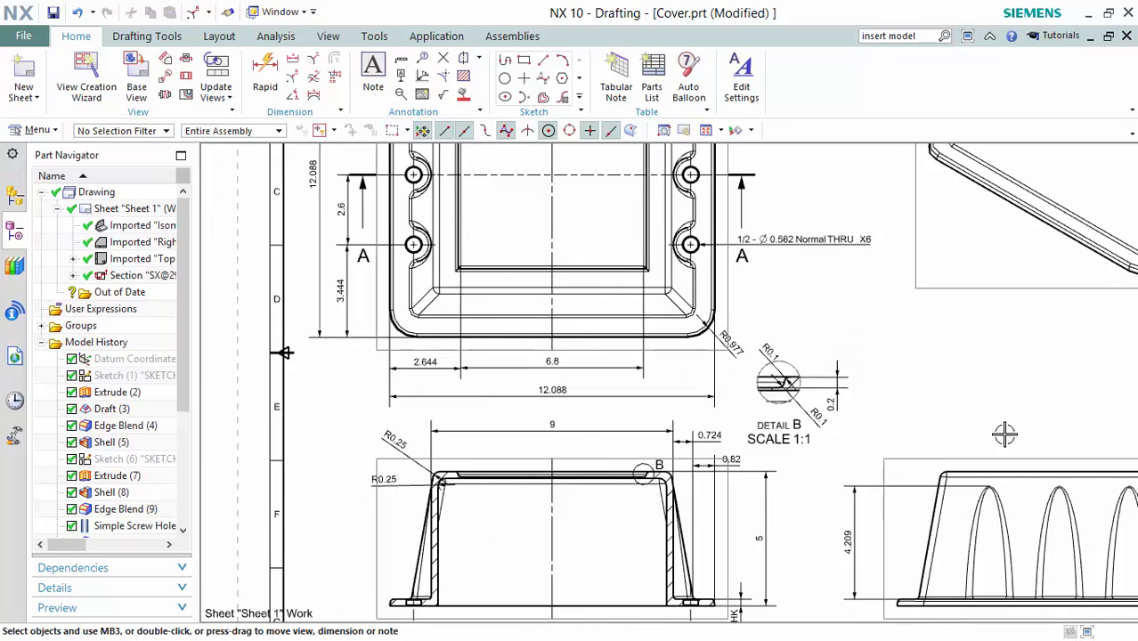
pyautogui.moveTo(1005, 433)
pyautogui.mouseDown(button='middle')
pyautogui.moveTo(771, 251)
pyautogui.moveTo(802, 280)
pyautogui.moveTo(771, 262)
pyautogui.moveTo(761, 318)
pyautogui.mouseUp(button='middle')
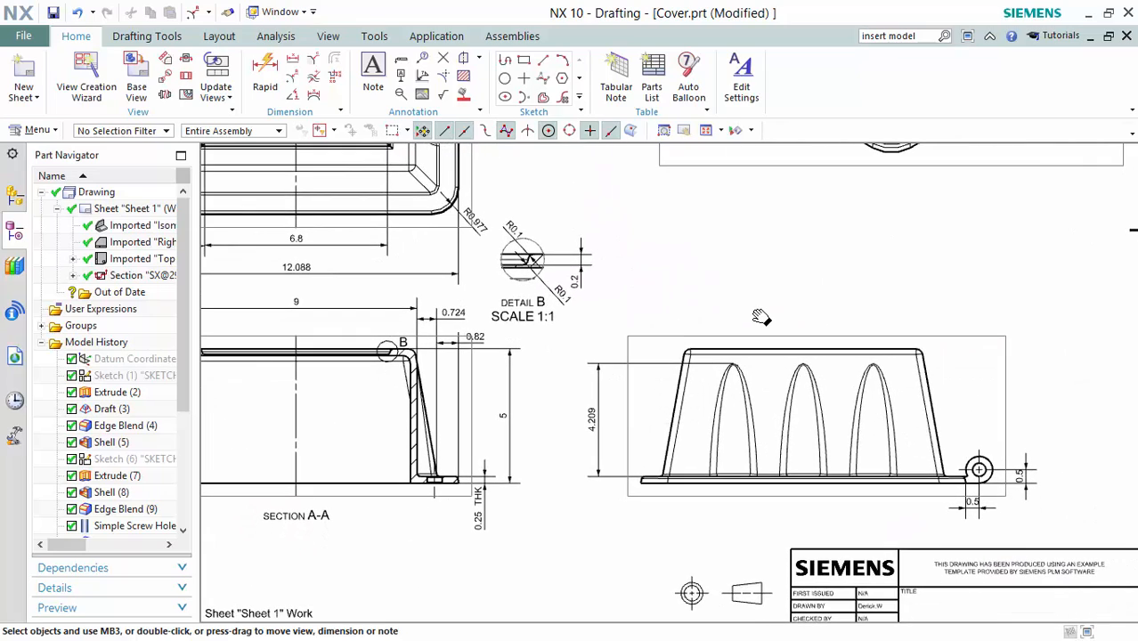
# Dimension the fillet at the slanted wall's base as R0.1, label above-left.
pyautogui.scroll(5, 647, 450)
pyautogui.press('F4')
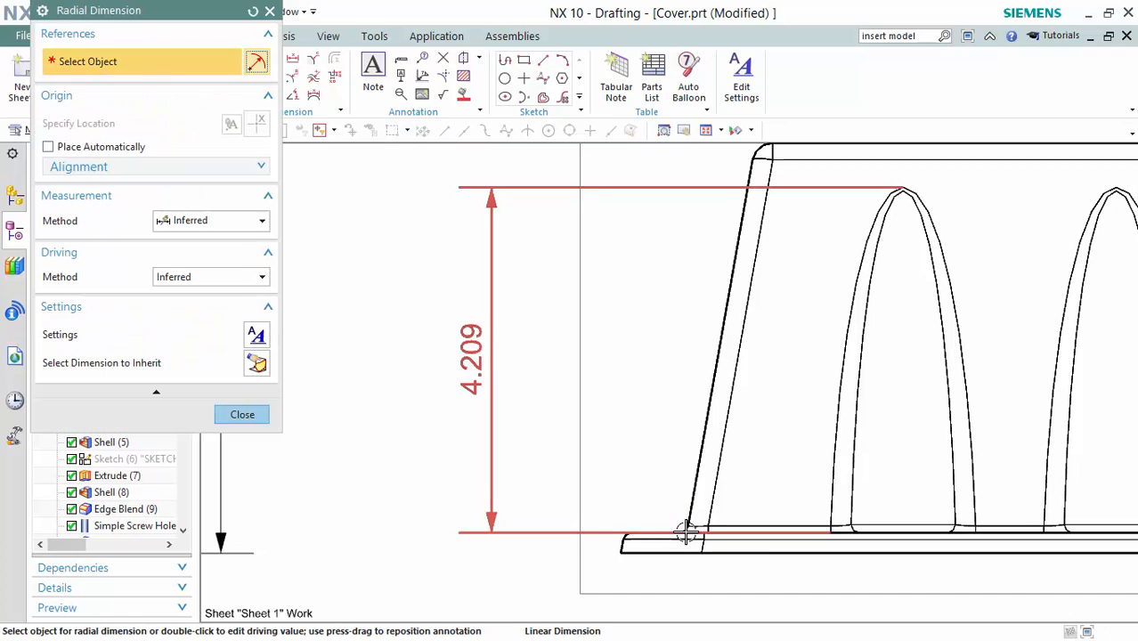
pyautogui.scroll(4, 684, 527)
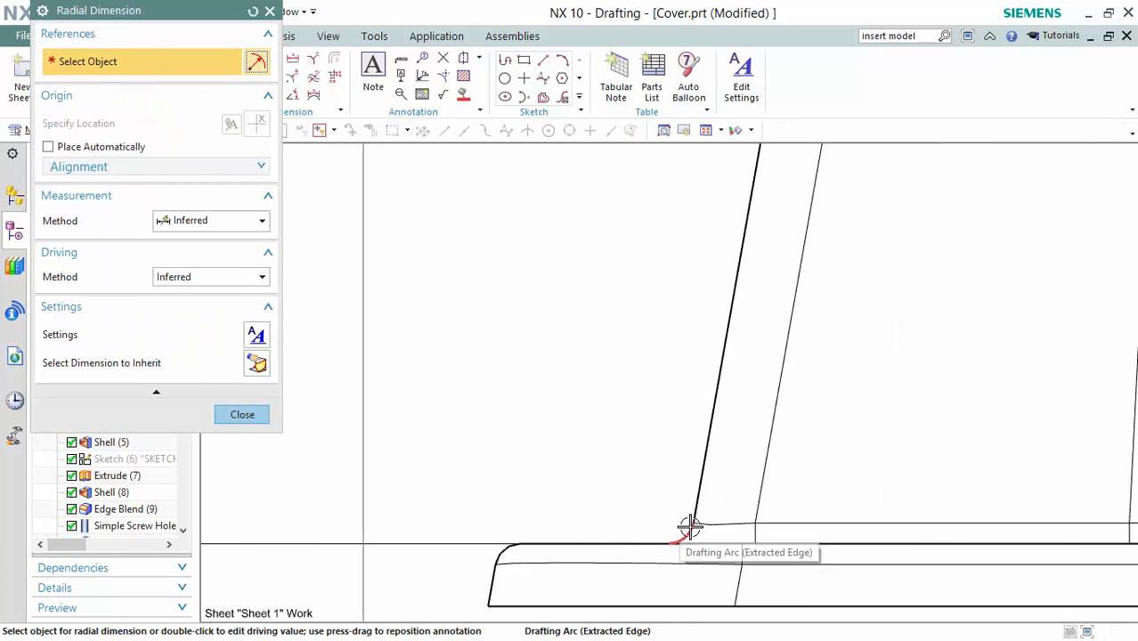
pyautogui.click(685, 531)
pyautogui.click(452, 233)
pyautogui.scroll(-4, 455, 240)
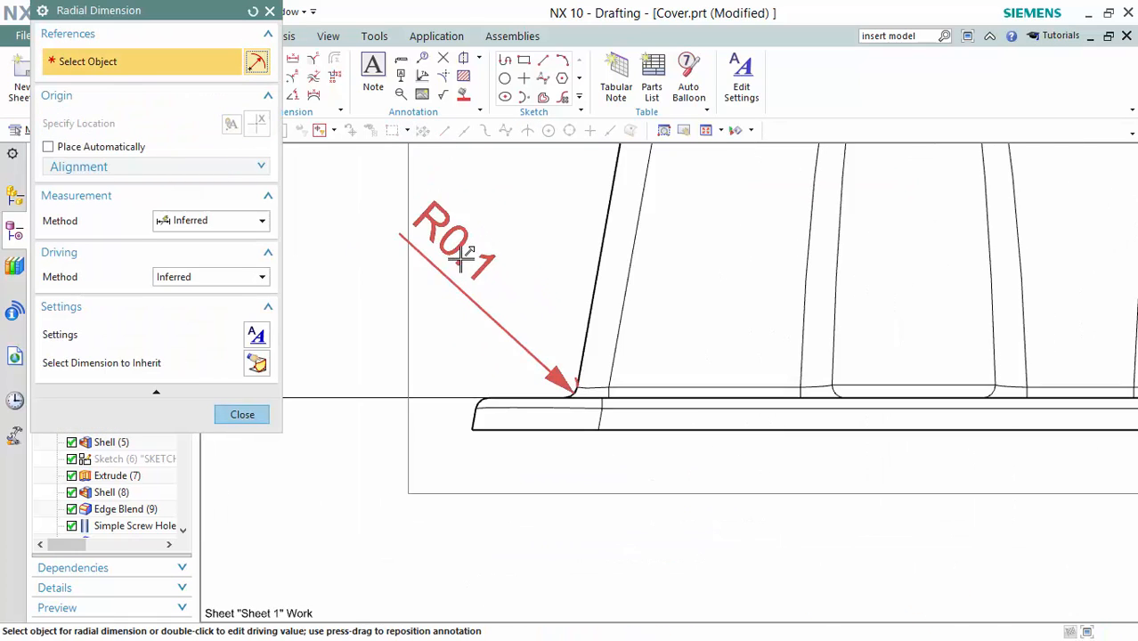
pyautogui.moveTo(452, 400); pyautogui.dragTo(560, 467, button='middle')
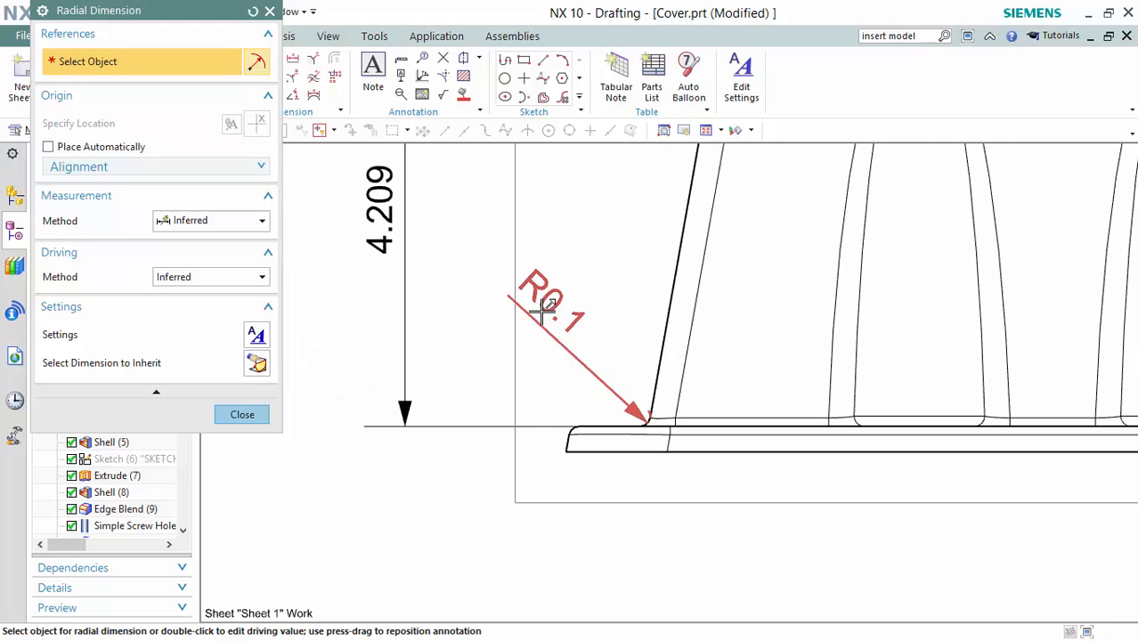
pyautogui.moveTo(545, 307); pyautogui.dragTo(472, 265)
pyautogui.press('Escape')
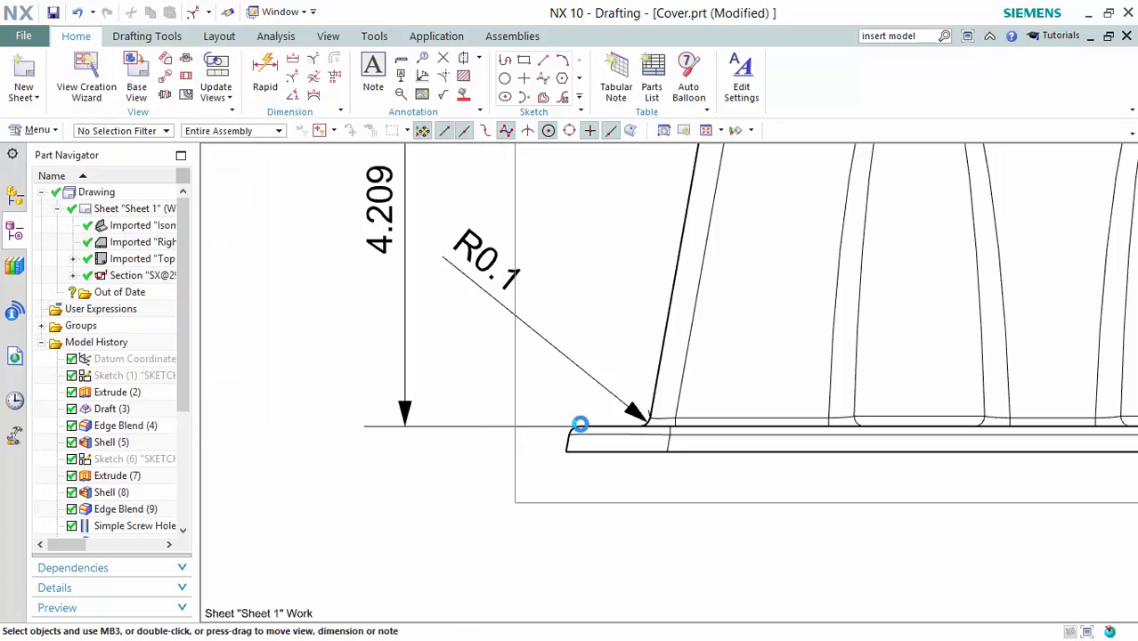
# Add a second R0.1 radius on the flange's rounded corner, placed below the flange.
pyautogui.scroll(6, 571, 430)
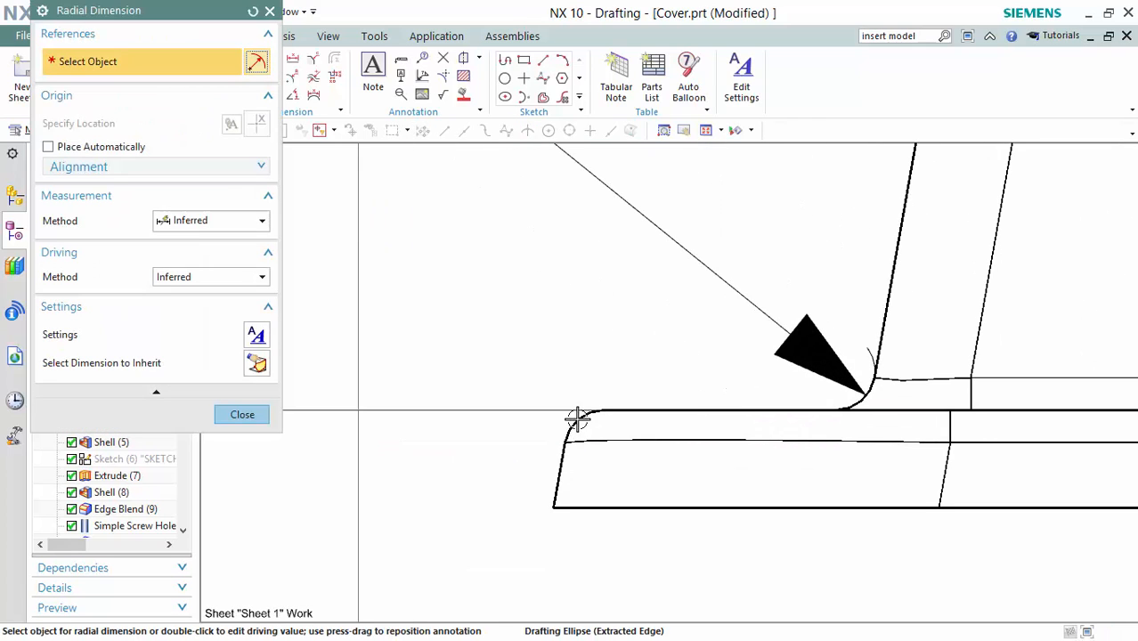
pyautogui.click(577, 419)
pyautogui.scroll(-4, 577, 417)
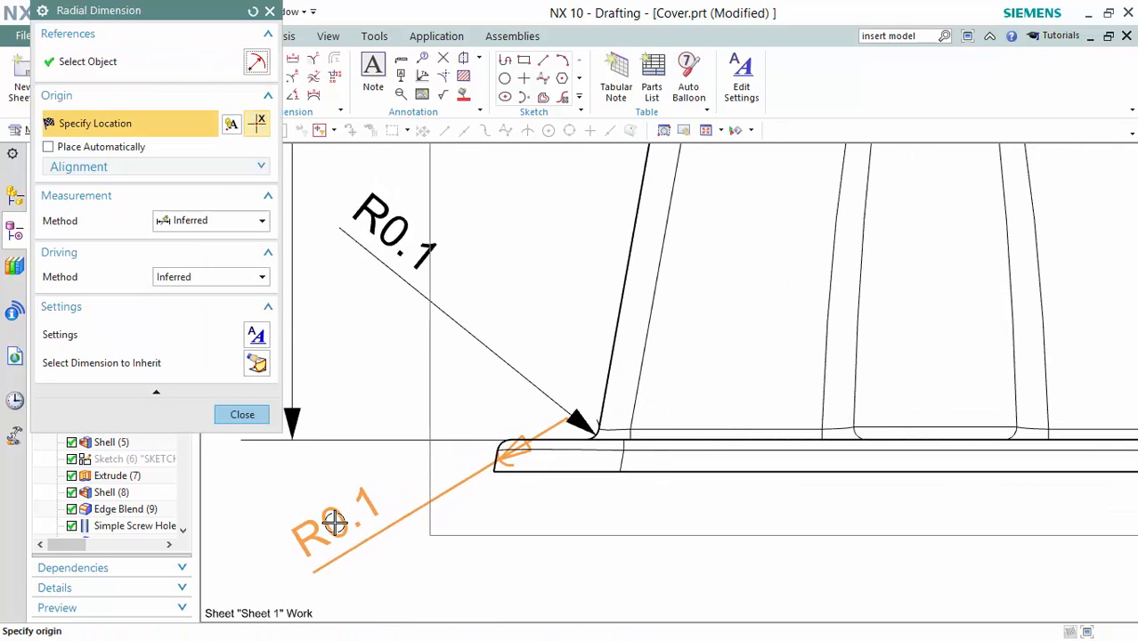
pyautogui.scroll(-1, 312, 476)
pyautogui.keyDown('shift'); pyautogui.moveTo(310, 473); pyautogui.dragTo(482, 458, button='middle'); pyautogui.keyUp('shift')
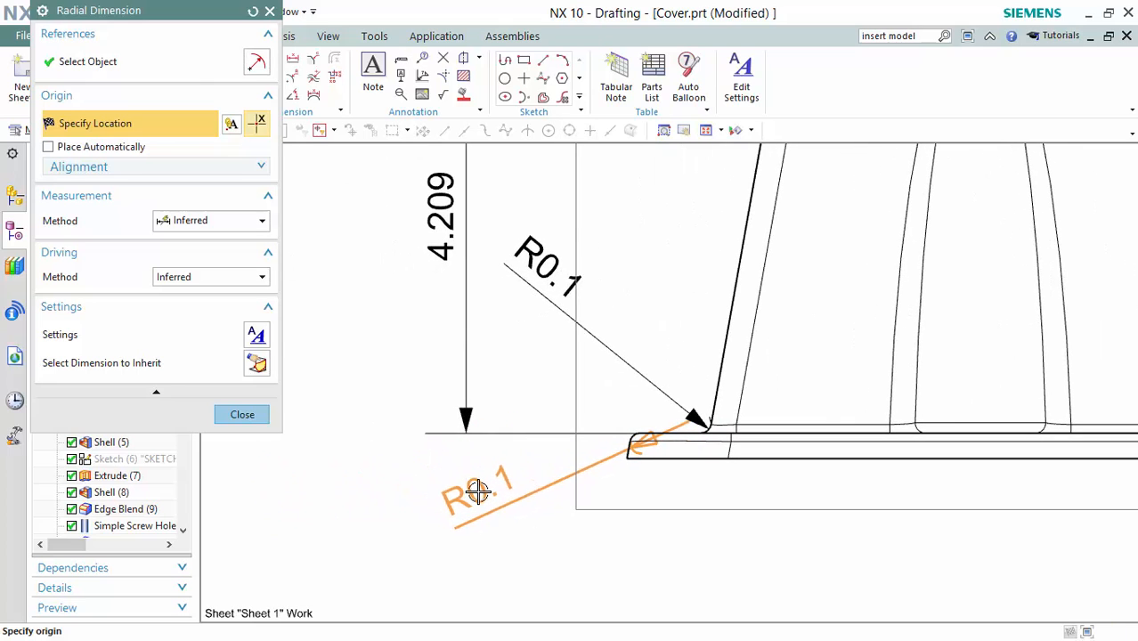
pyautogui.click(475, 491)
pyautogui.scroll(-2, 660, 286)
pyautogui.keyDown('shift'); pyautogui.moveTo(669, 226); pyautogui.dragTo(653, 371, button='middle'); pyautogui.keyUp('shift')
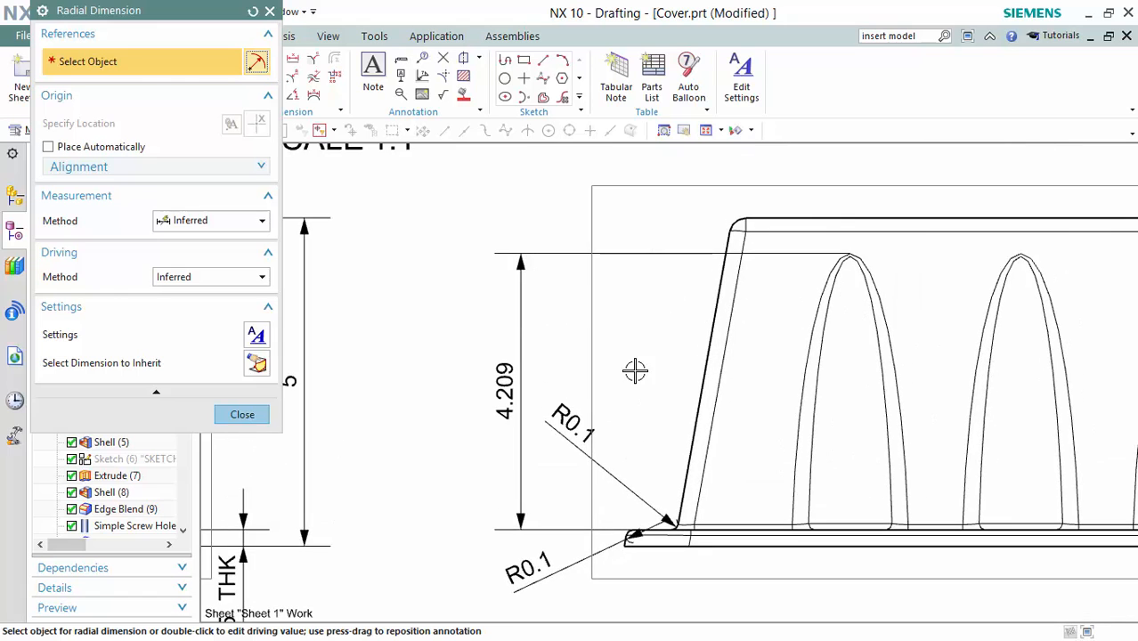
pyautogui.press('Escape')
# Dimension the mounting lug's outer circle as Ø1 and its small hole as Ø0.5.
pyautogui.moveTo(702, 292)
pyautogui.keyDown('shift'); pyautogui.mouseDown(button='middle')
pyautogui.moveTo(682, 305)
pyautogui.moveTo(629, 300)
pyautogui.mouseUp(button='middle'); pyautogui.keyUp('shift')
pyautogui.scroll(-3, 647, 285)
pyautogui.keyDown('shift'); pyautogui.moveTo(1003, 343); pyautogui.dragTo(465, 363, button='middle'); pyautogui.keyUp('shift')
pyautogui.press('F4')
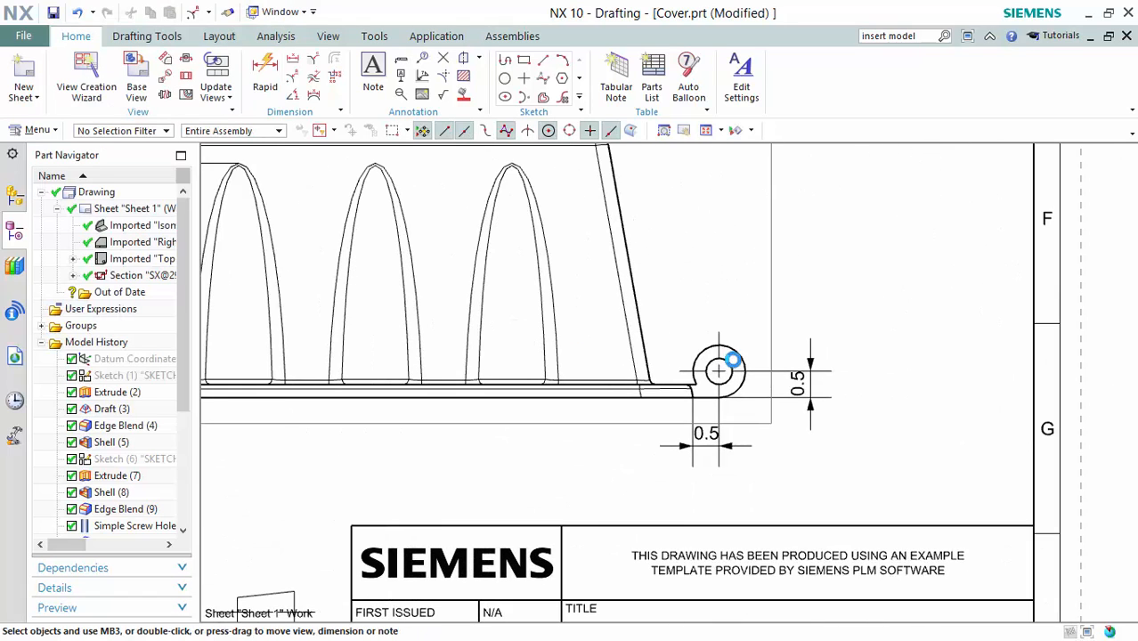
pyautogui.scroll(4, 742, 352)
pyautogui.click(736, 351)
pyautogui.keyDown('shift'); pyautogui.moveTo(871, 226); pyautogui.dragTo(815, 334, button='middle'); pyautogui.keyUp('shift')
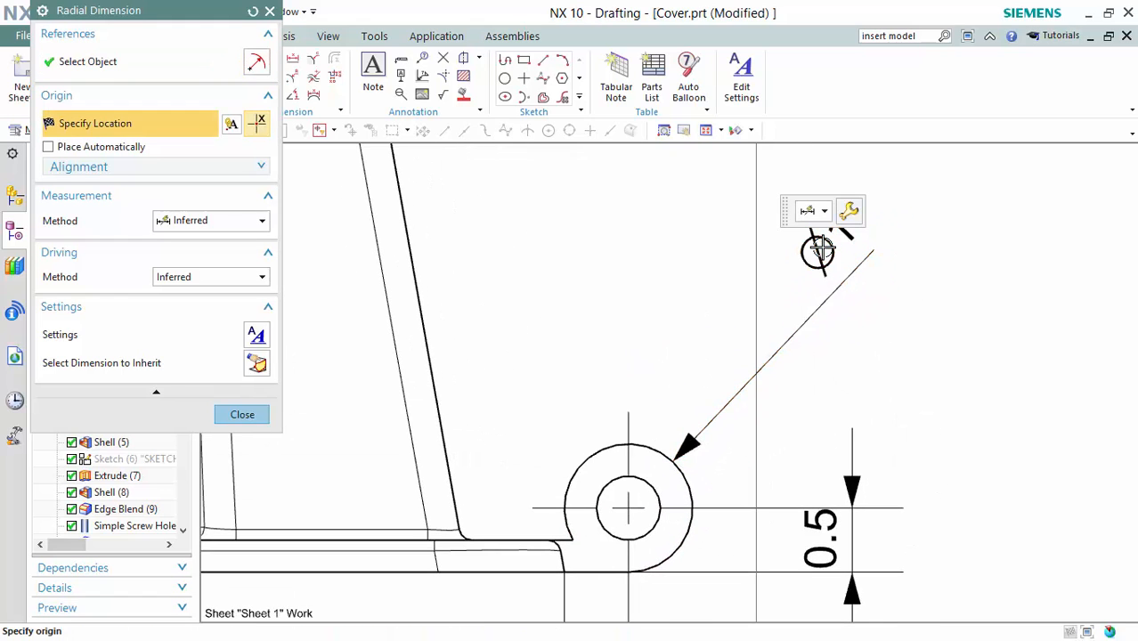
pyautogui.click(818, 251)
pyautogui.keyDown('shift'); pyautogui.moveTo(798, 428); pyautogui.dragTo(821, 304, button='middle'); pyautogui.keyUp('shift')
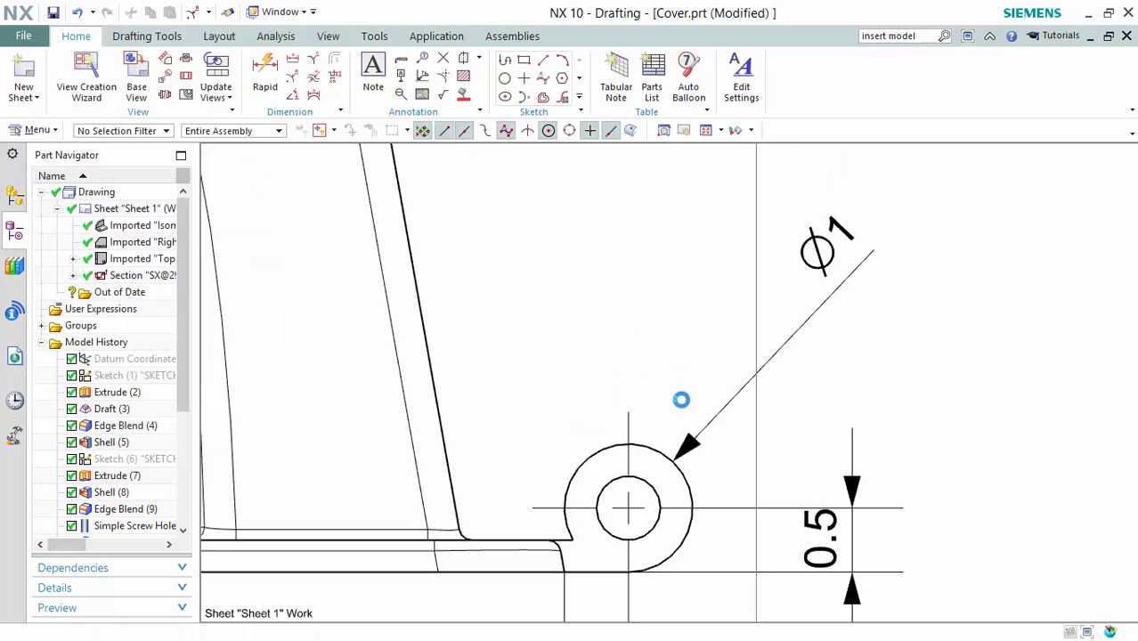
pyautogui.click(656, 450)
pyautogui.scroll(-5, 669, 520)
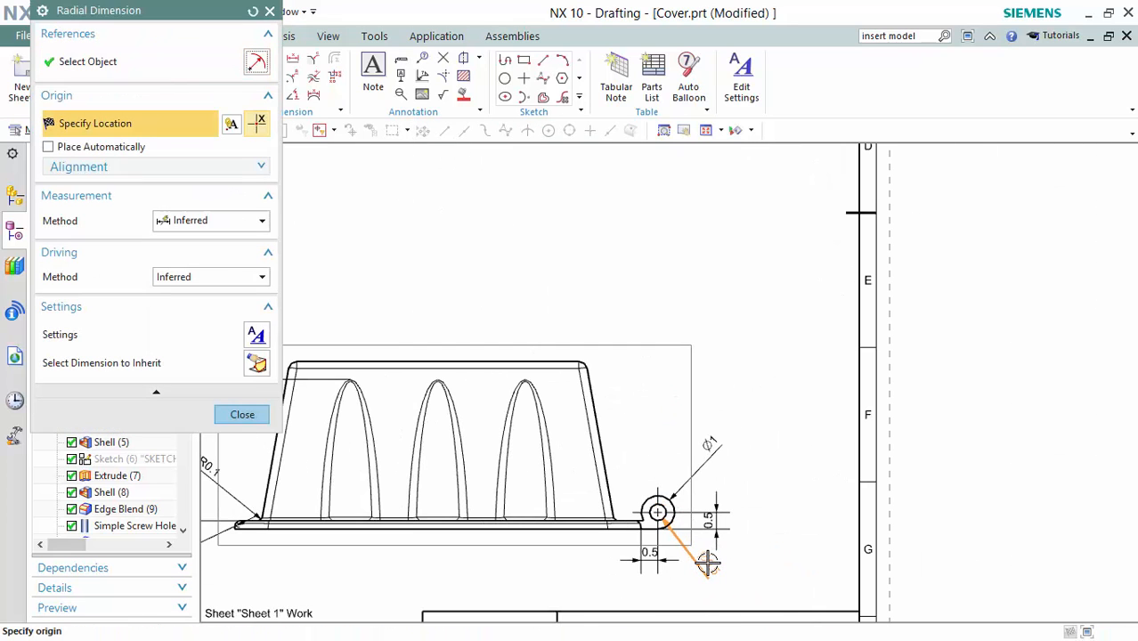
pyautogui.click(708, 568)
pyautogui.moveTo(558, 285)
pyautogui.mouseDown(button='middle')
pyautogui.moveTo(668, 285)
pyautogui.moveTo(886, 256)
pyautogui.moveTo(936, 211)
pyautogui.mouseUp(button='middle')
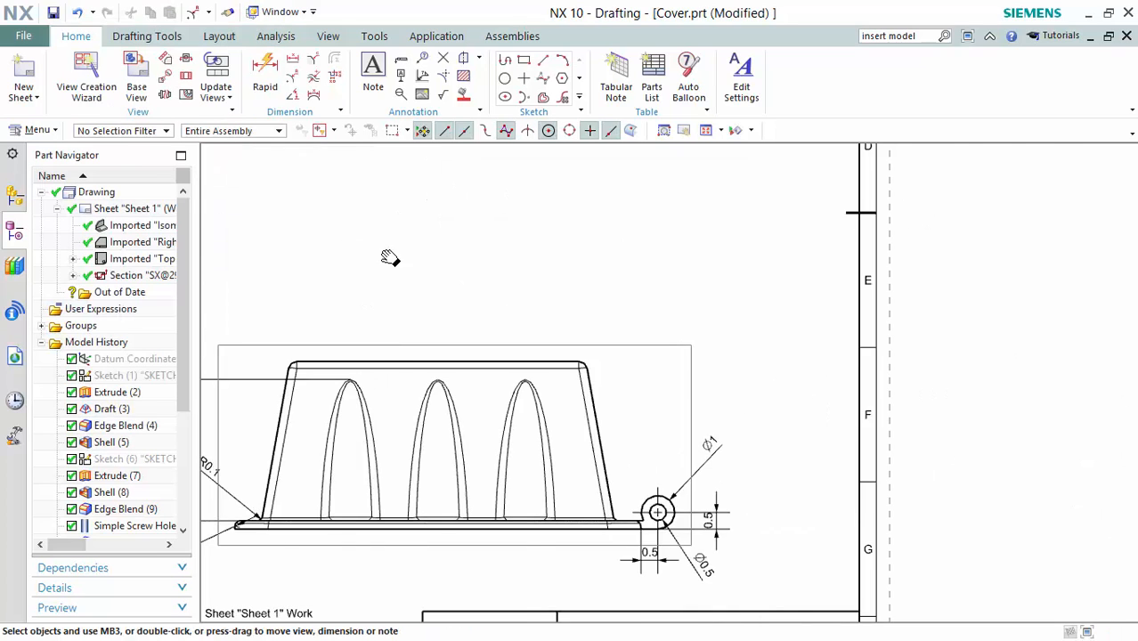
# Start an angular dimension on the side view and pick its slanted left wall.
pyautogui.moveTo(390, 258); pyautogui.dragTo(766, 259, button='middle')
pyautogui.click(294, 94)
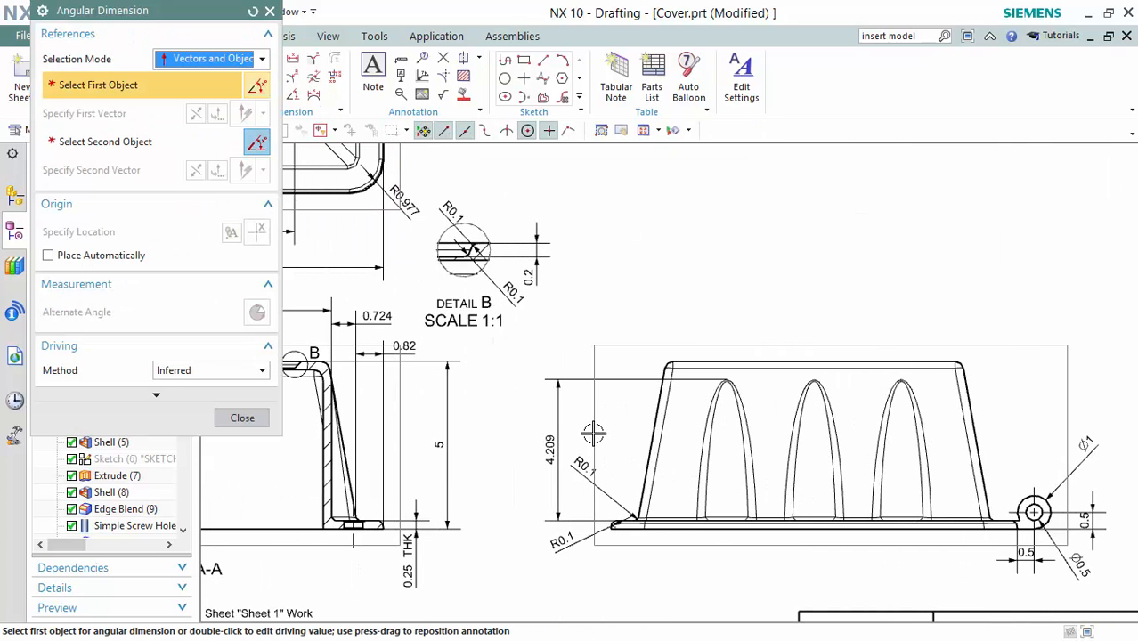
pyautogui.moveTo(674, 317); pyautogui.dragTo(715, 303, button='middle')
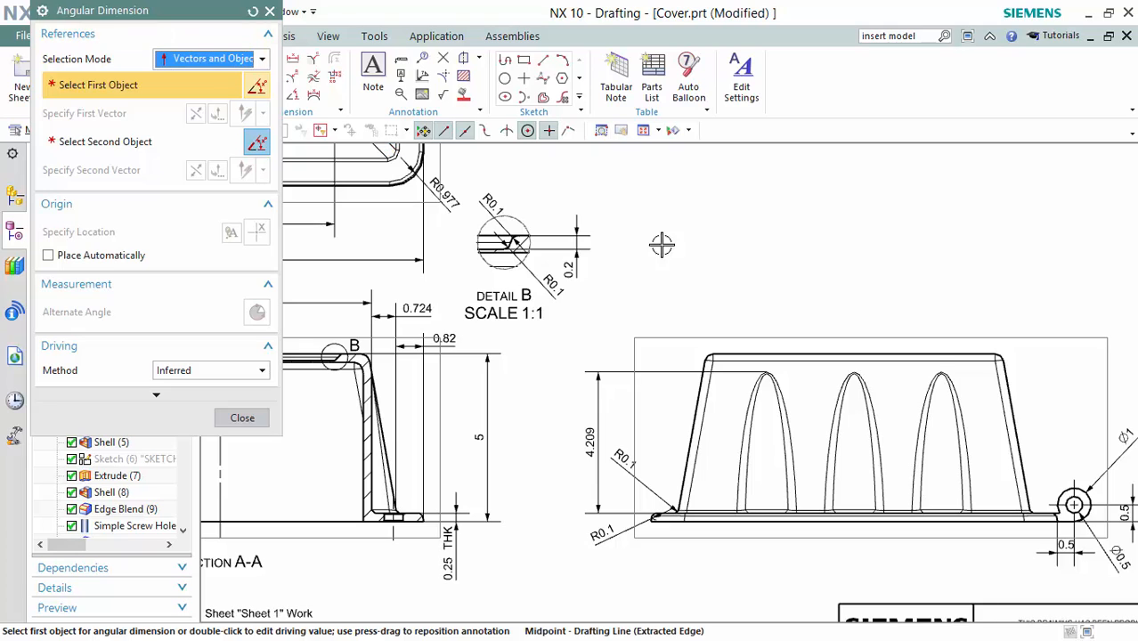
pyautogui.moveTo(785, 259); pyautogui.dragTo(790, 221, button='middle')
pyautogui.click(196, 59)
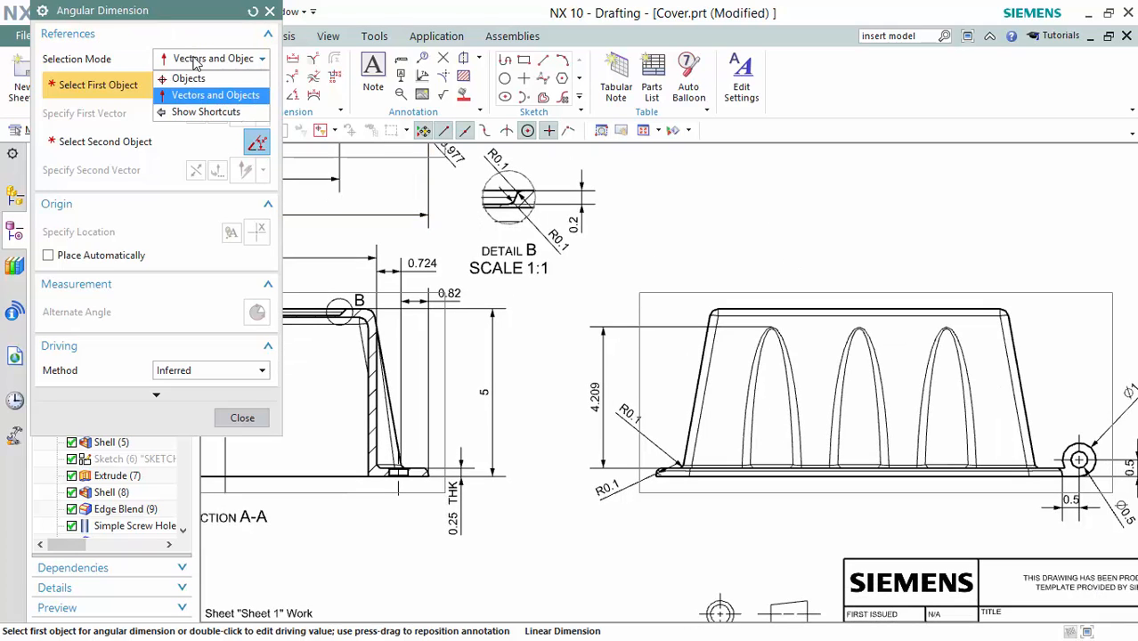
pyautogui.click(189, 78)
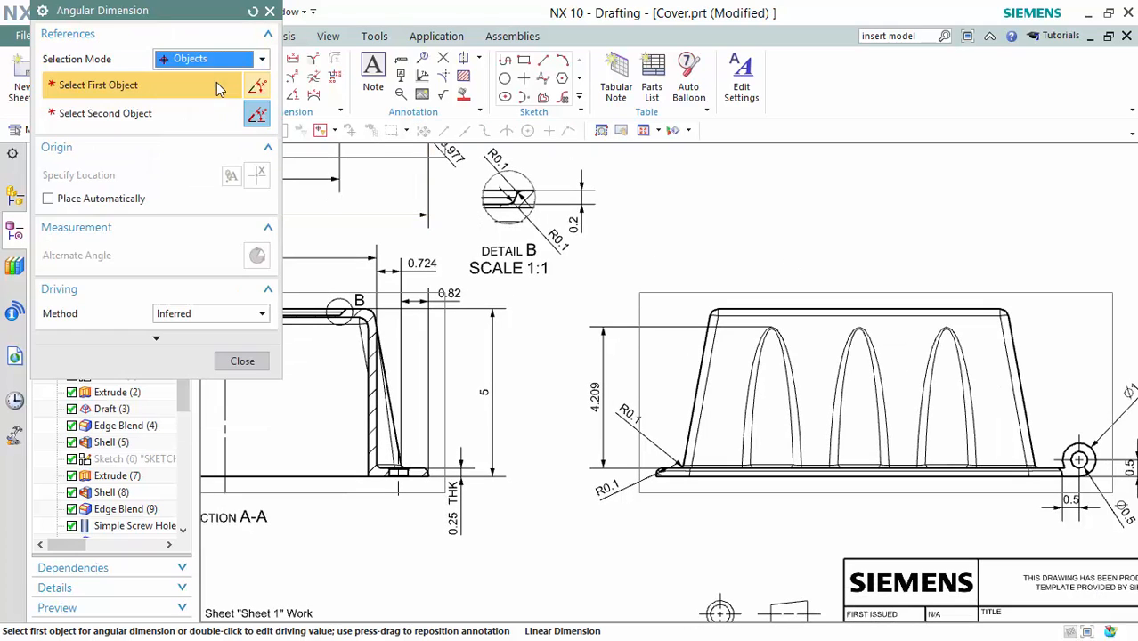
pyautogui.scroll(3, 684, 382)
pyautogui.click(686, 374)
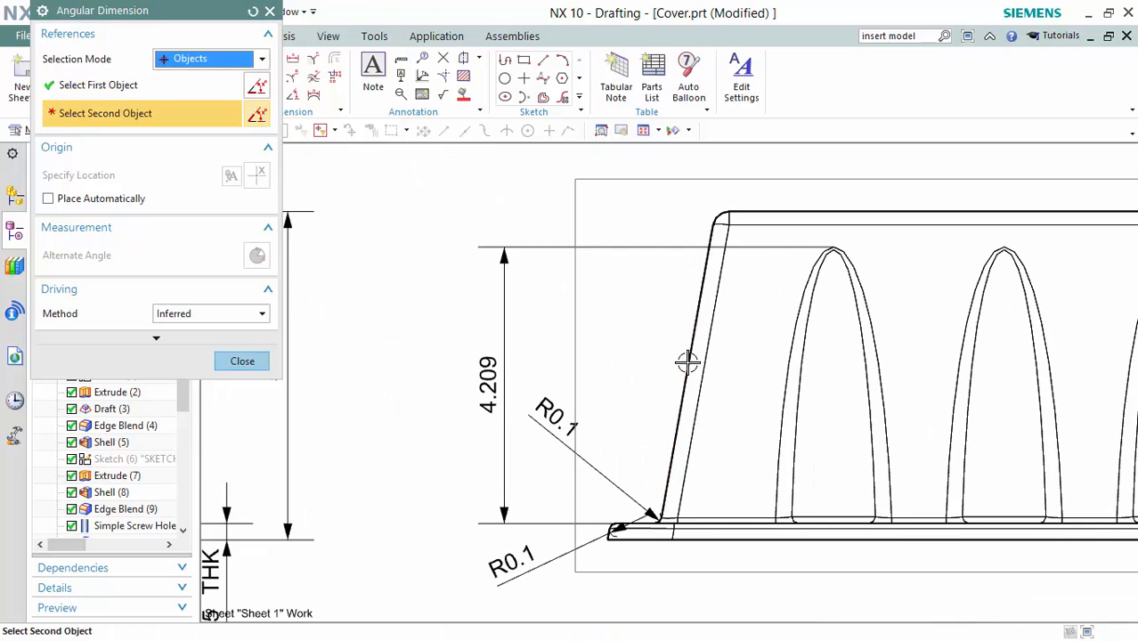
# Measure against a vertical Y-axis vector and place the 10° draft angle beside the wall.
pyautogui.click(197, 61)
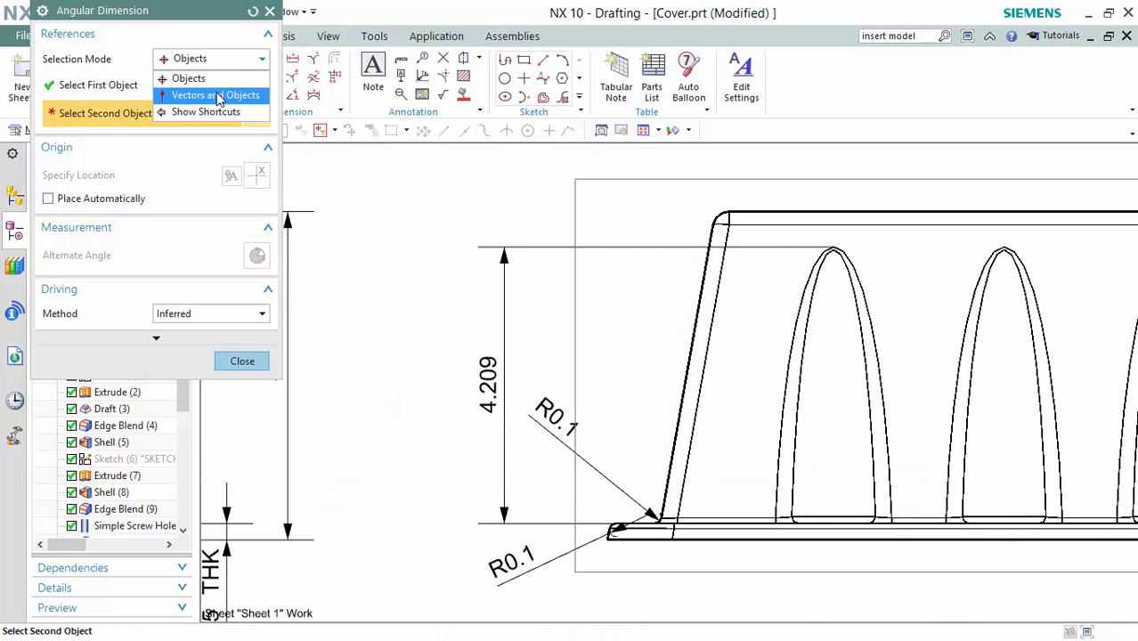
pyautogui.click(216, 95)
pyautogui.scroll(4, 564, 564)
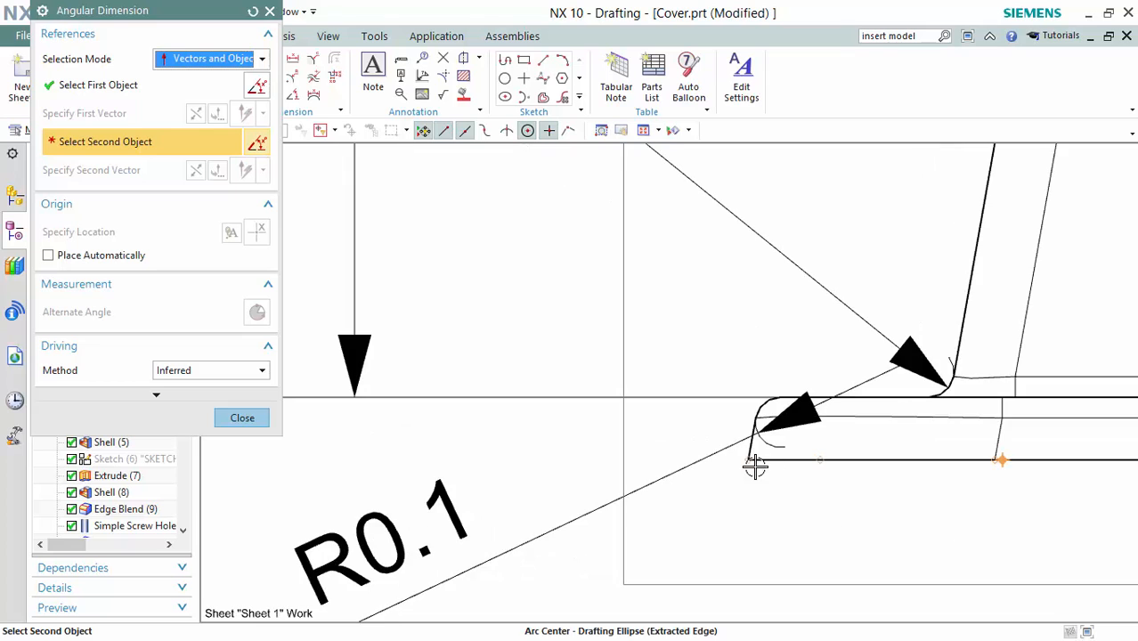
pyautogui.click(753, 461)
pyautogui.scroll(-4, 854, 311)
pyautogui.click(804, 283)
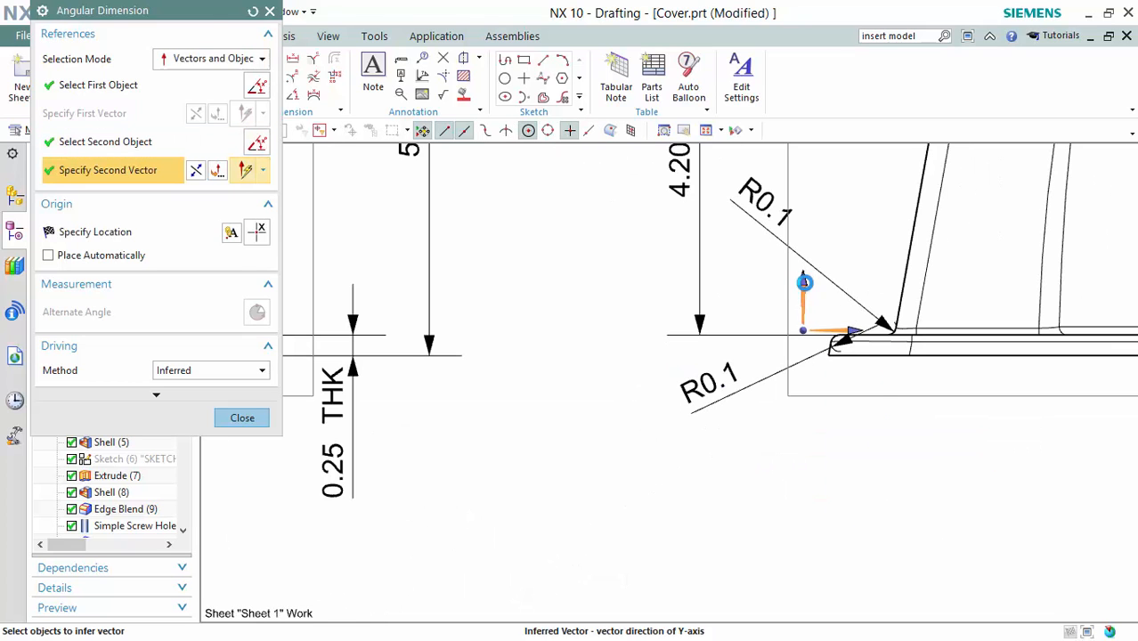
pyautogui.scroll(3, 873, 312)
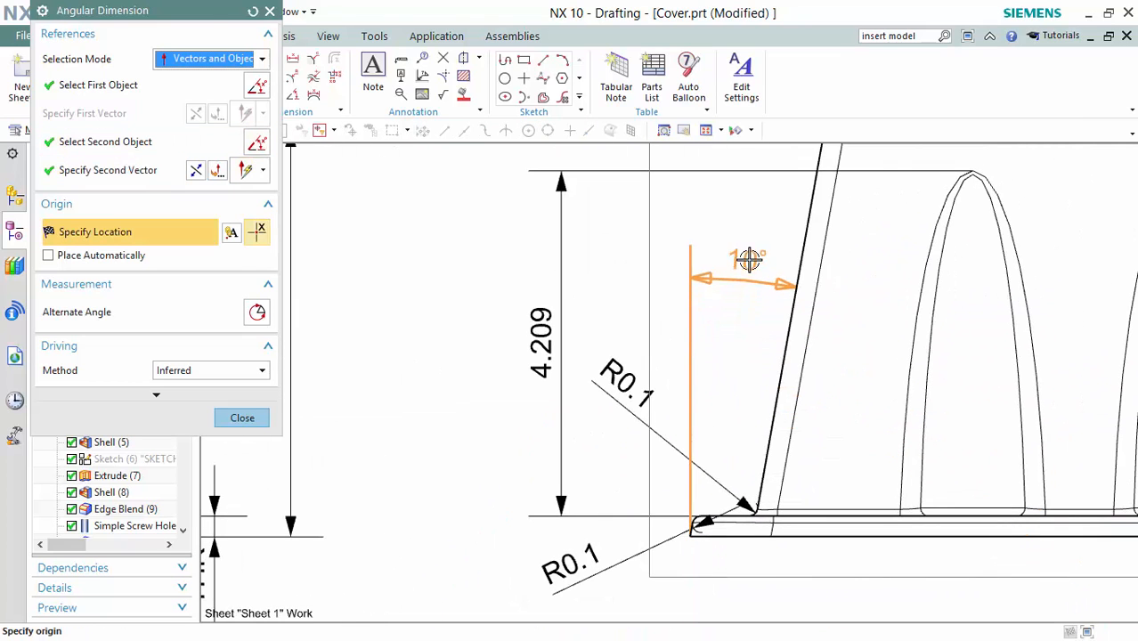
pyautogui.click(737, 311)
pyautogui.scroll(-3, 739, 318)
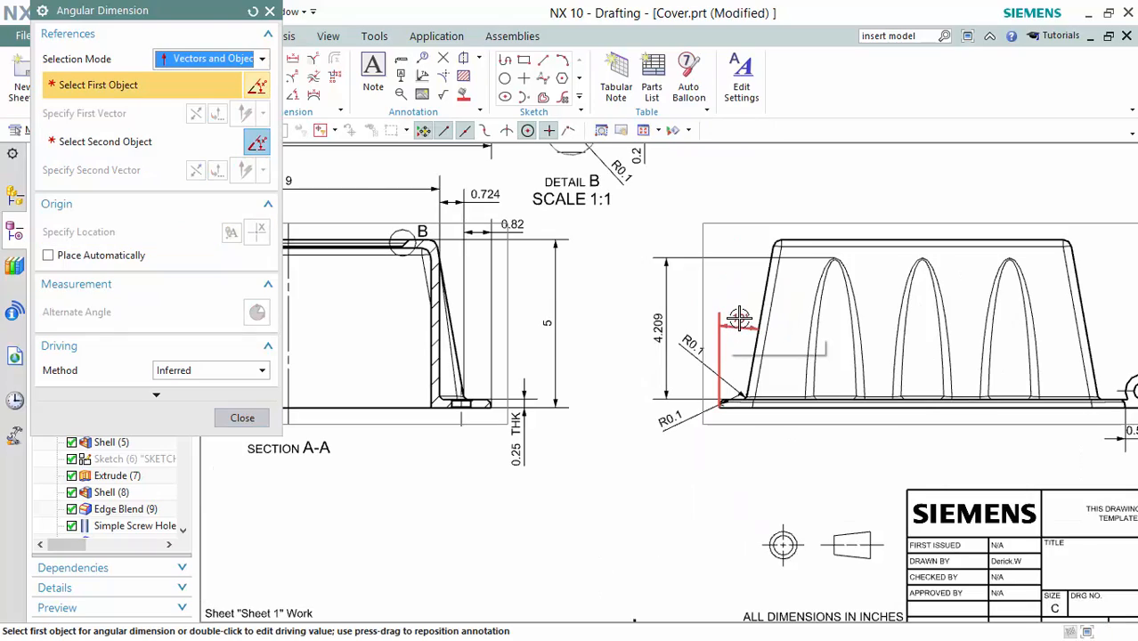
pyautogui.scroll(-1, 607, 235)
pyautogui.moveTo(625, 245)
pyautogui.keyDown('shift'); pyautogui.mouseDown(button='middle')
pyautogui.moveTo(650, 292)
pyautogui.moveTo(495, 249)
pyautogui.moveTo(562, 320)
pyautogui.moveTo(710, 321)
pyautogui.moveTo(710, 401)
pyautogui.moveTo(696, 392)
pyautogui.mouseUp(button='middle'); pyautogui.keyUp('shift')
pyautogui.scroll(1, 485, 264)
pyautogui.press('Escape')
pyautogui.scroll(-3, 488, 264)
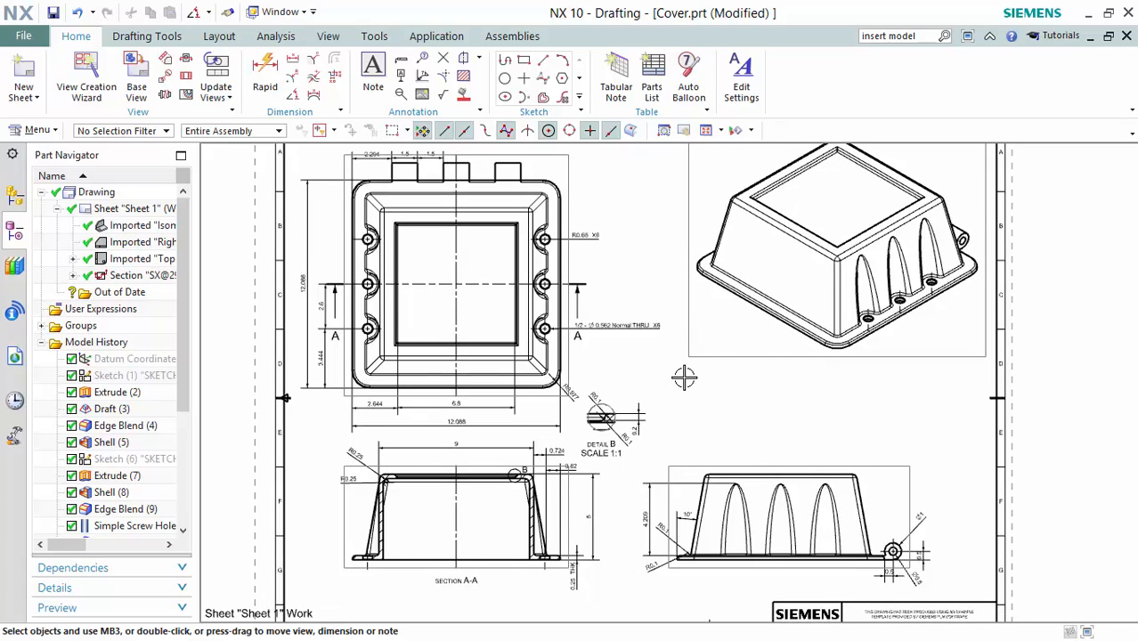
# Round the 12.088 overall width dimension to 12 with zero decimal places.
pyautogui.scroll(-2, 684, 378)
pyautogui.scroll(5, 552, 414)
pyautogui.click(554, 419)
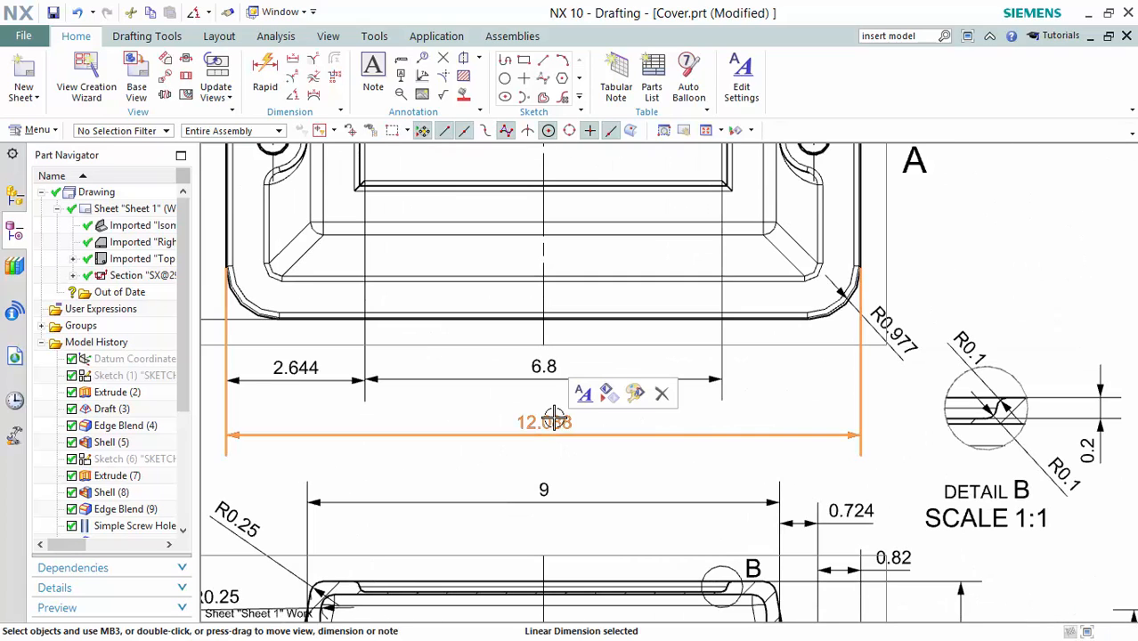
pyautogui.scroll(-1, 554, 418)
pyautogui.scroll(-2, 614, 436)
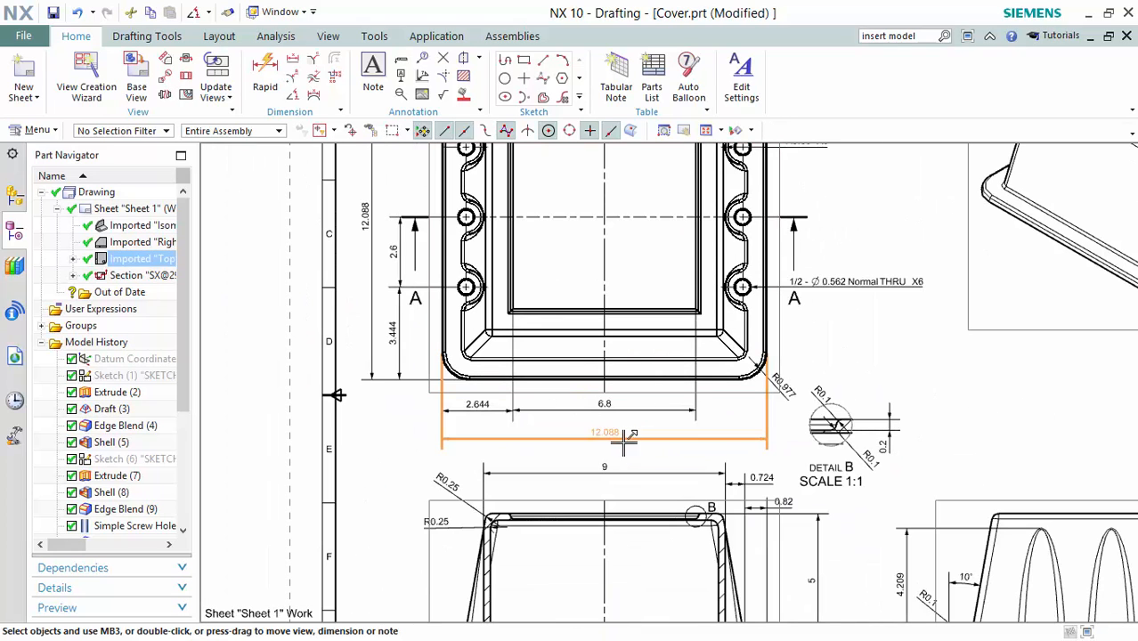
pyautogui.doubleClick(604, 434)
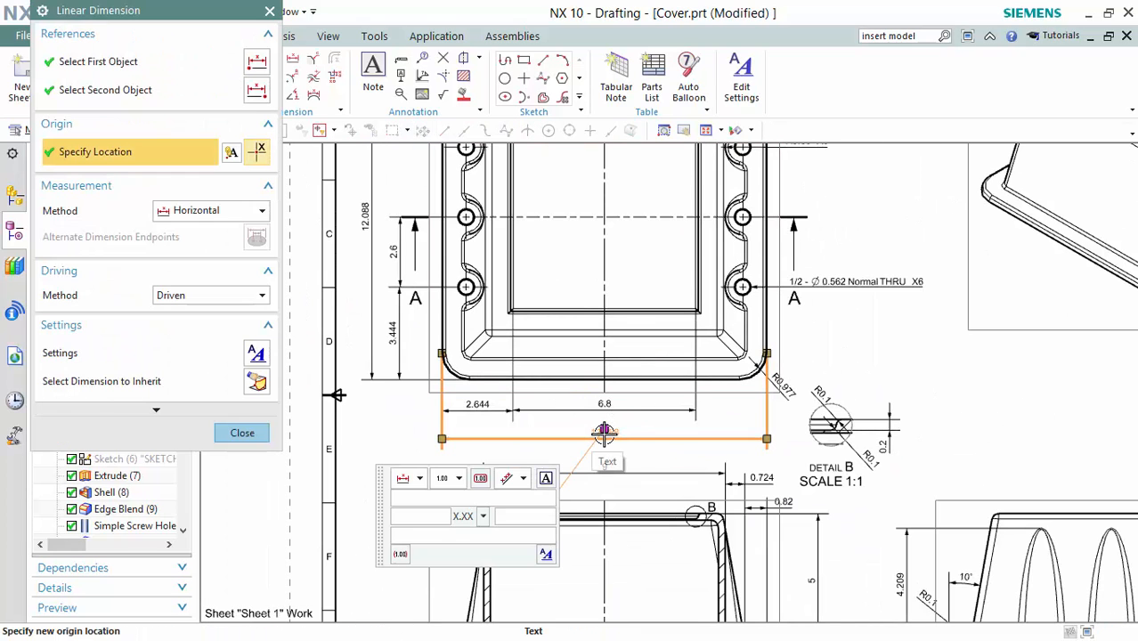
pyautogui.click(484, 518)
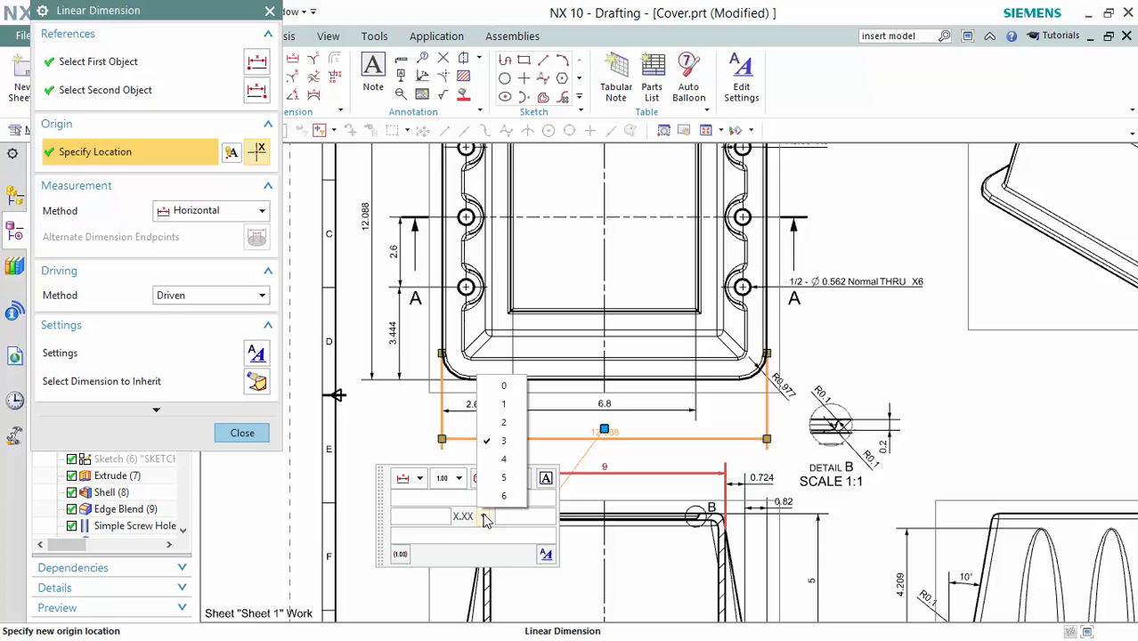
pyautogui.click(506, 387)
pyautogui.middleClick(500, 383)
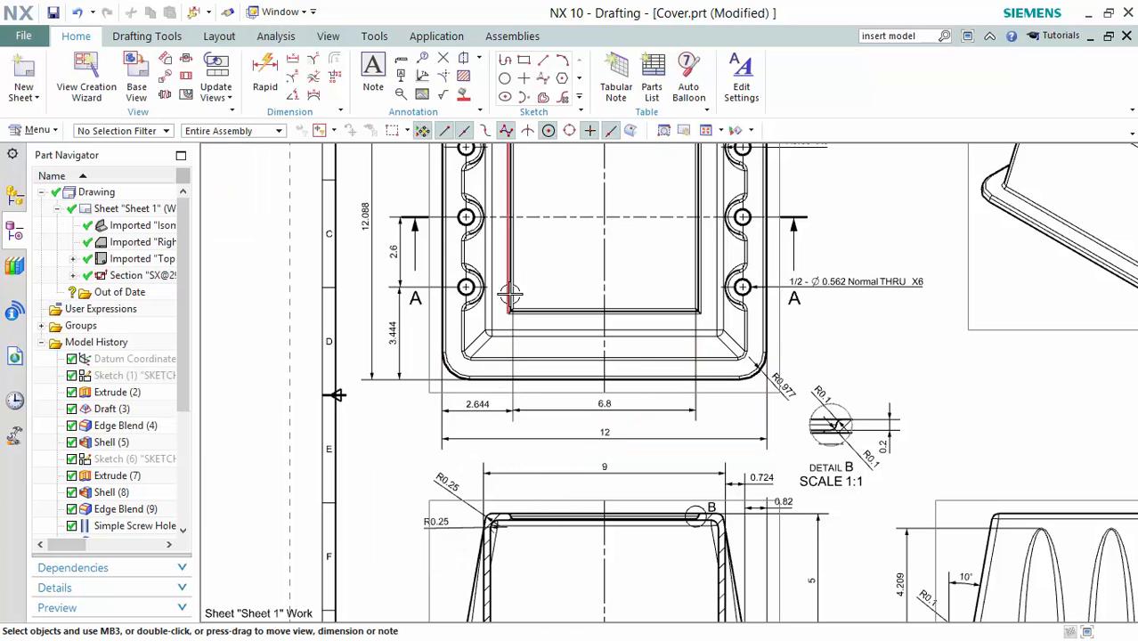
# Round the 12.088 overall height dimension to a whole 12.
pyautogui.keyDown('shift'); pyautogui.moveTo(532, 258); pyautogui.dragTo(617, 318, button='middle'); pyautogui.keyUp('shift')
pyautogui.doubleClick(453, 273)
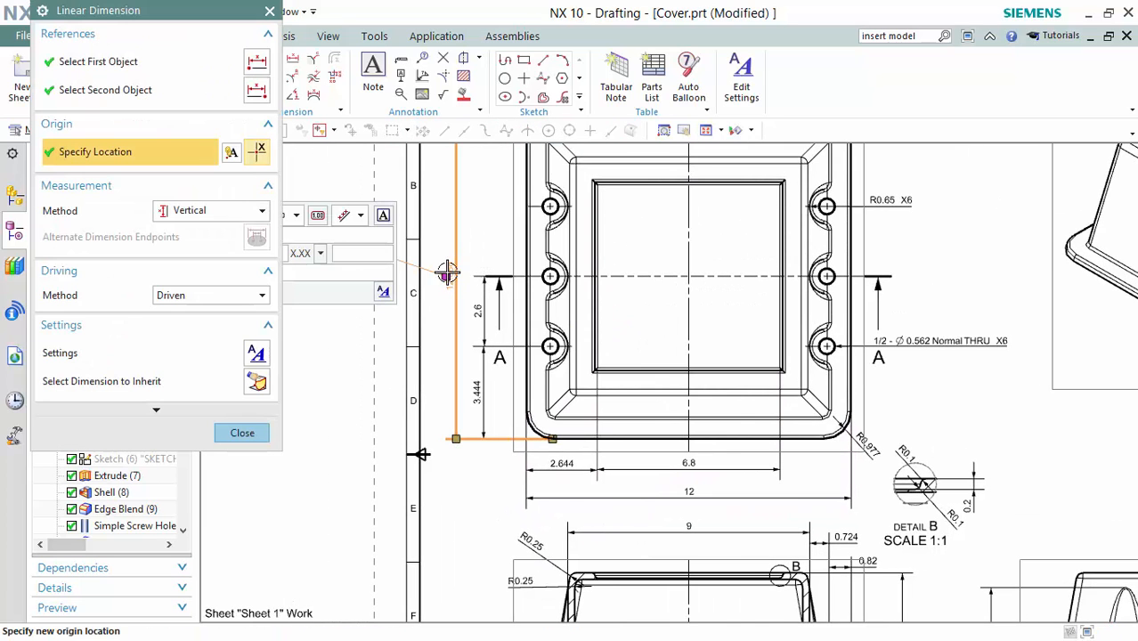
pyautogui.click(322, 257)
pyautogui.click(346, 283)
pyautogui.middleClick(682, 348)
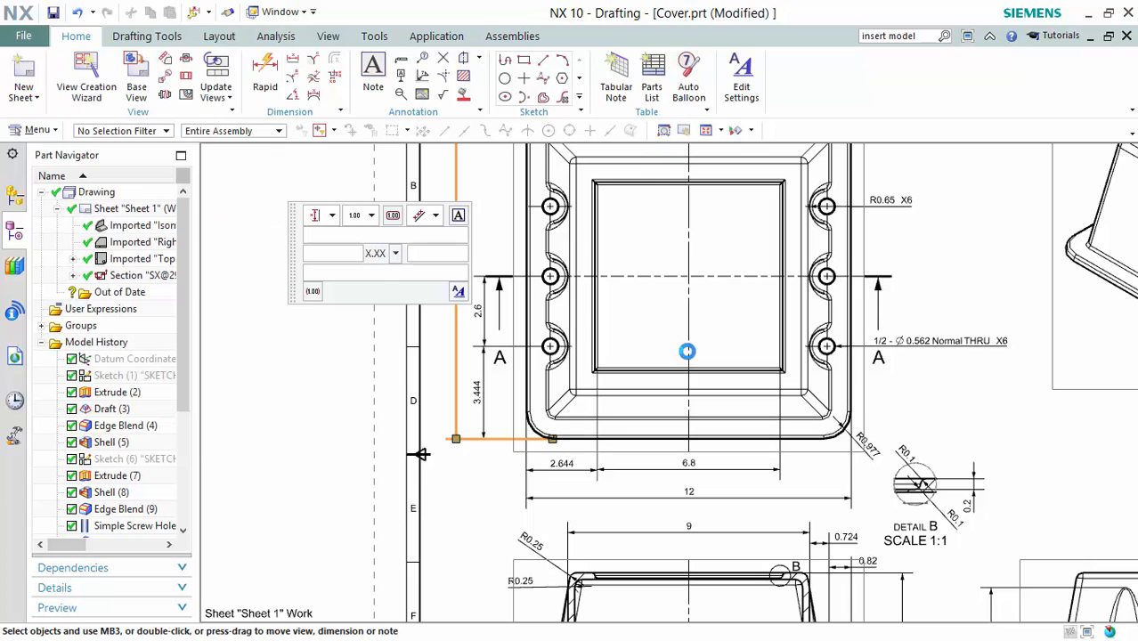
pyautogui.scroll(-3, 936, 301)
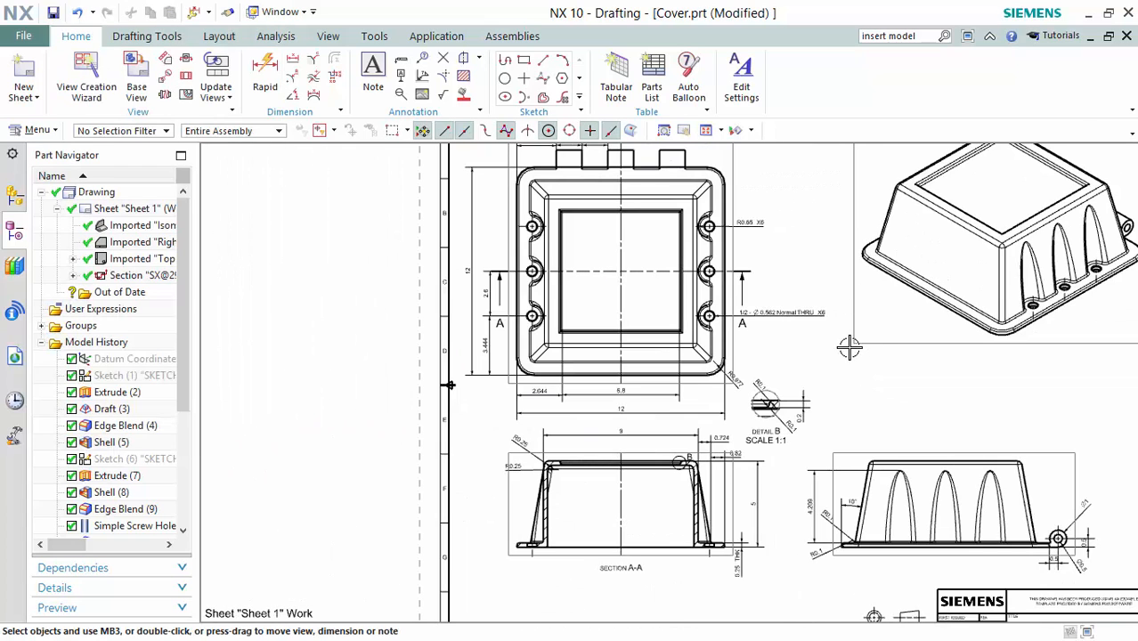
# Bring the side view's 10° angular dimension into view and open its Settings.
pyautogui.moveTo(835, 232)
pyautogui.keyDown('shift'); pyautogui.mouseDown(button='middle')
pyautogui.moveTo(835, 243)
pyautogui.moveTo(853, 244)
pyautogui.mouseUp(button='middle'); pyautogui.keyUp('shift')
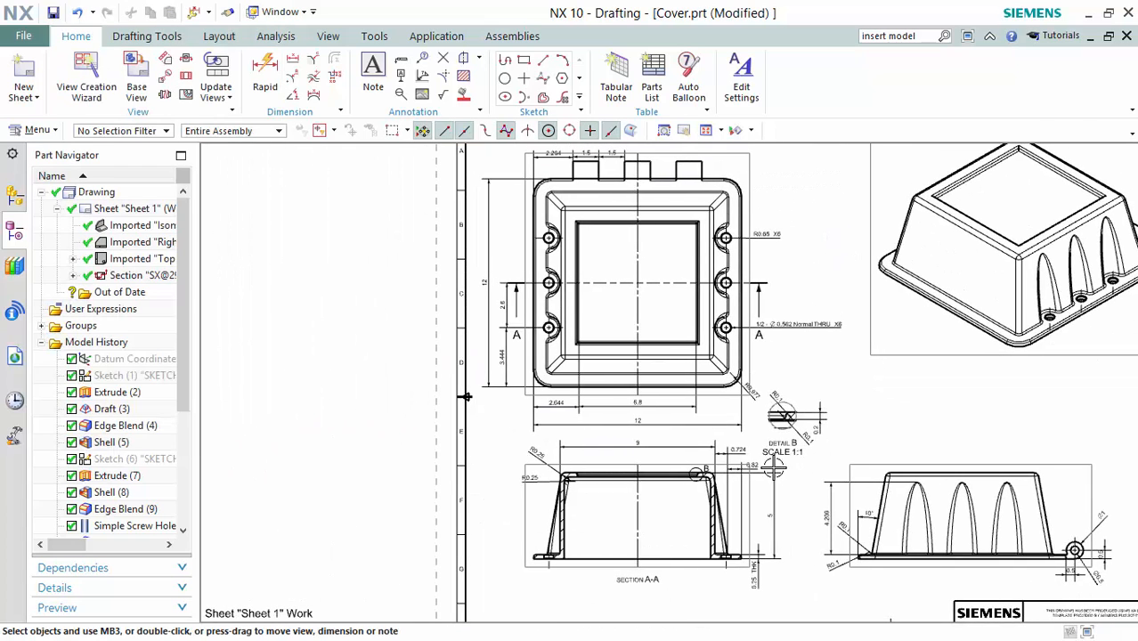
pyautogui.scroll(2, 773, 467)
pyautogui.moveTo(866, 414)
pyautogui.keyDown('shift'); pyautogui.mouseDown(button='middle')
pyautogui.moveTo(882, 373)
pyautogui.moveTo(976, 256)
pyautogui.moveTo(909, 238)
pyautogui.mouseUp(button='middle'); pyautogui.keyUp('shift')
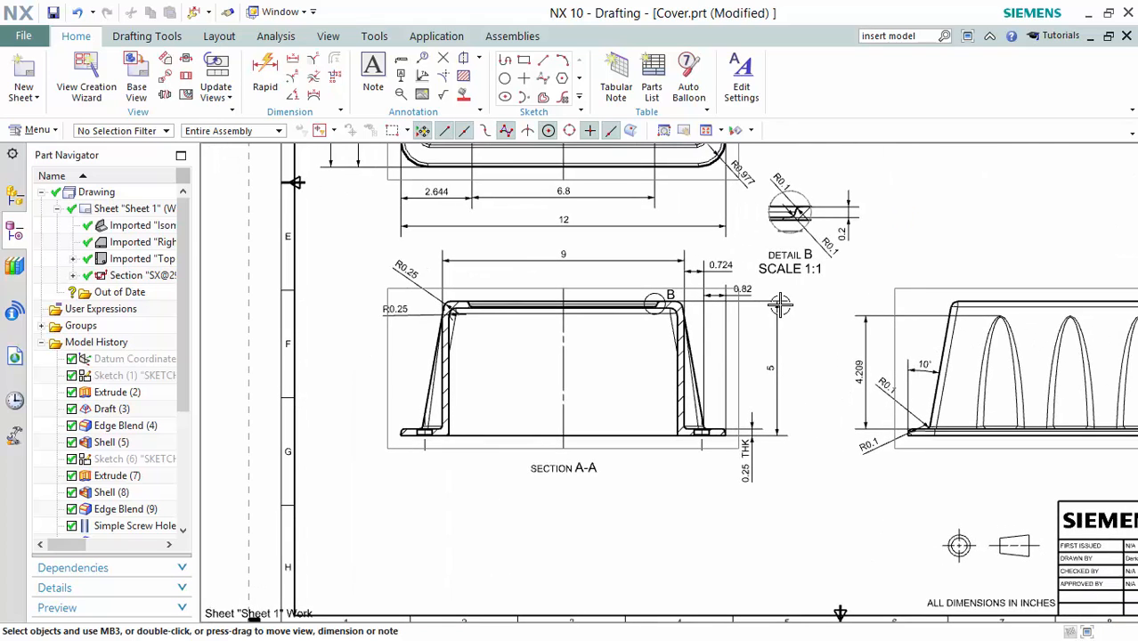
pyautogui.scroll(1, 613, 353)
pyautogui.moveTo(616, 373)
pyautogui.keyDown('shift'); pyautogui.mouseDown(button='middle')
pyautogui.moveTo(550, 386)
pyautogui.moveTo(509, 373)
pyautogui.mouseUp(button='middle'); pyautogui.keyUp('shift')
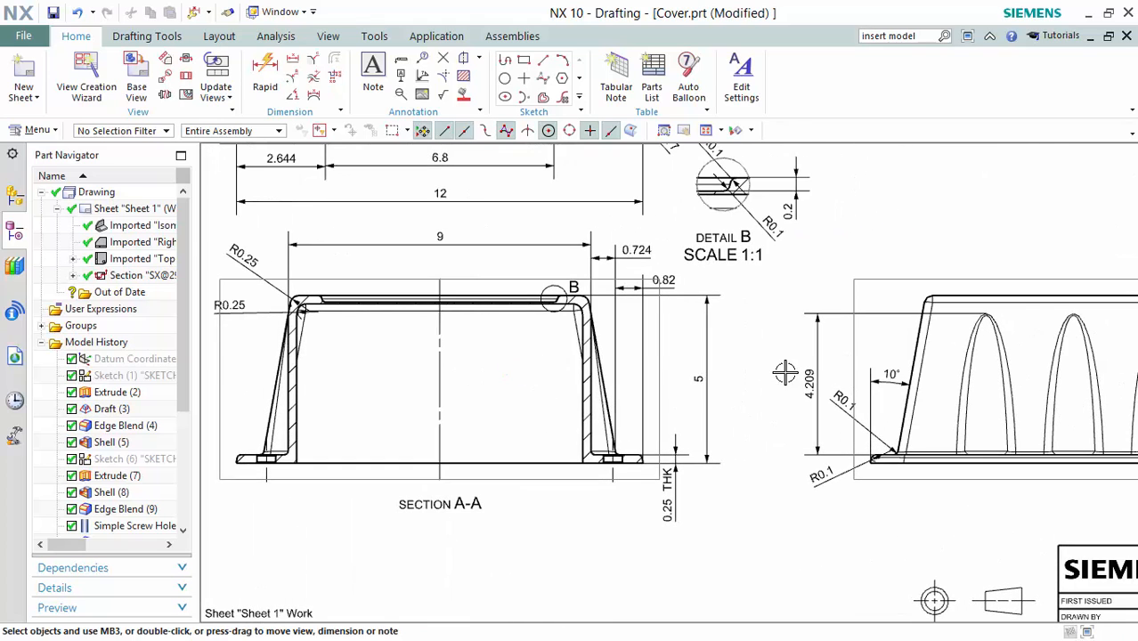
pyautogui.moveTo(763, 373)
pyautogui.keyDown('shift'); pyautogui.mouseDown(button='middle')
pyautogui.moveTo(704, 339)
pyautogui.moveTo(647, 331)
pyautogui.mouseUp(button='middle'); pyautogui.keyUp('shift')
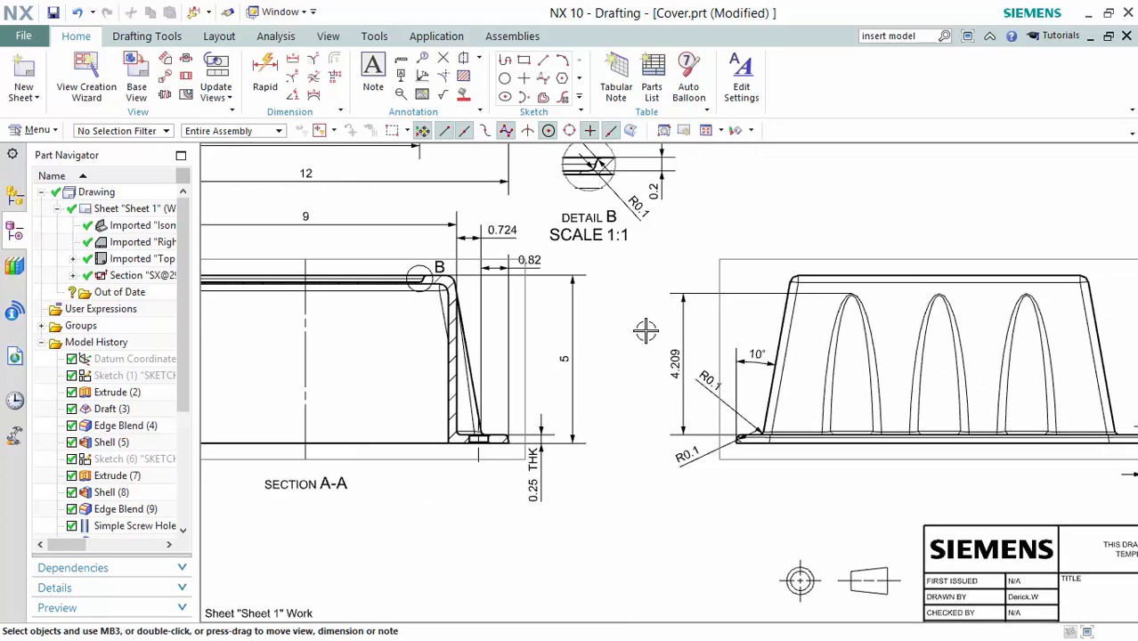
pyautogui.rightClick(739, 360)
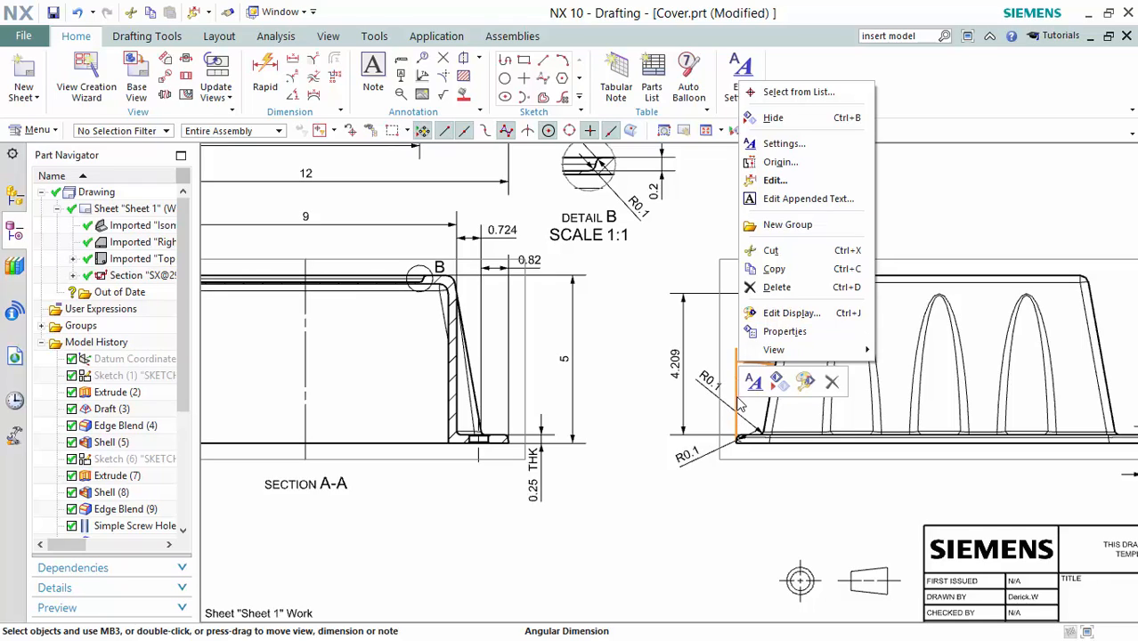
pyautogui.click(806, 145)
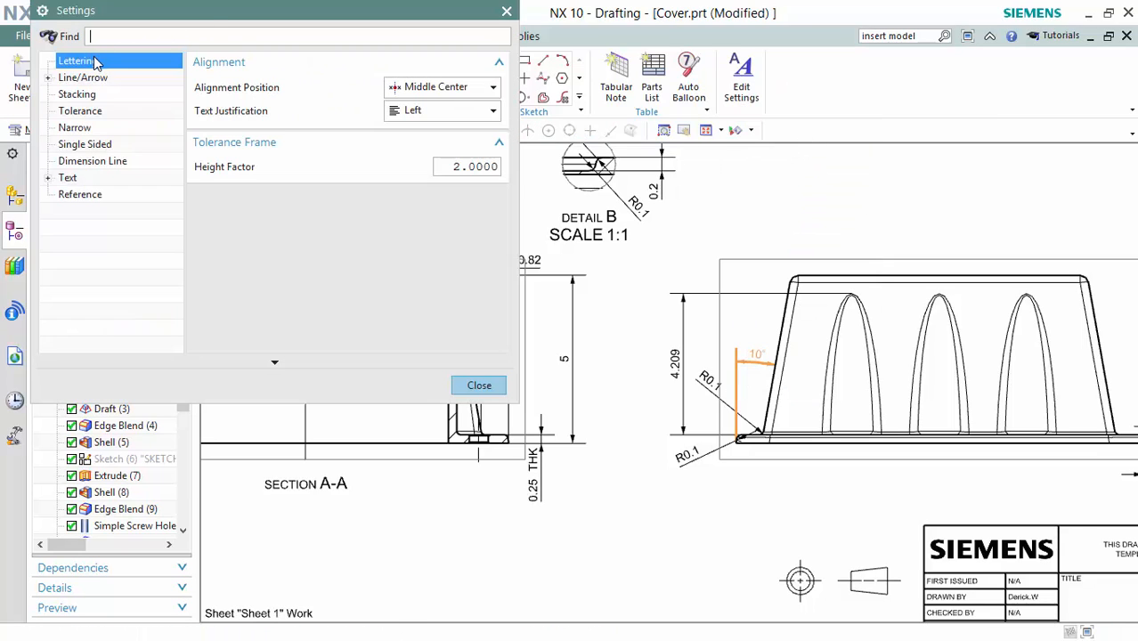
# Check Create Breaks under Line/Arrow > Break, keeping the 0.2500 break size.
pyautogui.click(50, 78)
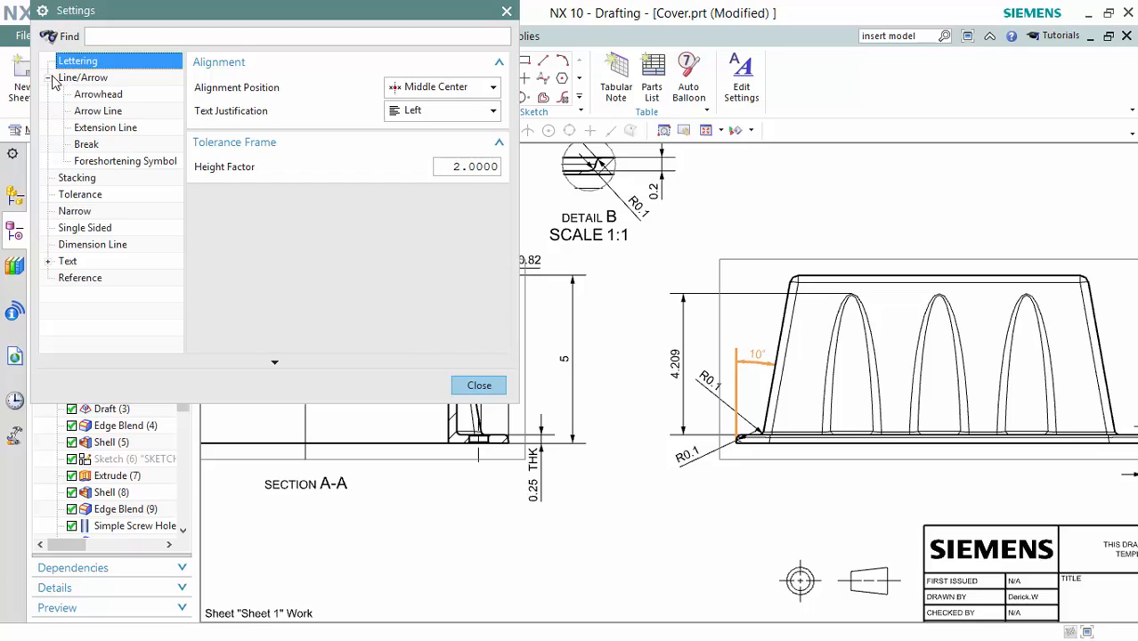
pyautogui.click(98, 94)
pyautogui.click(98, 110)
pyautogui.click(106, 127)
pyautogui.click(87, 145)
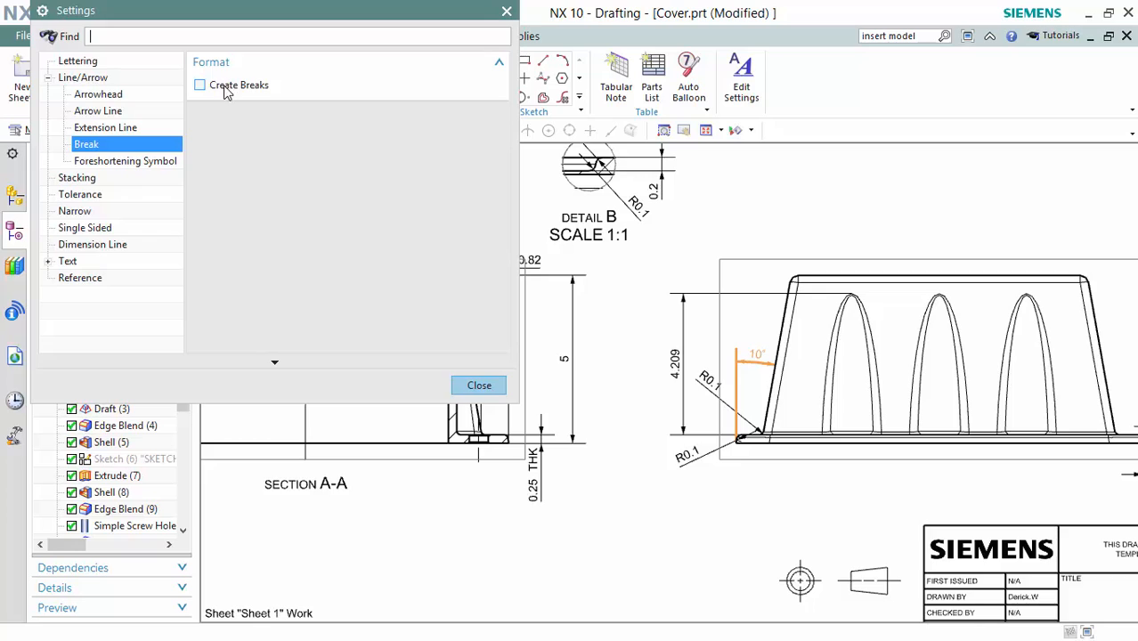
pyautogui.click(215, 88)
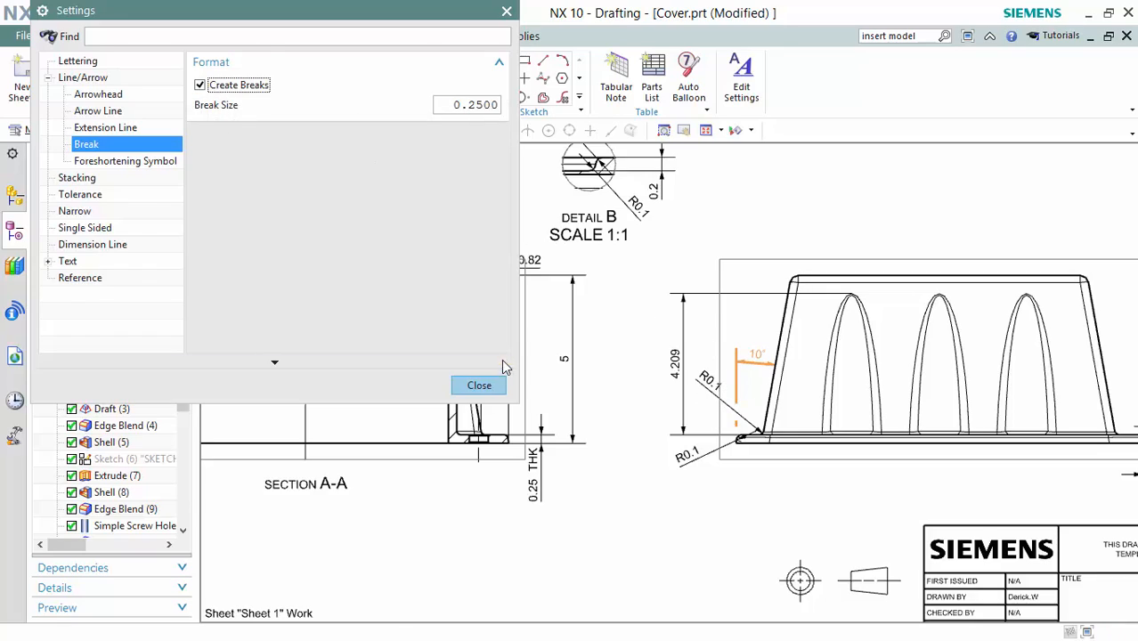
pyautogui.click(490, 385)
pyautogui.scroll(-2, 626, 228)
pyautogui.moveTo(772, 190)
pyautogui.keyDown('shift'); pyautogui.mouseDown(button='middle')
pyautogui.moveTo(860, 305)
pyautogui.moveTo(853, 368)
pyautogui.moveTo(659, 387)
pyautogui.mouseUp(button='middle'); pyautogui.keyUp('shift')
pyautogui.scroll(-2, 766, 367)
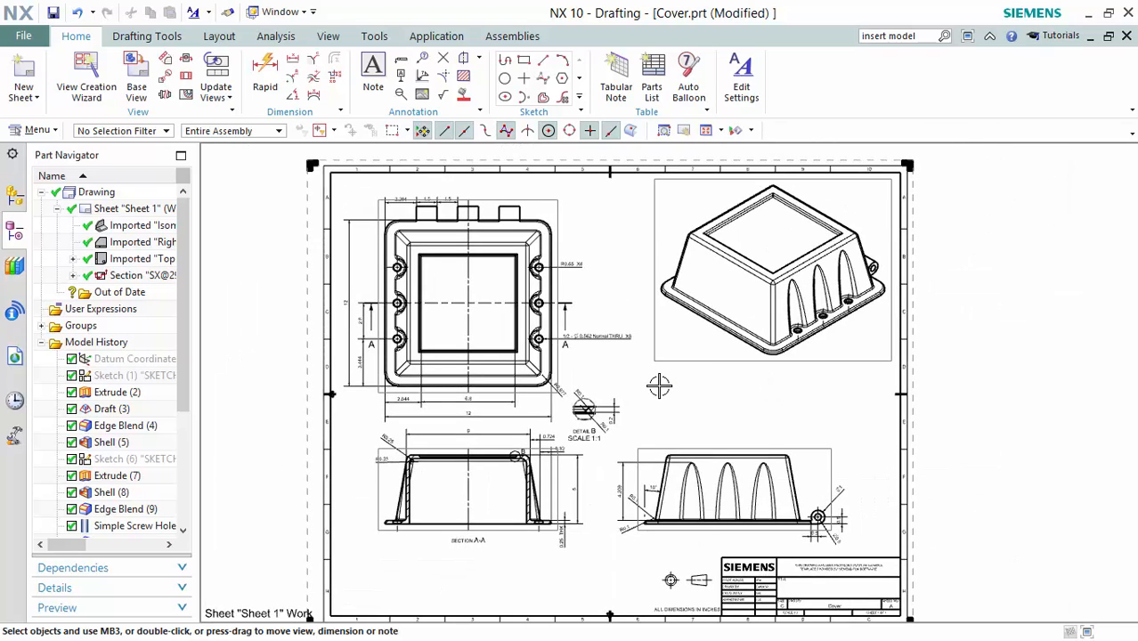
# Write a note reading 'NOTES:' then '1. ALL ELLIPSE EDGE BLENDS ARE 0.25"'.
pyautogui.click(372, 75)
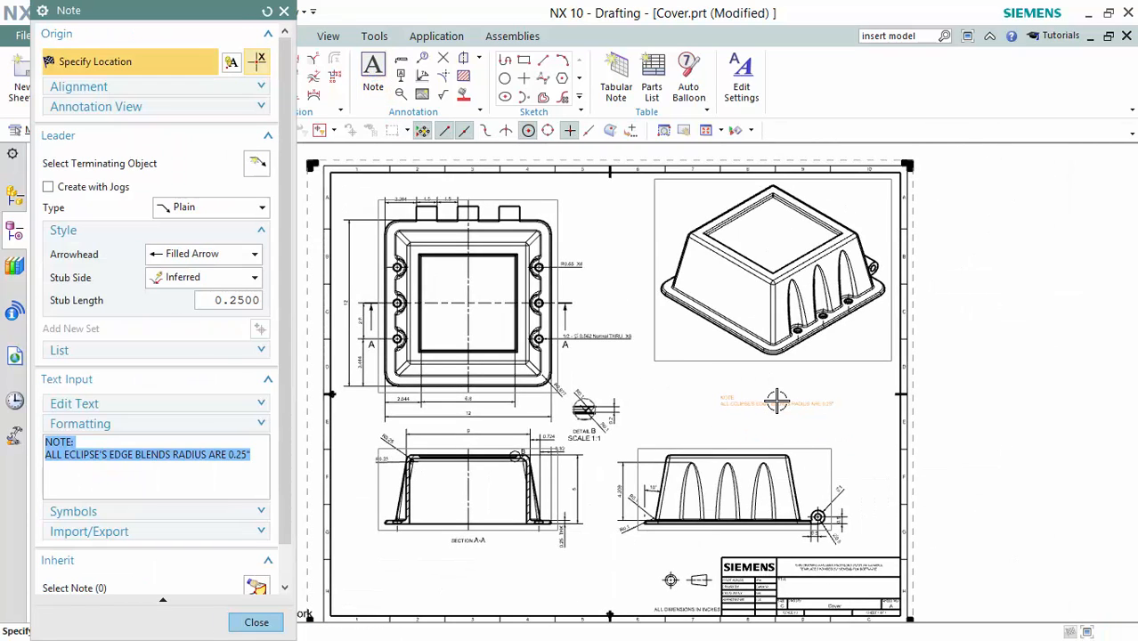
pyautogui.click(74, 442)
pyautogui.write('S')
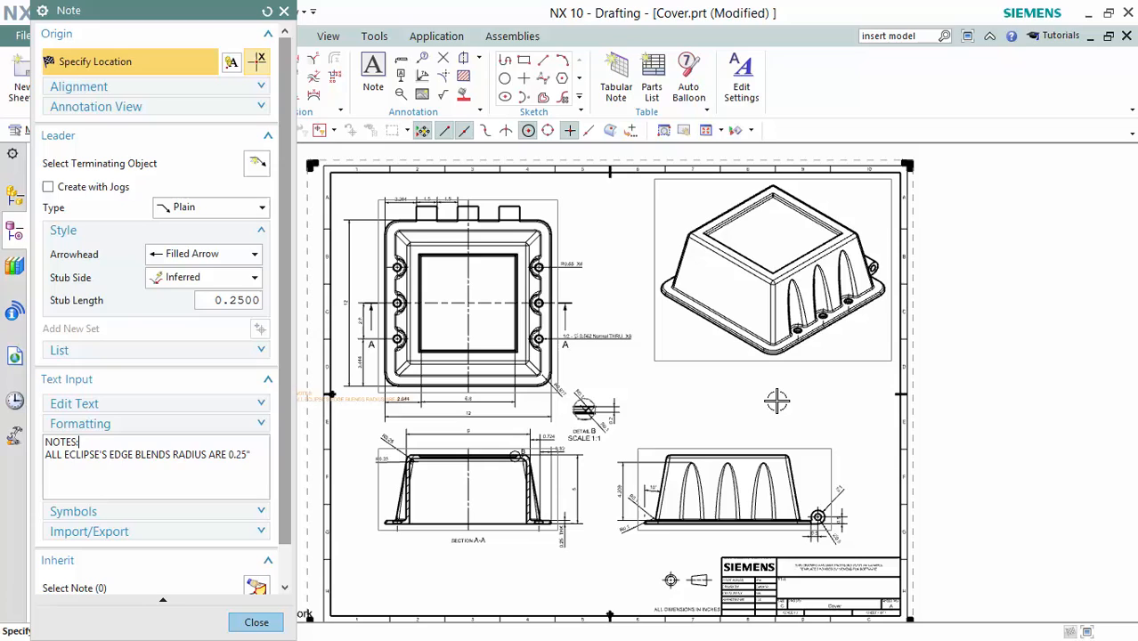
pyautogui.click(98, 439)
pyautogui.press('Return')
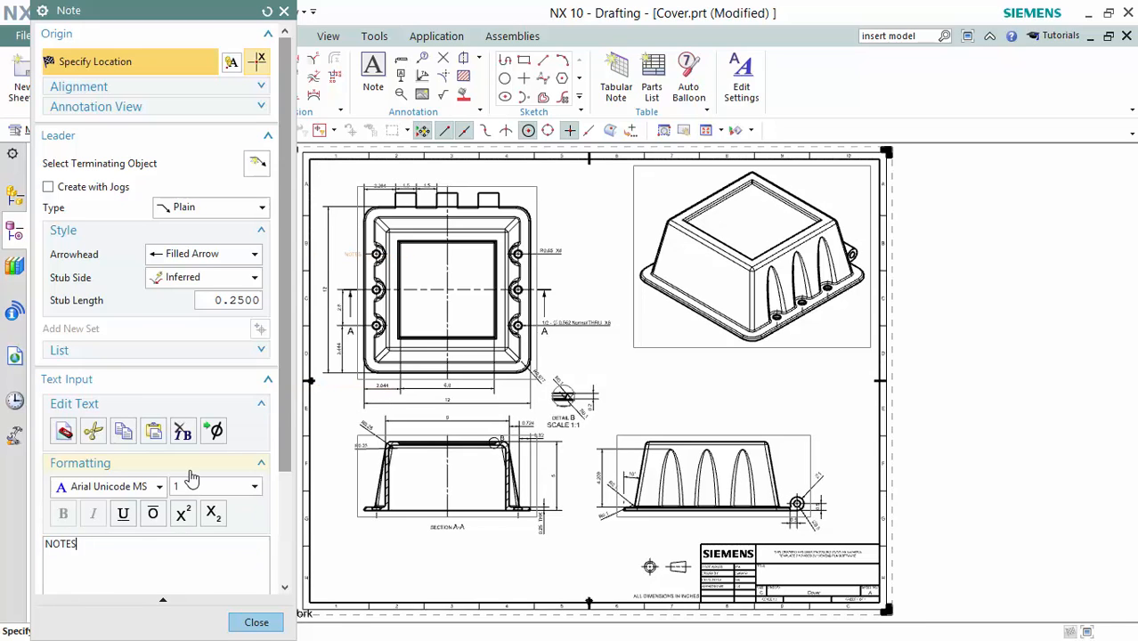
pyautogui.press('Return')
pyautogui.write('1.  ALL ELLIP')
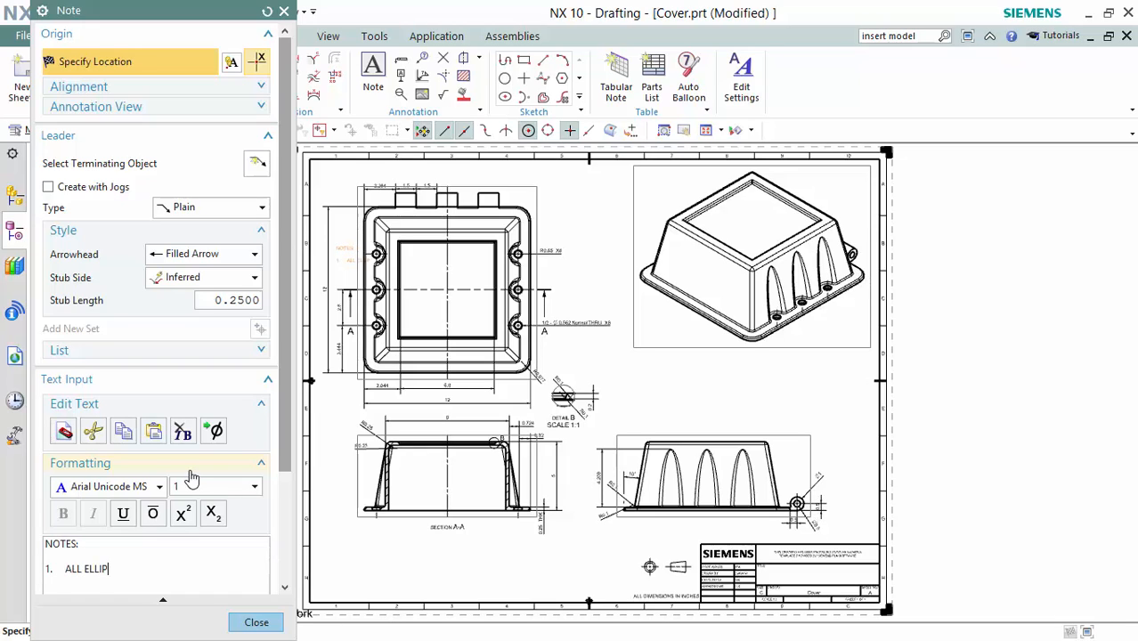
pyautogui.write('SE EDGE BLENDS ARE')
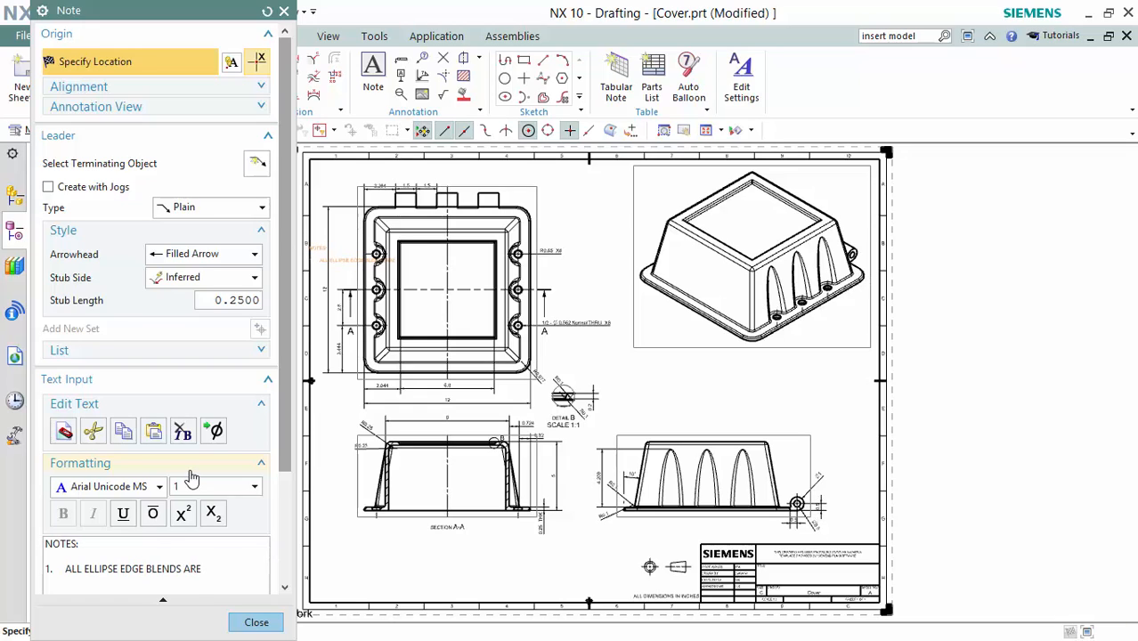
pyautogui.write(' 0.25')
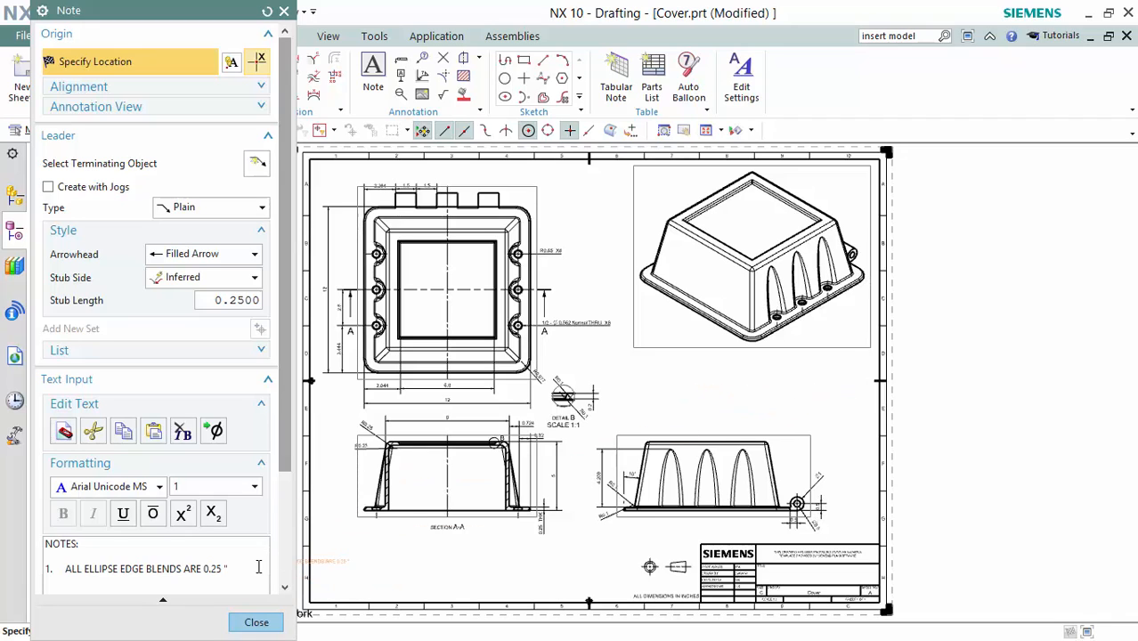
# Enlarge the note text to size 3.5 and place it below the isometric view.
pyautogui.moveTo(257, 566); pyautogui.dragTo(2, 498)
pyautogui.click(258, 486)
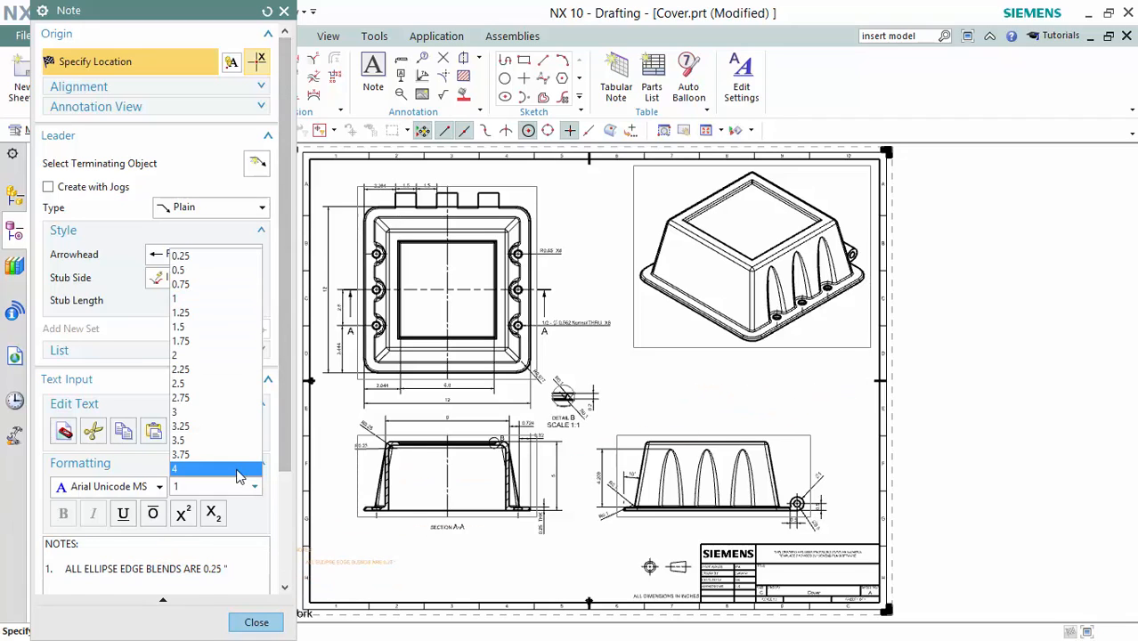
pyautogui.click(240, 472)
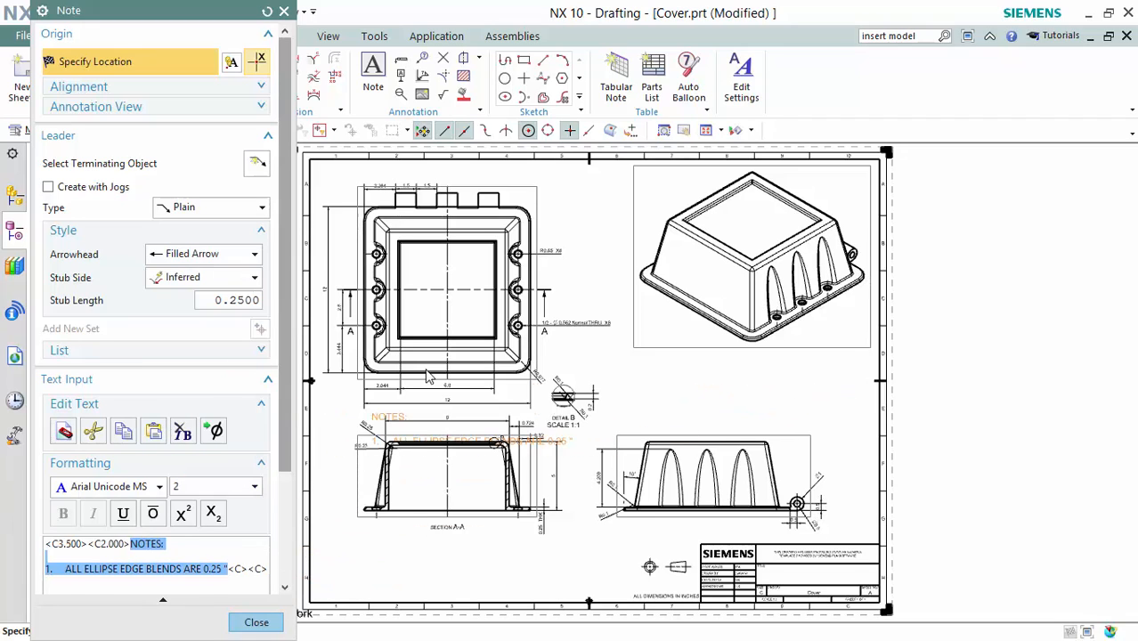
pyautogui.click(771, 383)
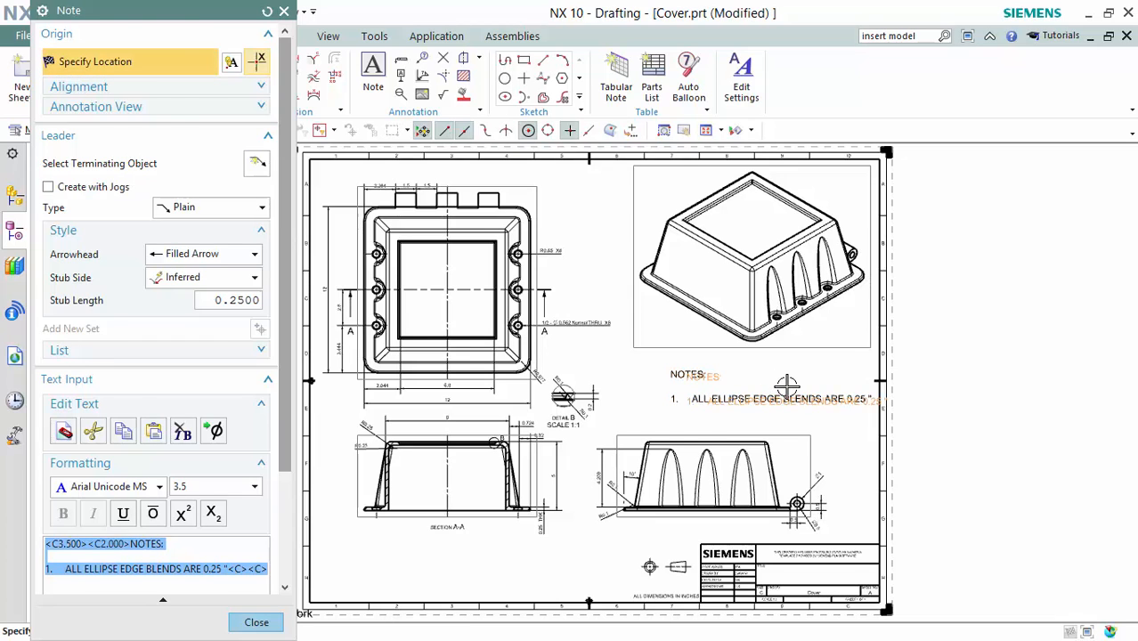
pyautogui.middleClick(787, 384)
pyautogui.scroll(-2, 630, 394)
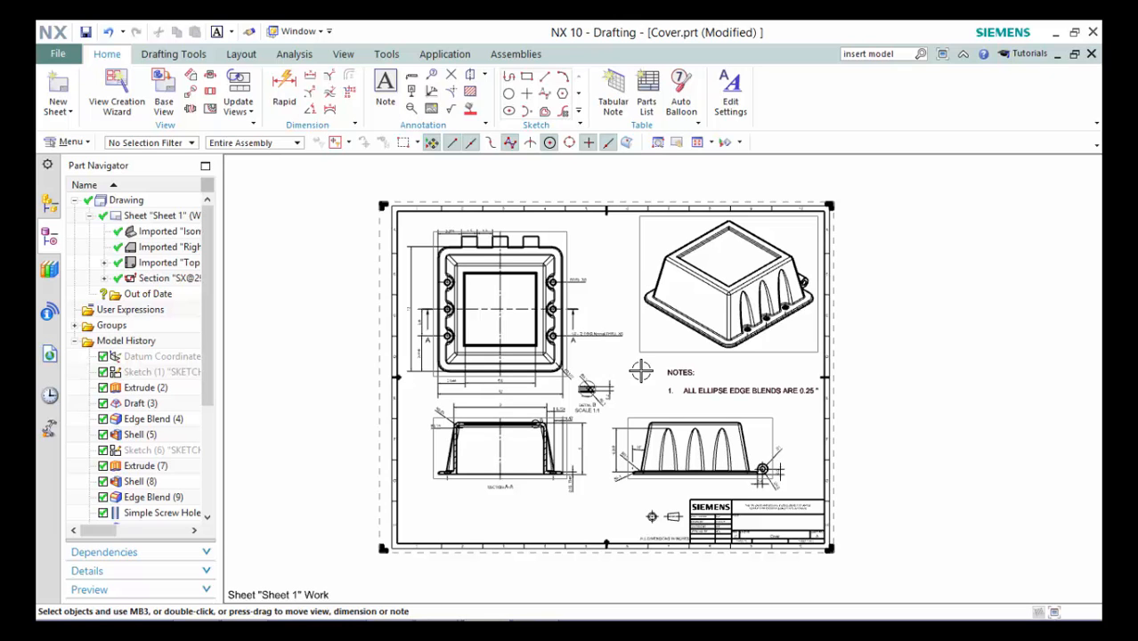
# Fit the whole drawing sheet in the window.
pyautogui.click(343, 54)
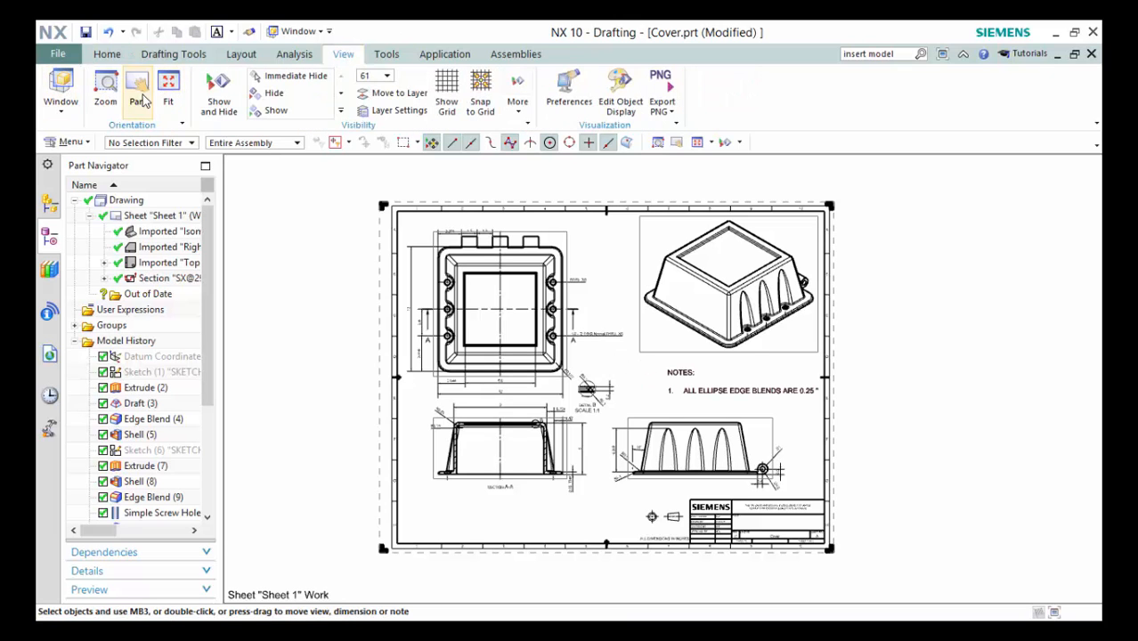
pyautogui.click(168, 89)
pyautogui.keyDown('shift'); pyautogui.moveTo(722, 383); pyautogui.dragTo(706, 375, button='middle'); pyautogui.keyUp('shift')
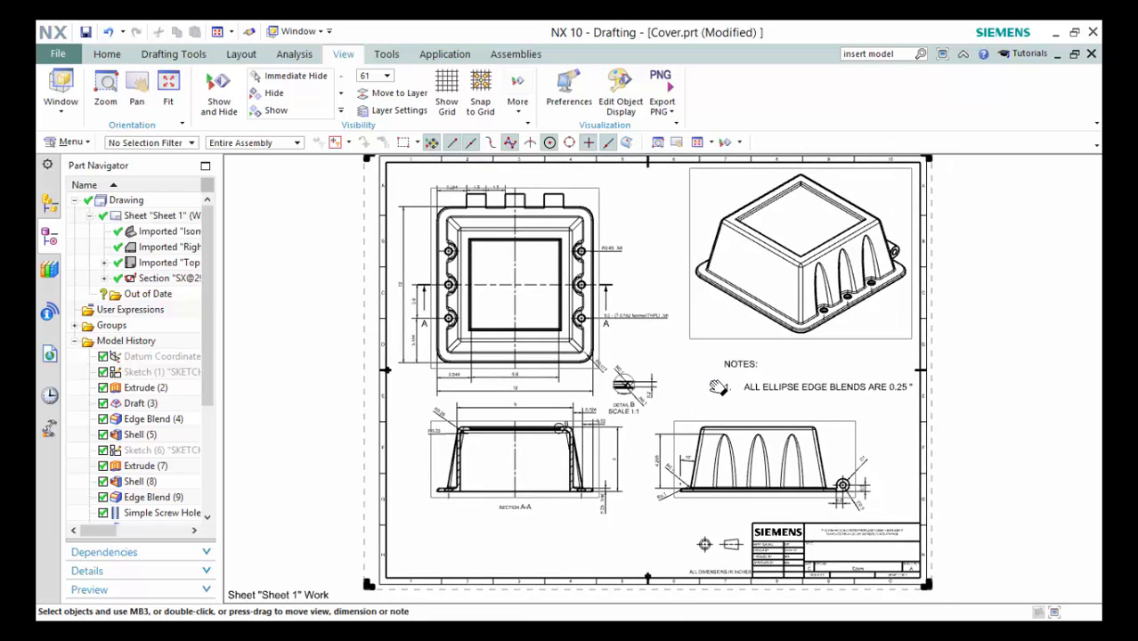
# Plot Sheet 1 C with JPEG as the printer and an image file path set.
pyautogui.click(59, 54)
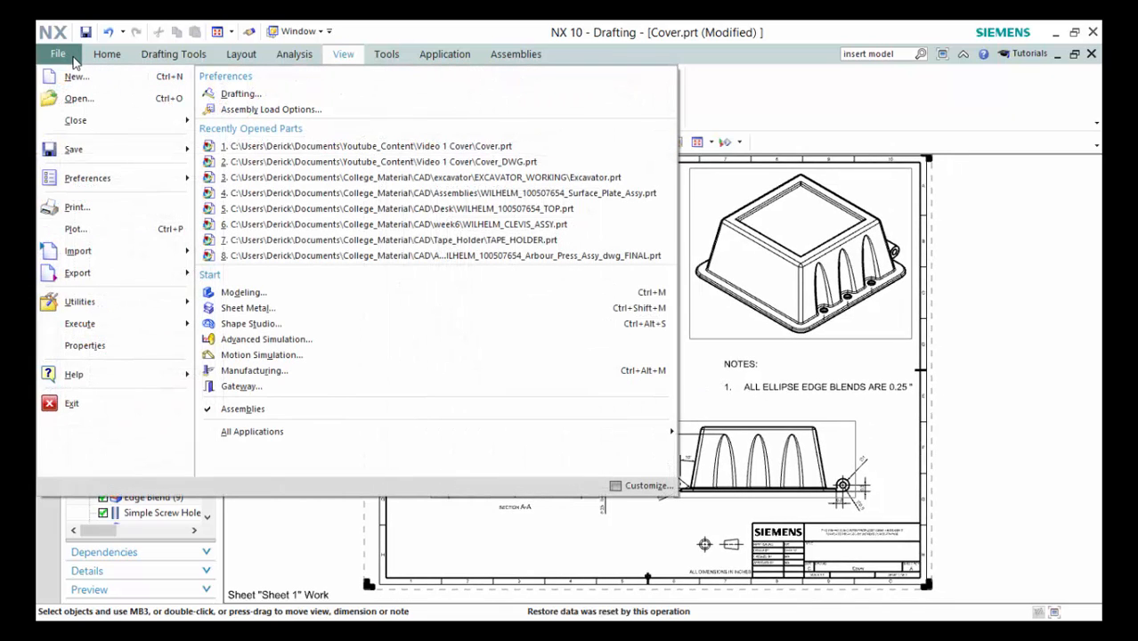
pyautogui.click(76, 229)
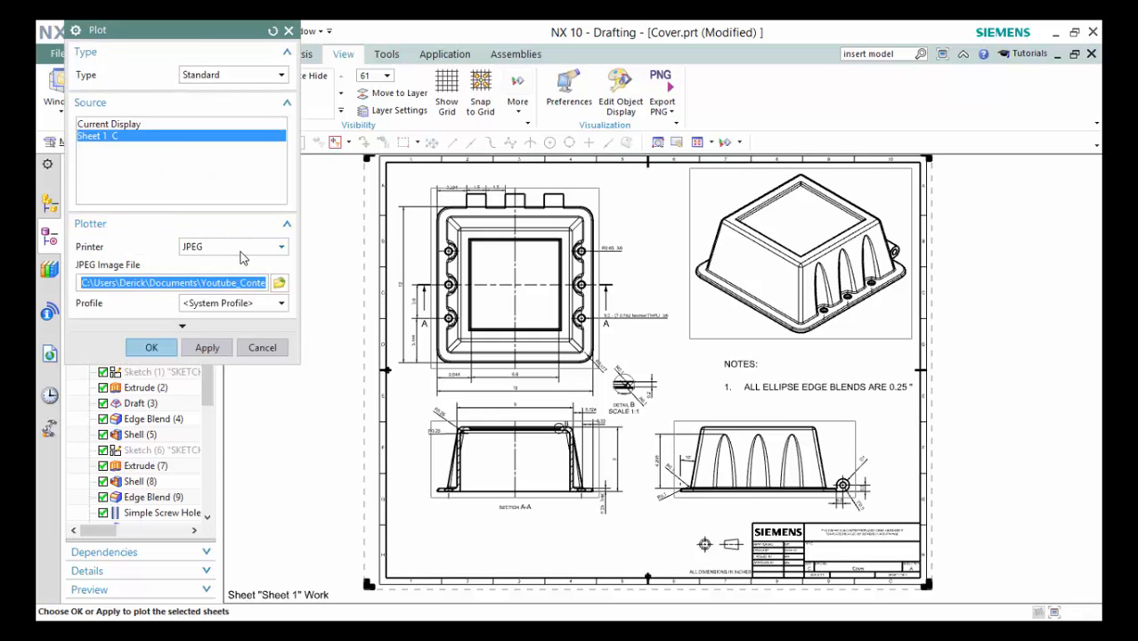
pyautogui.click(278, 283)
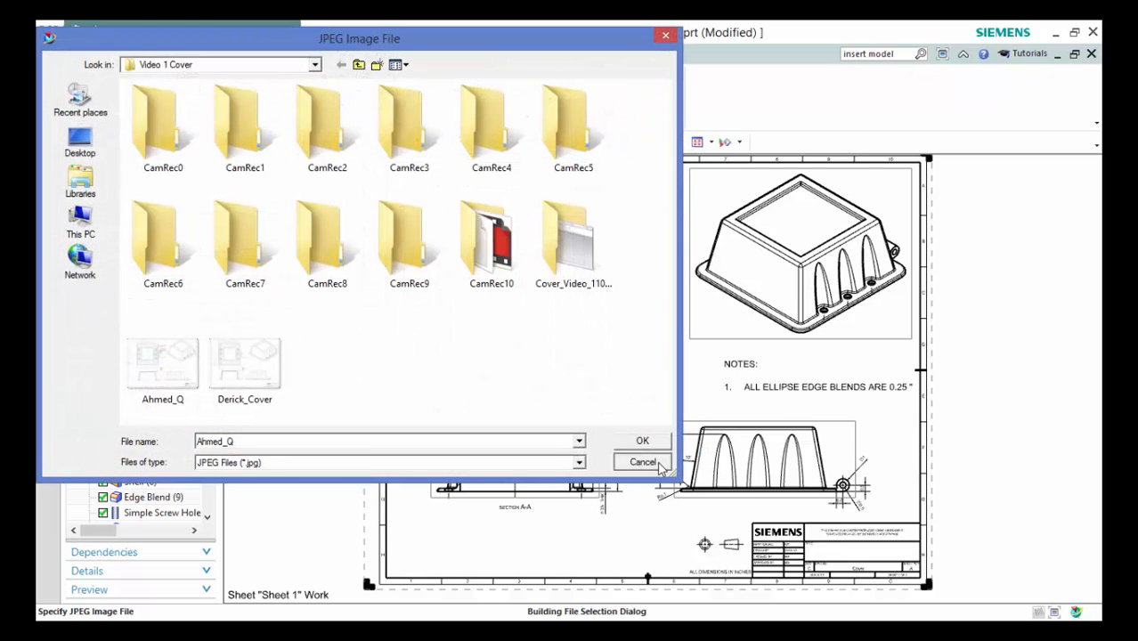
pyautogui.click(658, 459)
pyautogui.click(159, 348)
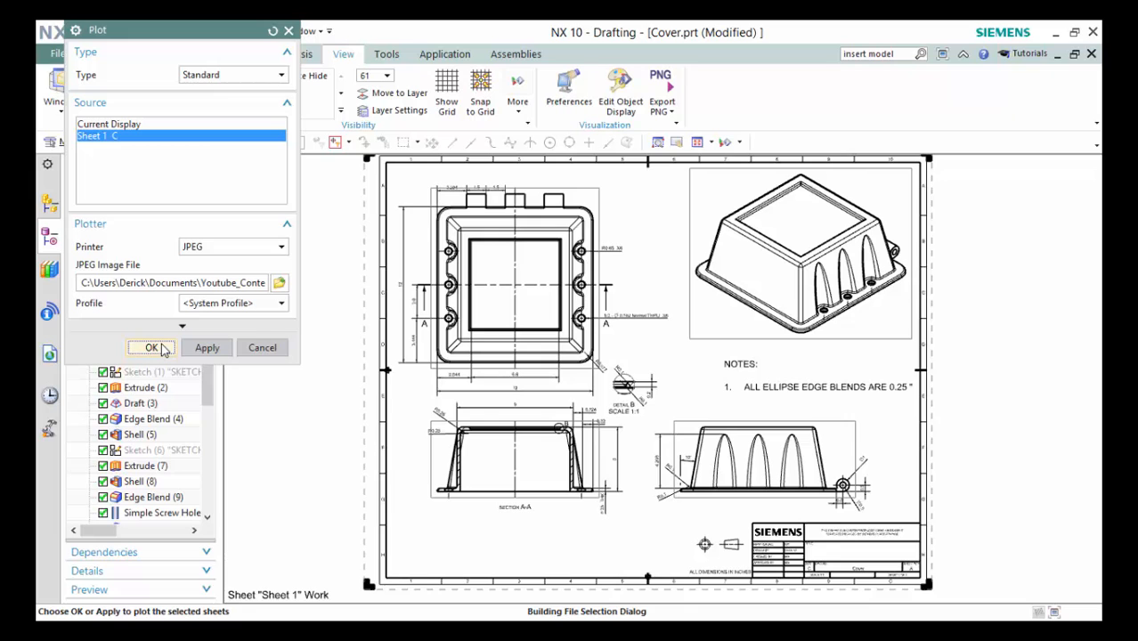